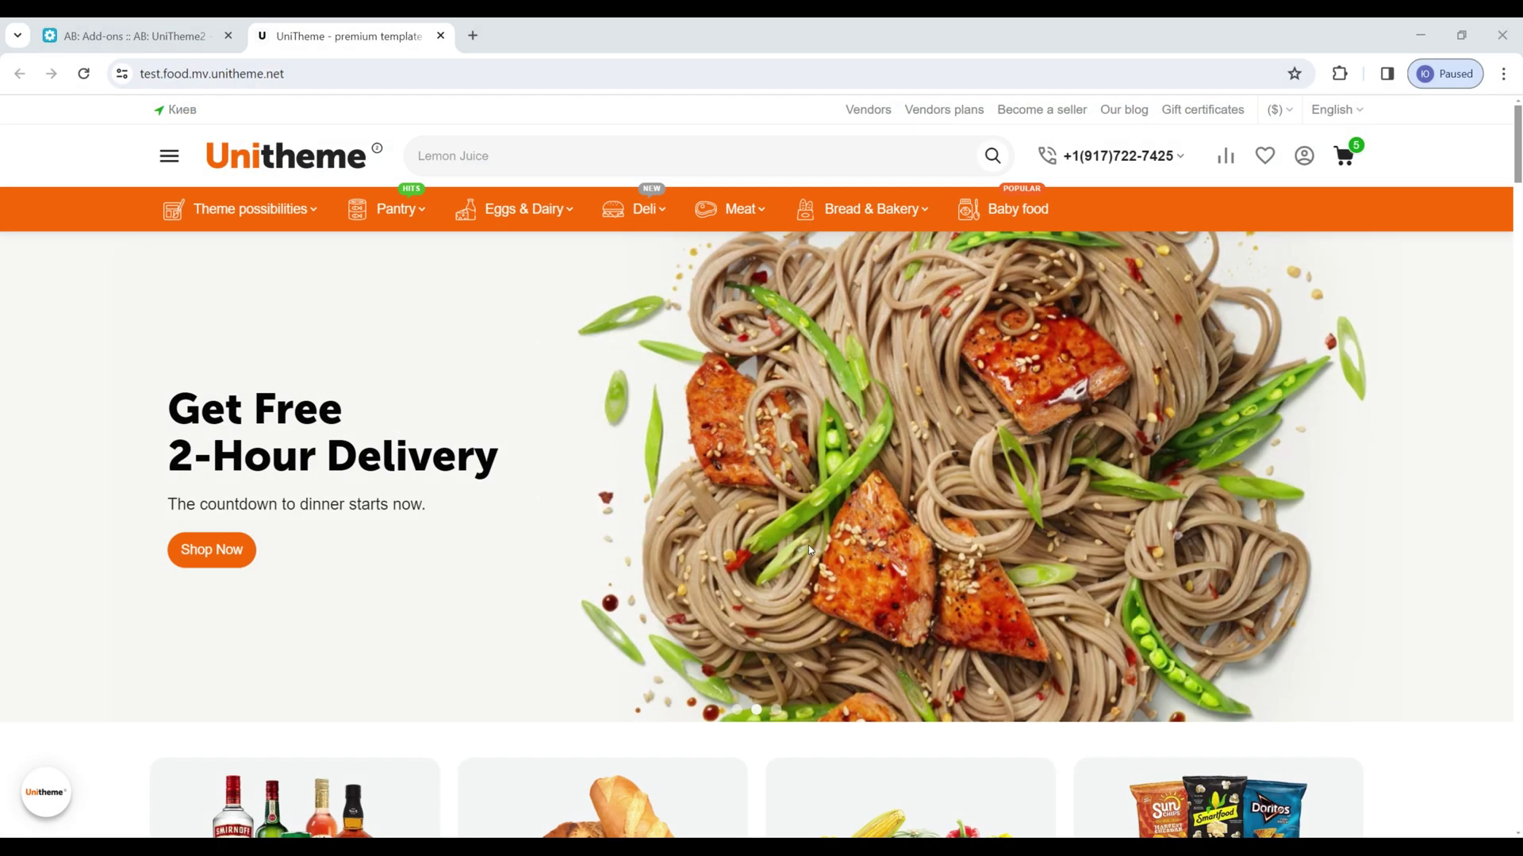
# Examine the storefront homepage from the main banner and category tiles through the product blocks to the BBQ kitchen and beer sections
pyautogui.scroll(-6, 822, 437)
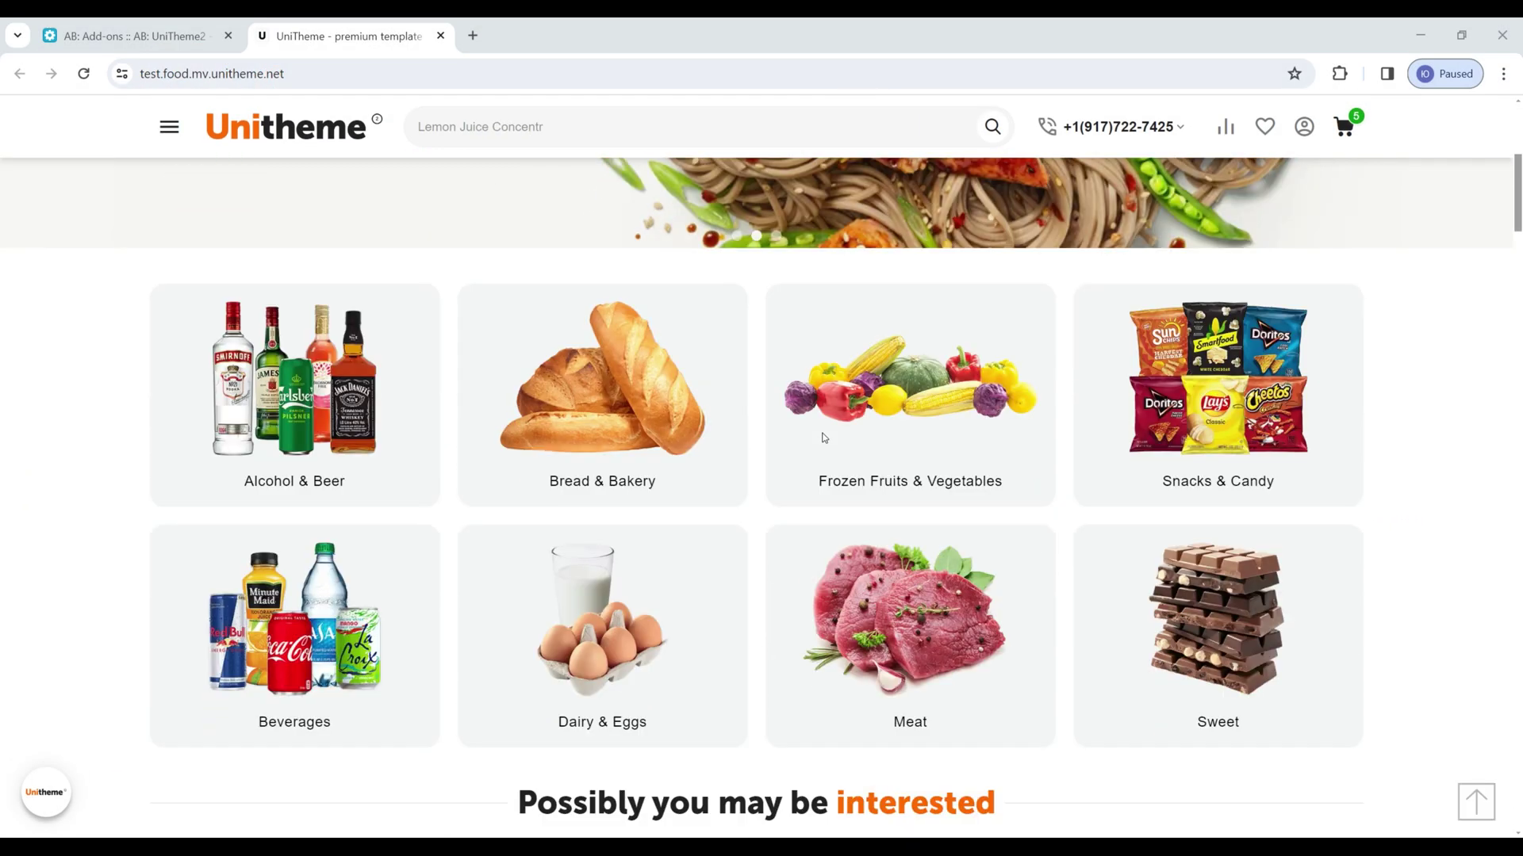
pyautogui.scroll(-2, 737, 443)
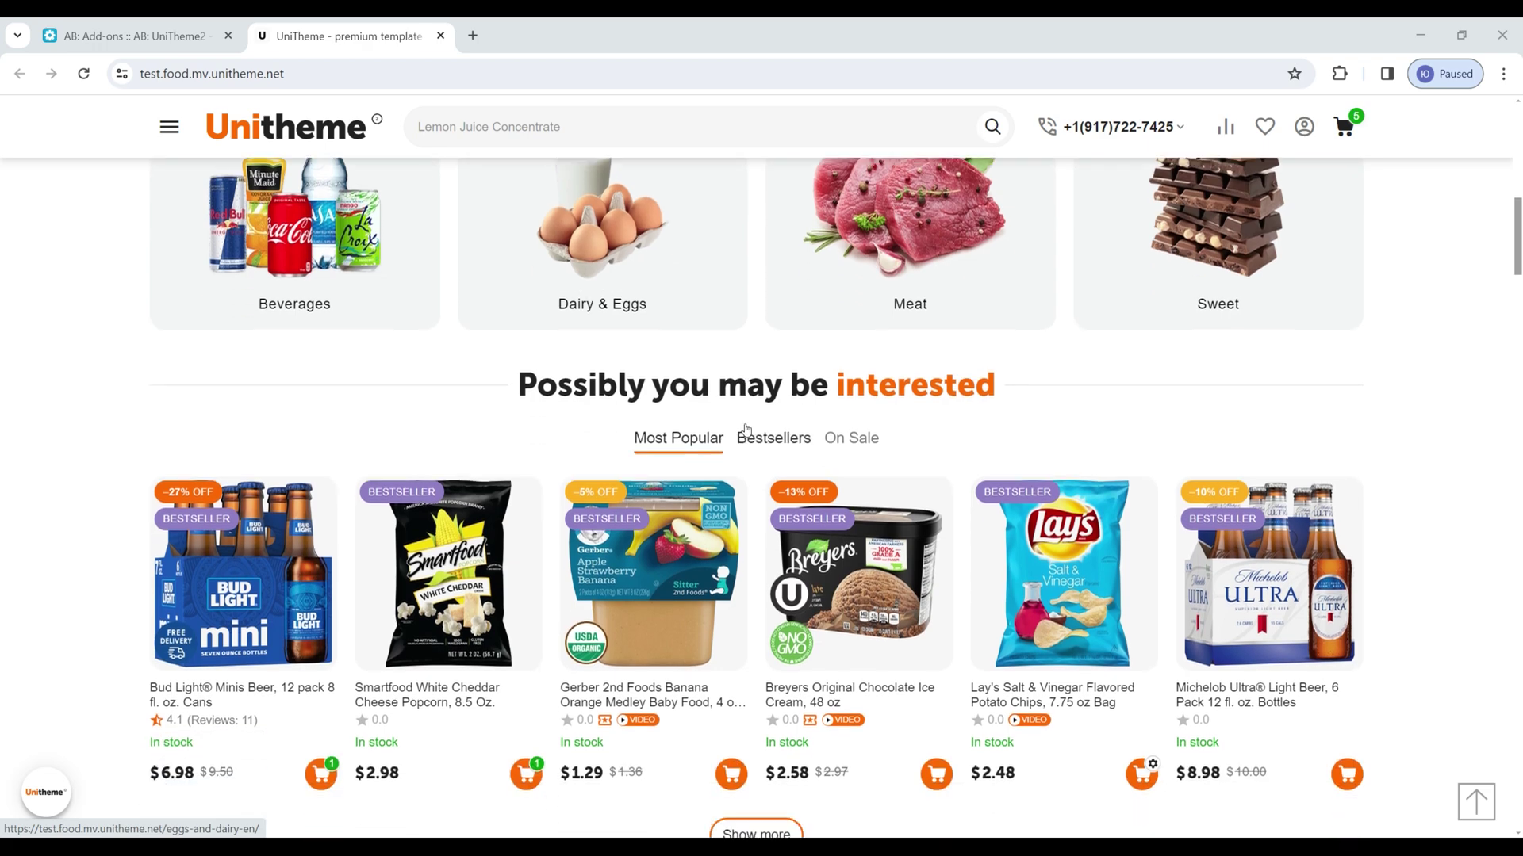
pyautogui.scroll(-3, 672, 306)
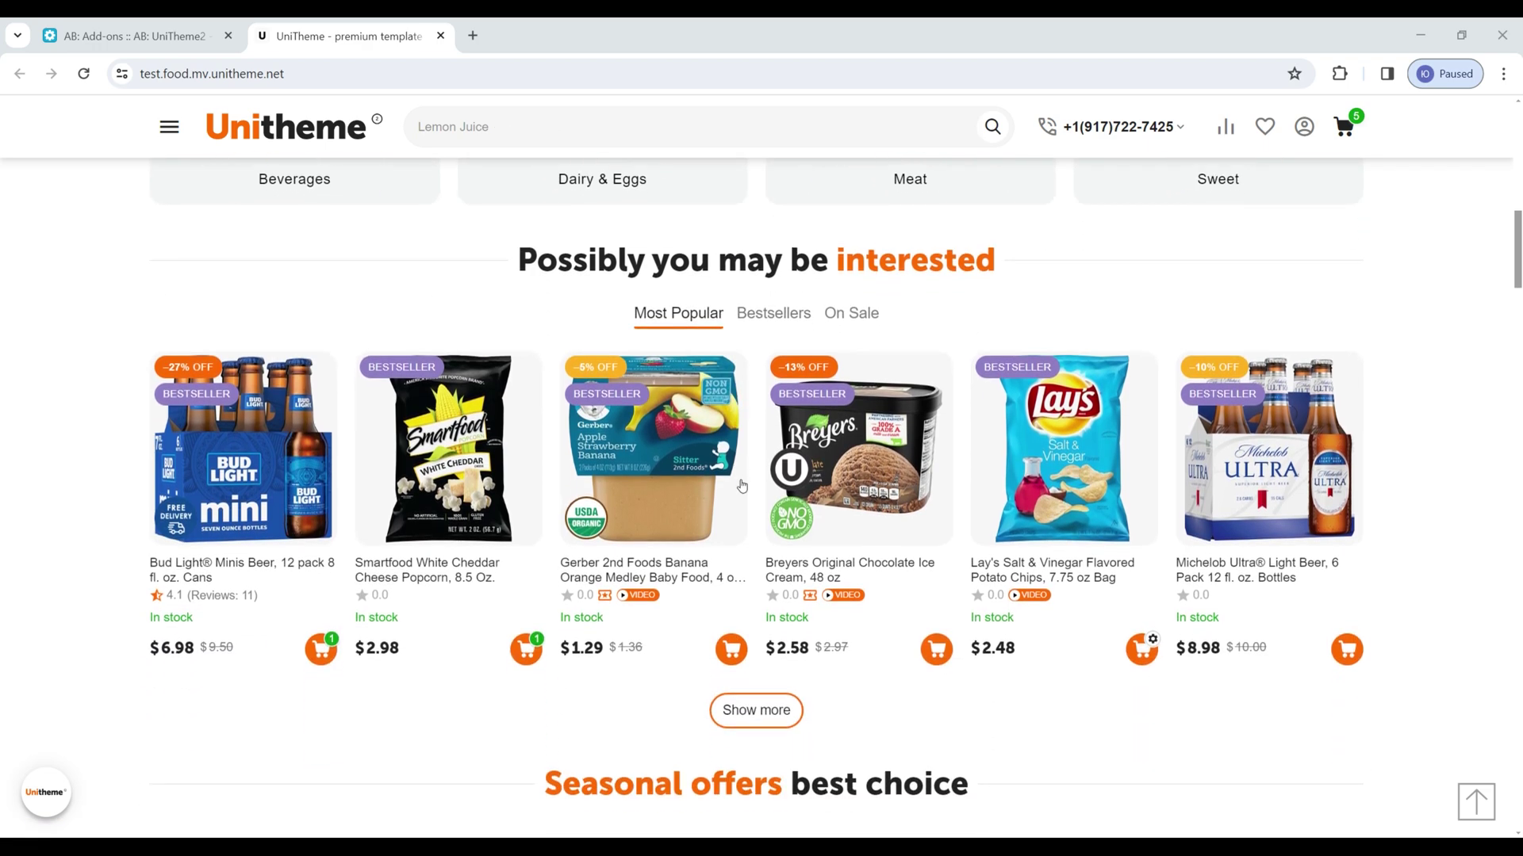
pyautogui.scroll(-5, 1175, 497)
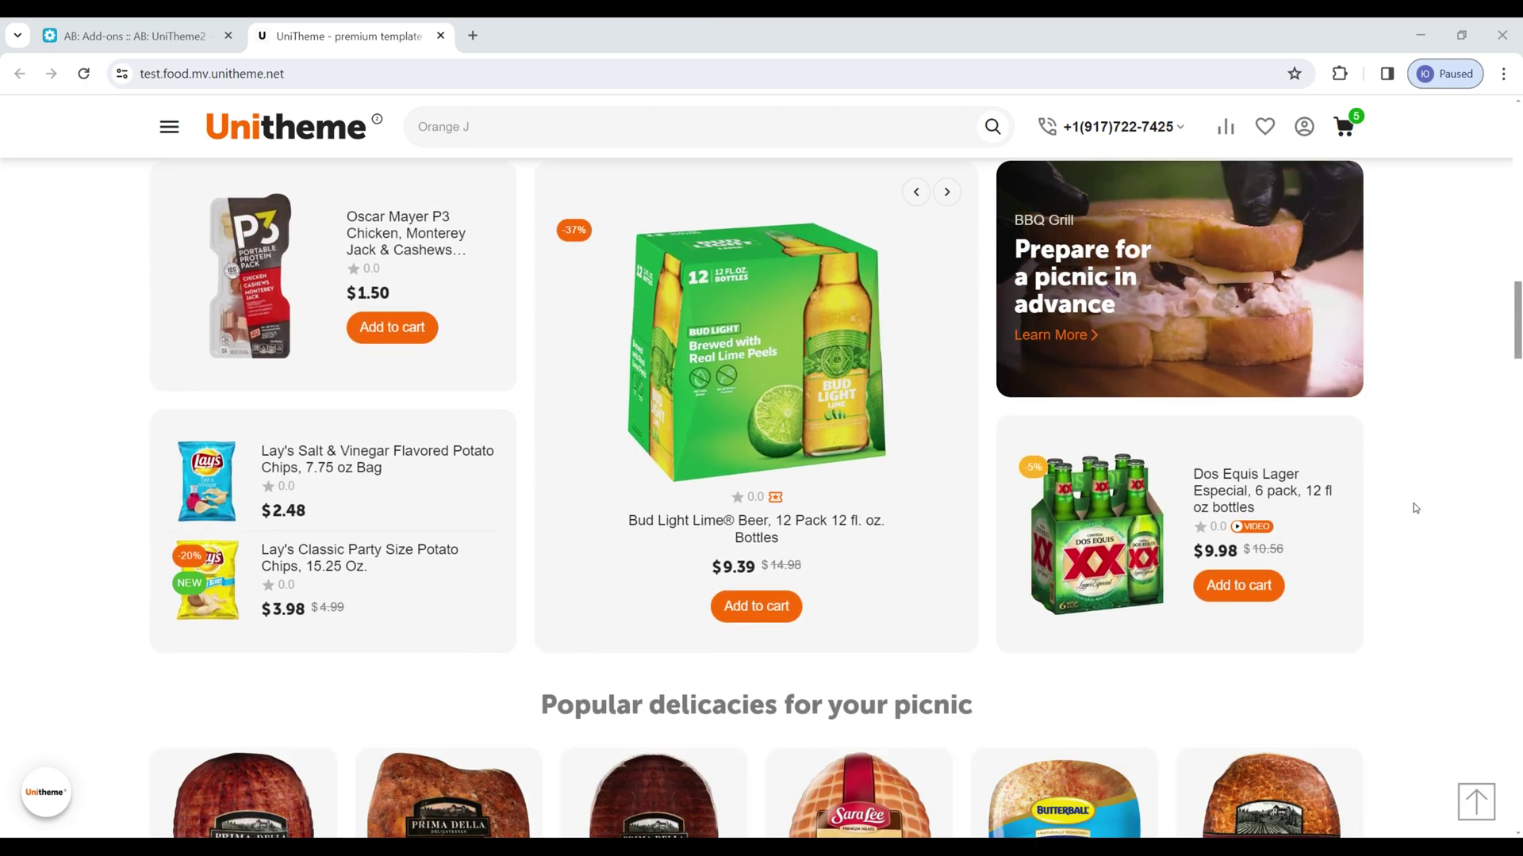
pyautogui.scroll(-4, 1415, 508)
pyautogui.scroll(-4, 1415, 508)
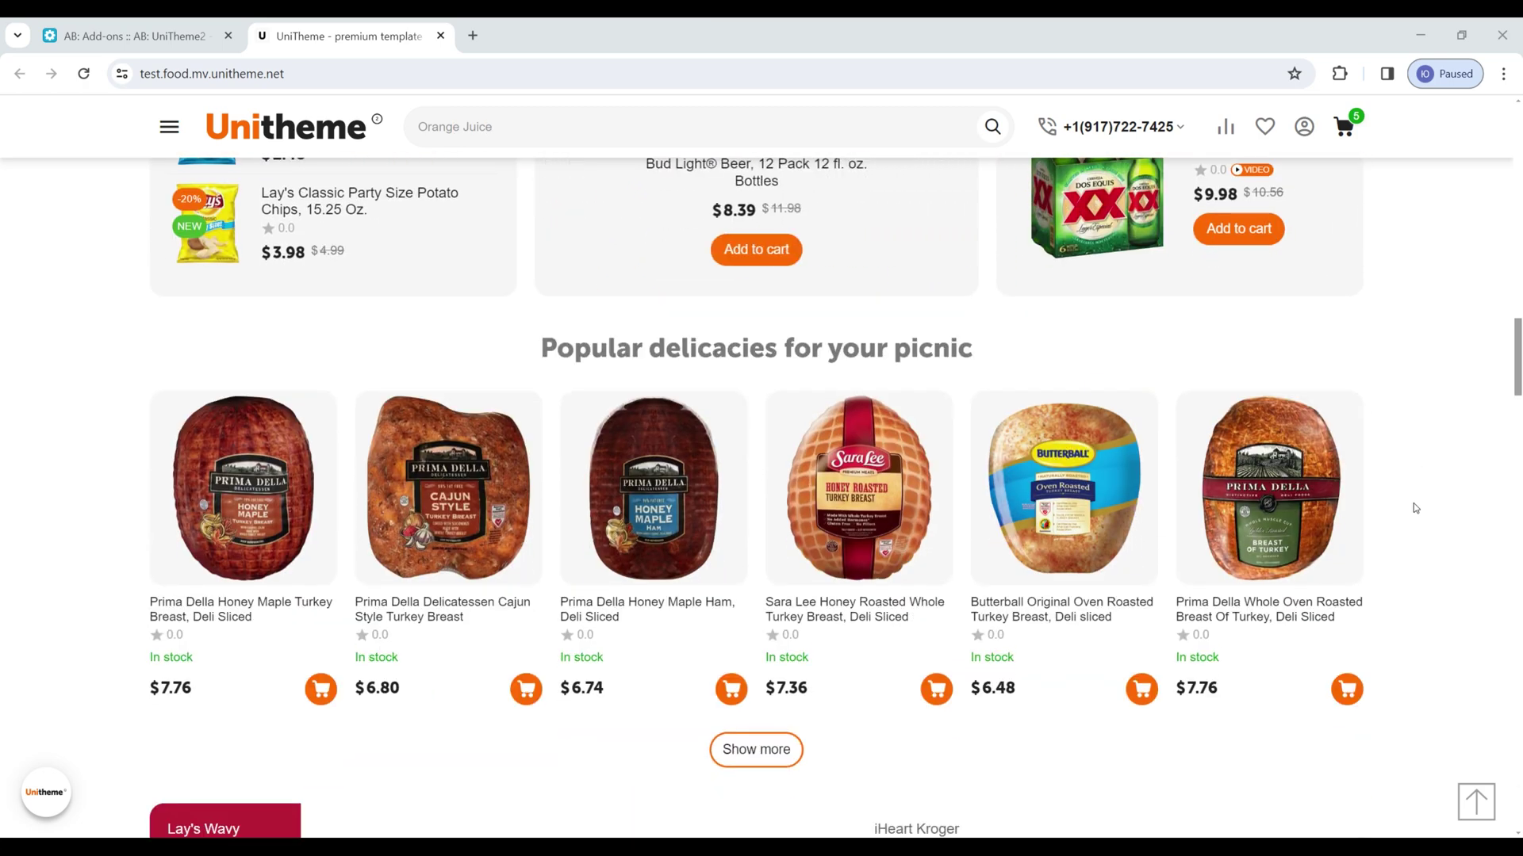
pyautogui.scroll(-2, 1414, 508)
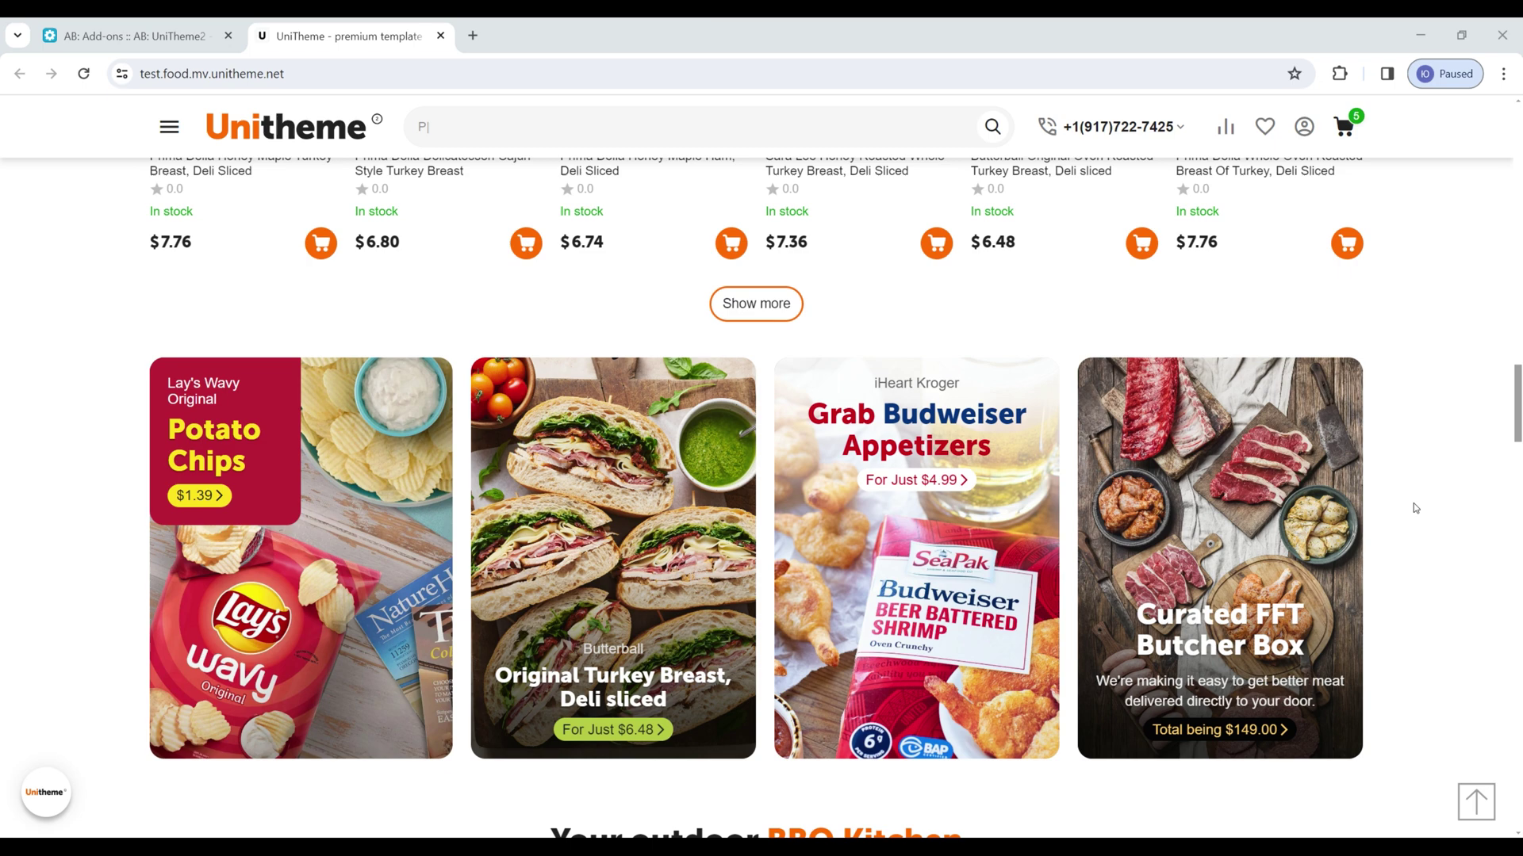
pyautogui.scroll(-2, 1414, 508)
pyautogui.scroll(-2, 1415, 508)
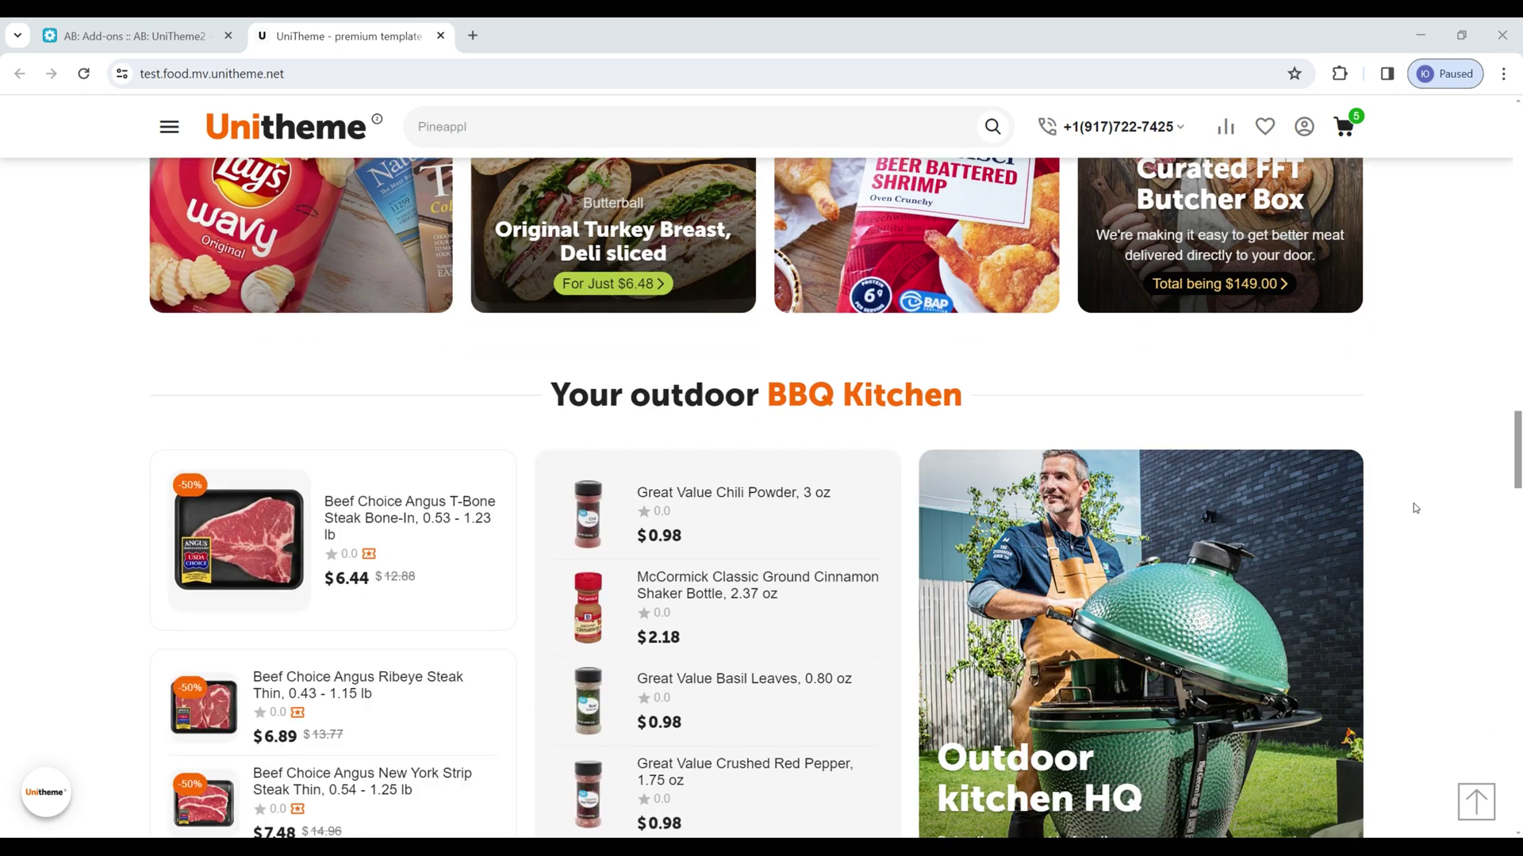
pyautogui.scroll(-1, 1415, 500)
pyautogui.scroll(-1, 1406, 432)
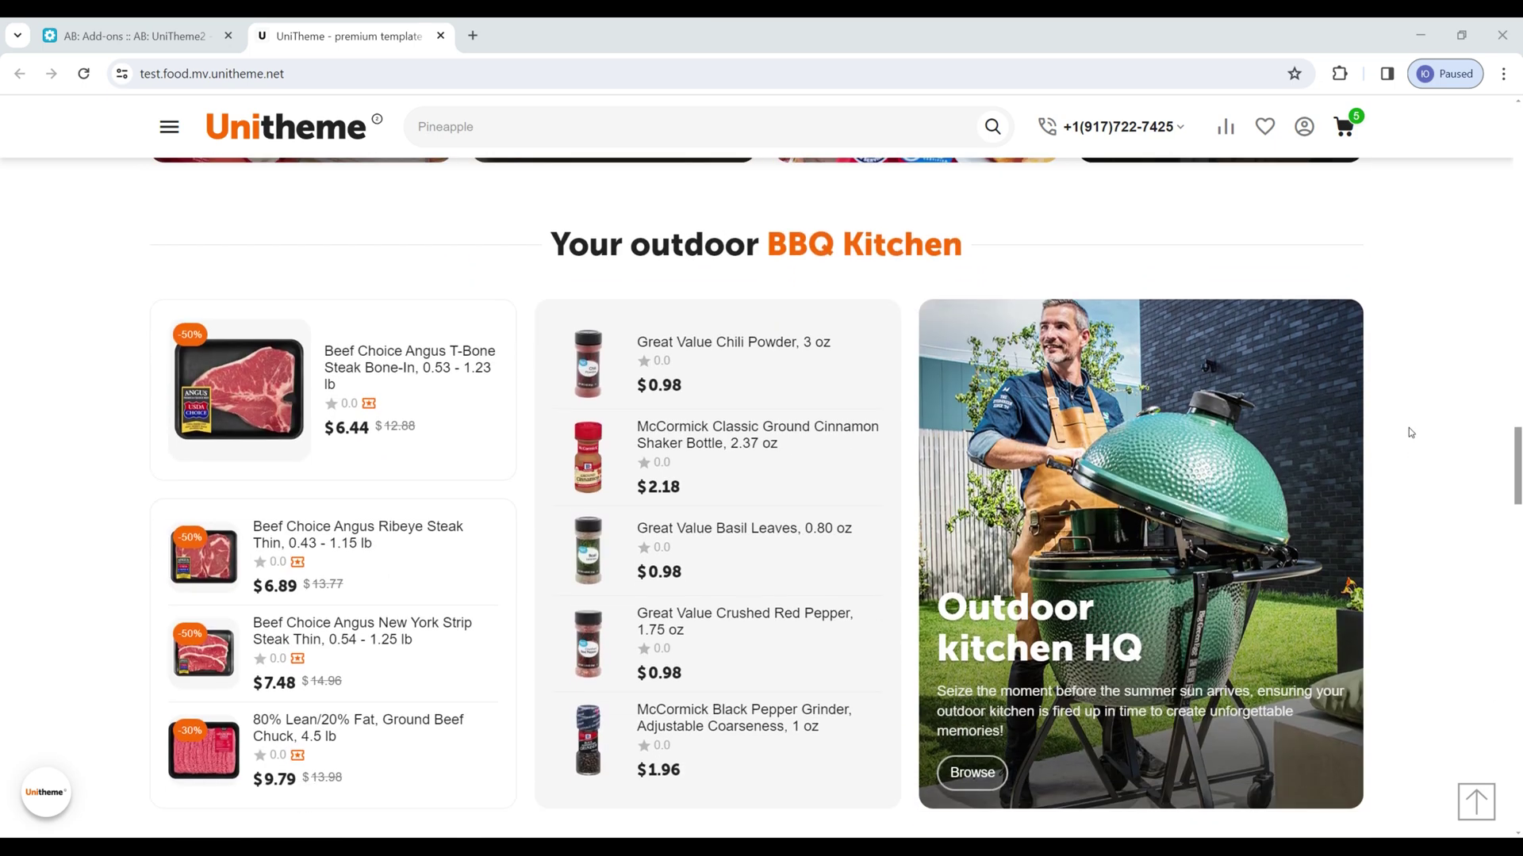
pyautogui.scroll(-4, 1401, 432)
pyautogui.scroll(-5, 1403, 435)
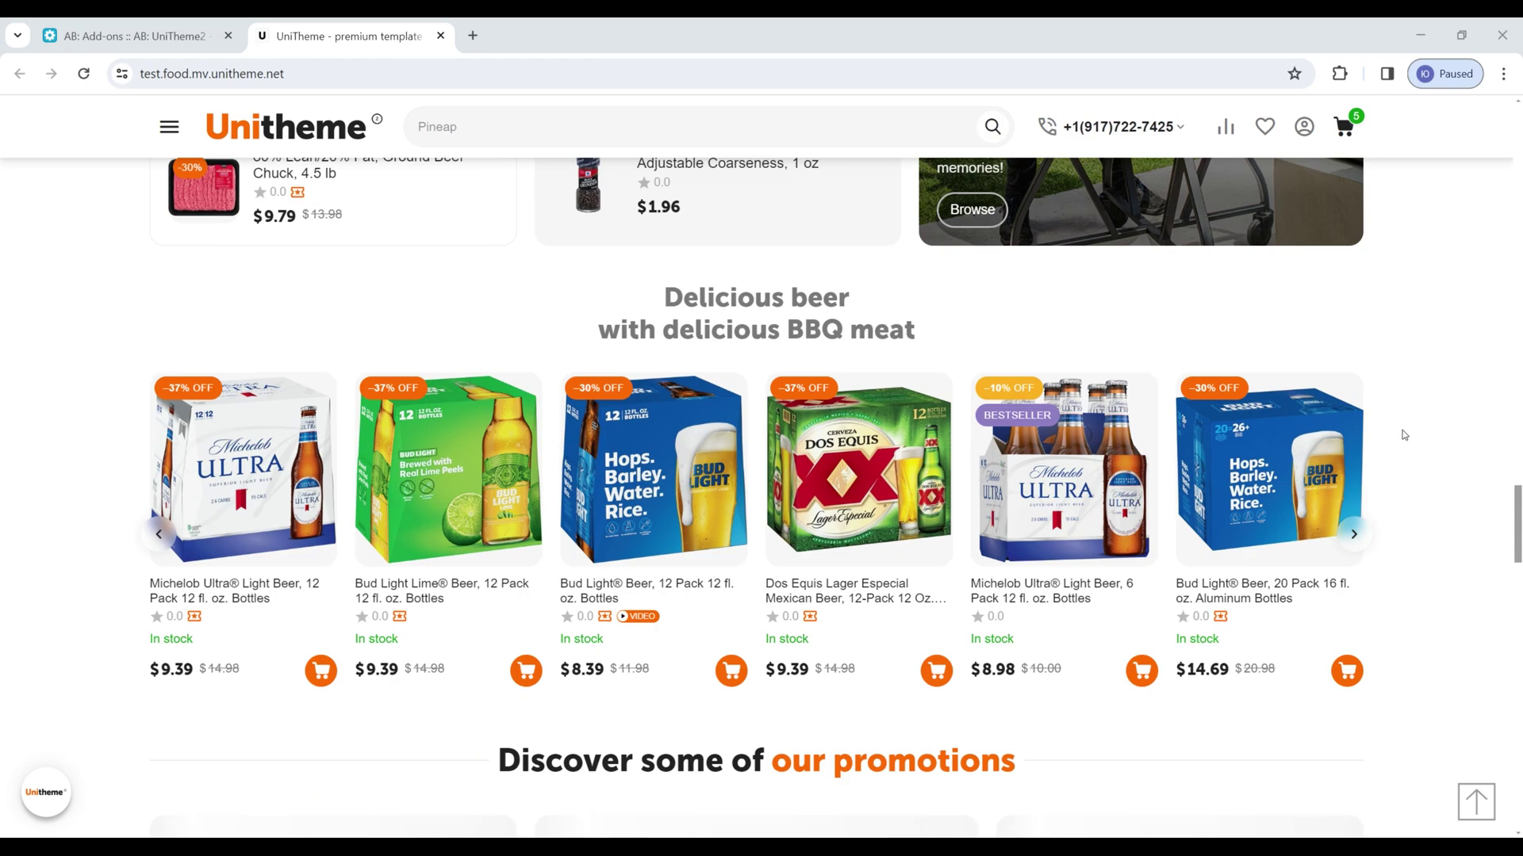
# Examine the homepage's promotions, latest news, company information and footer sections, going back up past the promotions
pyautogui.scroll(-4, 1403, 435)
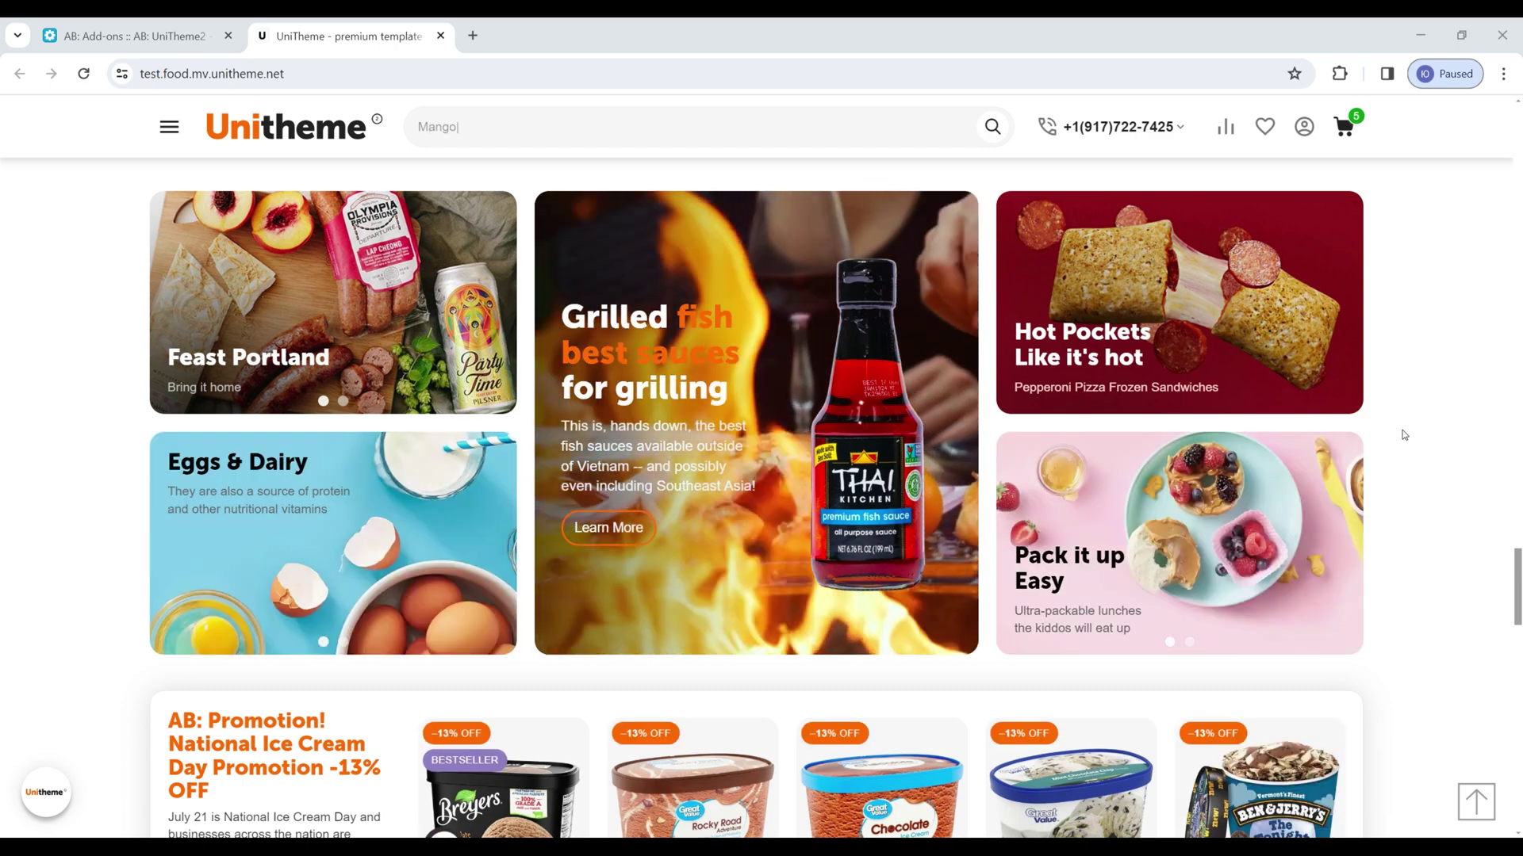
pyautogui.scroll(-9, 1404, 434)
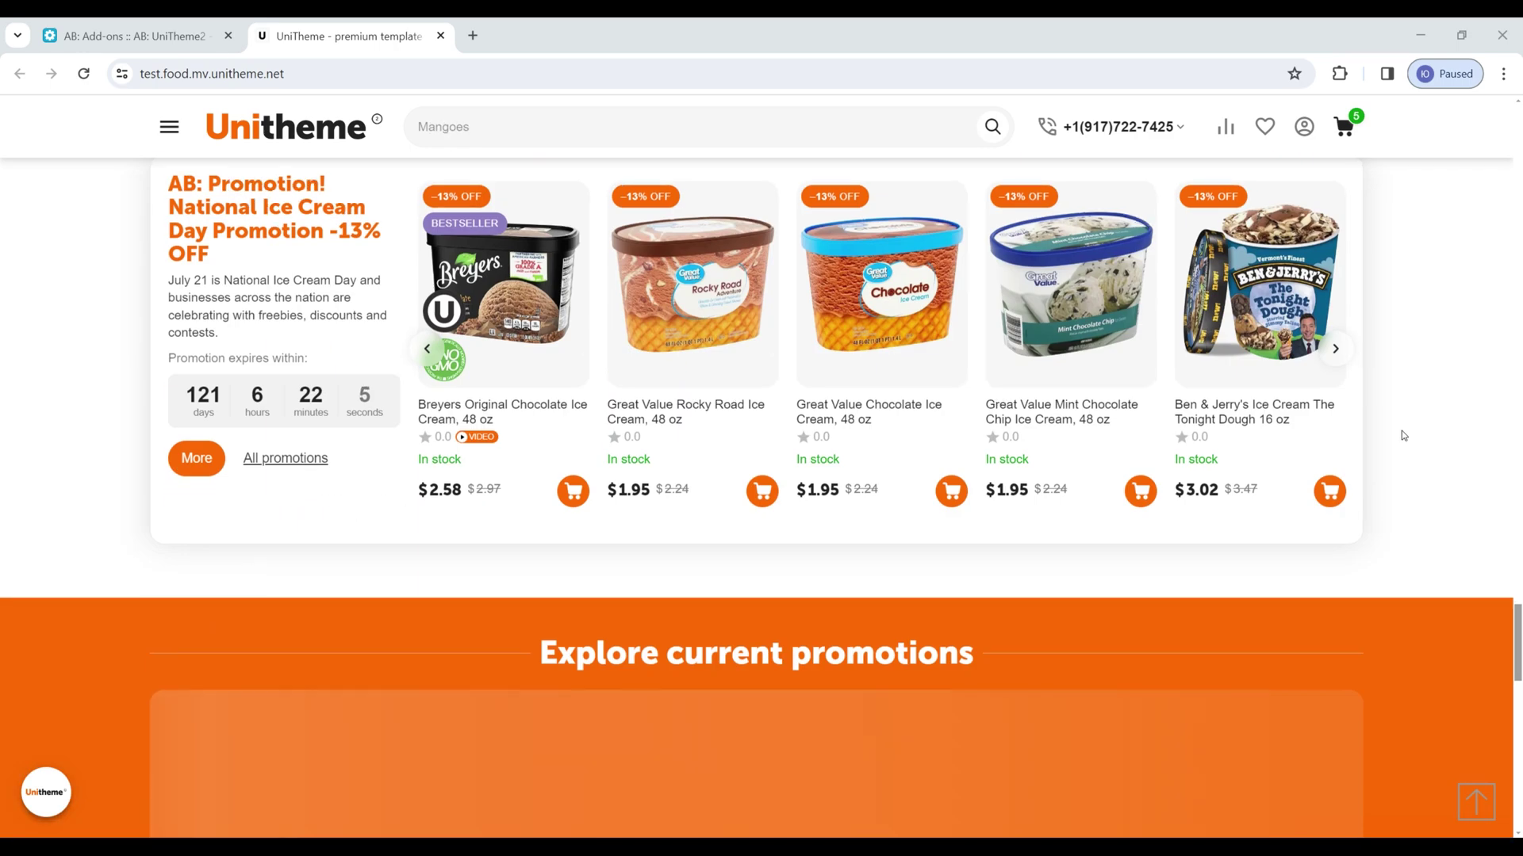
pyautogui.scroll(-2, 1400, 441)
pyautogui.scroll(-6, 1399, 440)
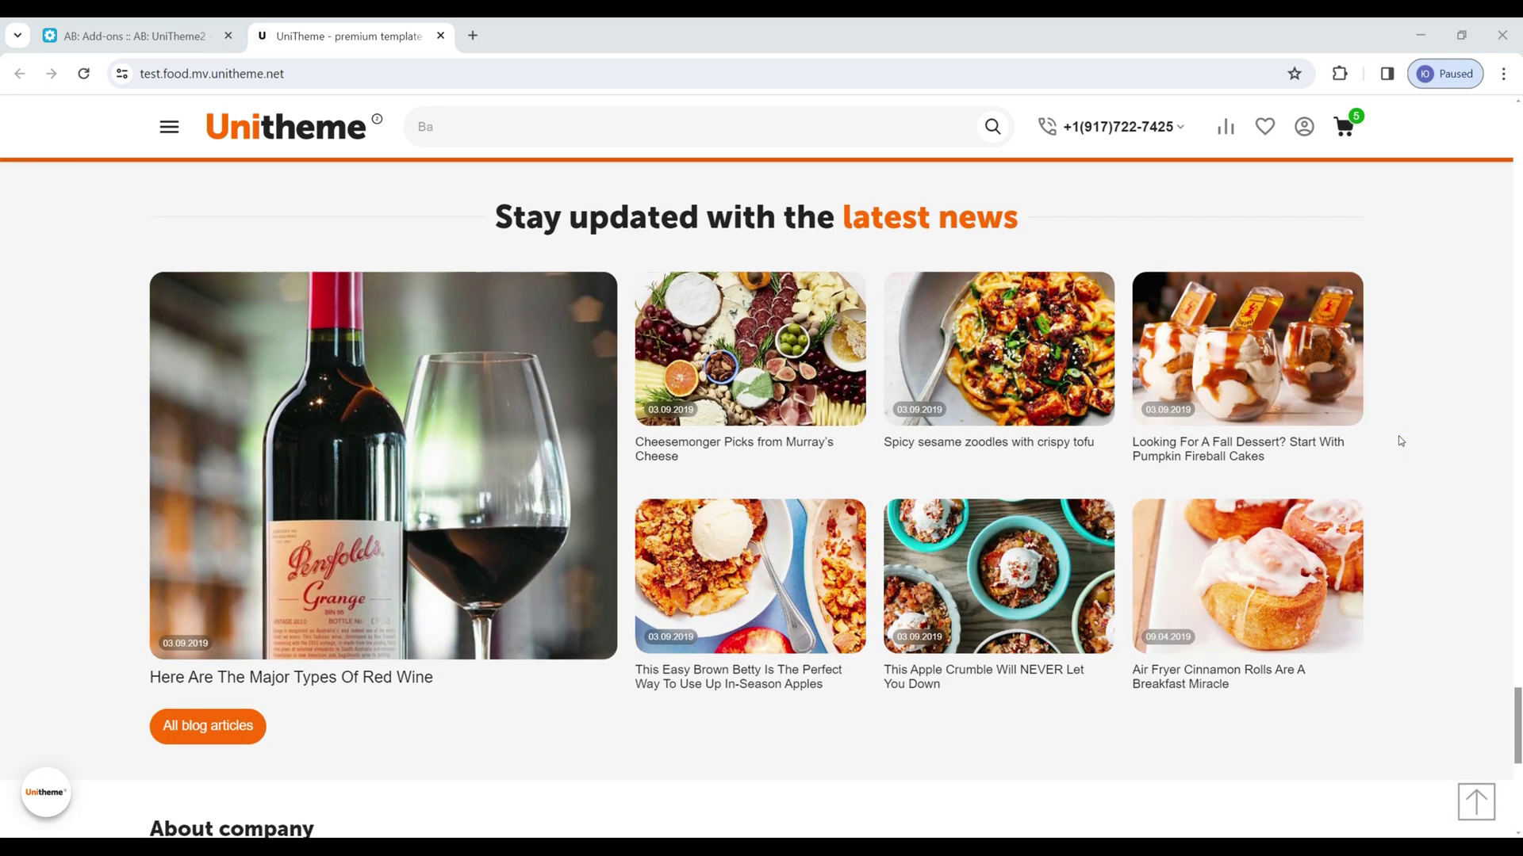
pyautogui.scroll(-3, 1400, 441)
pyautogui.scroll(-3, 1400, 441)
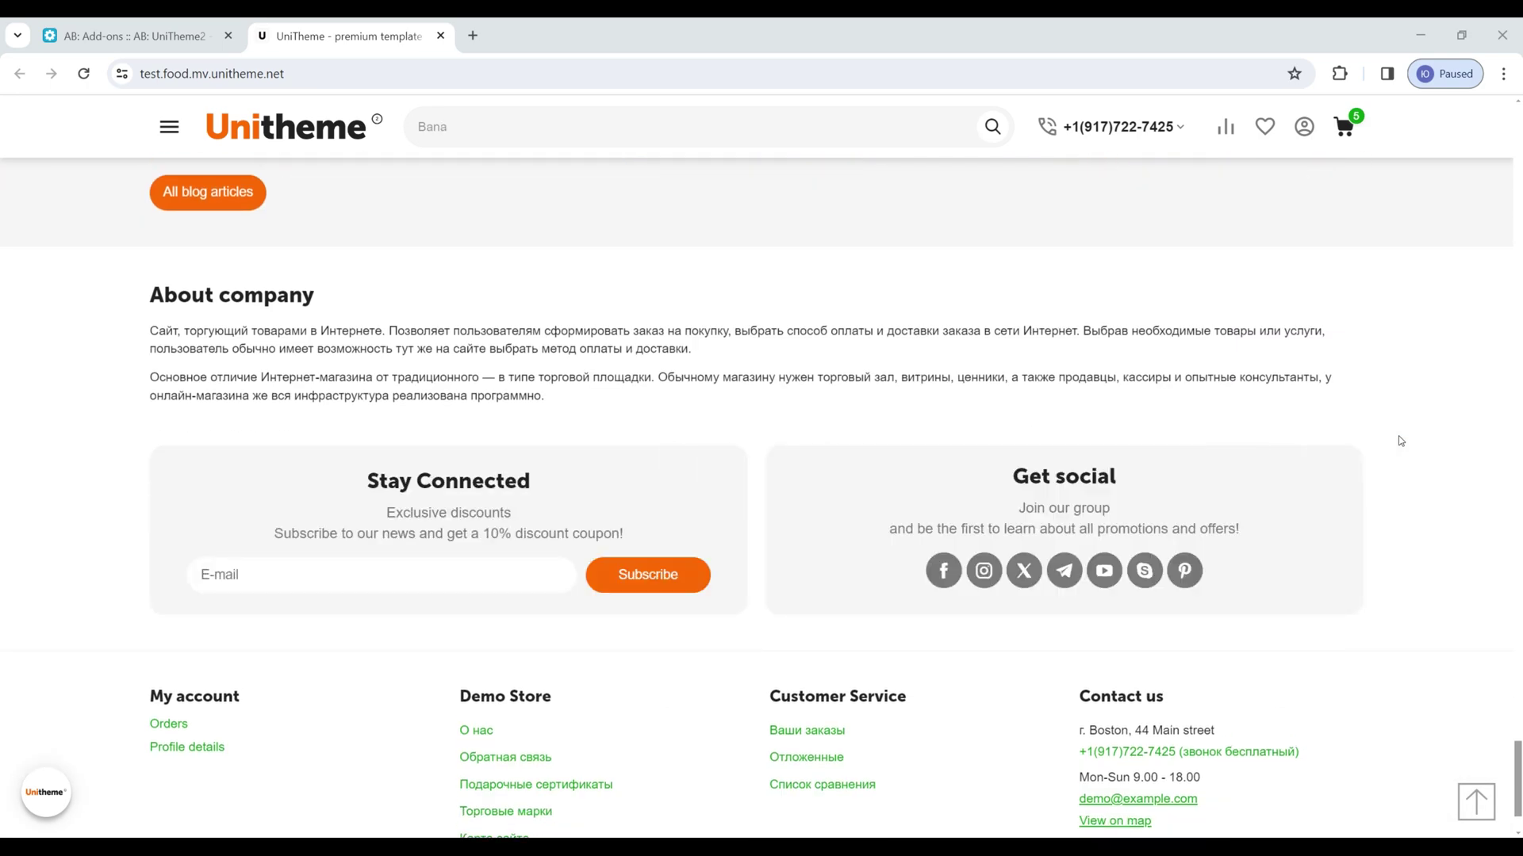
pyautogui.scroll(-2, 1399, 441)
pyautogui.scroll(7, 1400, 441)
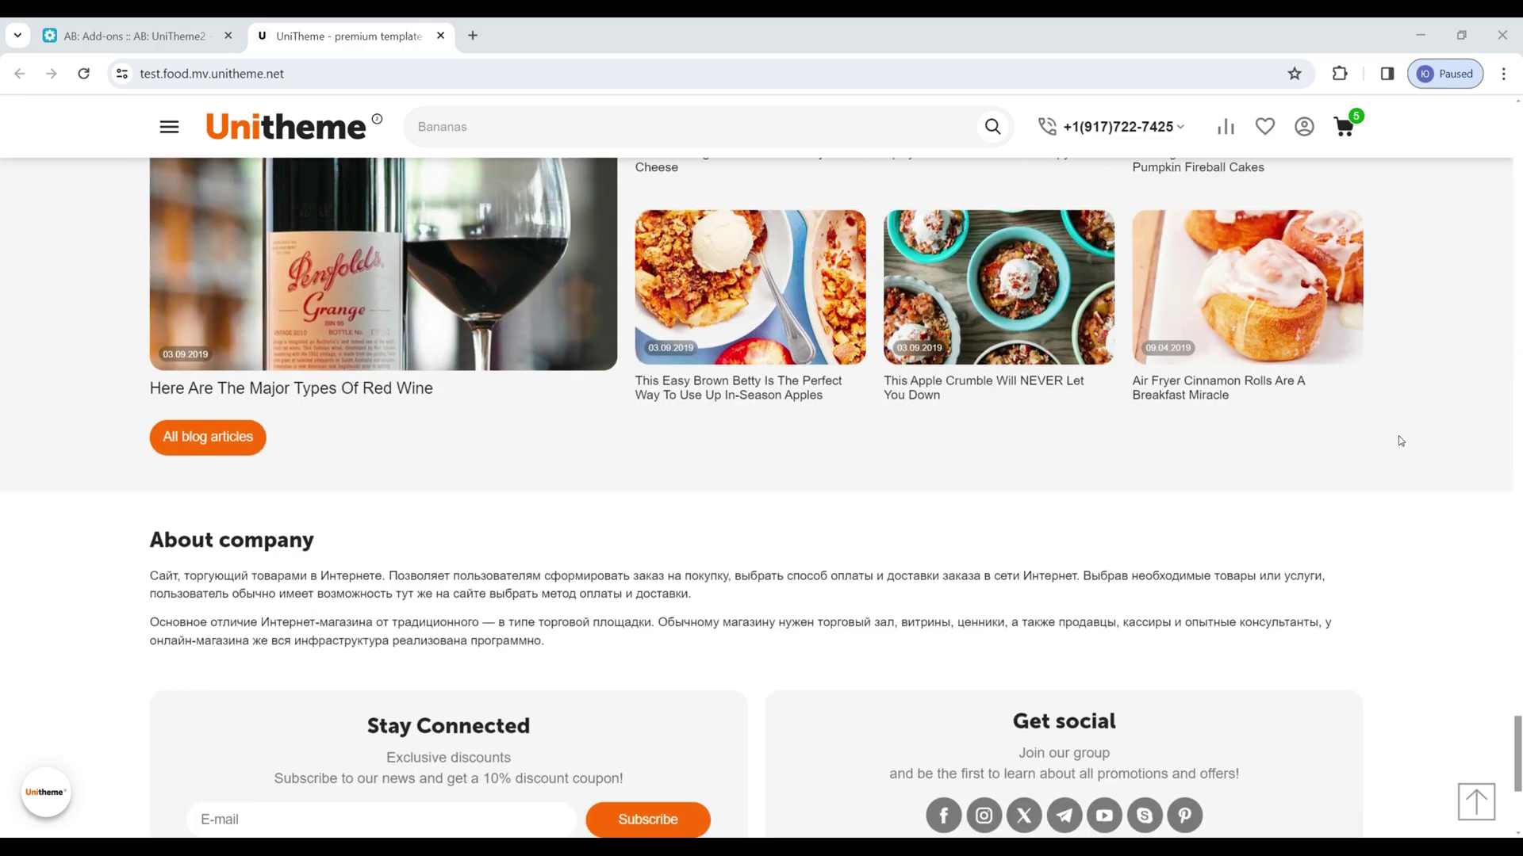
pyautogui.scroll(3, 1399, 441)
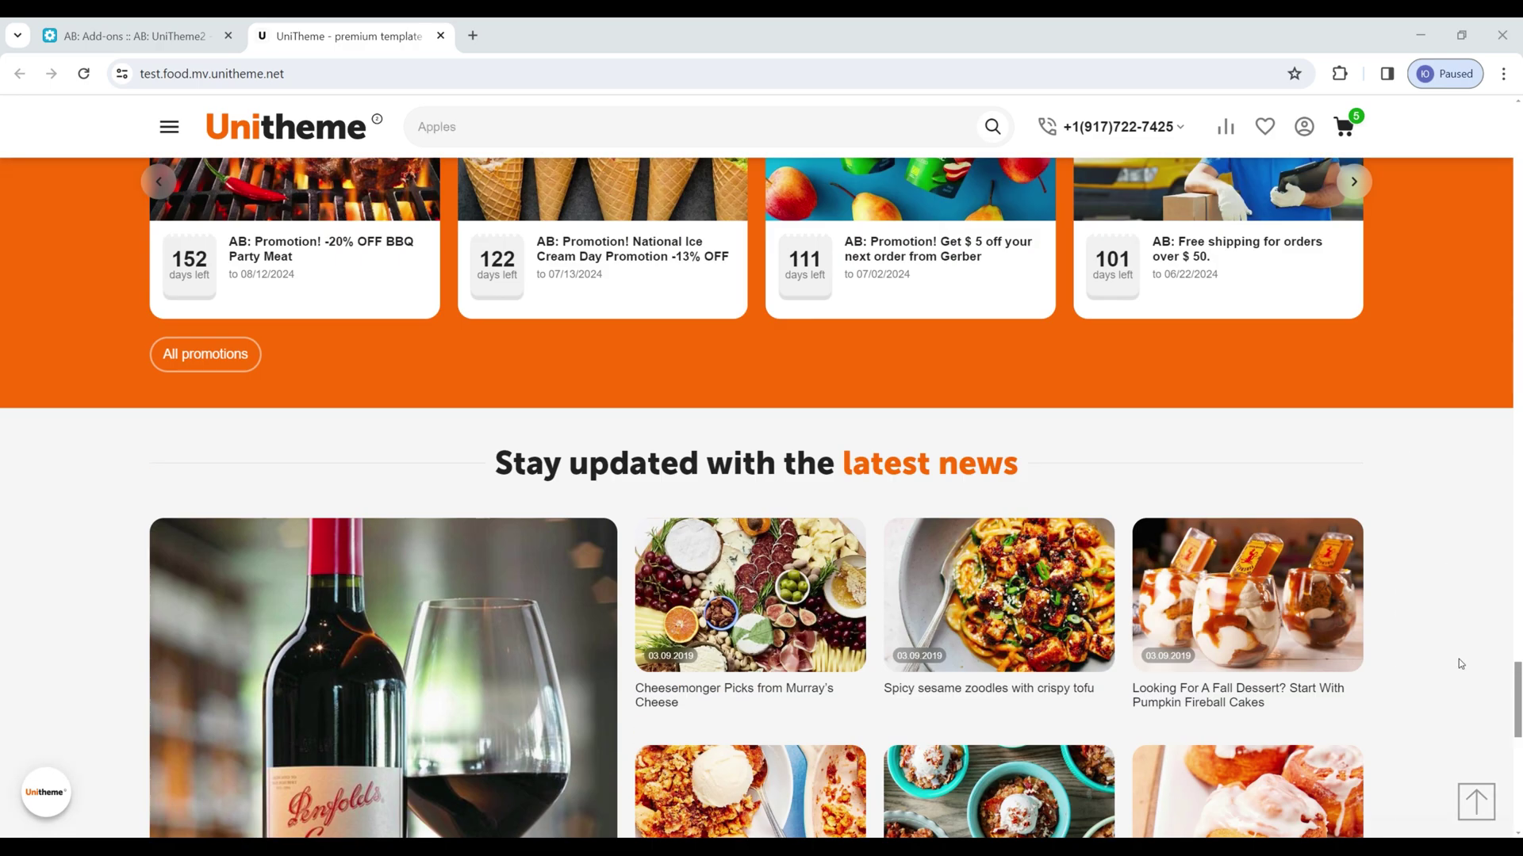
pyautogui.scroll(12, 1461, 663)
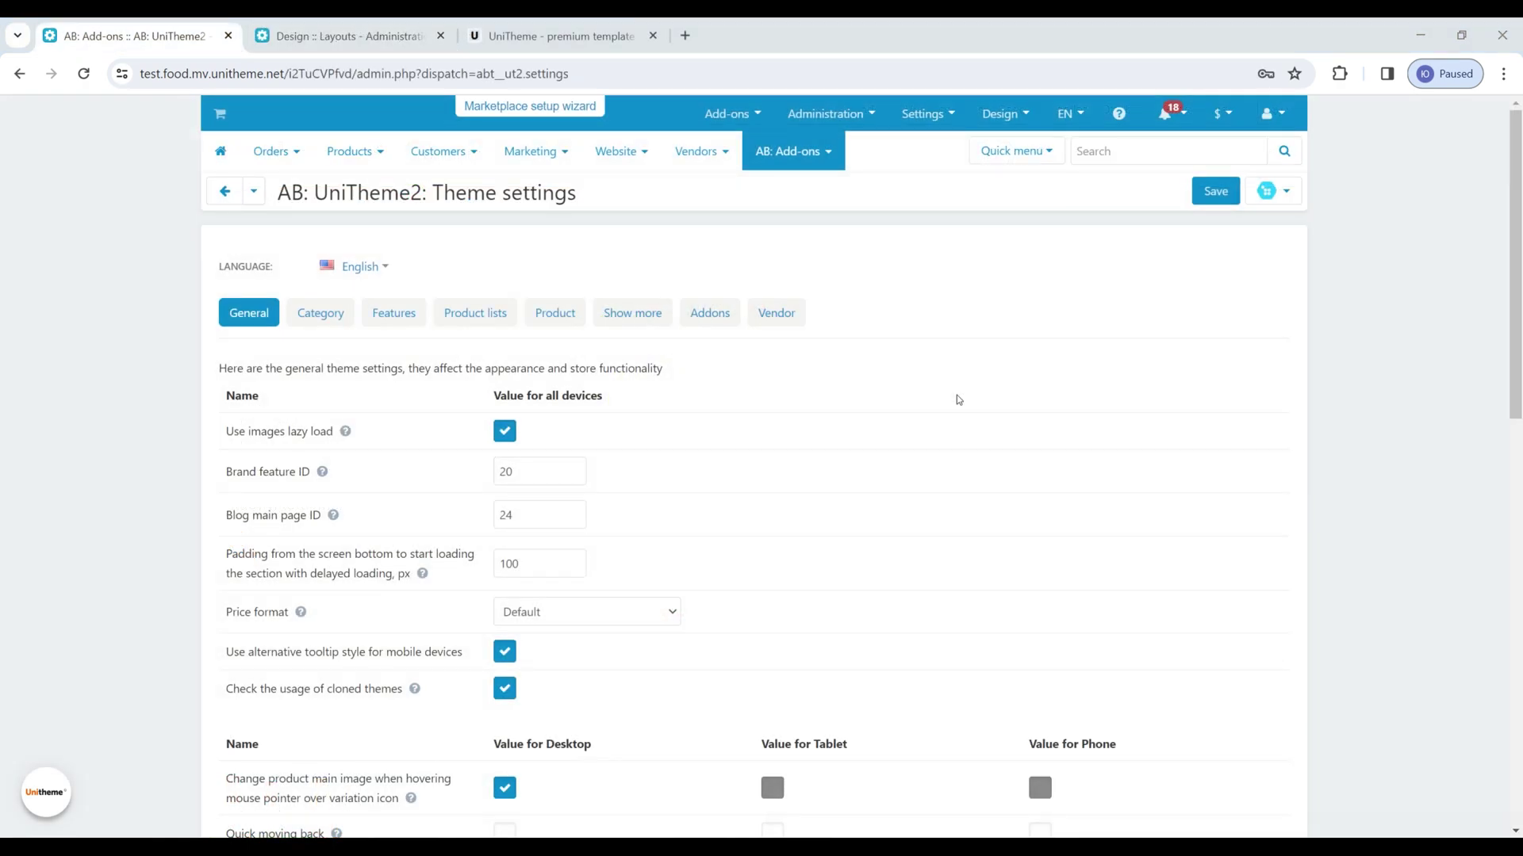
# Expand the Skeleton settings in the general theme settings and review the height fields for each block type and device
pyautogui.scroll(-5, 34, 452)
pyautogui.scroll(-1, 35, 456)
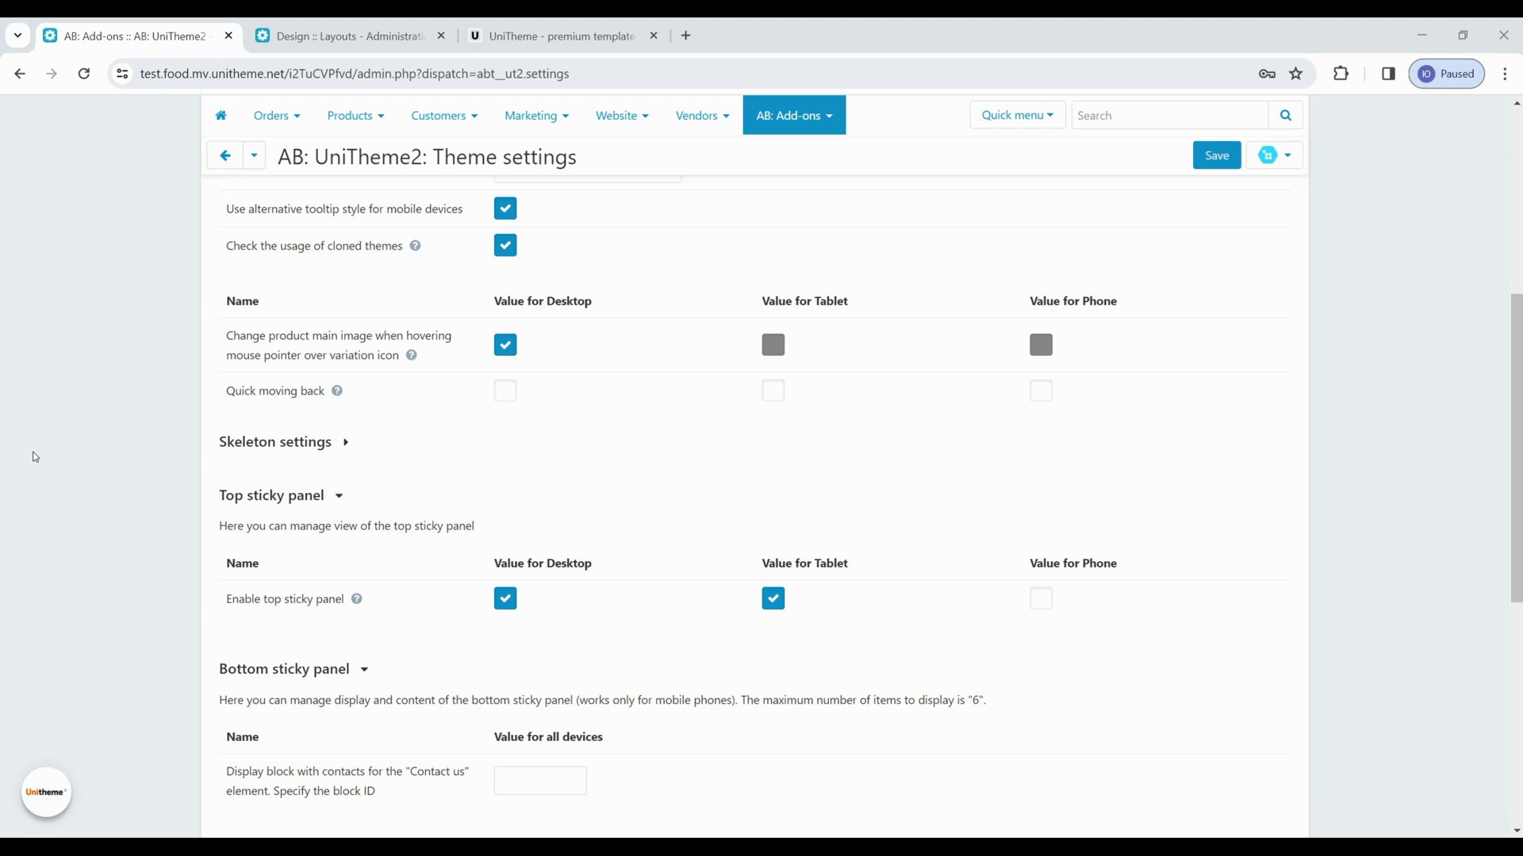
pyautogui.scroll(-1, 34, 457)
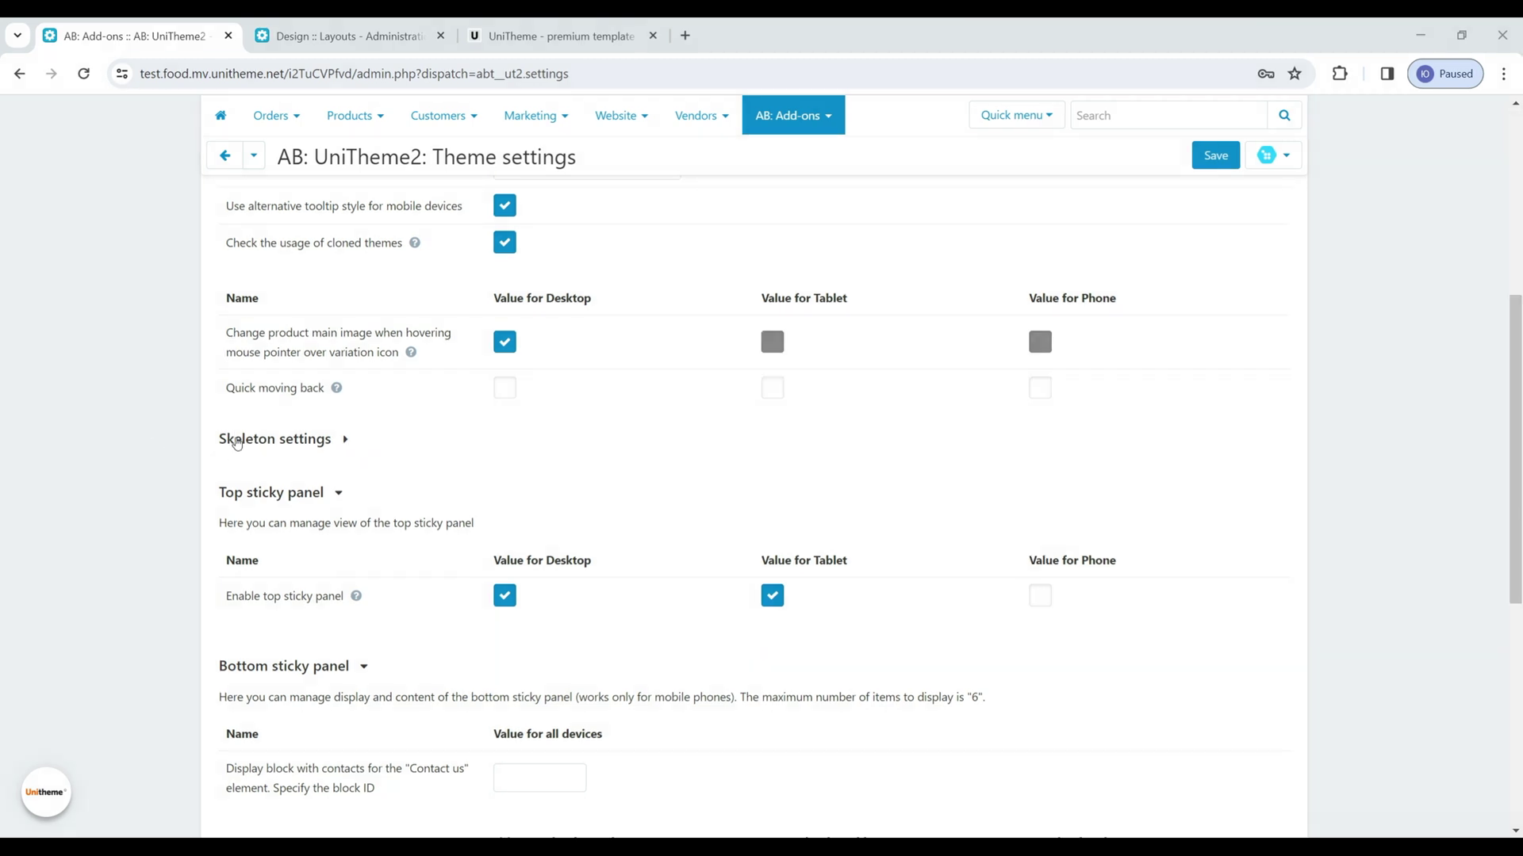
pyautogui.click(302, 448)
pyautogui.scroll(-2, 432, 452)
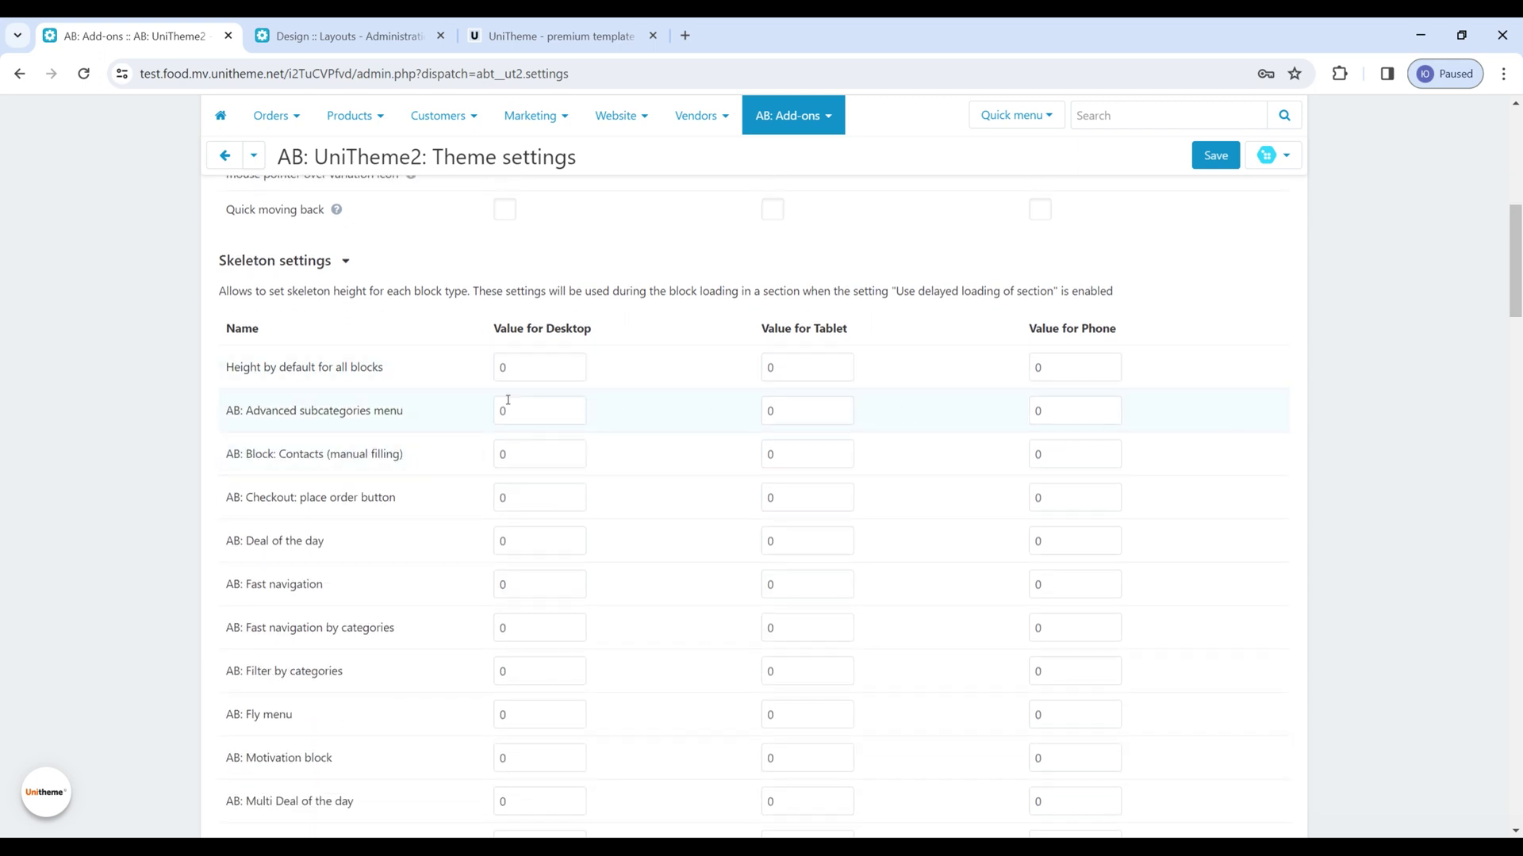
pyautogui.scroll(-7, 507, 400)
pyautogui.scroll(-9, 507, 400)
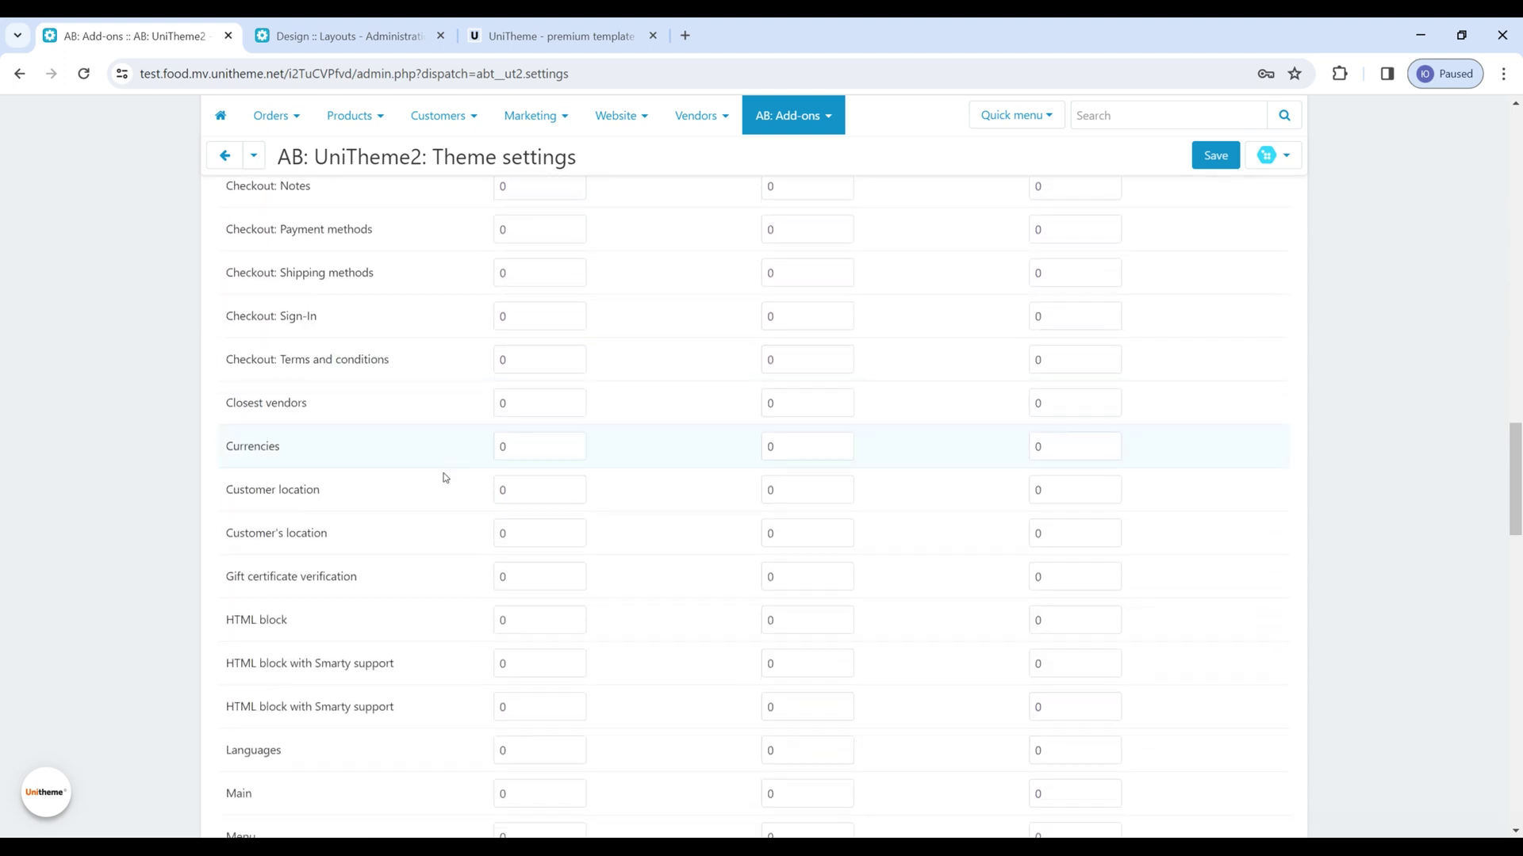
pyautogui.scroll(-12, 445, 477)
pyautogui.scroll(-4, 432, 488)
pyautogui.scroll(7, 432, 487)
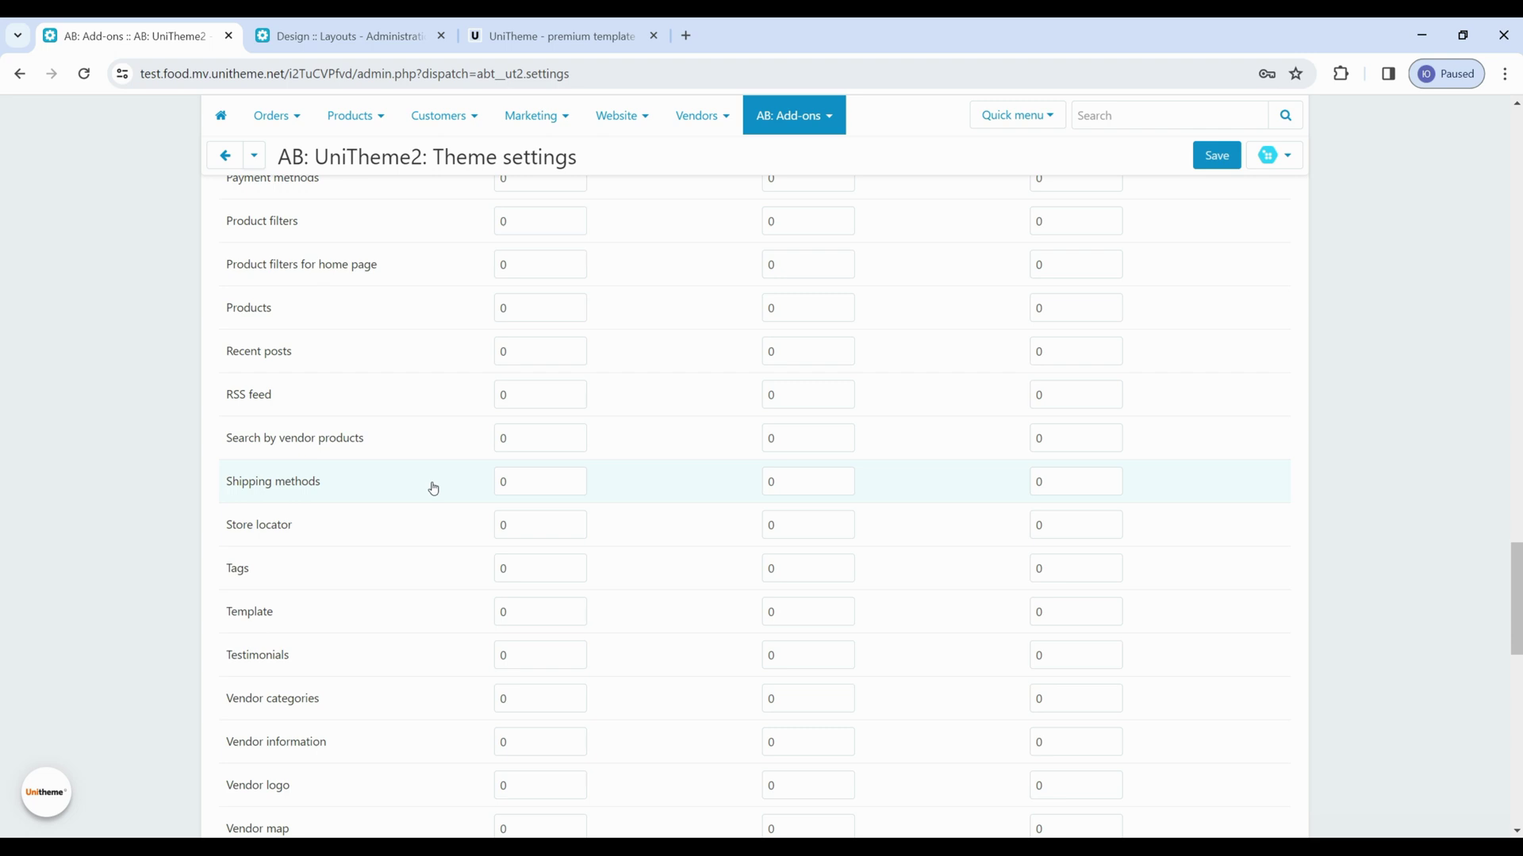
# In the homepage layout, open the Main banners block properties and expand its AB: Skeleton settings
pyautogui.click(346, 49)
pyautogui.scroll(-5, 244, 612)
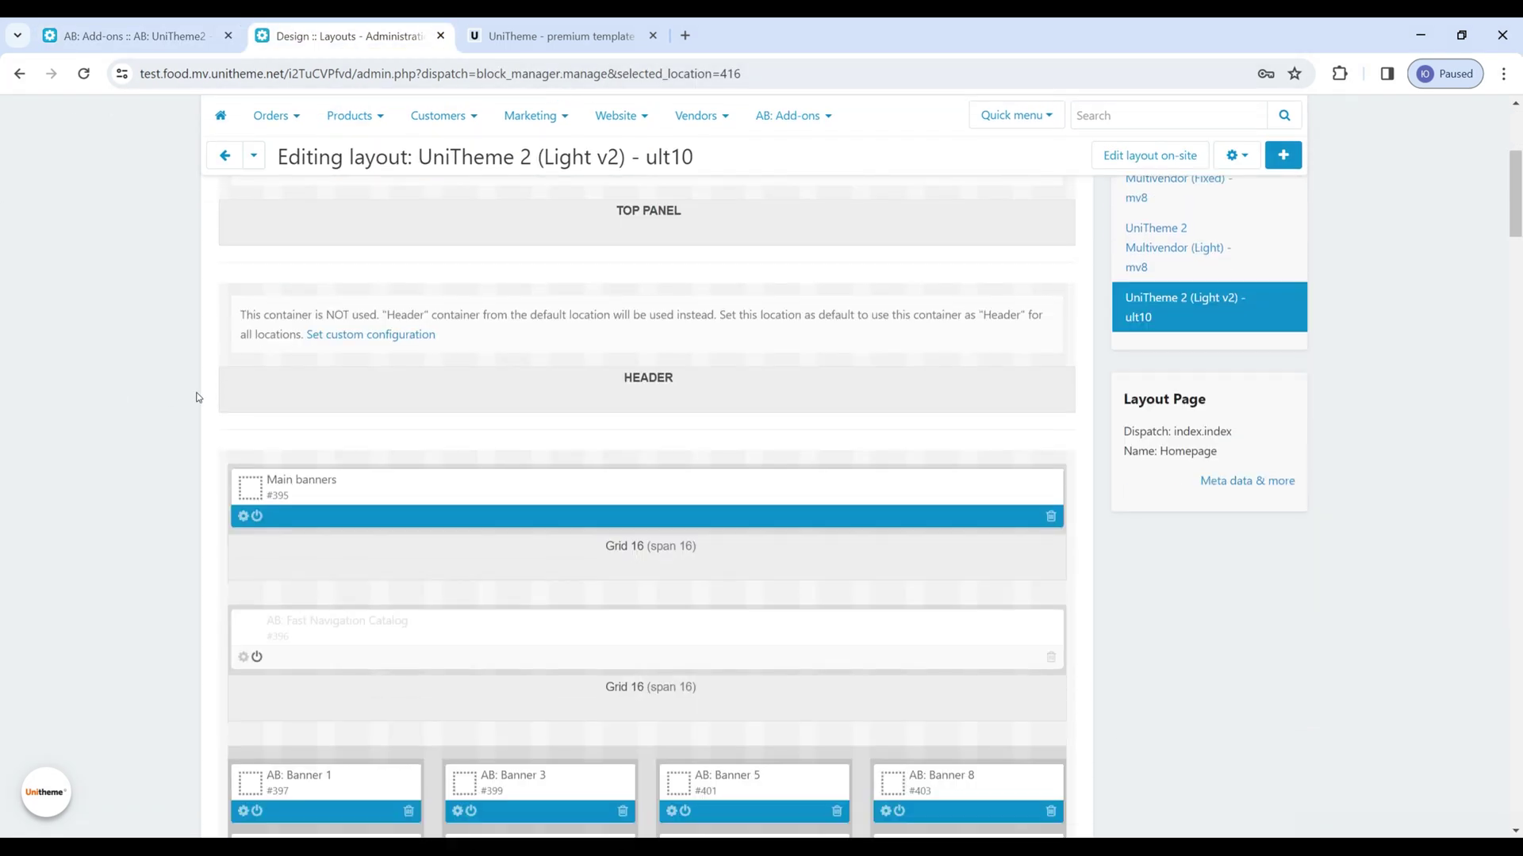
pyautogui.scroll(1, 244, 612)
pyautogui.click(243, 604)
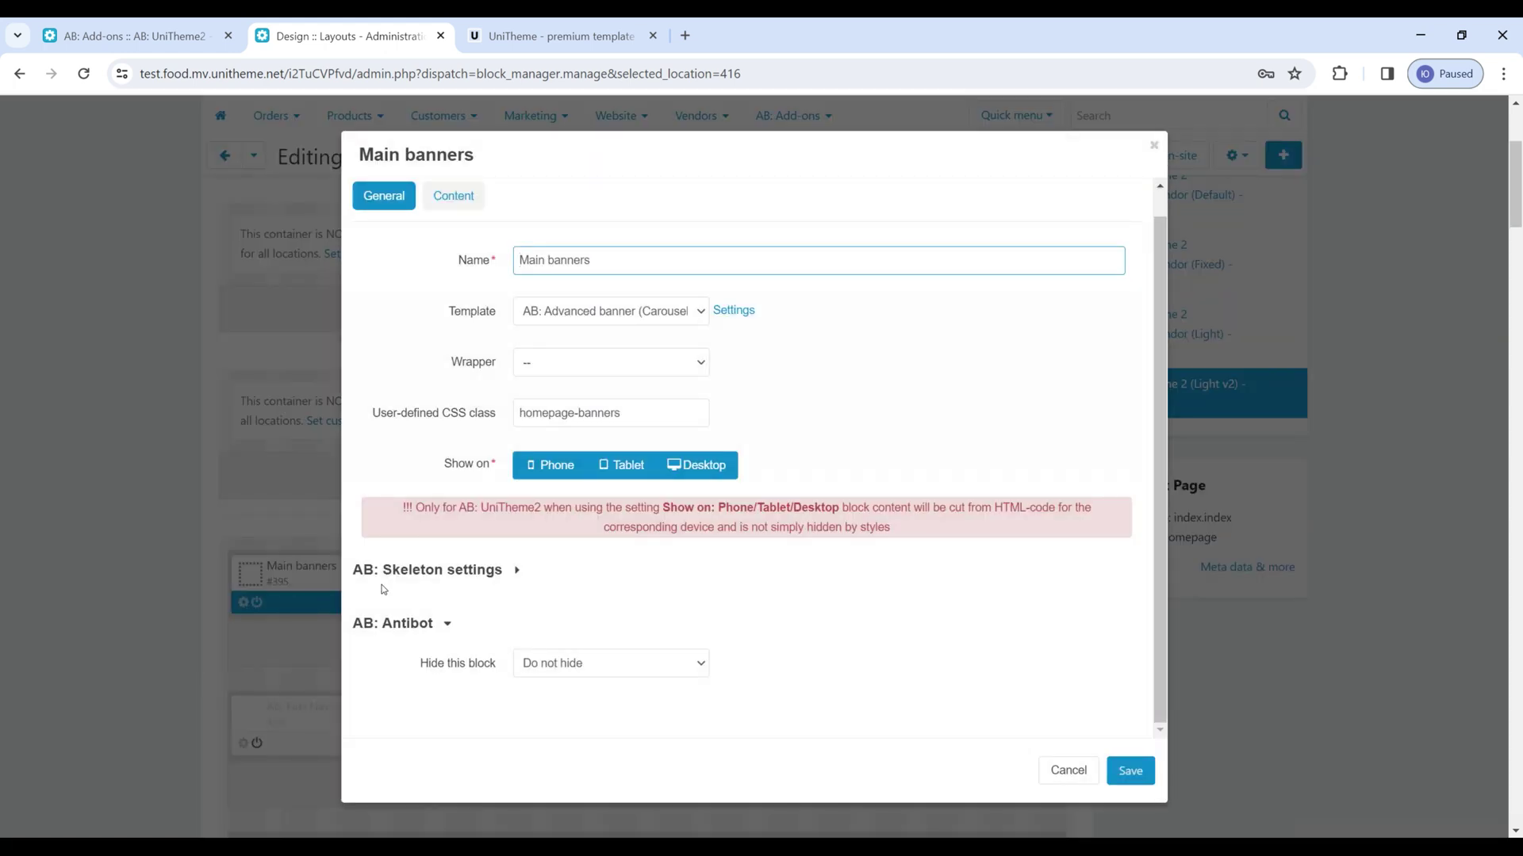
pyautogui.click(403, 573)
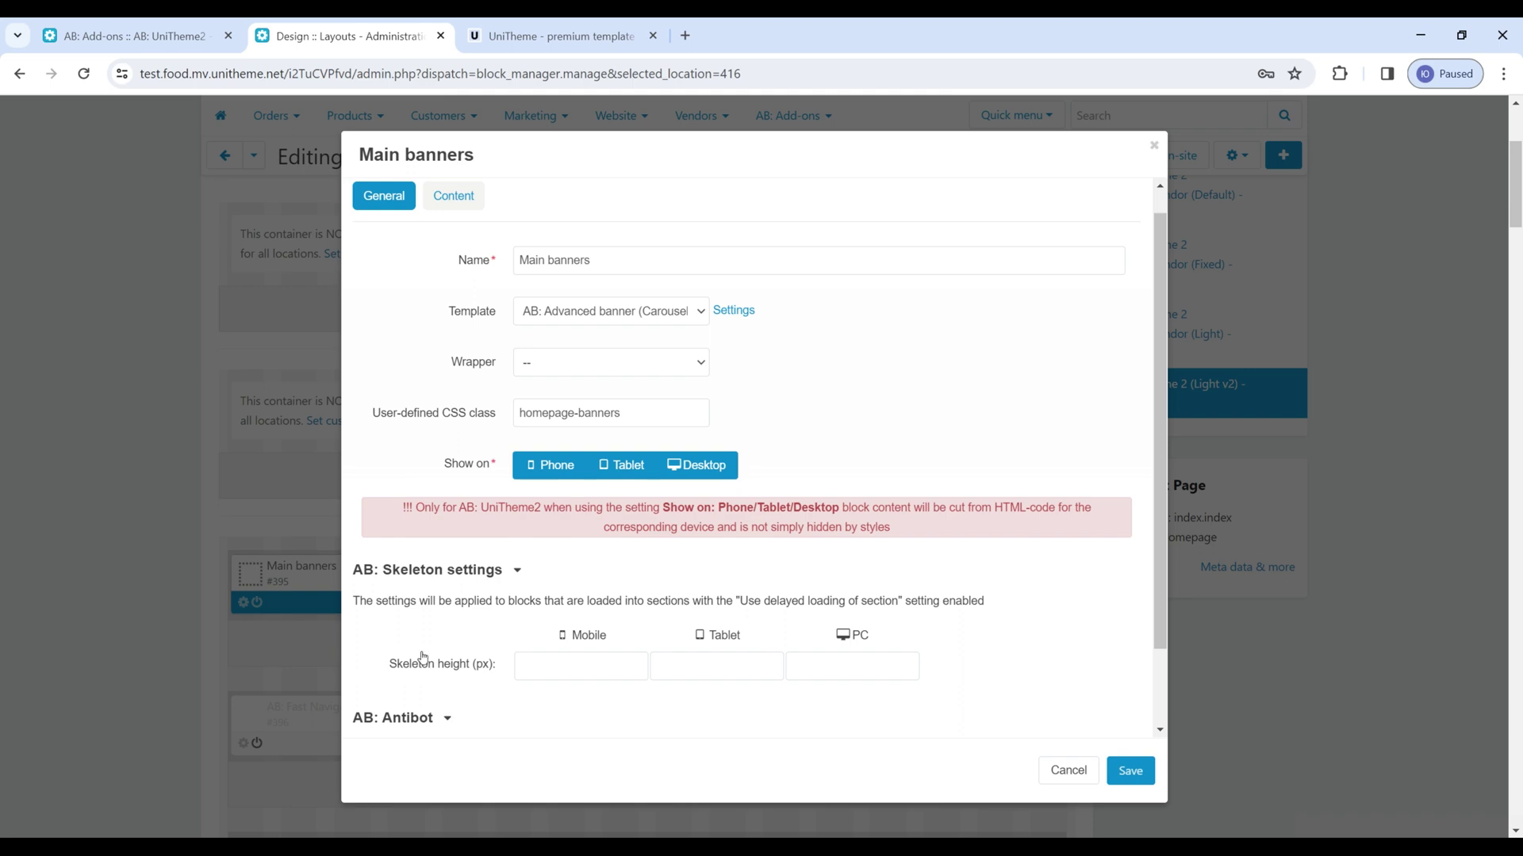
# Inspect the main banner's element dimensions on the storefront with the browser's developer tools, closing them when done
pyautogui.click(512, 23)
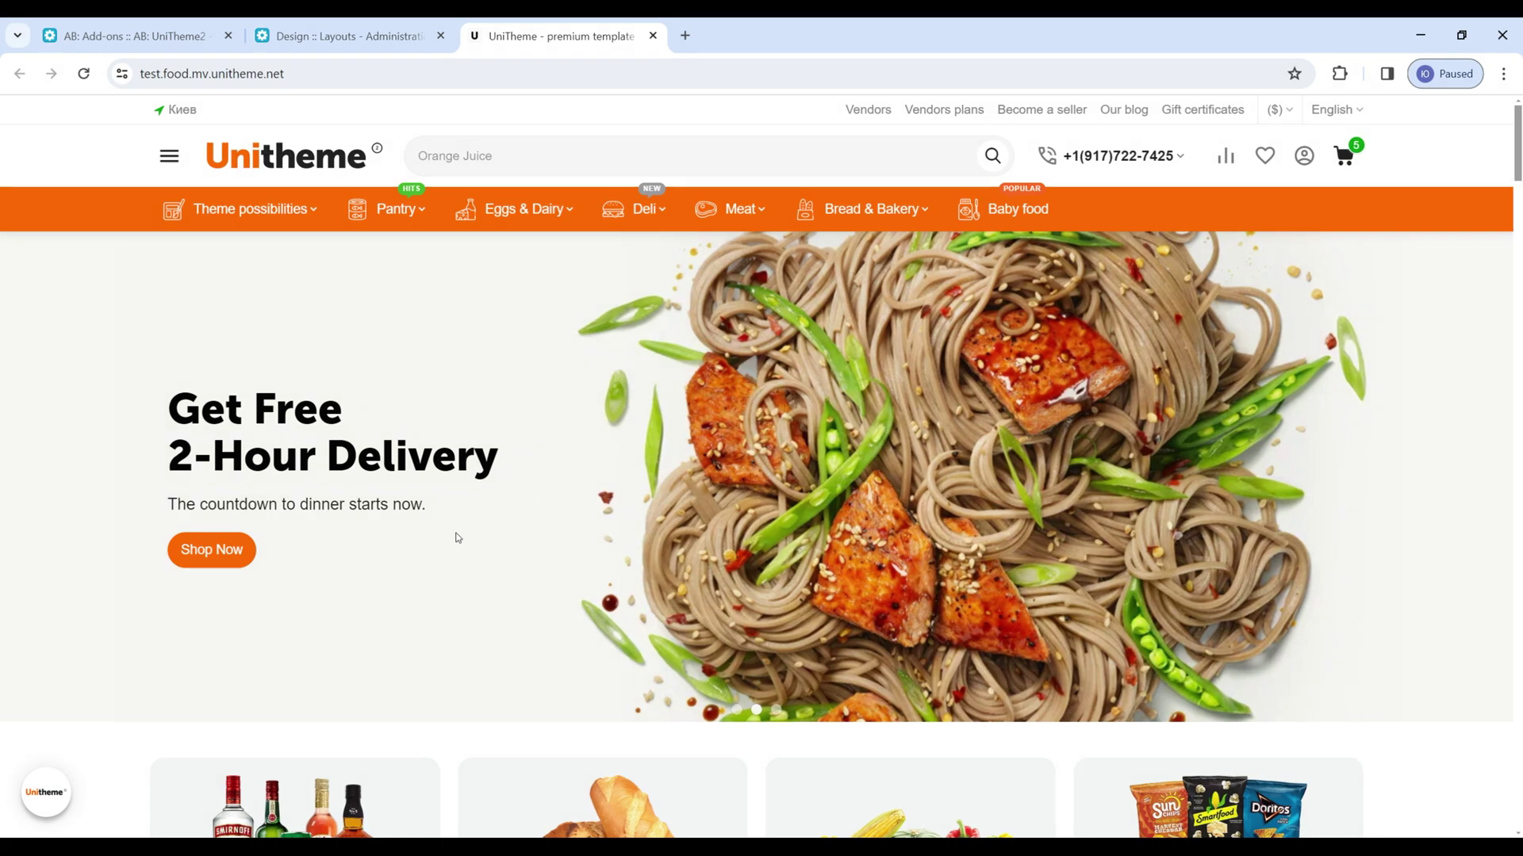
pyautogui.hotkey('ctrl', 'shift', 'c')
pyautogui.scroll(-1, 194, 625)
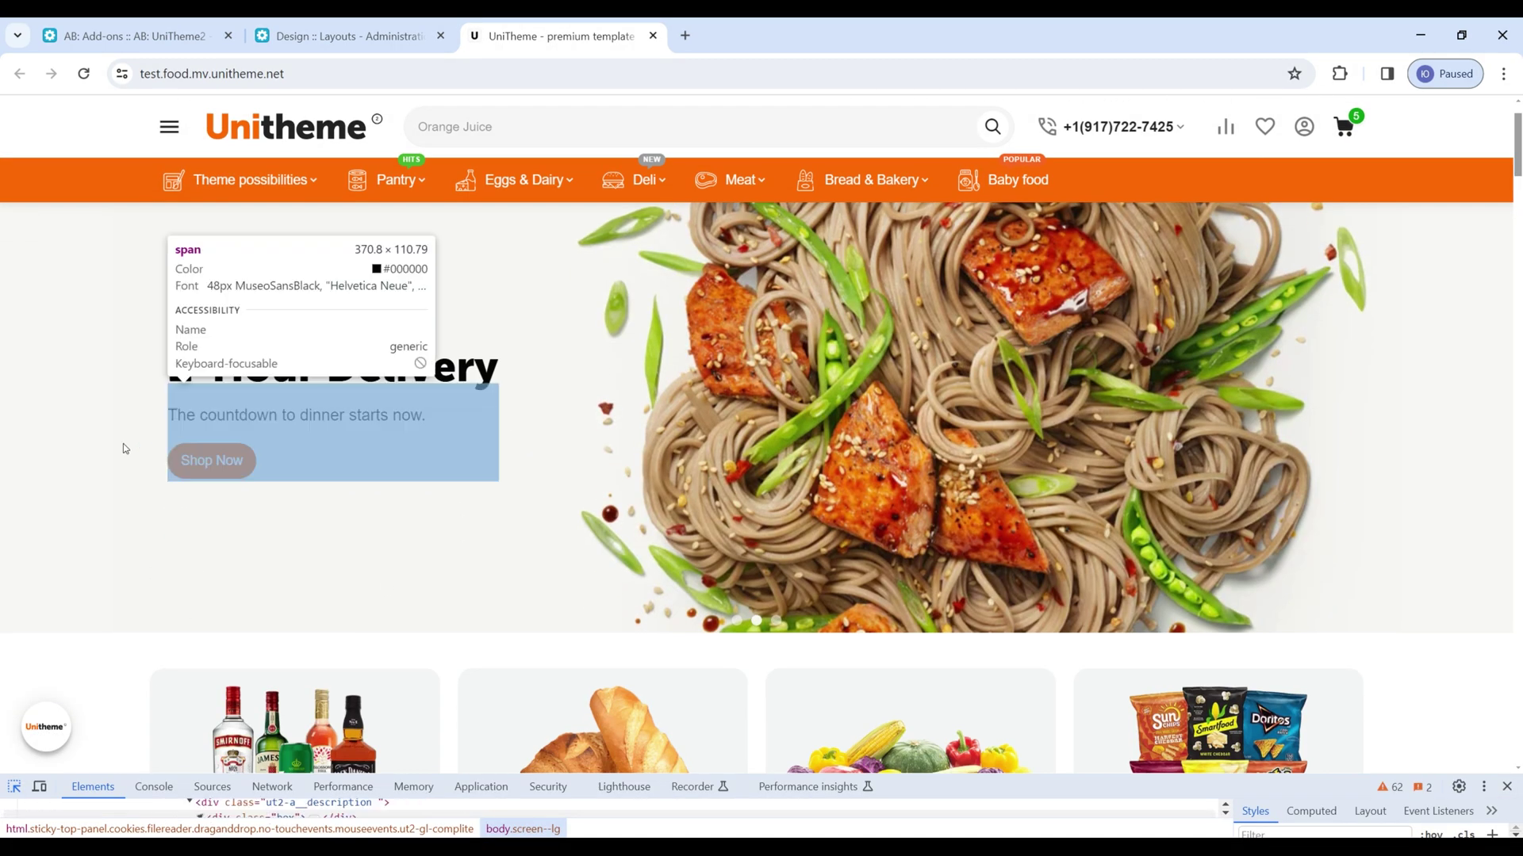
pyautogui.scroll(-1, 88, 469)
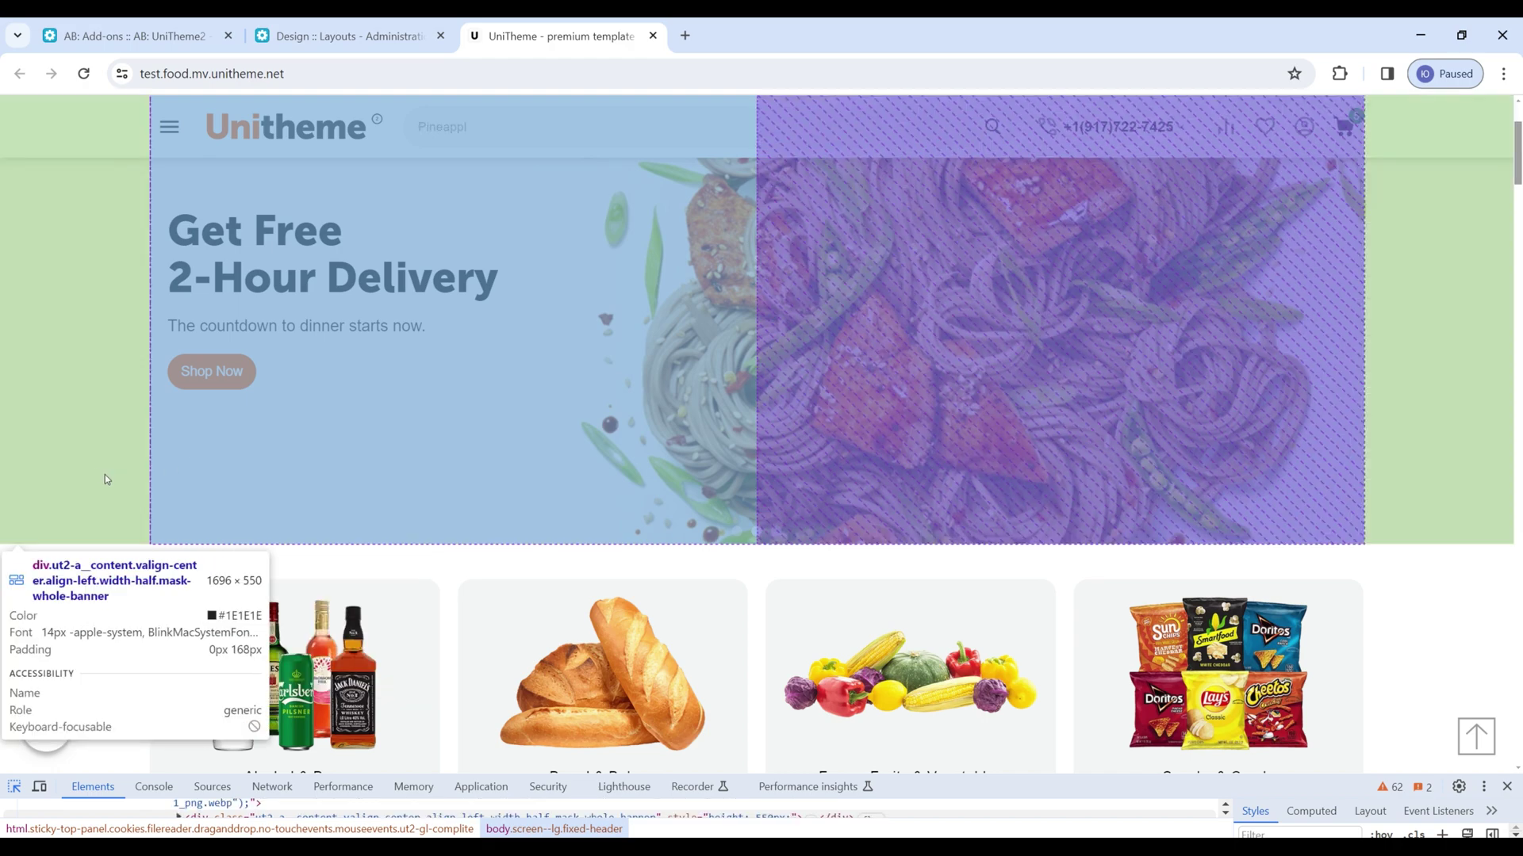
pyautogui.press('F12')
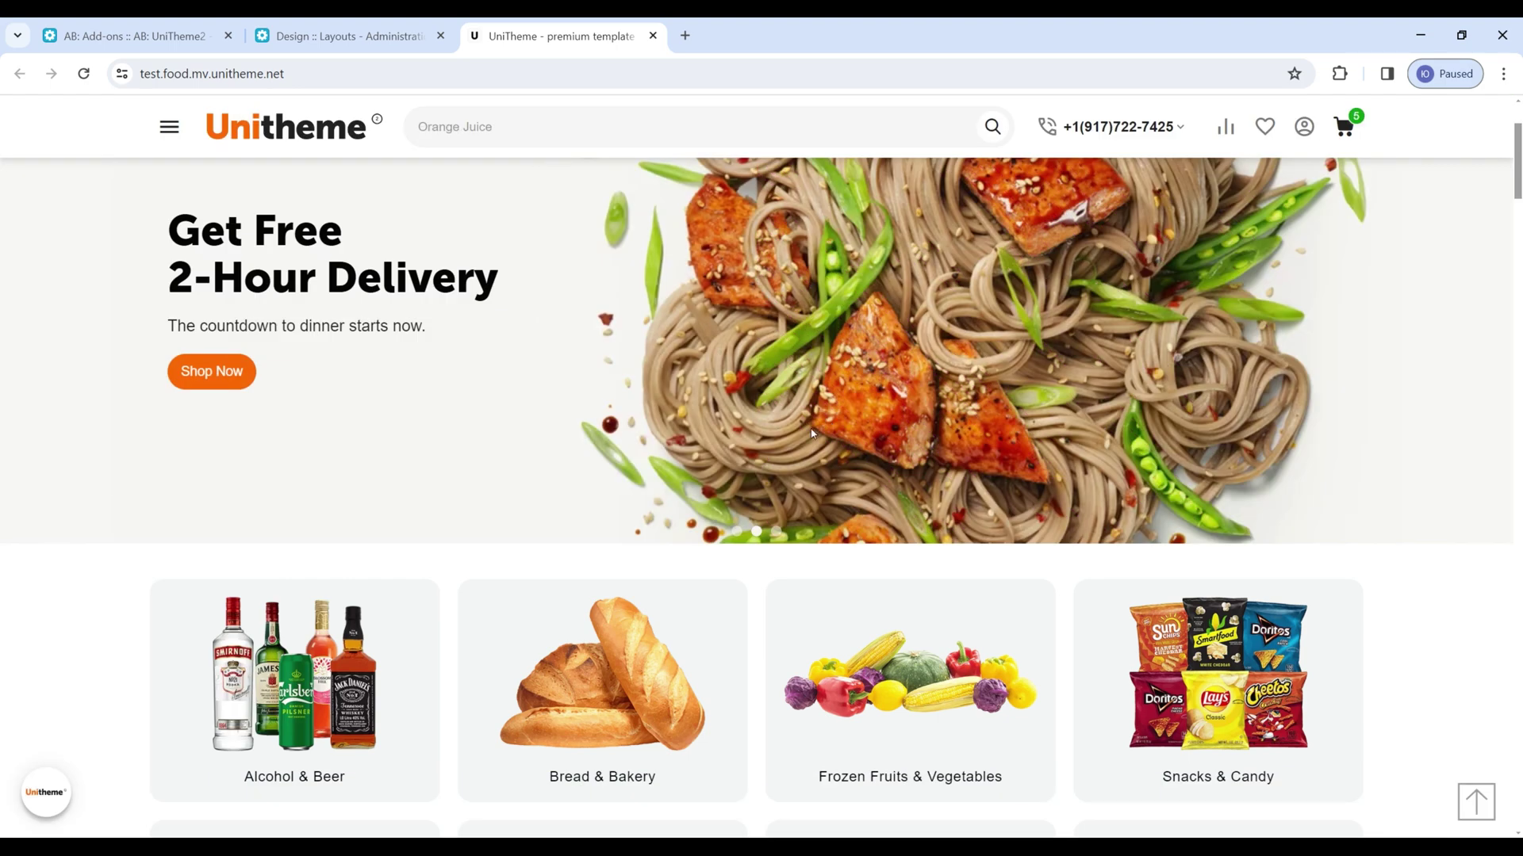
# Locate the "Possibly you may be interested" title on the storefront and open that block's template settings in the homepage layout
pyautogui.scroll(-5, 79, 361)
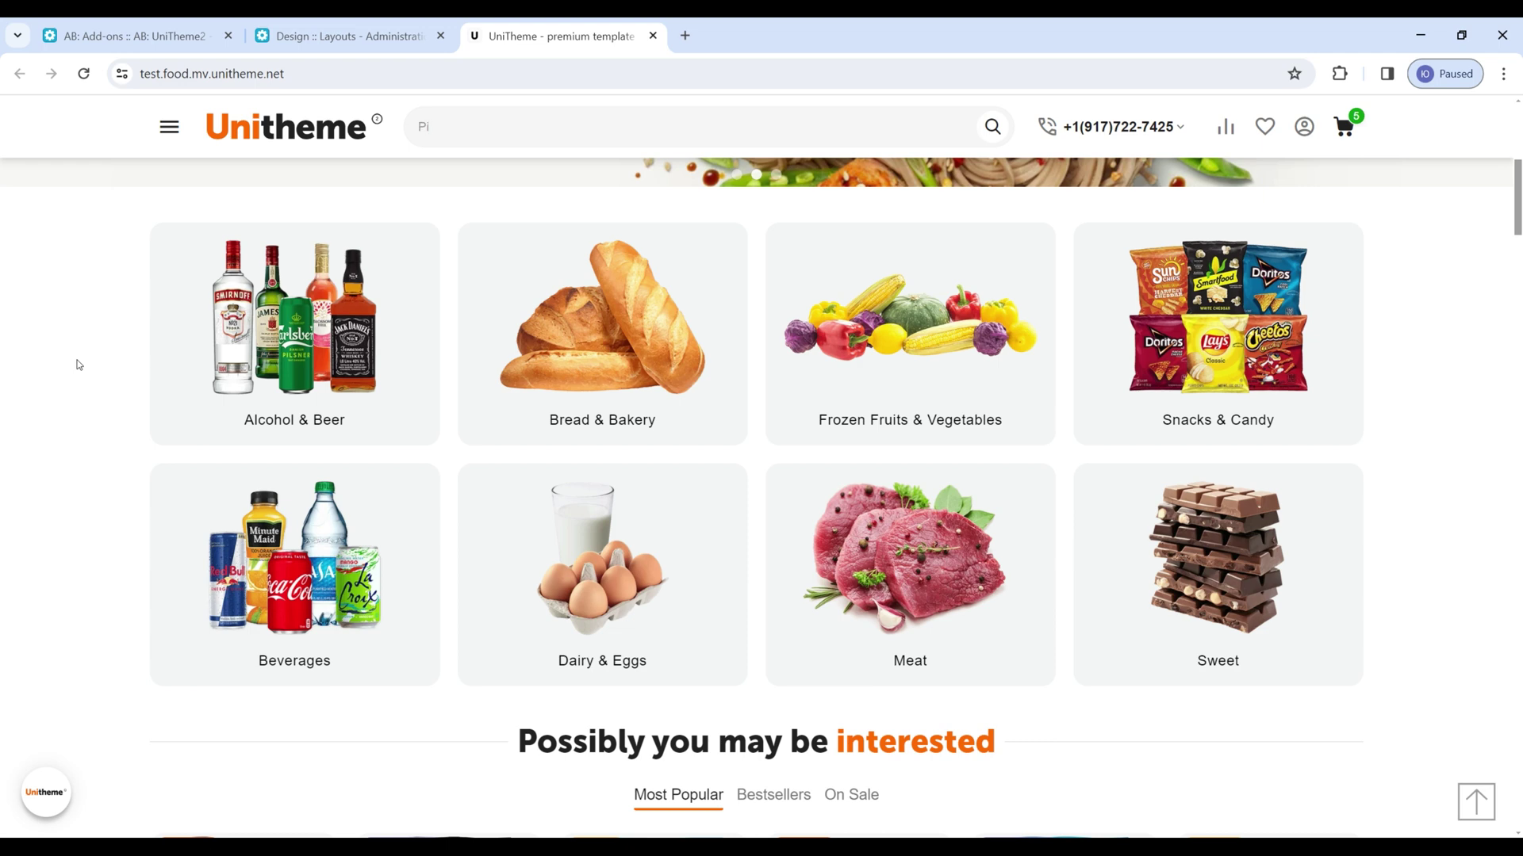
pyautogui.scroll(-1, 79, 365)
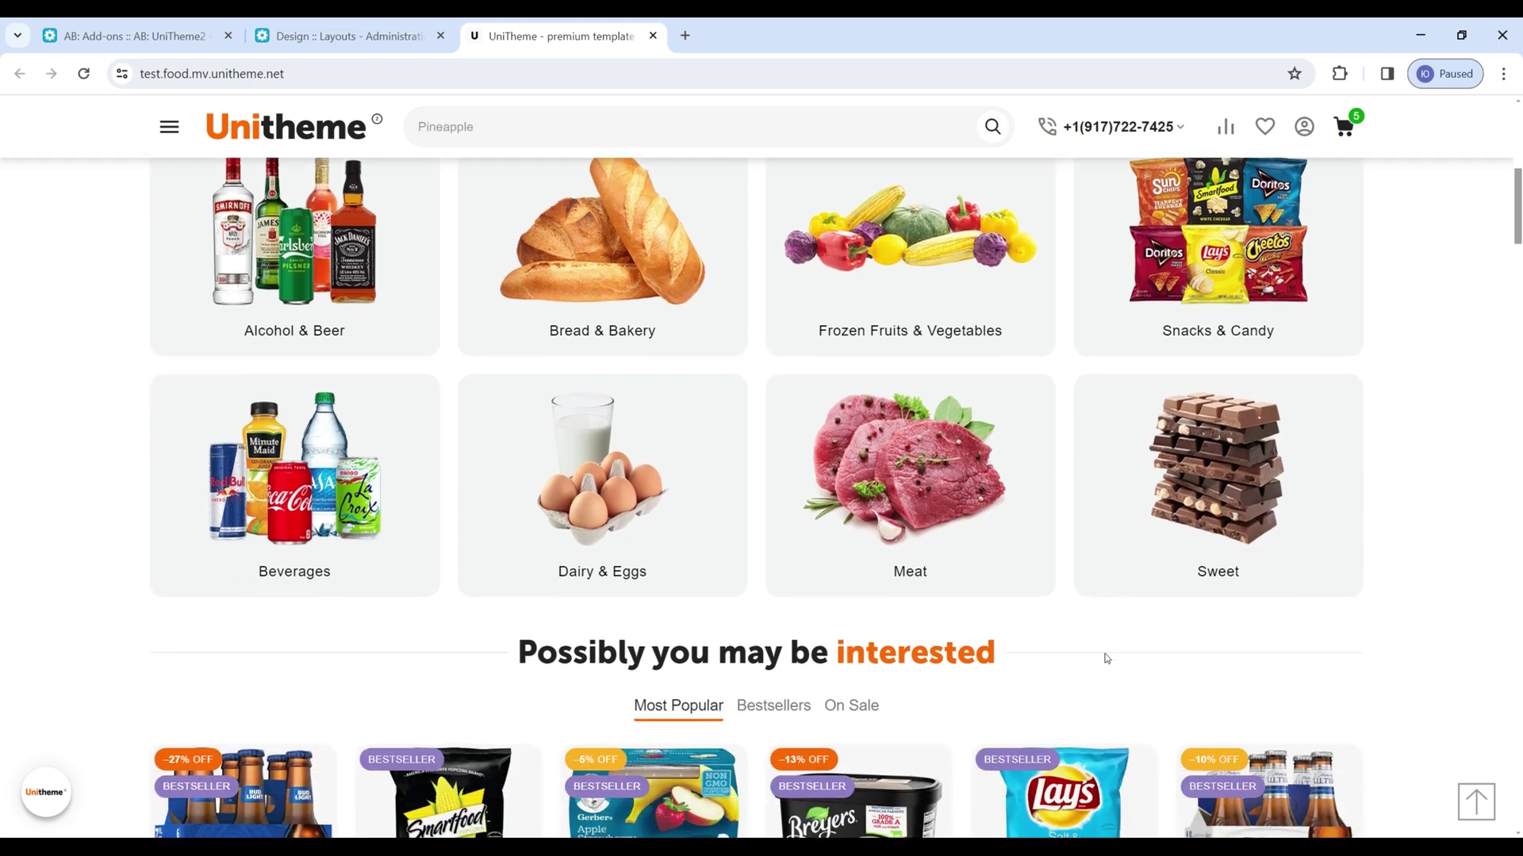
pyautogui.click(317, 36)
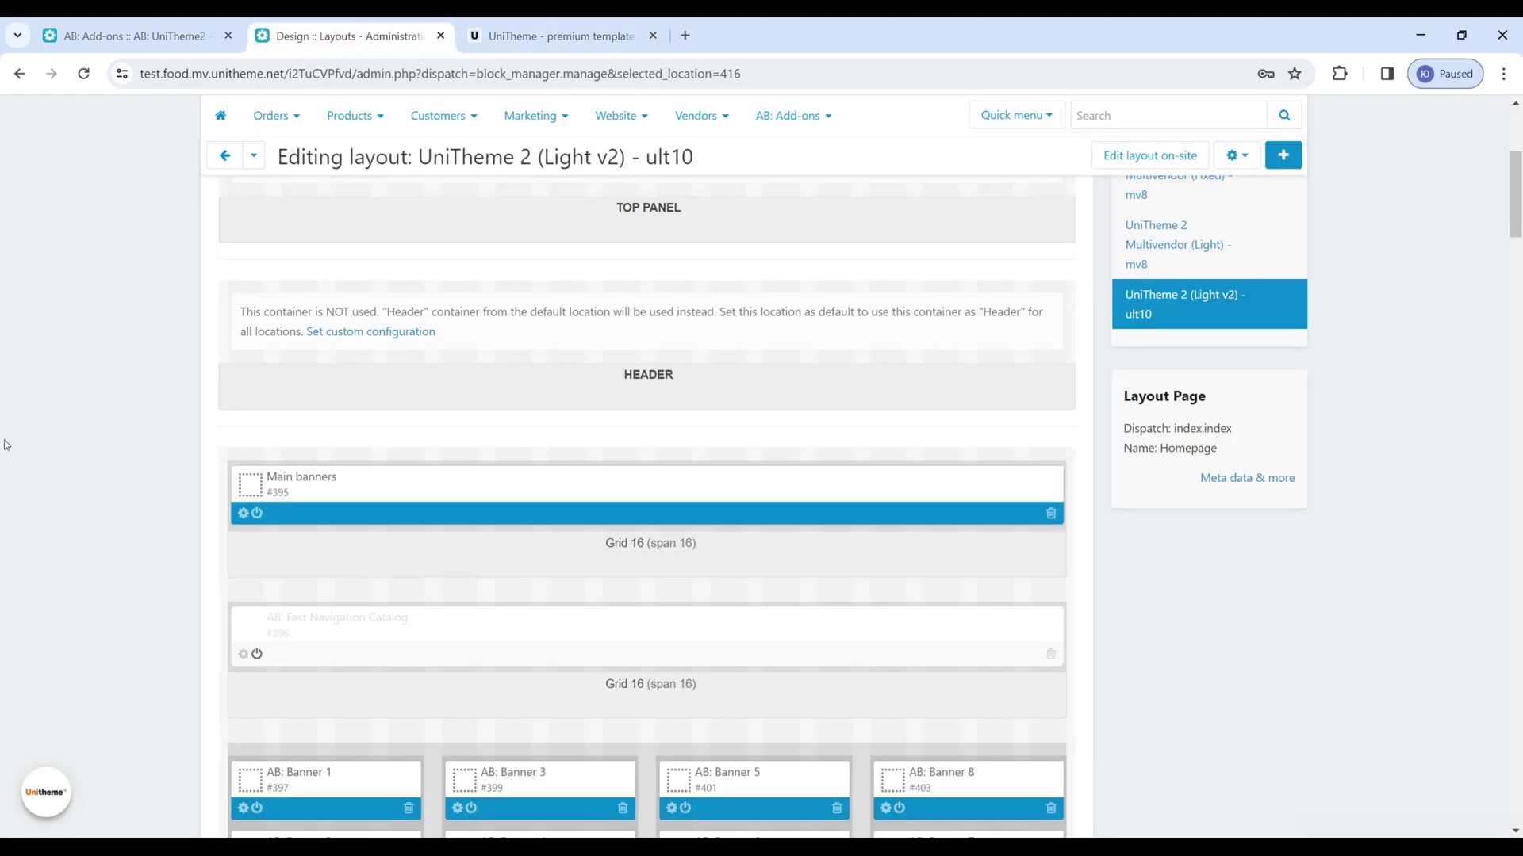
pyautogui.scroll(-5, 54, 495)
pyautogui.scroll(-1, 54, 499)
pyautogui.click(242, 549)
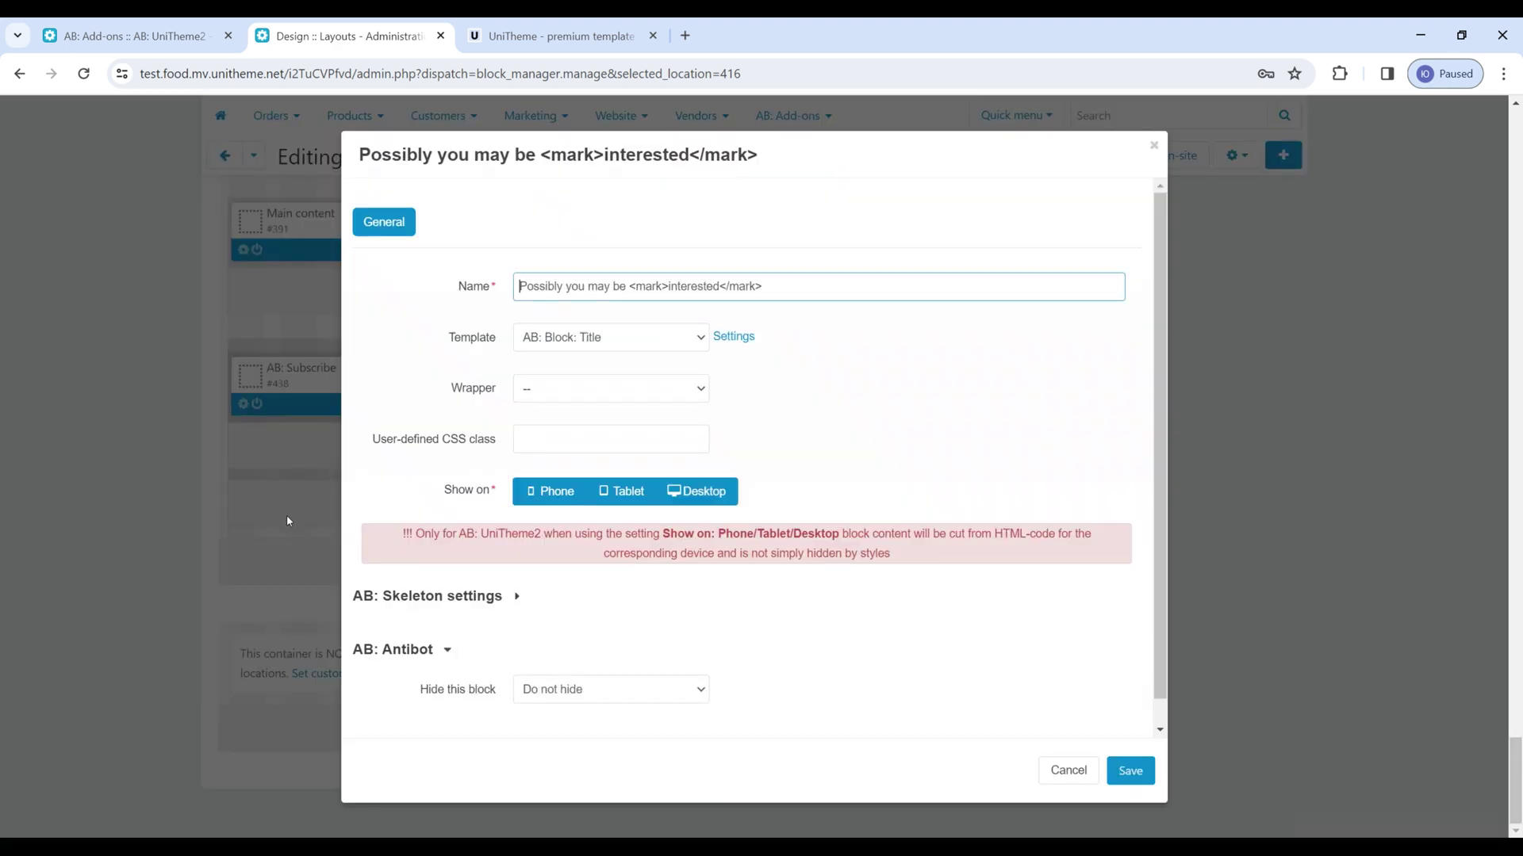
pyautogui.click(733, 338)
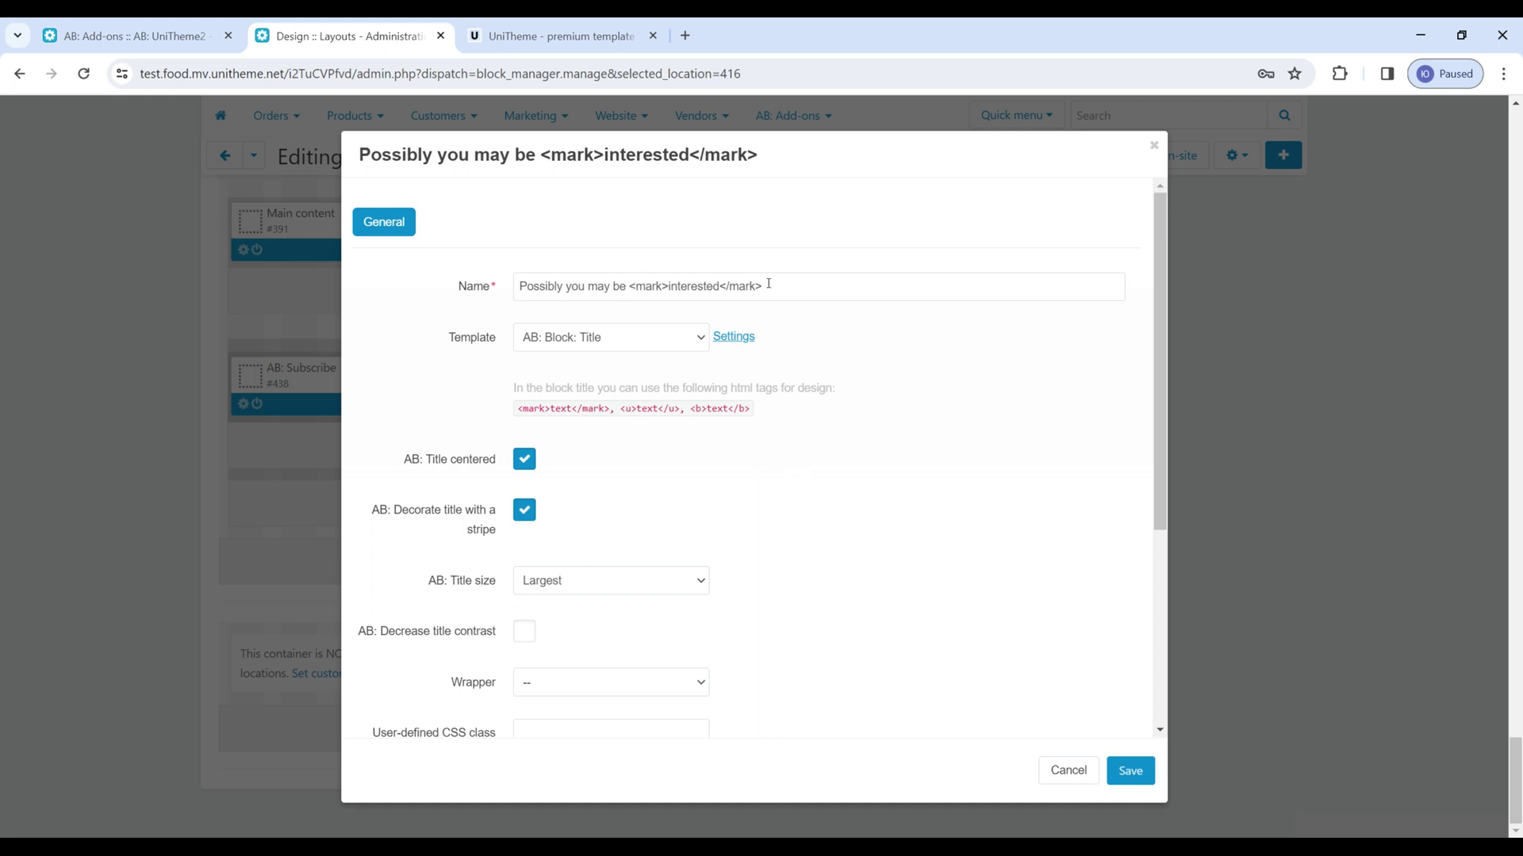
# Return to the storefront and review the "Possibly you may be interested" title and the product blocks below it
pyautogui.click(562, 45)
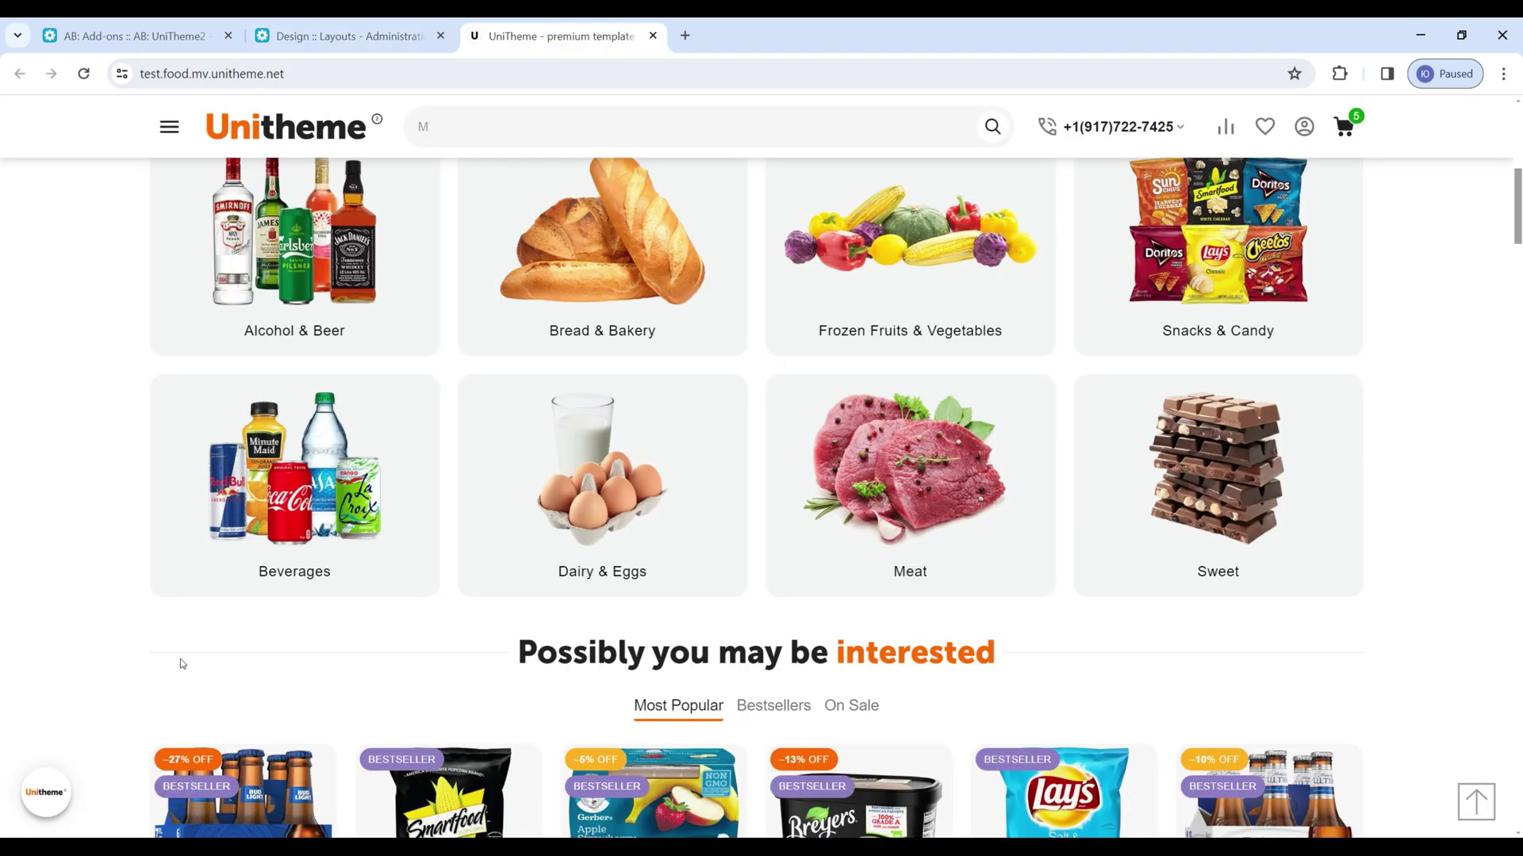
pyautogui.write('B')
pyautogui.scroll(-1, 440, 647)
pyautogui.scroll(-2, 440, 647)
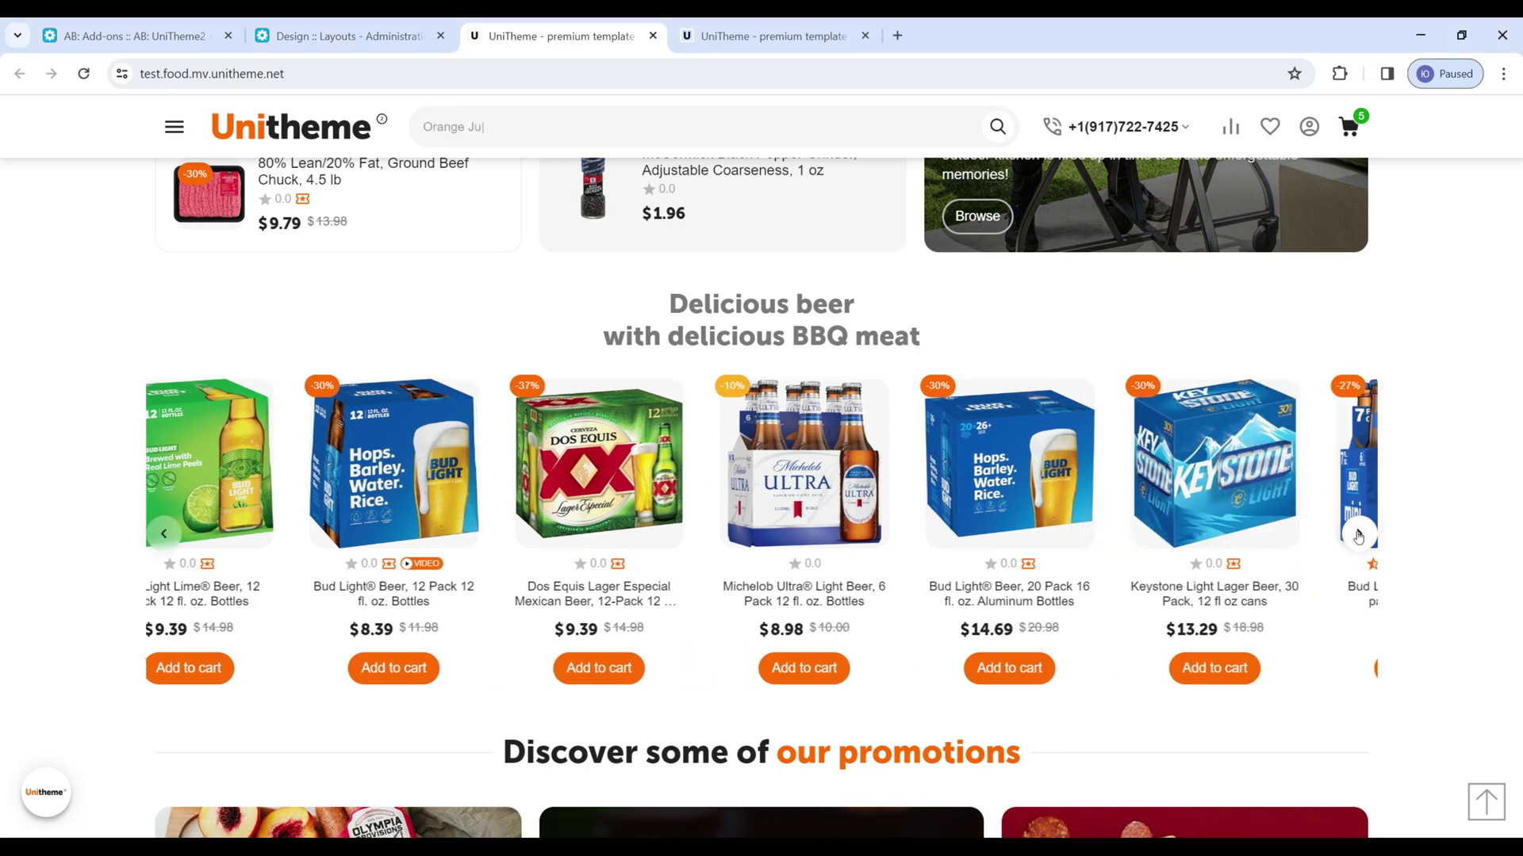
# In the "Delicious beer with delicious BBQ meat" product block's Scroller settings, set the number of elements on mobile to 3 and save
pyautogui.click(163, 533)
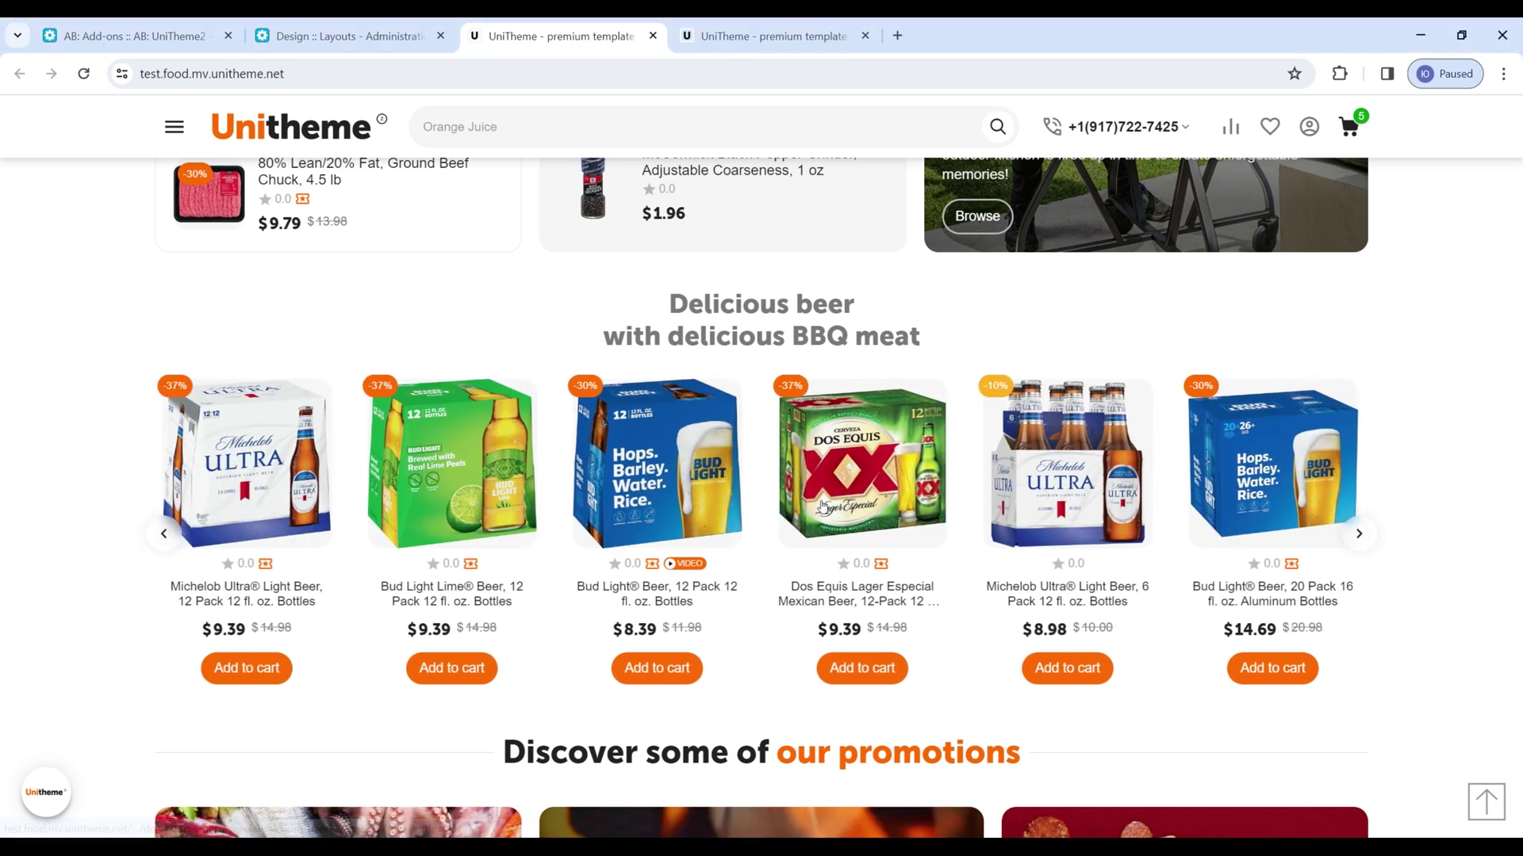
pyautogui.click(348, 35)
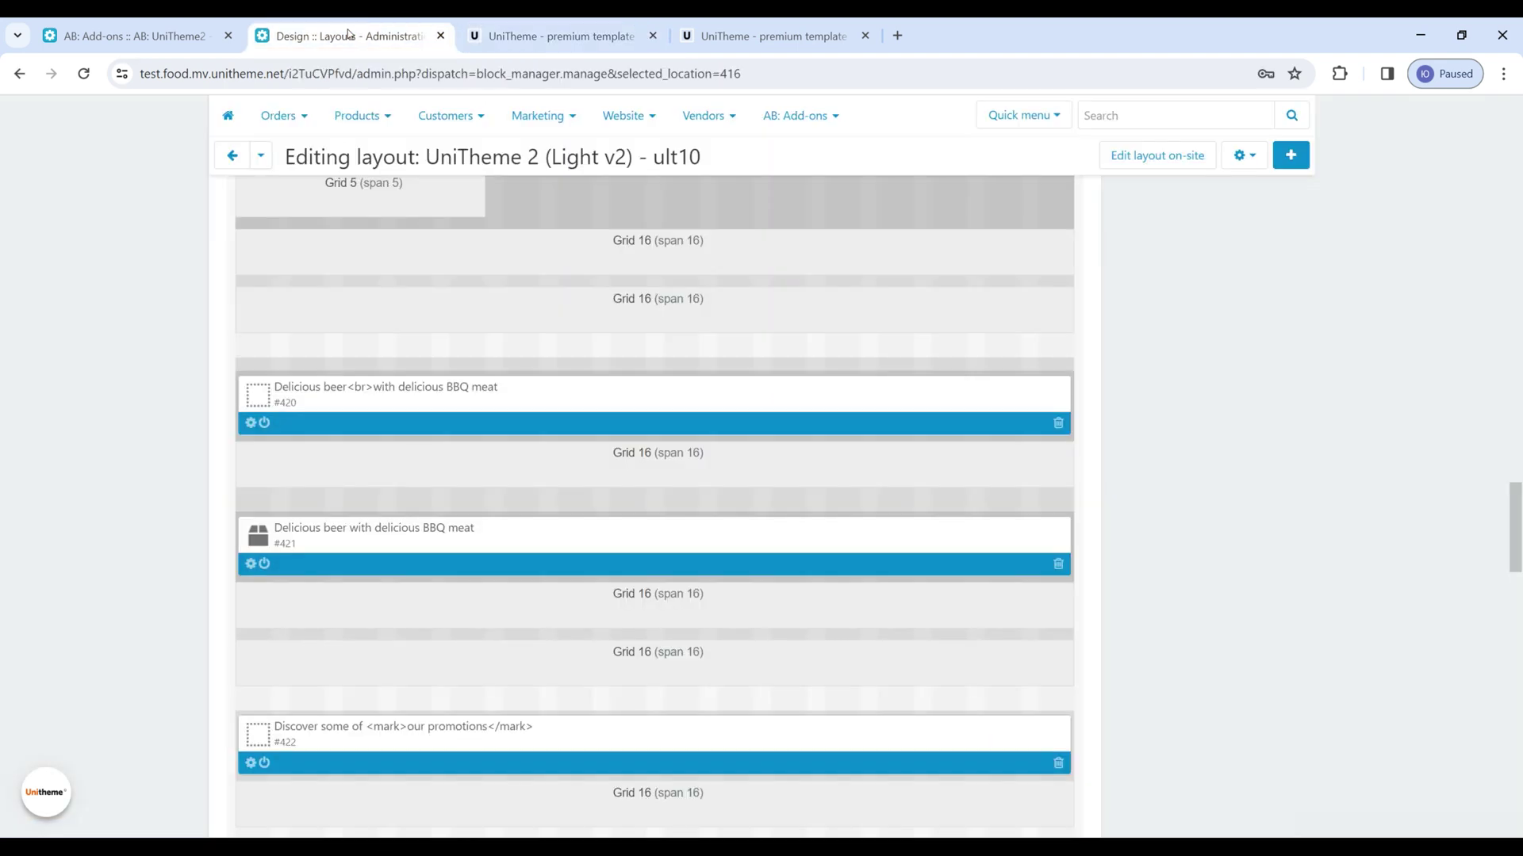
pyautogui.click(251, 564)
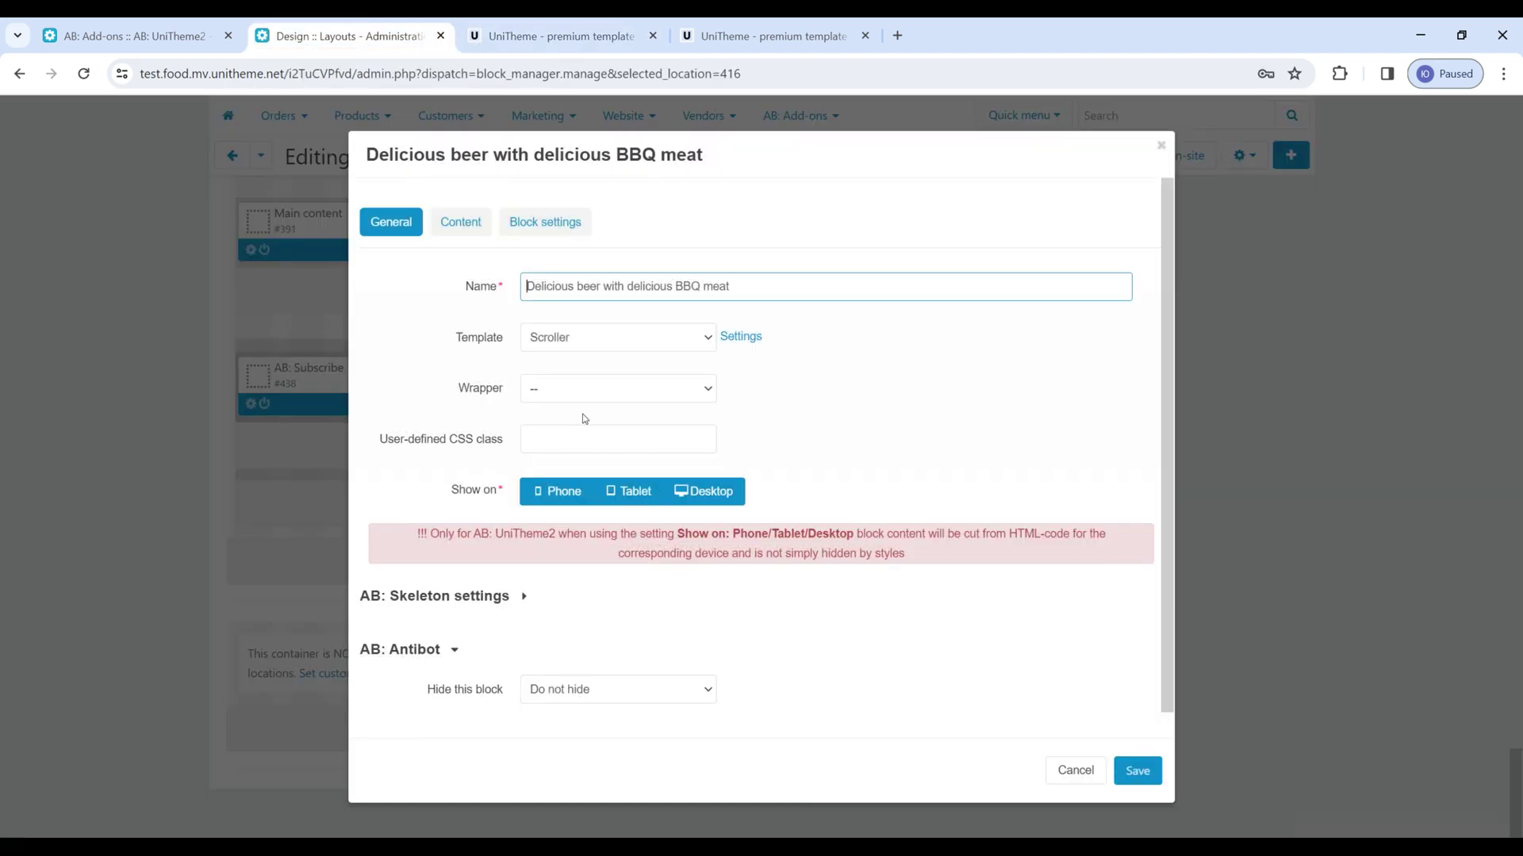
pyautogui.click(740, 340)
pyautogui.scroll(-4, 452, 418)
pyautogui.scroll(-2, 425, 443)
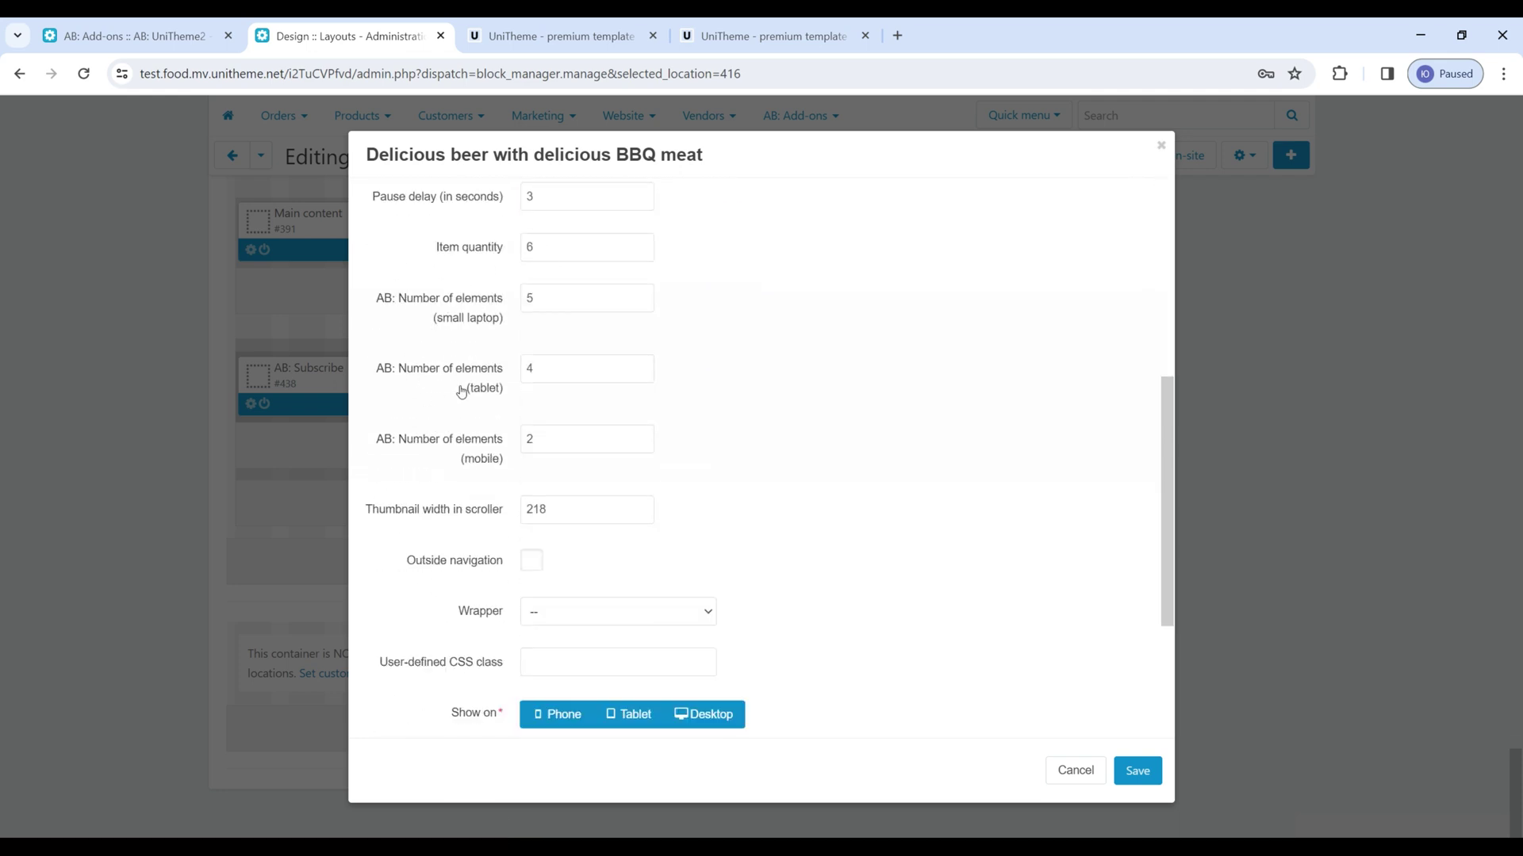
pyautogui.doubleClick(545, 444)
pyautogui.write('3')
pyautogui.click(1140, 776)
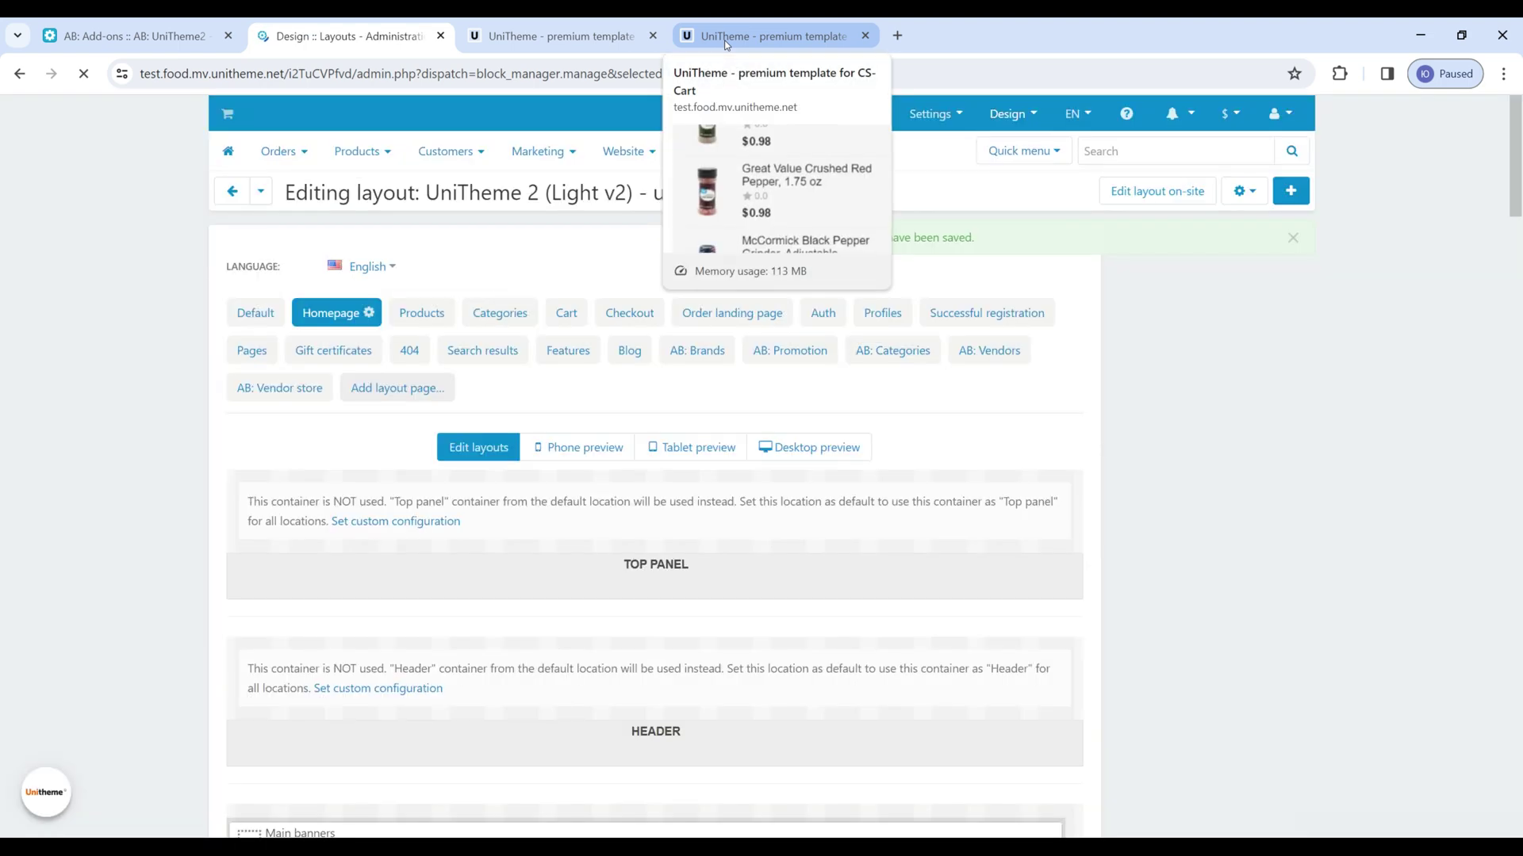
# Check the "Delicious beer" product scroller in the storefront's mobile preview, moving it forward and back
pyautogui.click(726, 37)
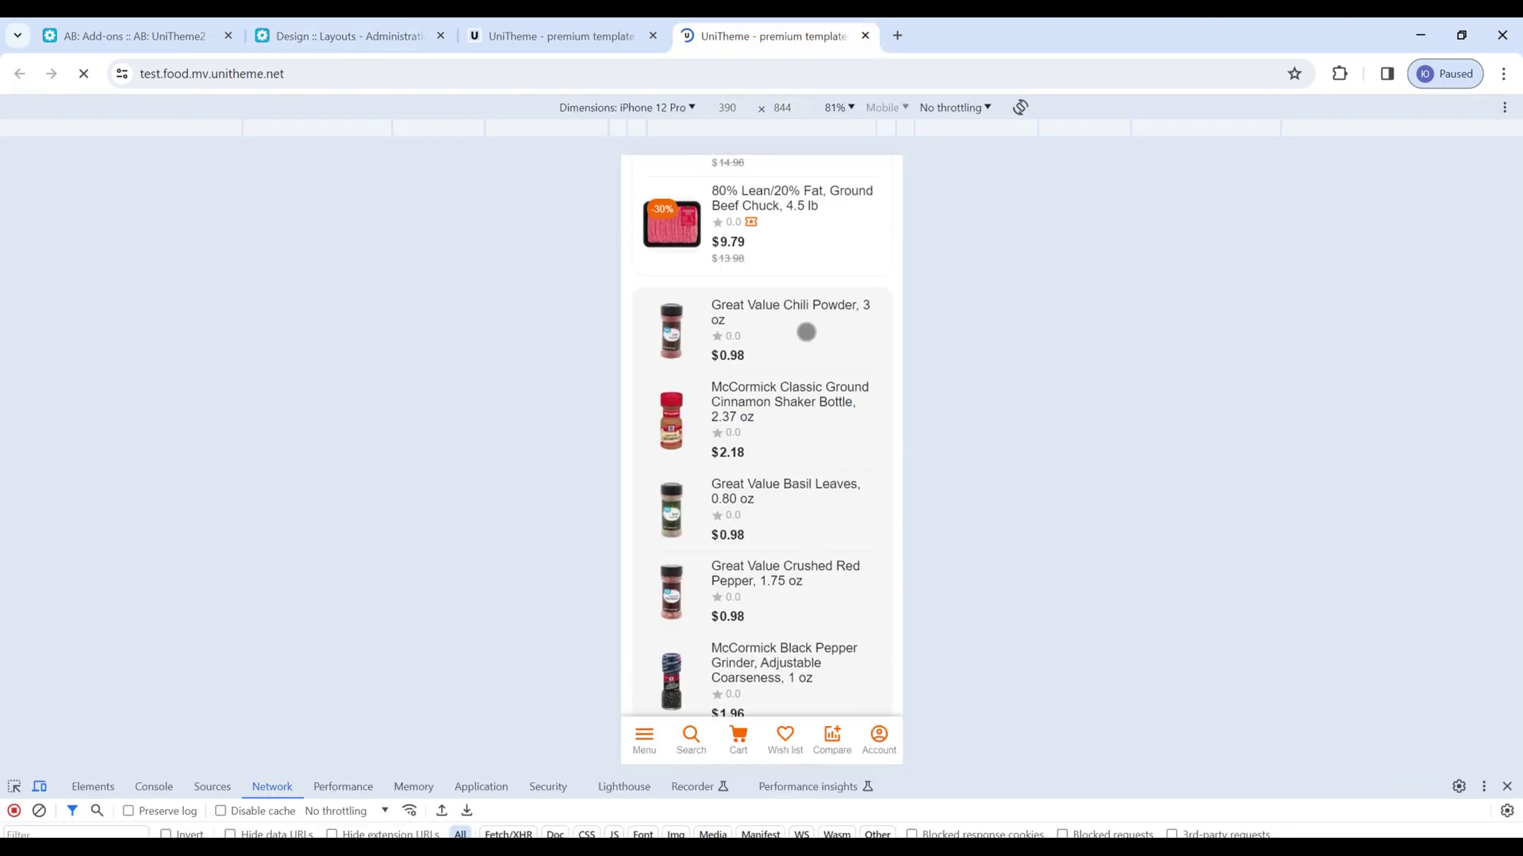
pyautogui.scroll(-6, 785, 322)
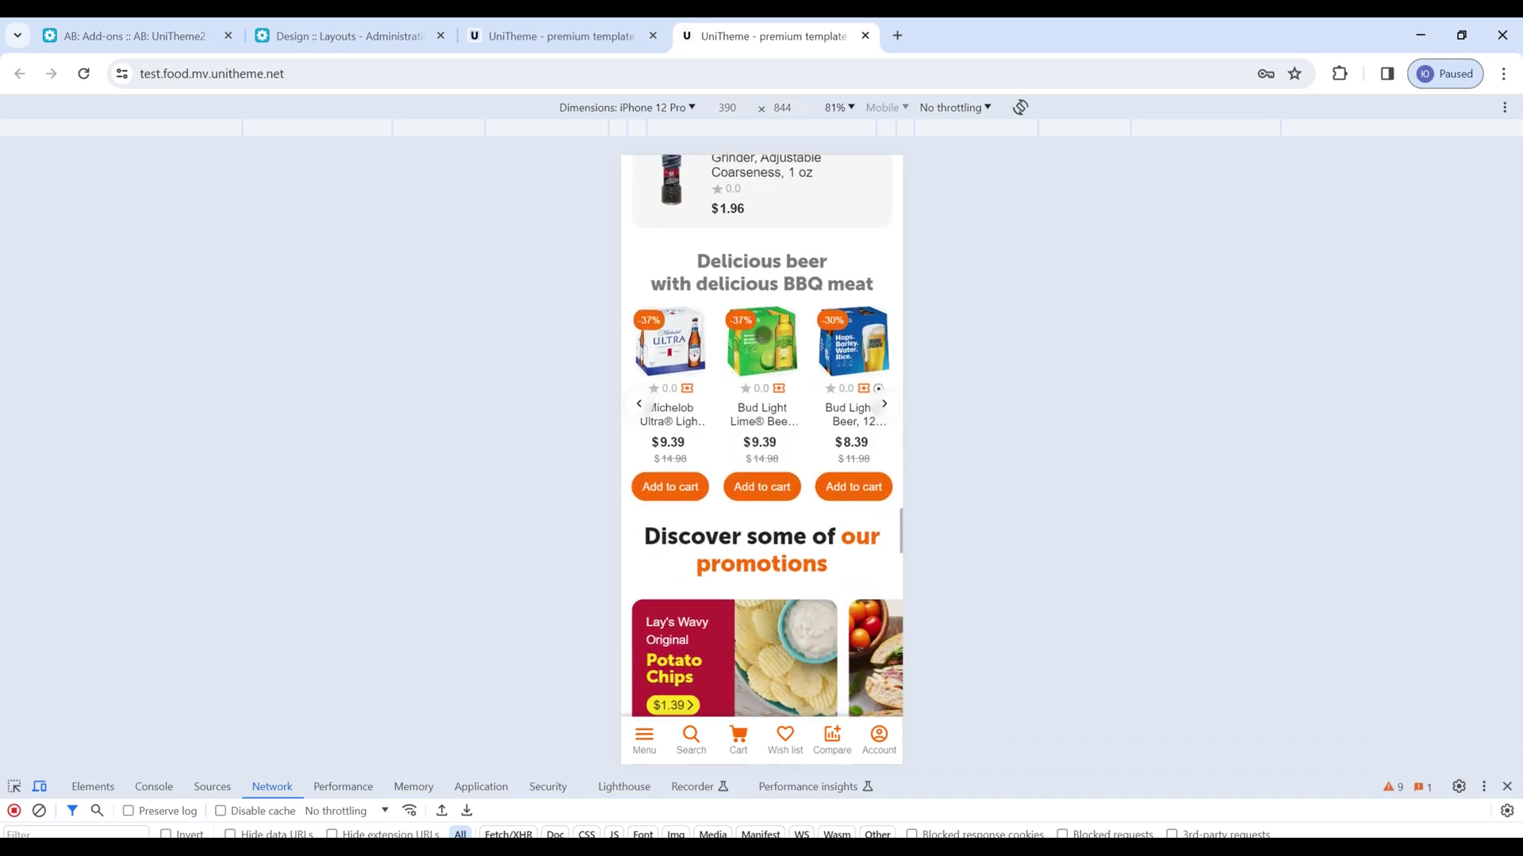
pyautogui.scroll(1, 667, 403)
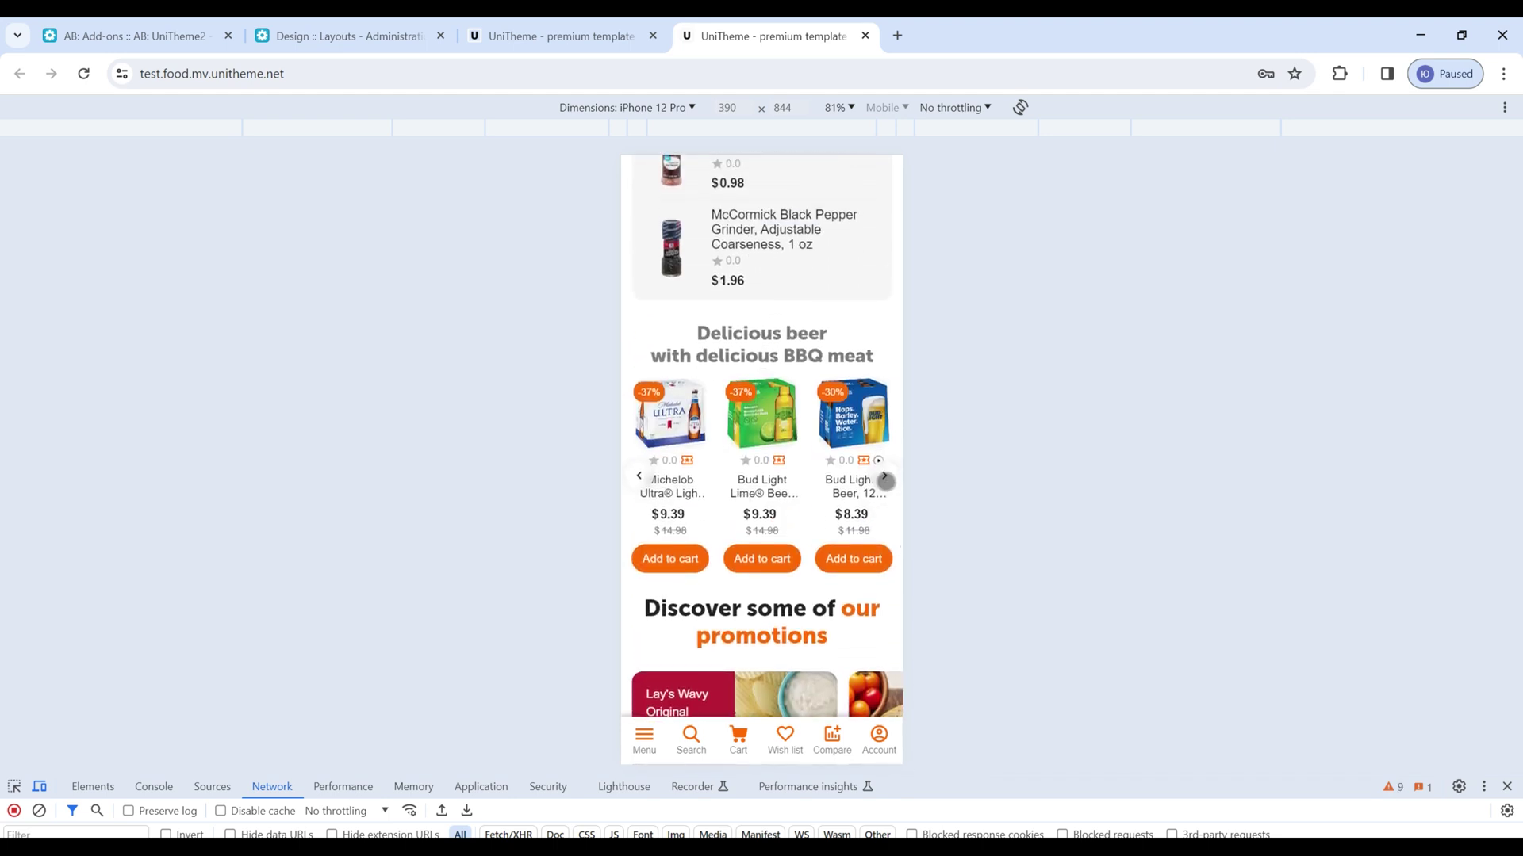
pyautogui.click(885, 481)
pyautogui.click(638, 476)
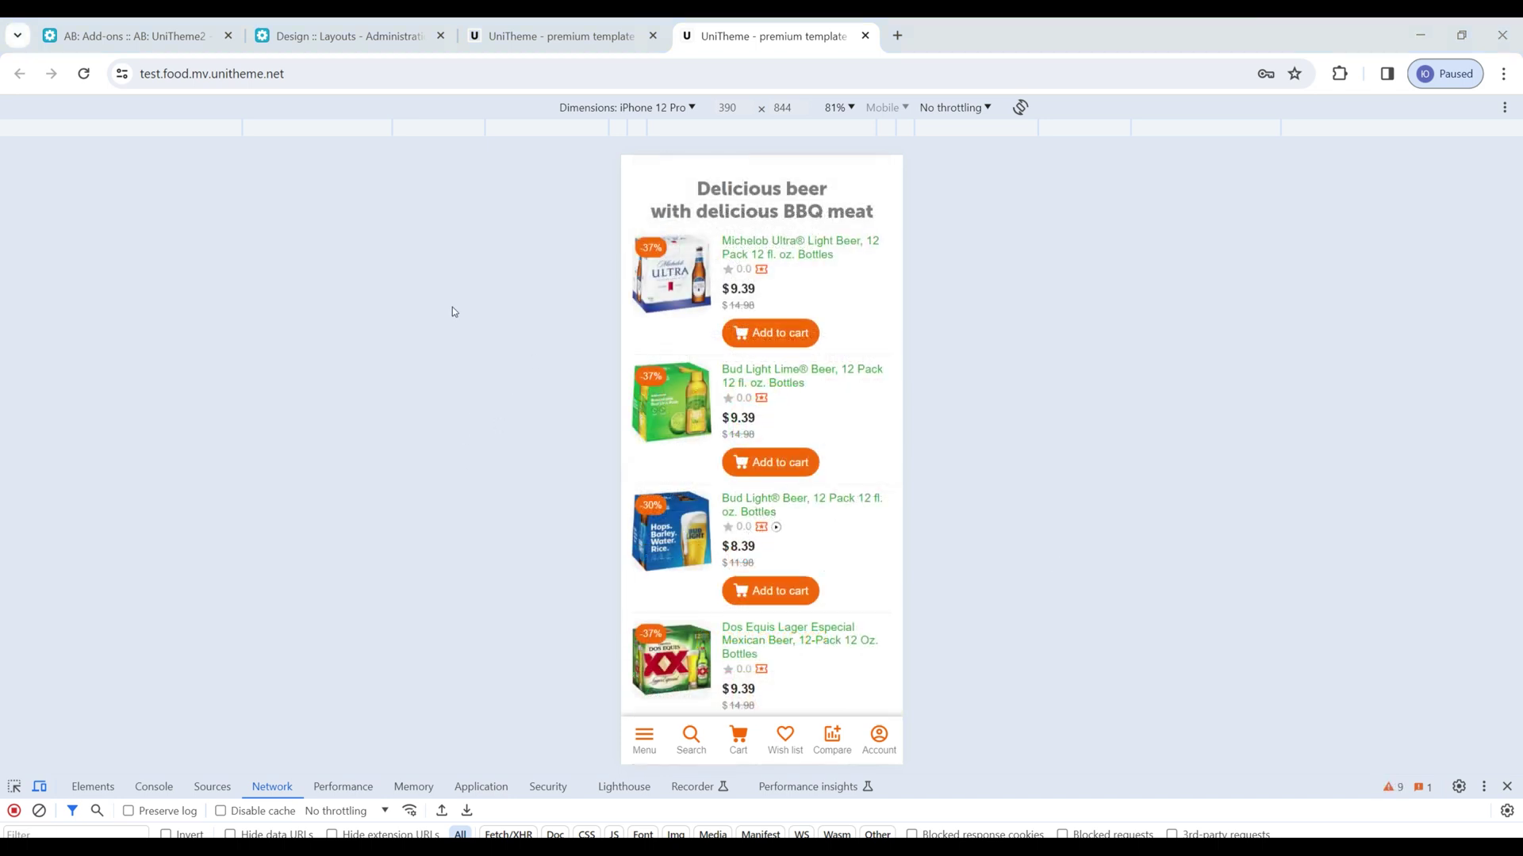
# In the "Delicious beer with delicious BBQ meat" product block's Small items settings, set the AB: Thumbnail width to 150 and save
pyautogui.click(346, 36)
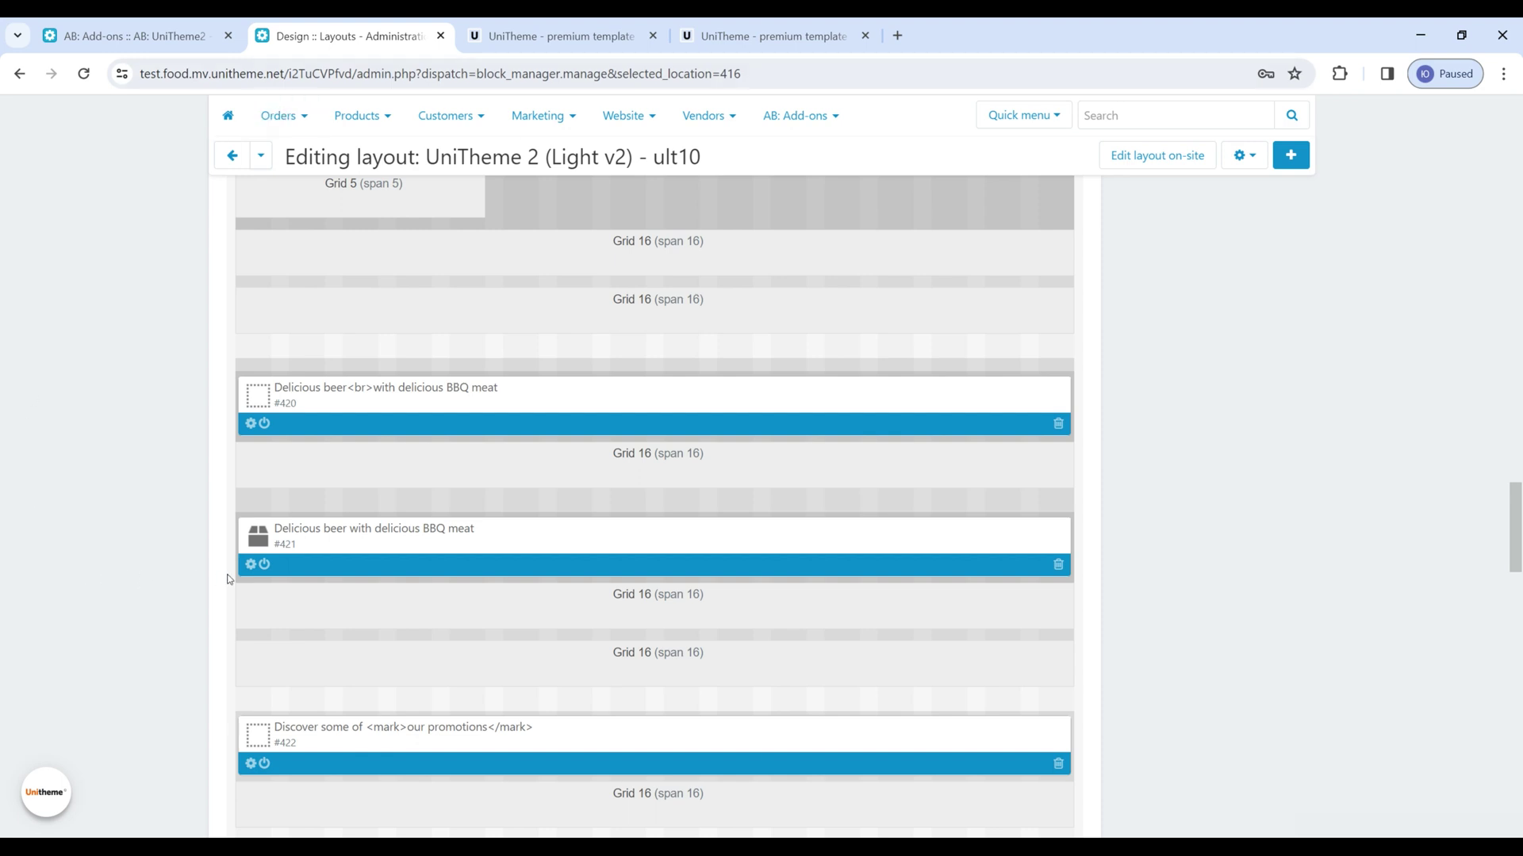
pyautogui.click(253, 563)
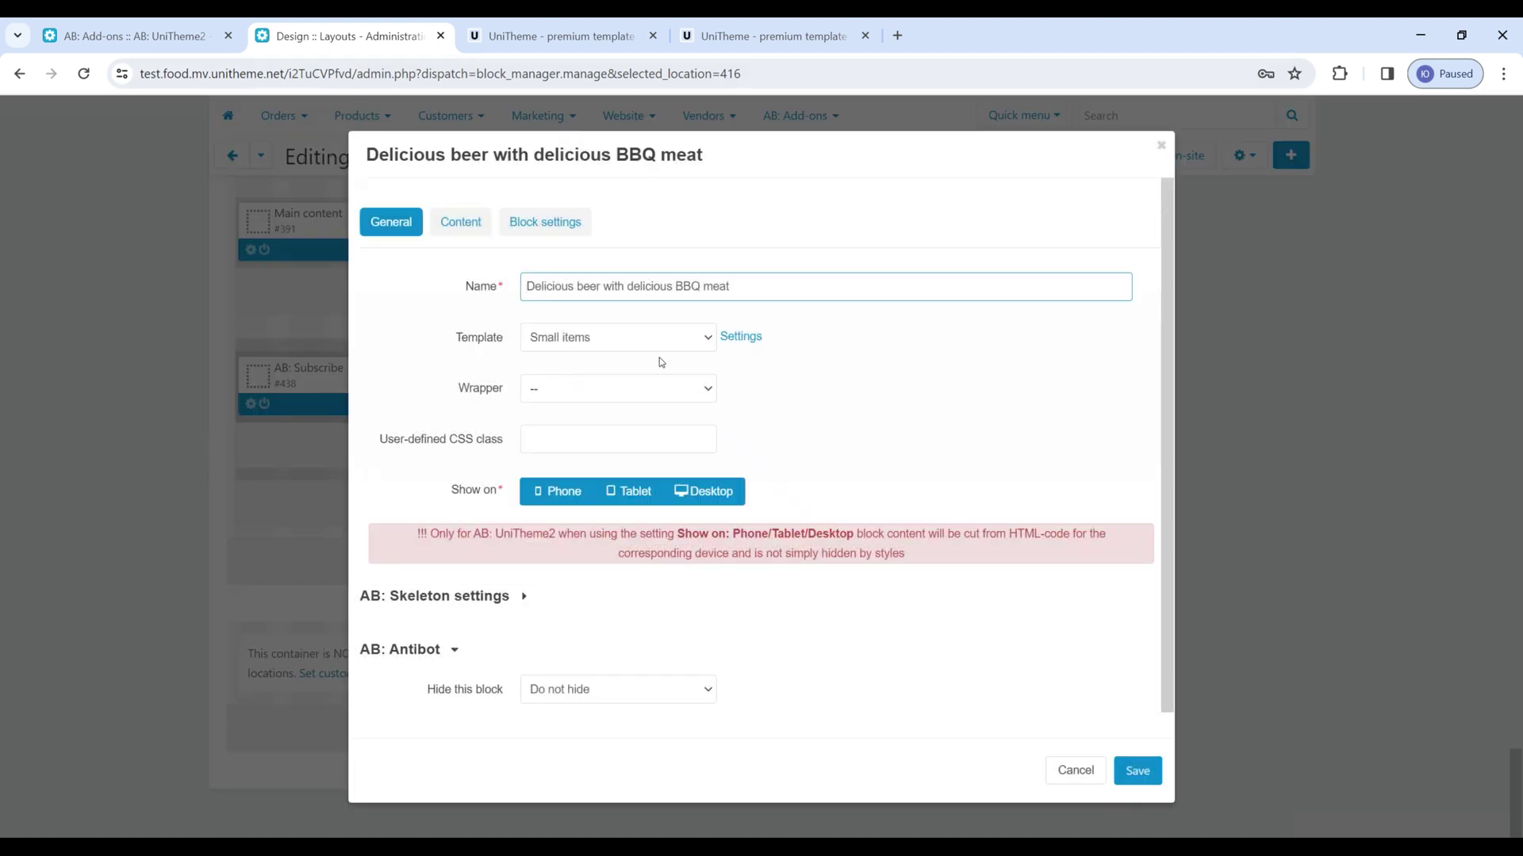
pyautogui.click(731, 338)
pyautogui.click(537, 441)
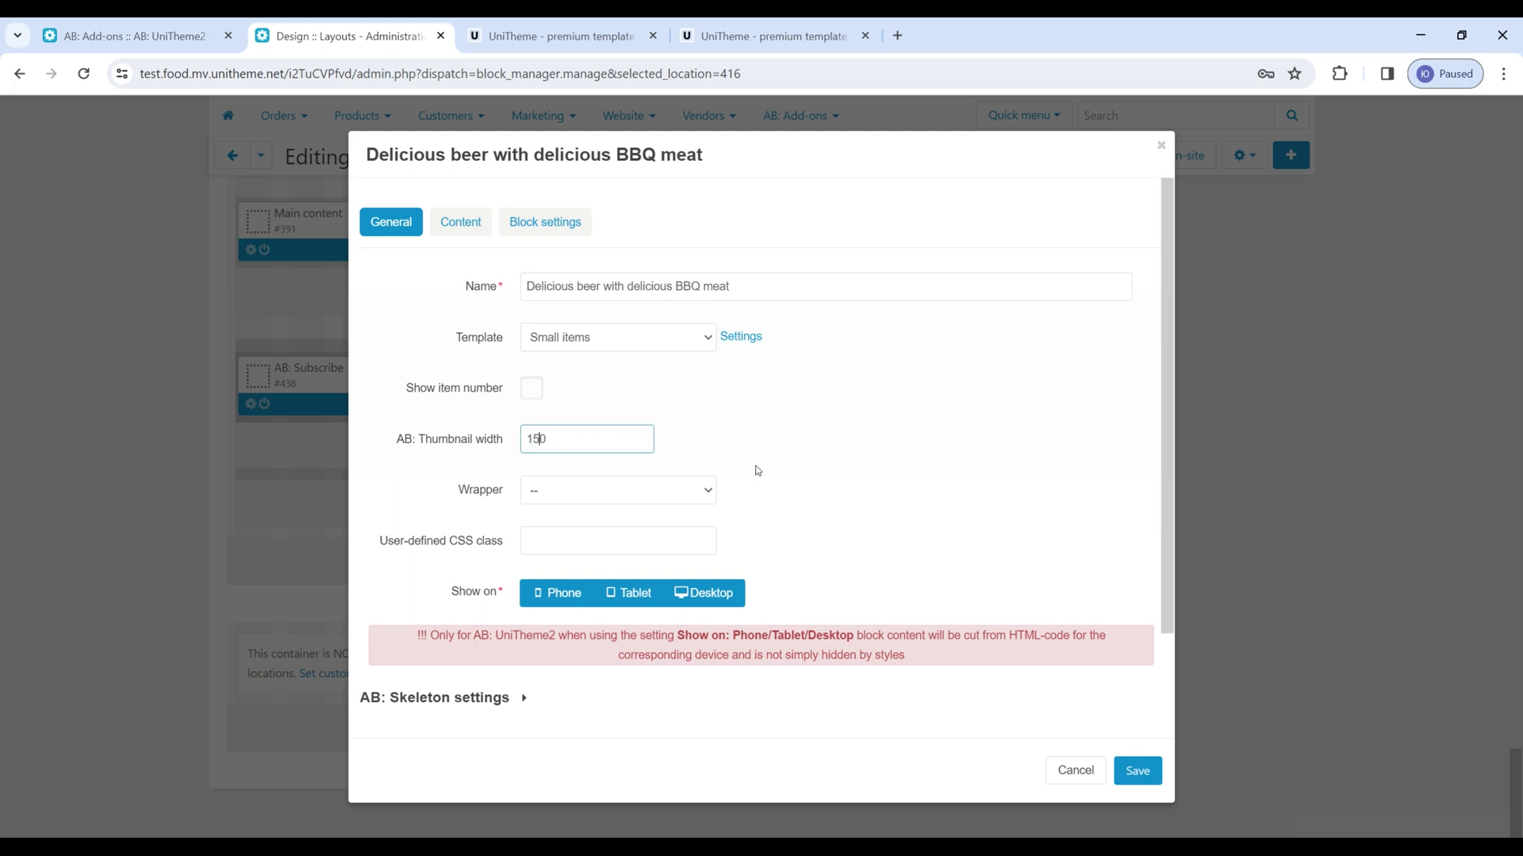
pyautogui.click(1137, 770)
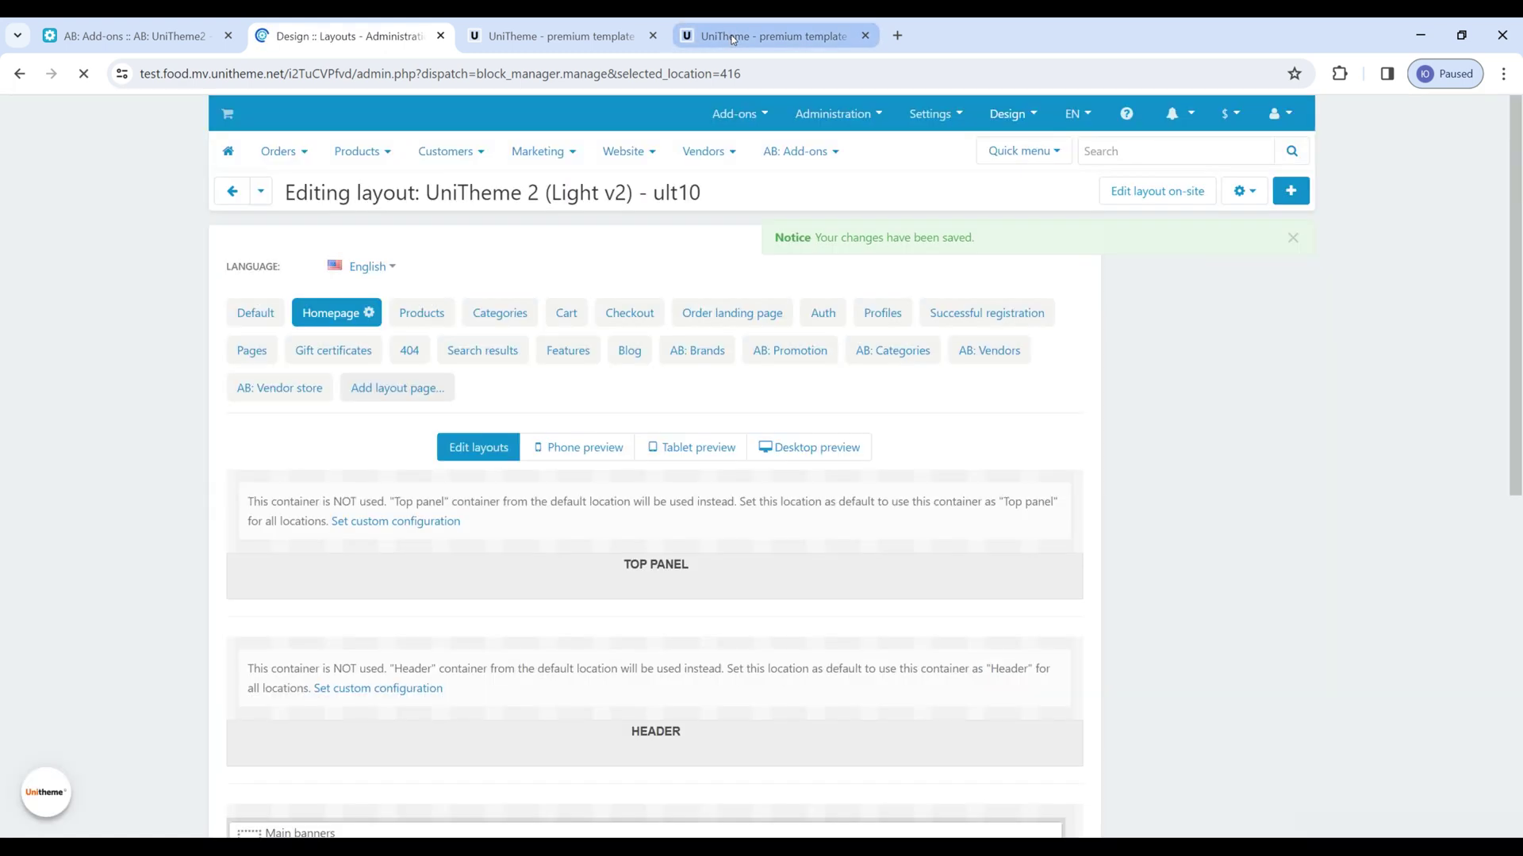
# Reload the storefront's mobile preview and check the thumbnails in the "Delicious beer" product list
pyautogui.click(733, 39)
pyautogui.press('F5')
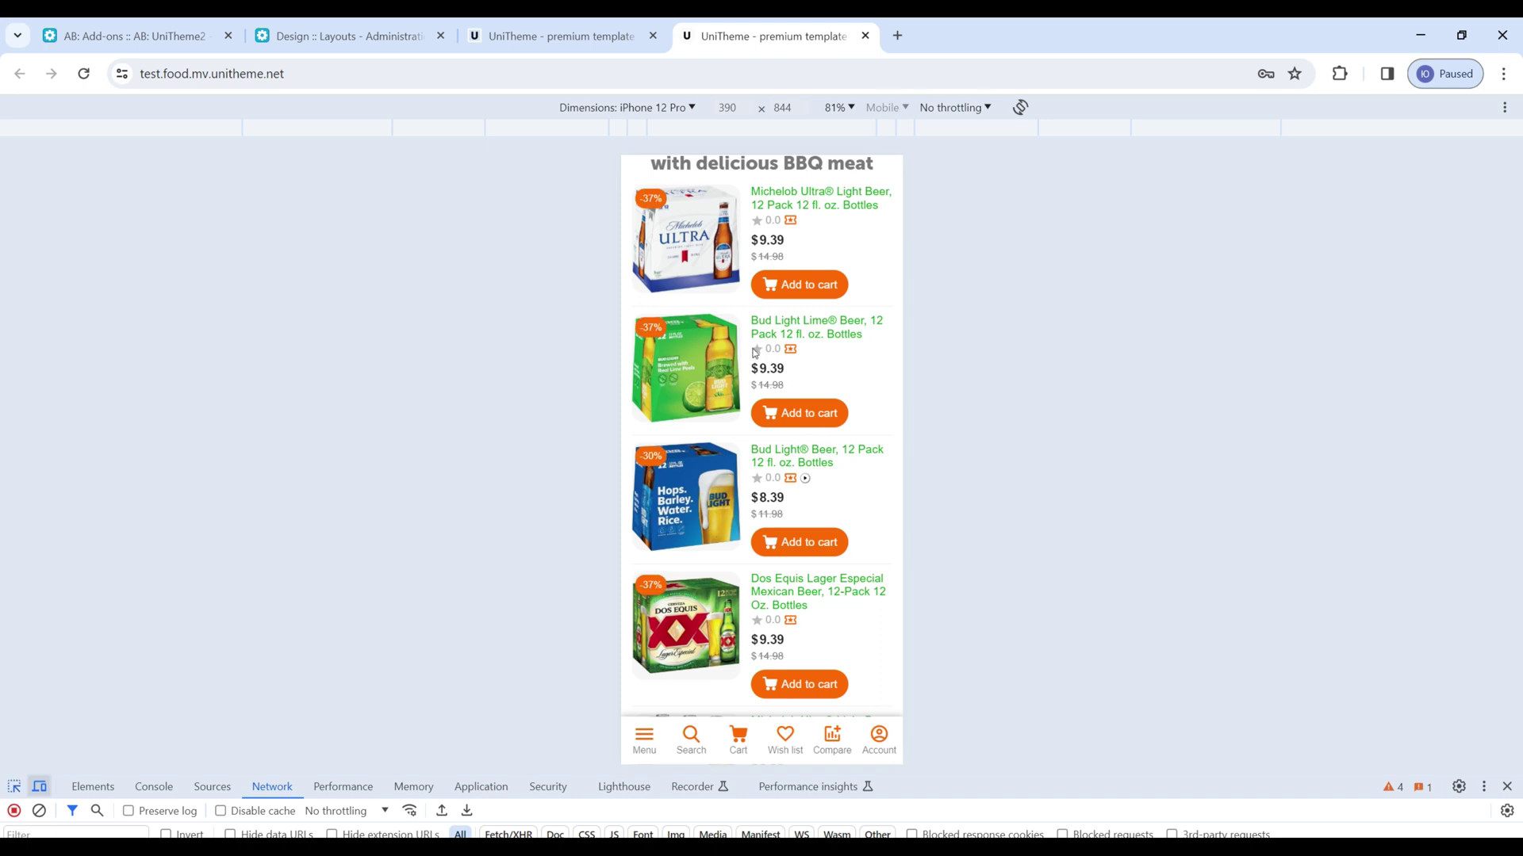
pyautogui.hotkey('ctrl', 'shift', 'c')
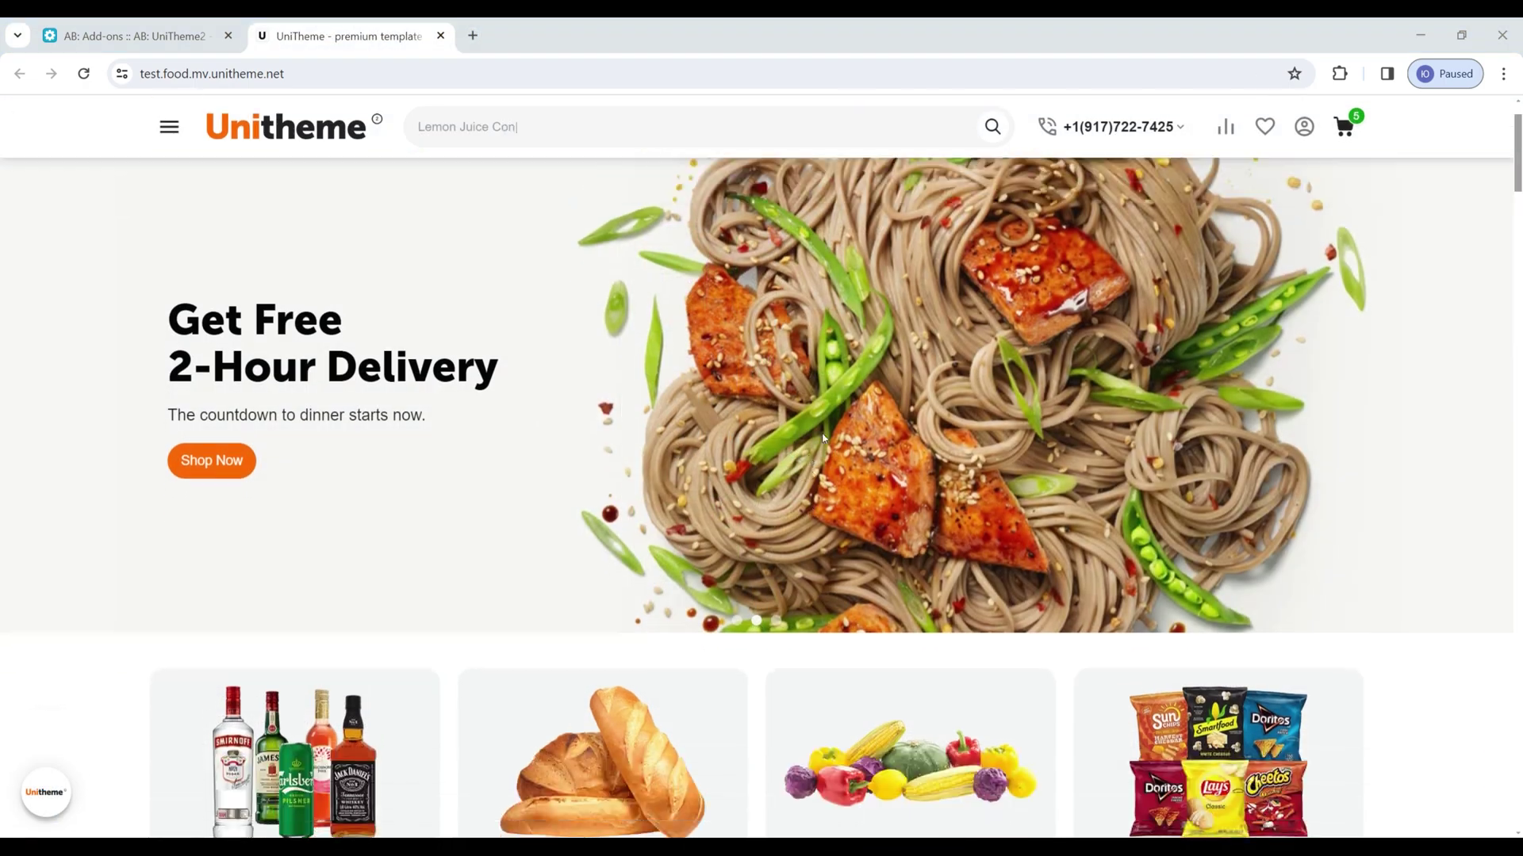
# Review the food storefront's desktop homepage from the main banner through the product, promotion and news blocks down to the footer
pyautogui.scroll(-8, 809, 436)
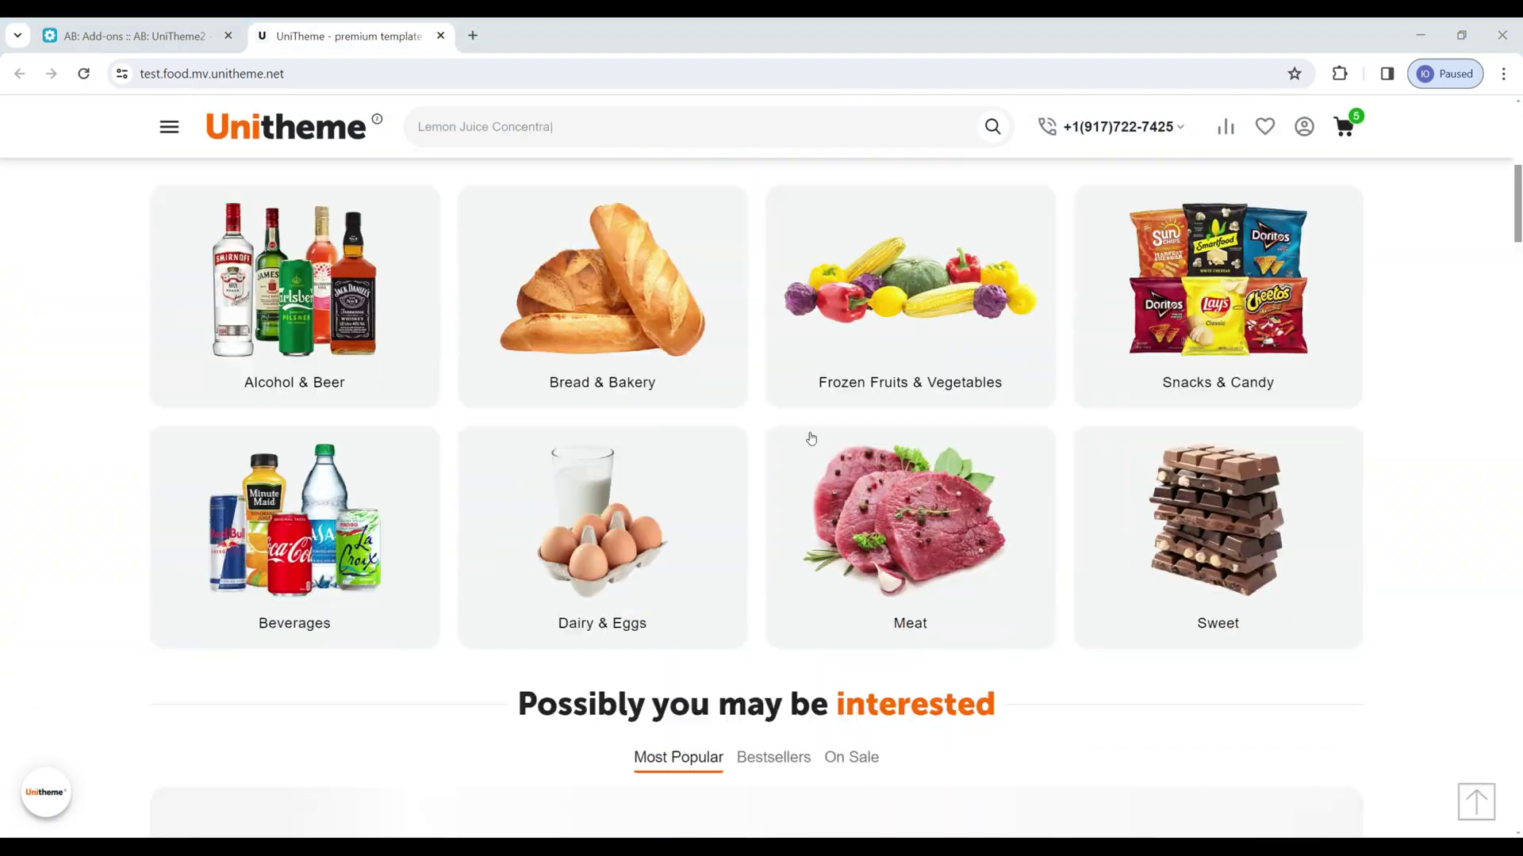
pyautogui.scroll(-8, 738, 444)
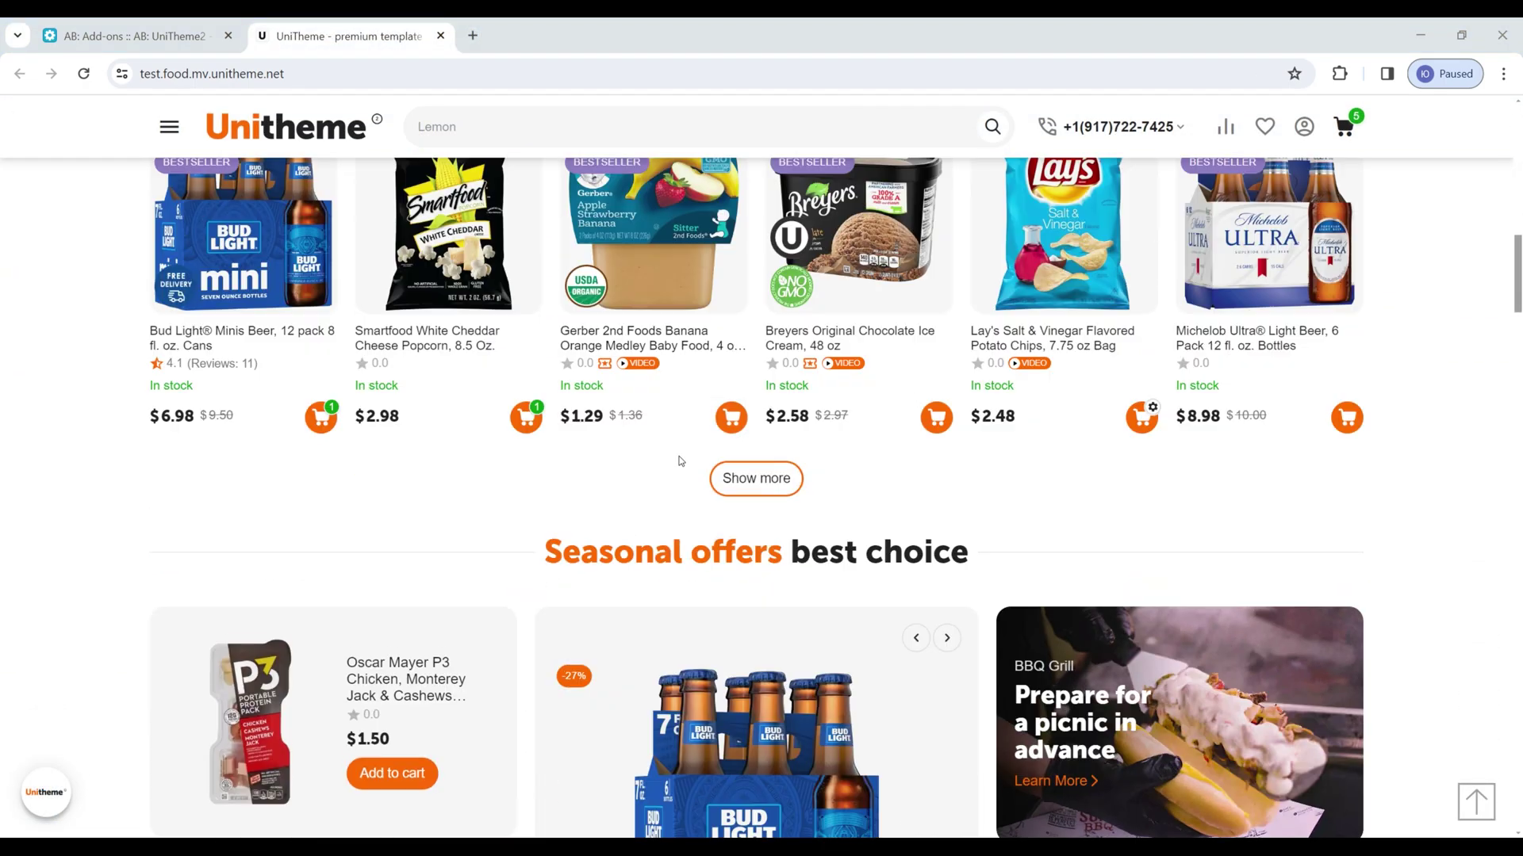
pyautogui.scroll(-3, 1413, 503)
pyautogui.scroll(-7, 1413, 503)
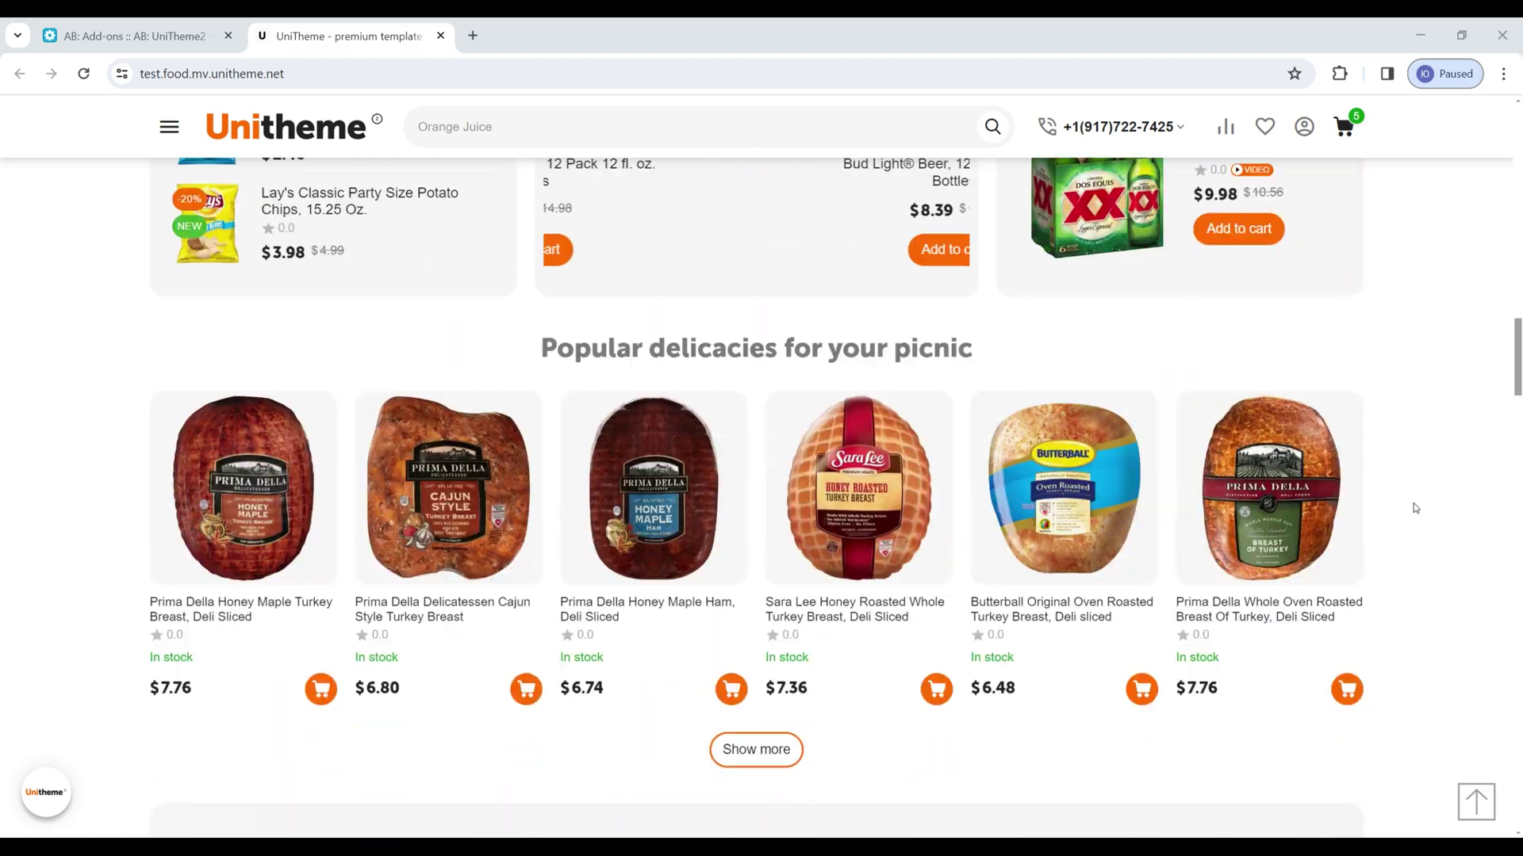
pyautogui.scroll(-10, 1414, 509)
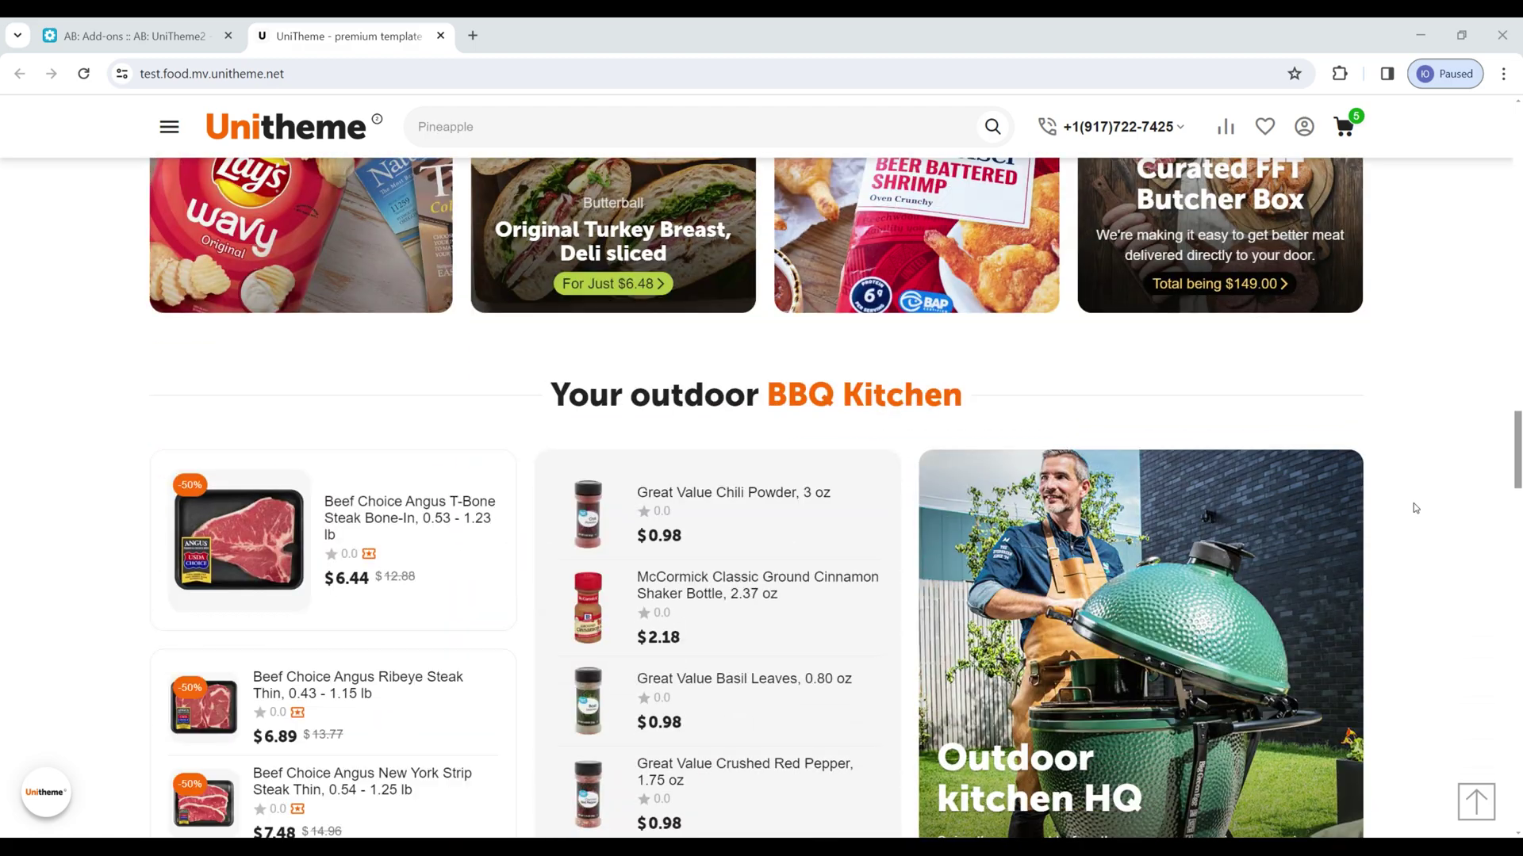
pyautogui.scroll(-13, 1412, 435)
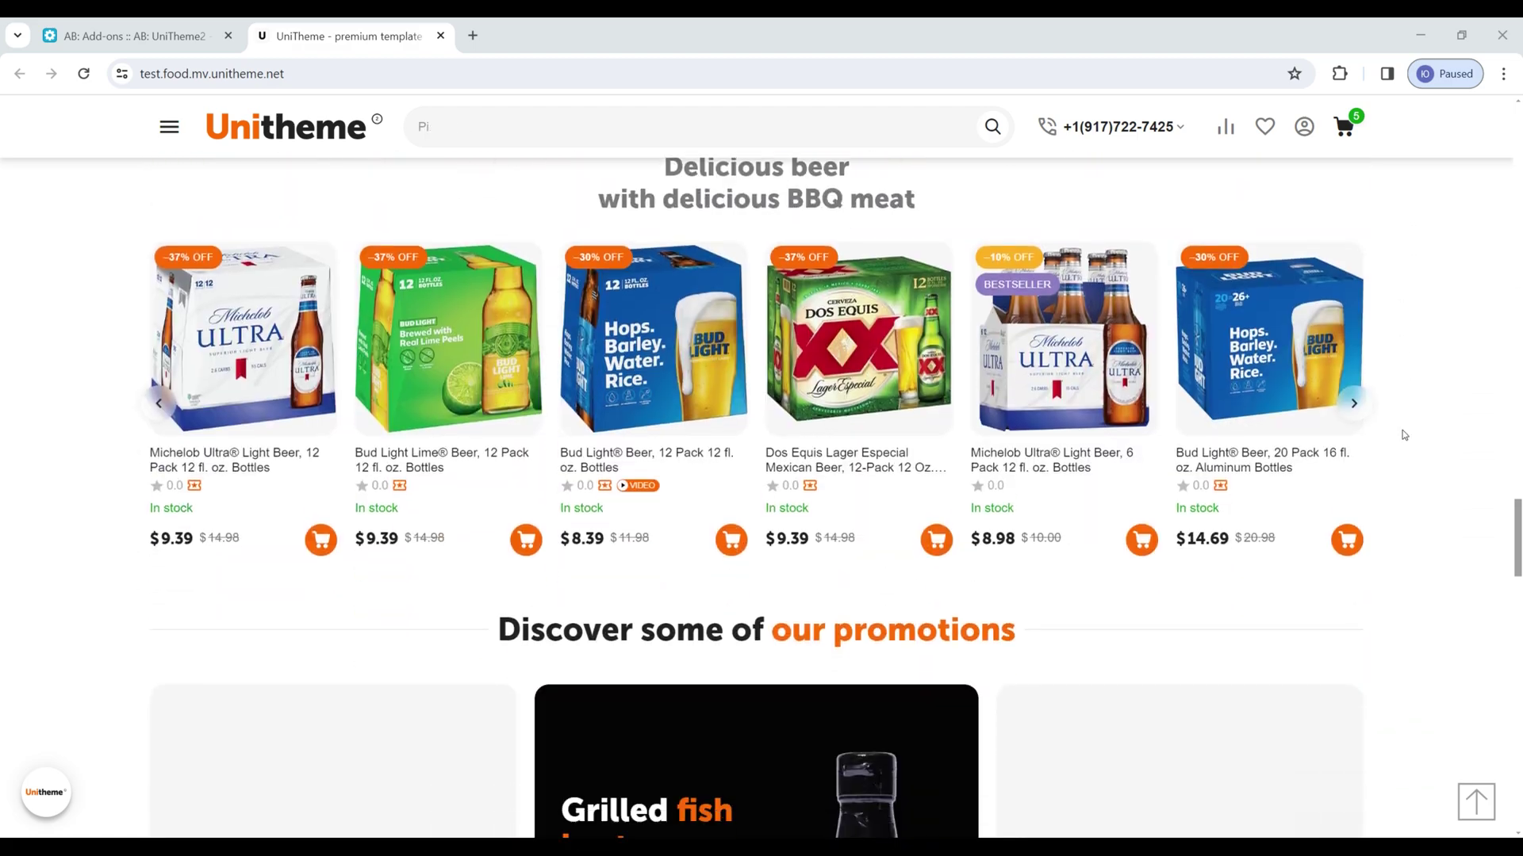
pyautogui.scroll(-2, 1403, 435)
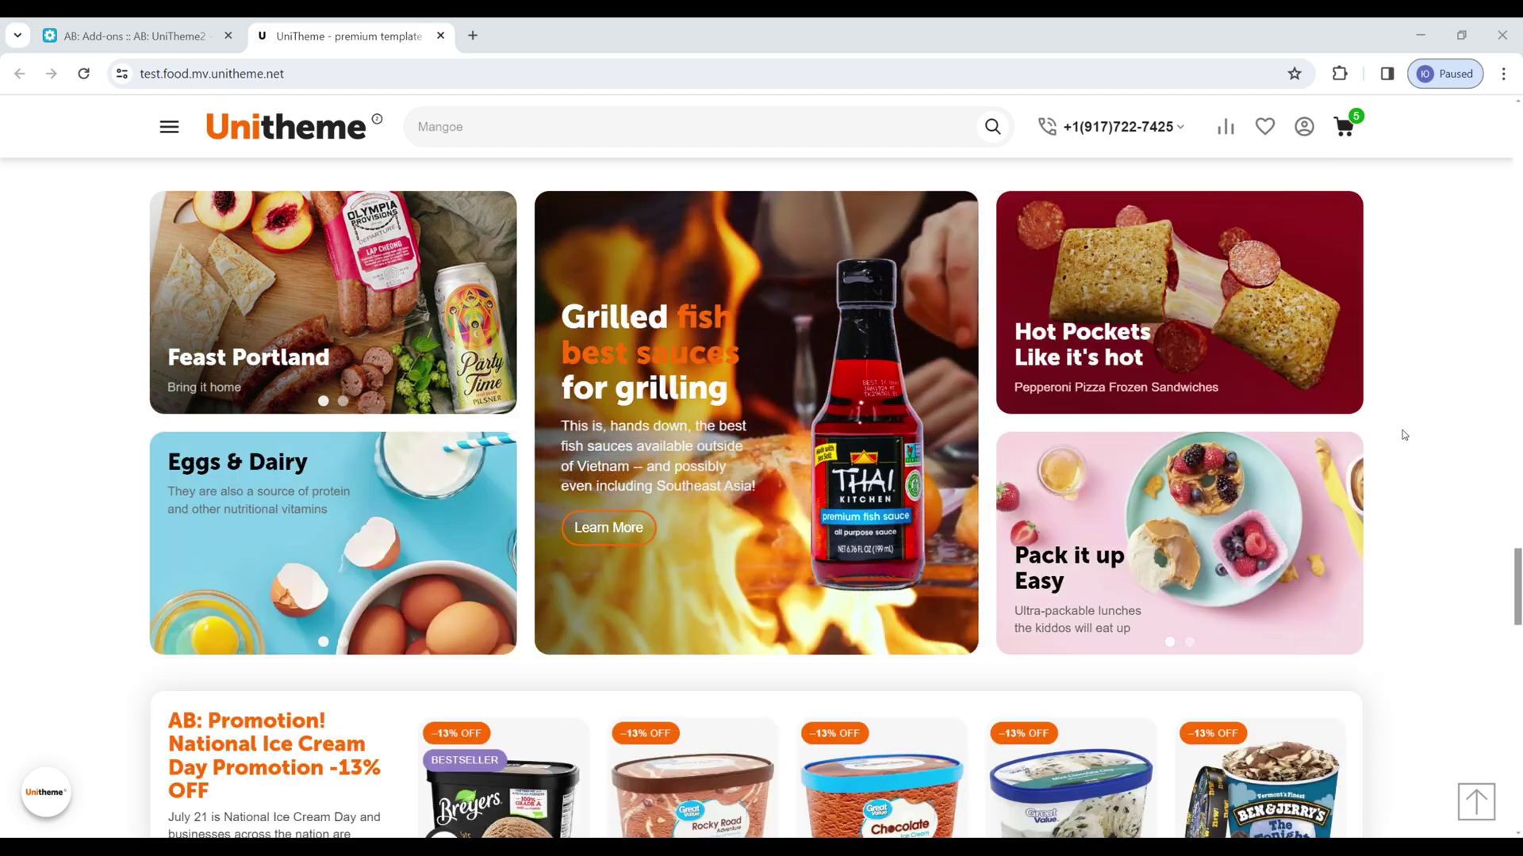
pyautogui.scroll(-3, 1402, 436)
pyautogui.scroll(-15, 1401, 435)
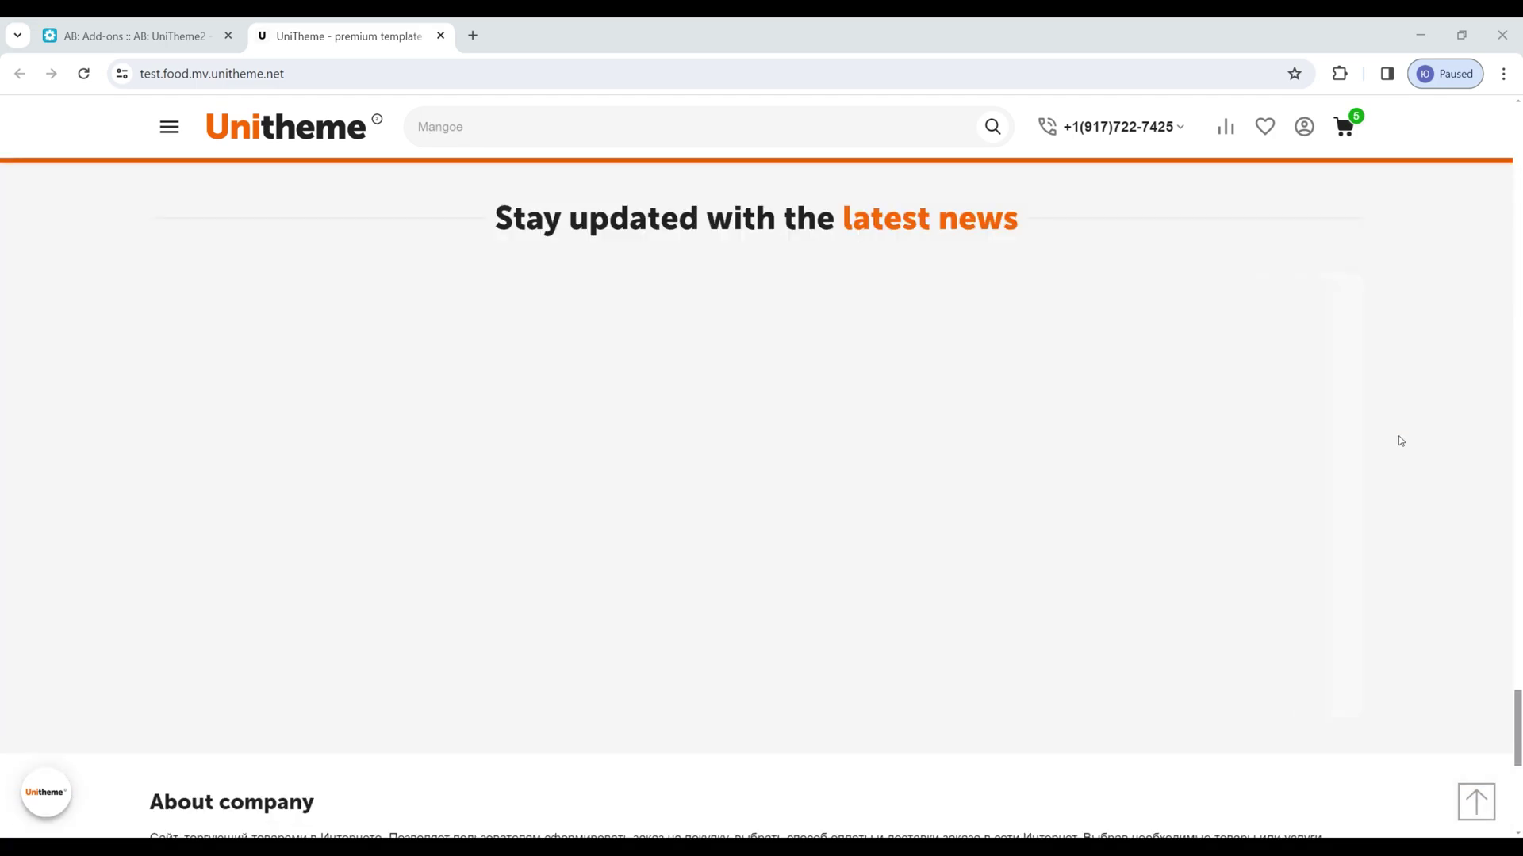
pyautogui.scroll(-6, 1401, 441)
pyautogui.scroll(-1, 1401, 441)
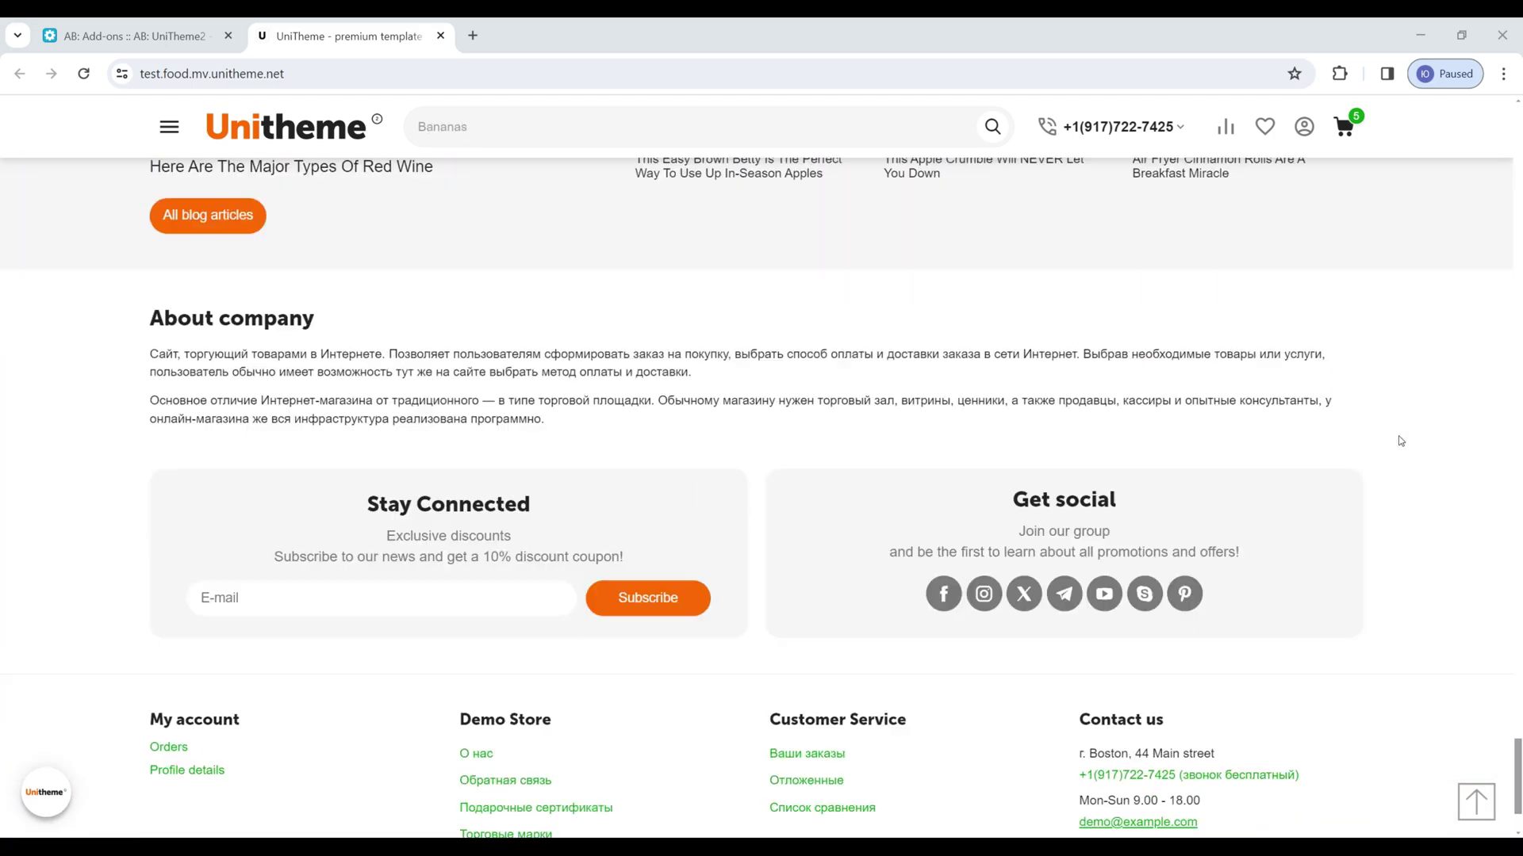
pyautogui.scroll(7, 1401, 441)
pyautogui.scroll(2, 1402, 441)
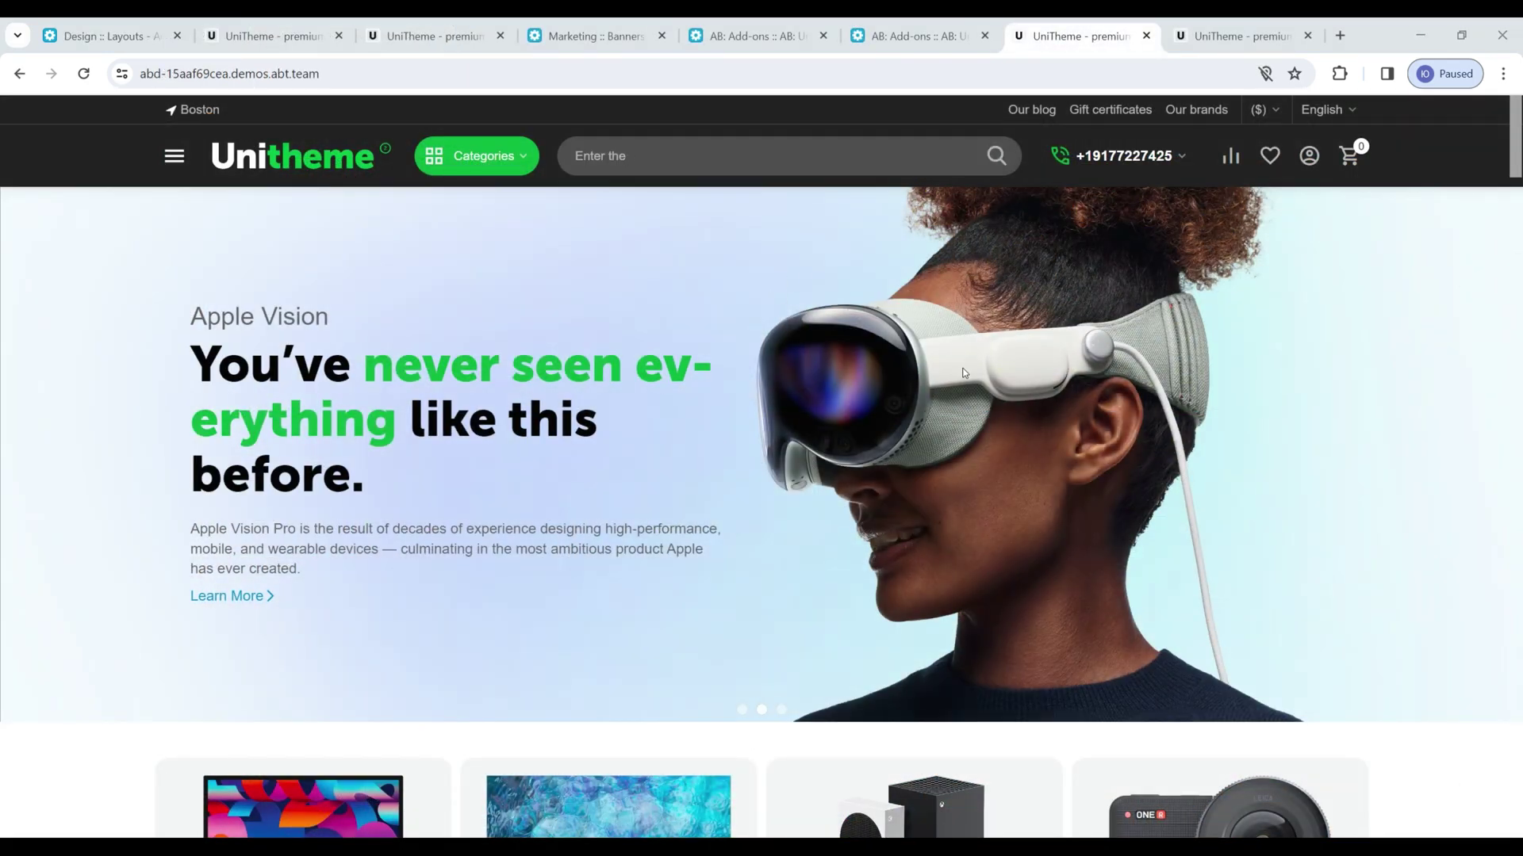
# Review the green electronics demo storefront's homepage from the Apple Vision banner down to the news and About company sections
pyautogui.scroll(-10, 797, 487)
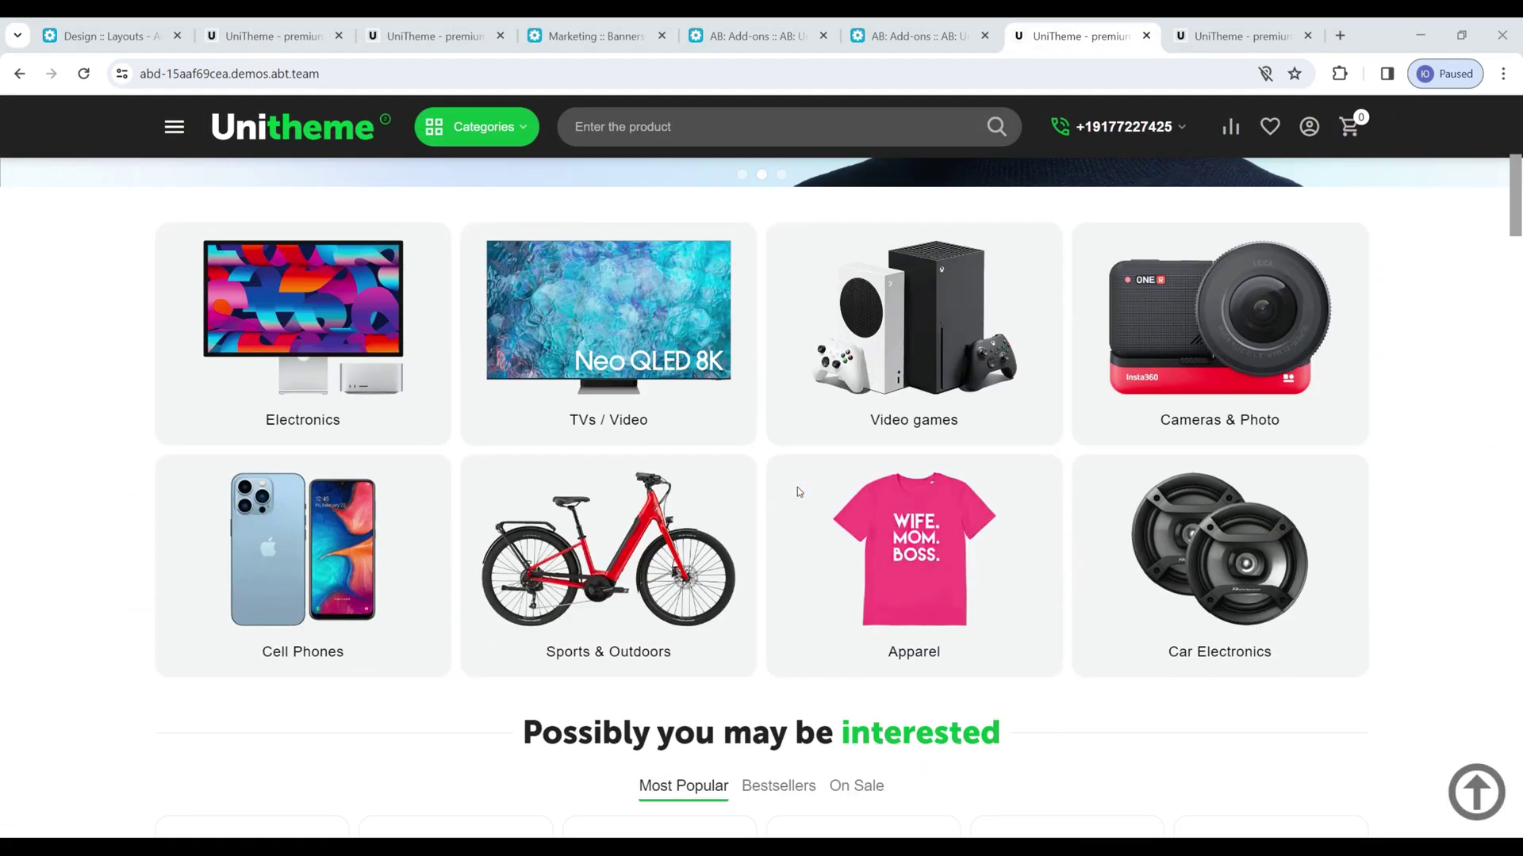
pyautogui.scroll(-15, 797, 487)
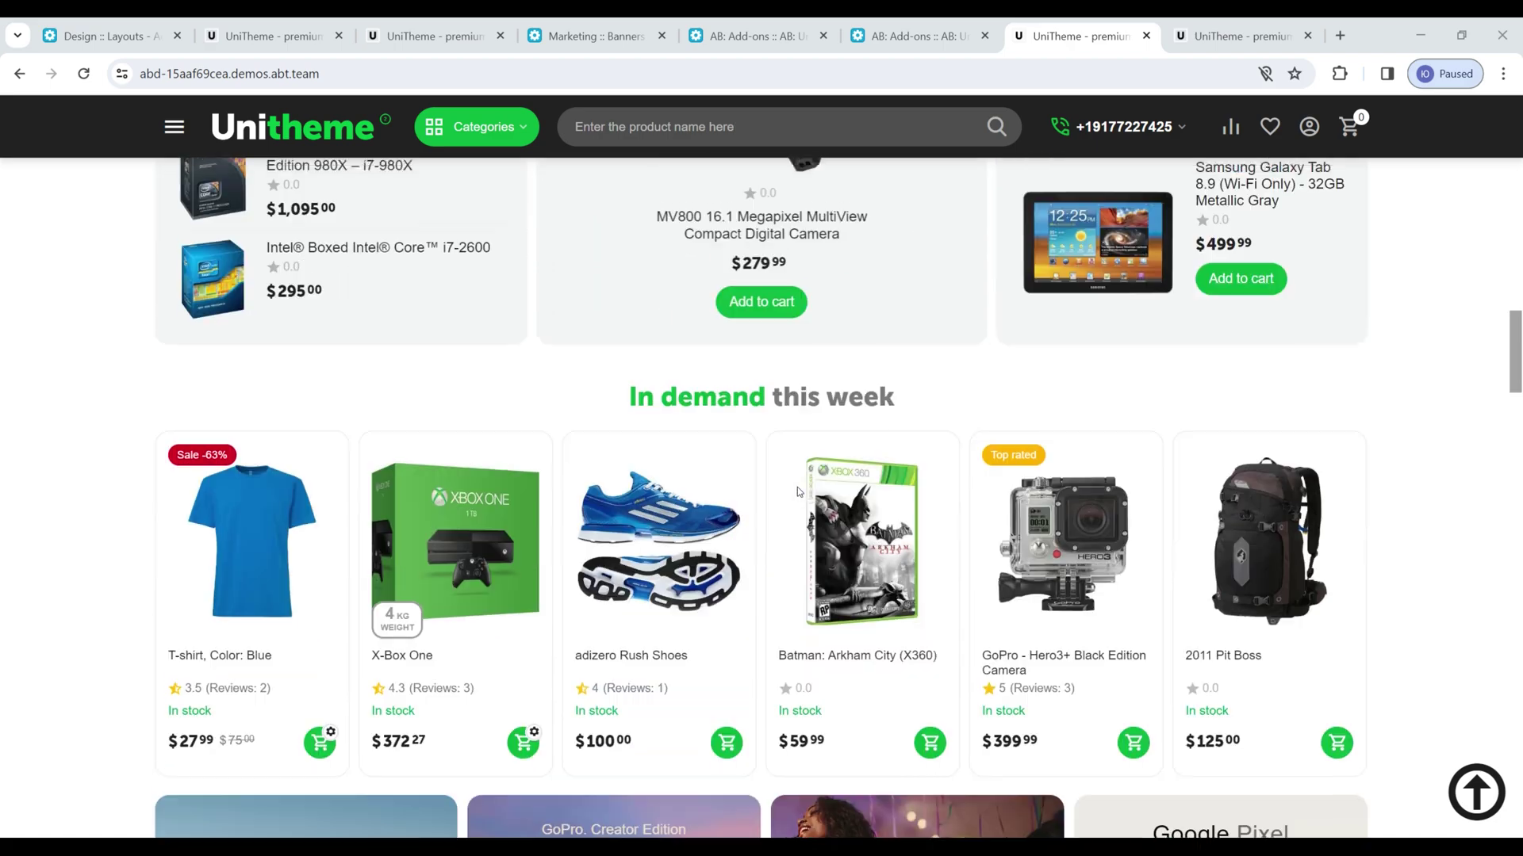
pyautogui.scroll(-15, 797, 492)
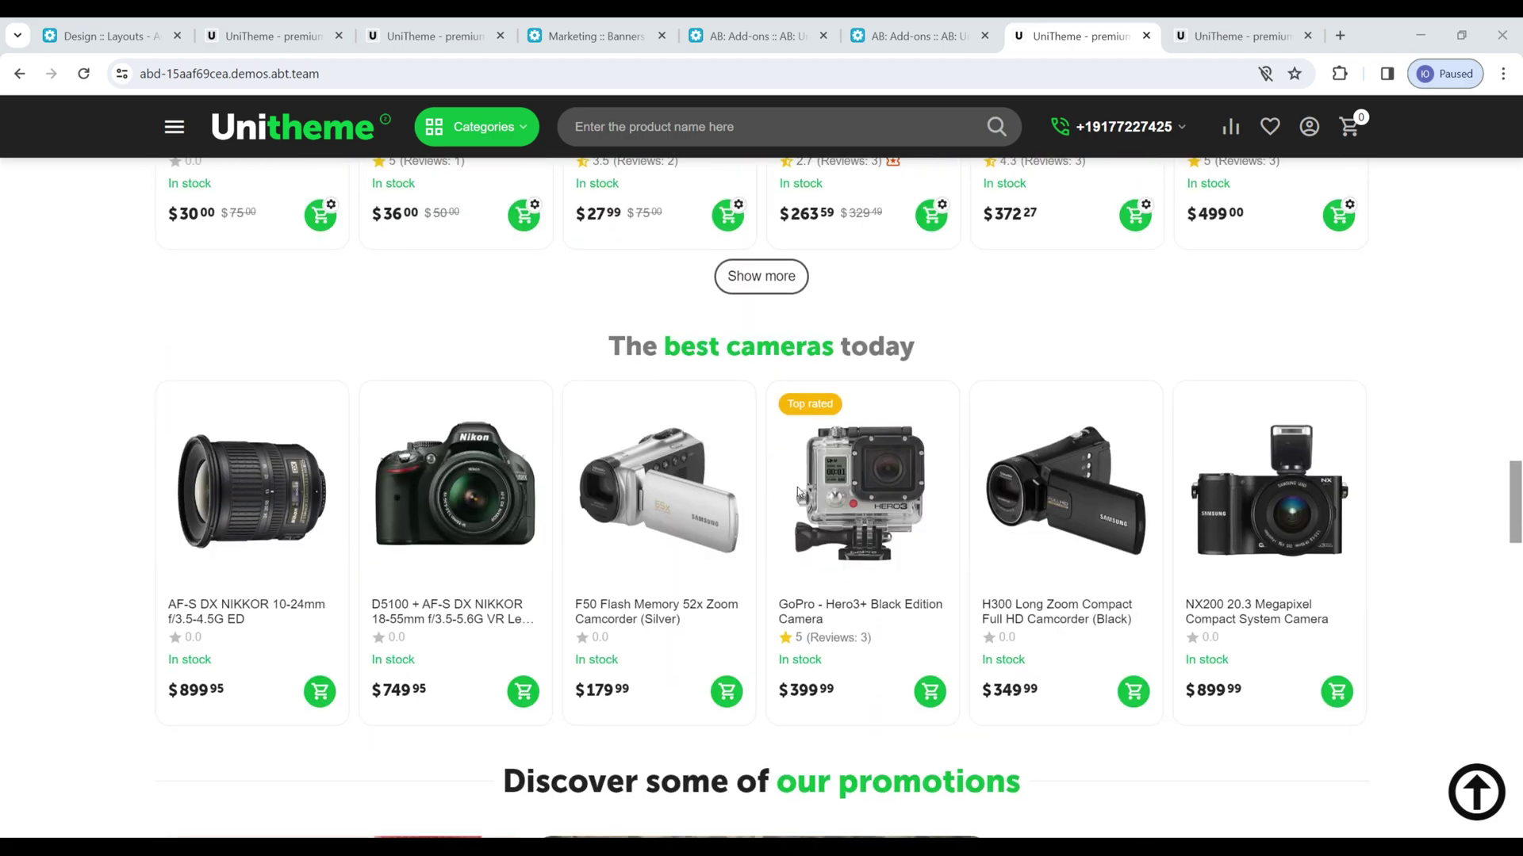
pyautogui.scroll(-8, 797, 492)
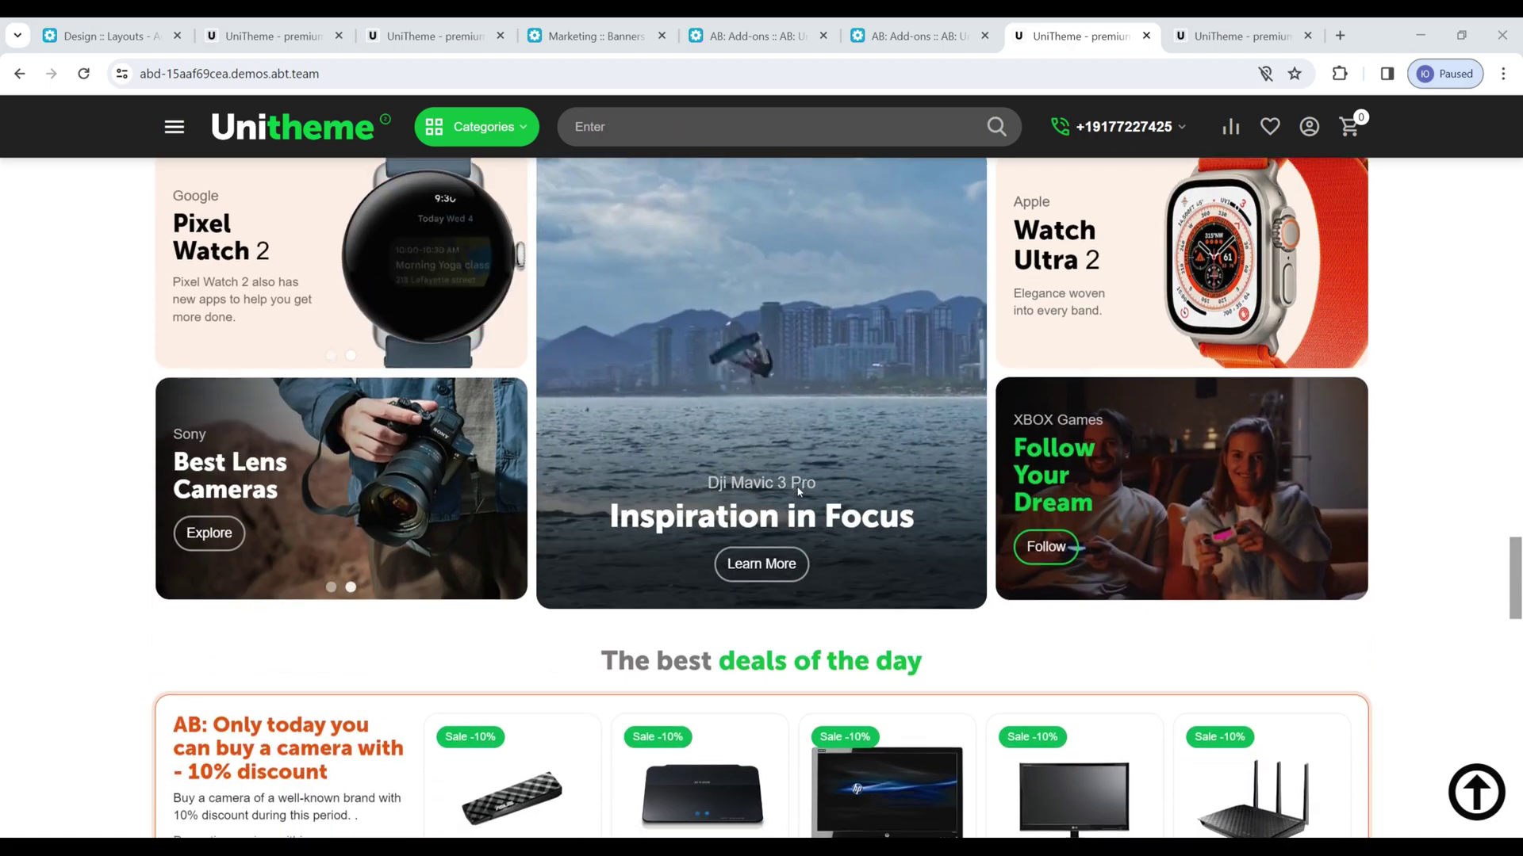
pyautogui.scroll(-14, 797, 492)
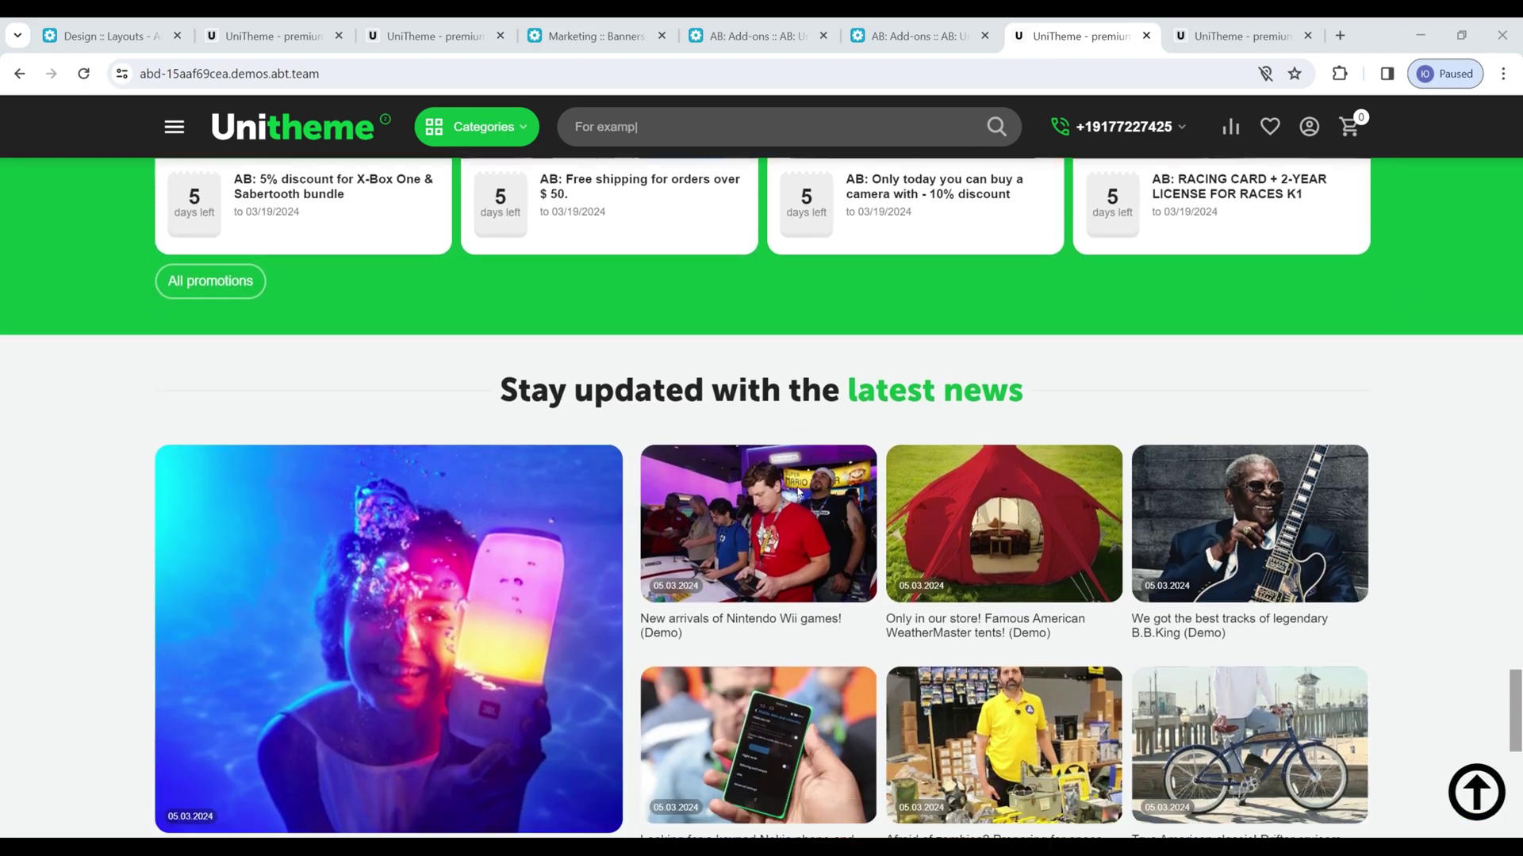
pyautogui.scroll(-3, 797, 492)
pyautogui.scroll(1, 797, 492)
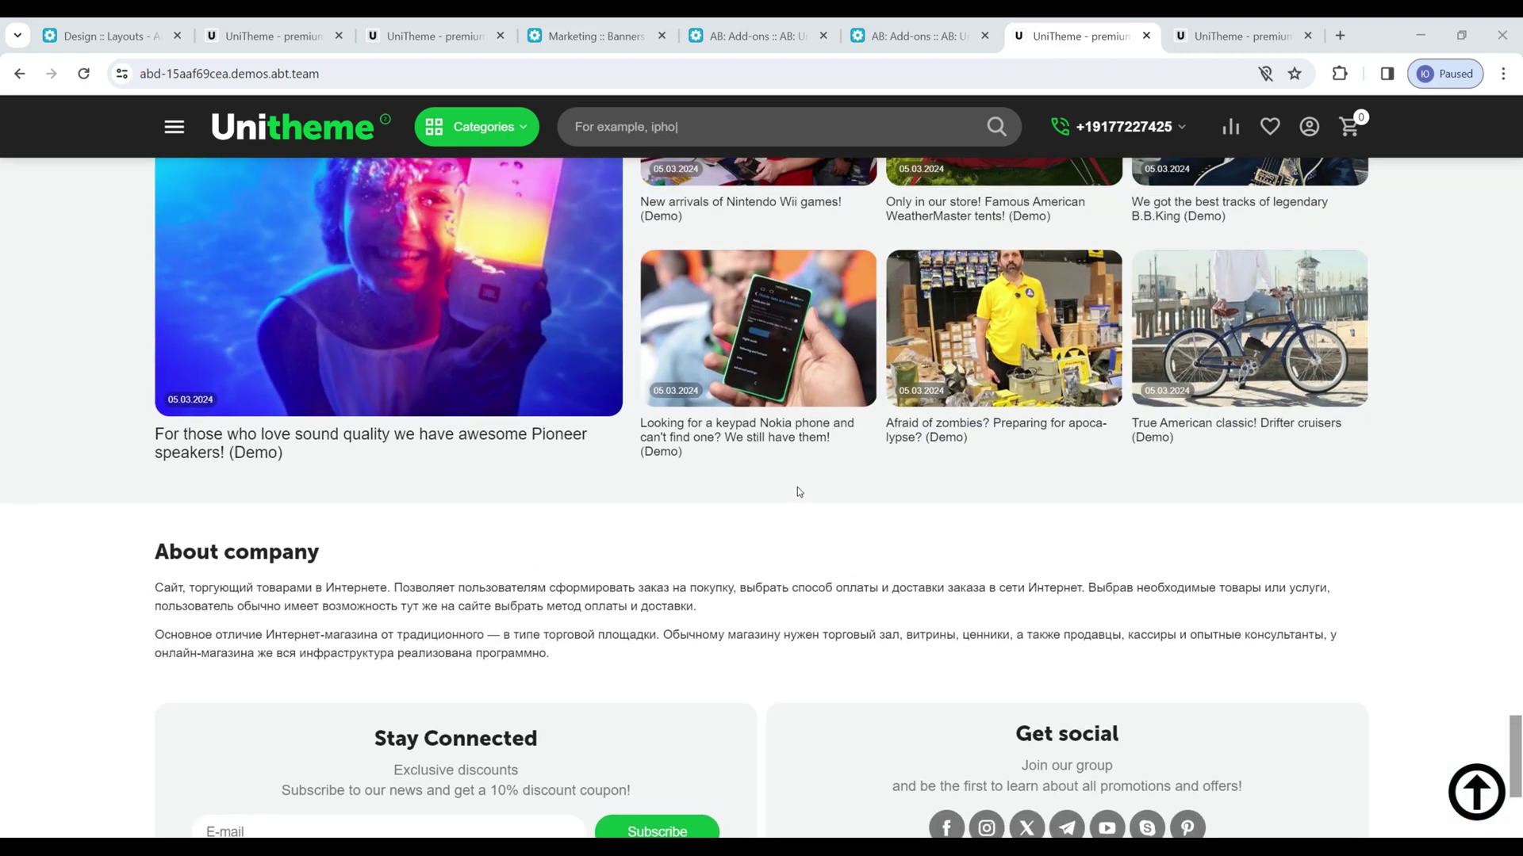
pyautogui.scroll(7, 797, 489)
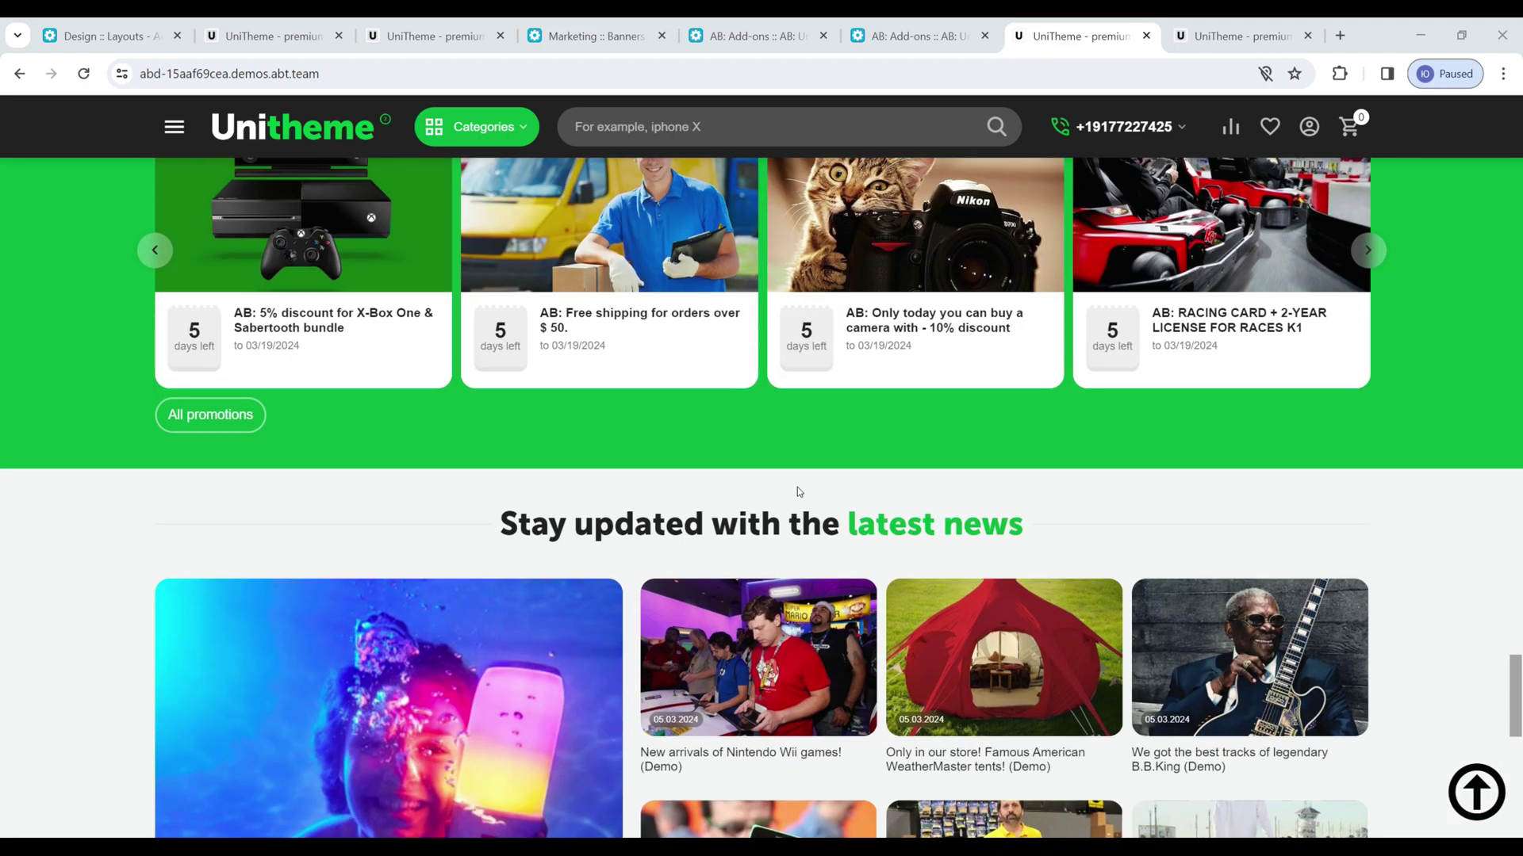
# Check the bottom sticky panel in the demo store's mobile preview and locate its color options in the UniTheme2 color scheme settings
pyautogui.click(1245, 38)
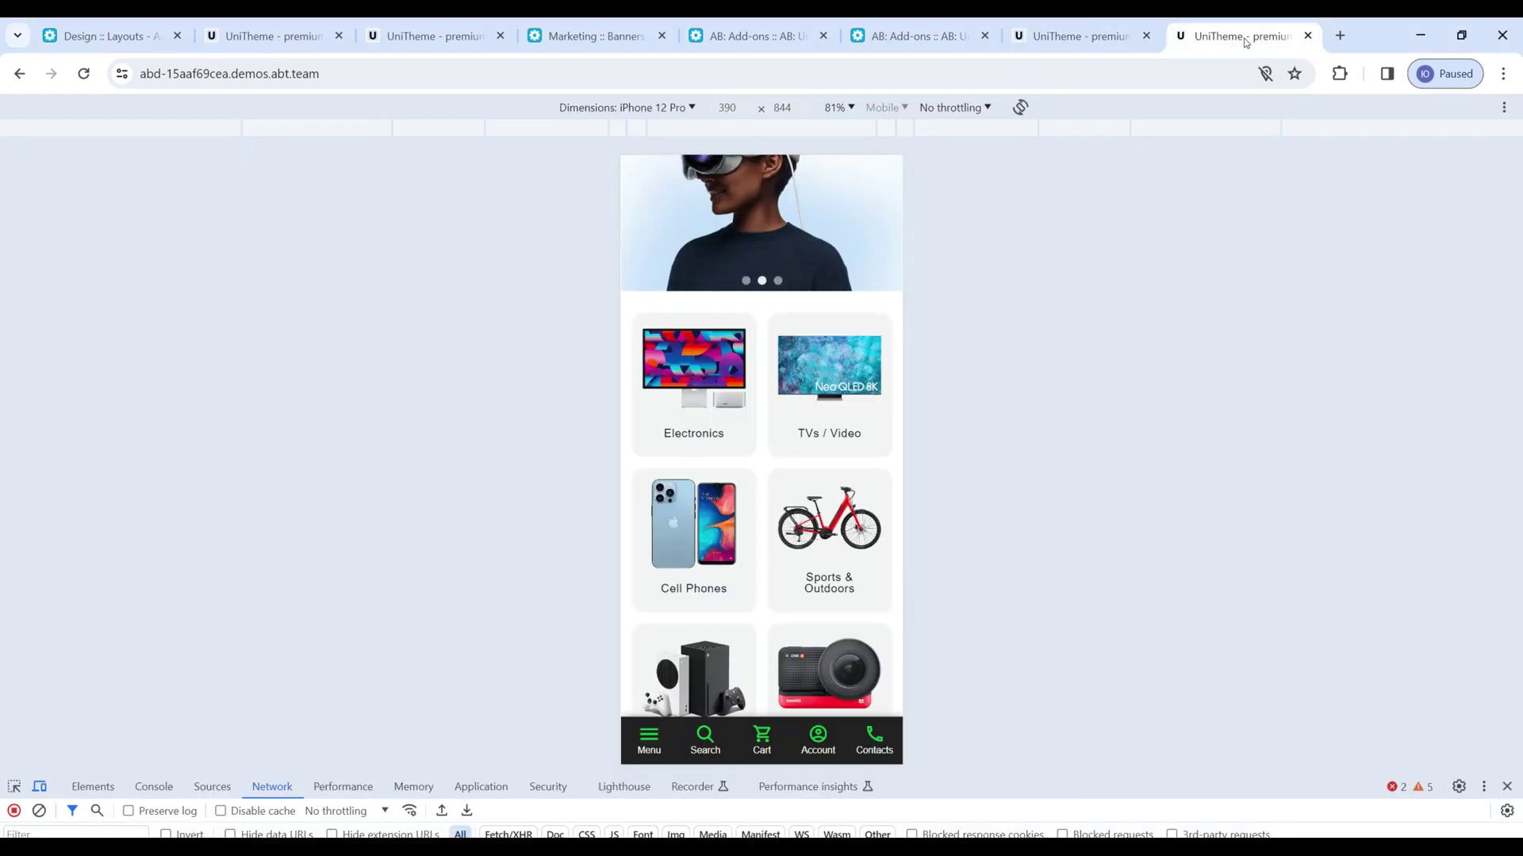
pyautogui.scroll(-1, 788, 448)
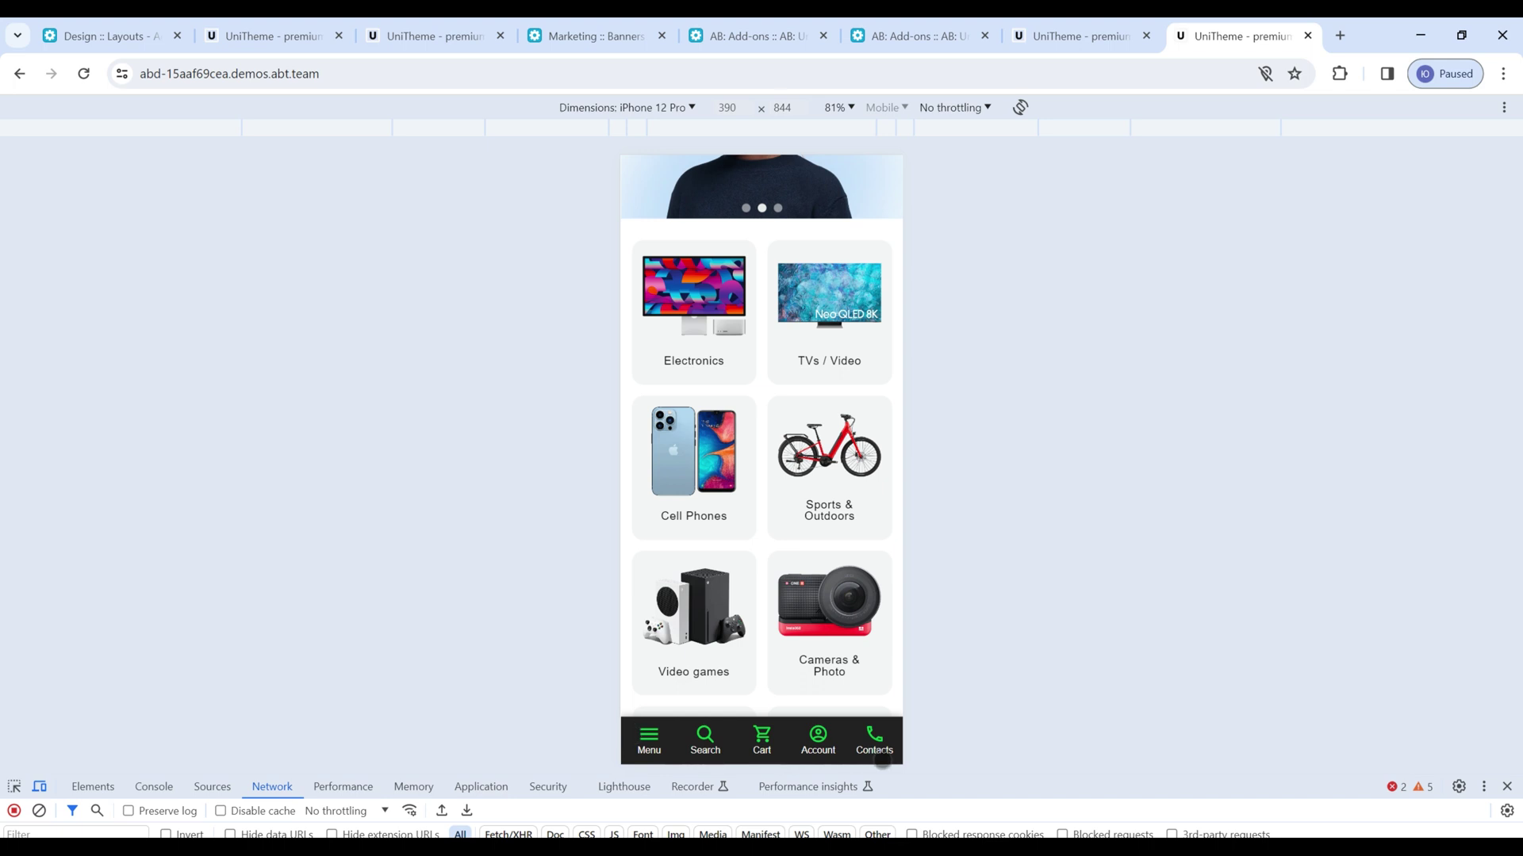
pyautogui.click(745, 38)
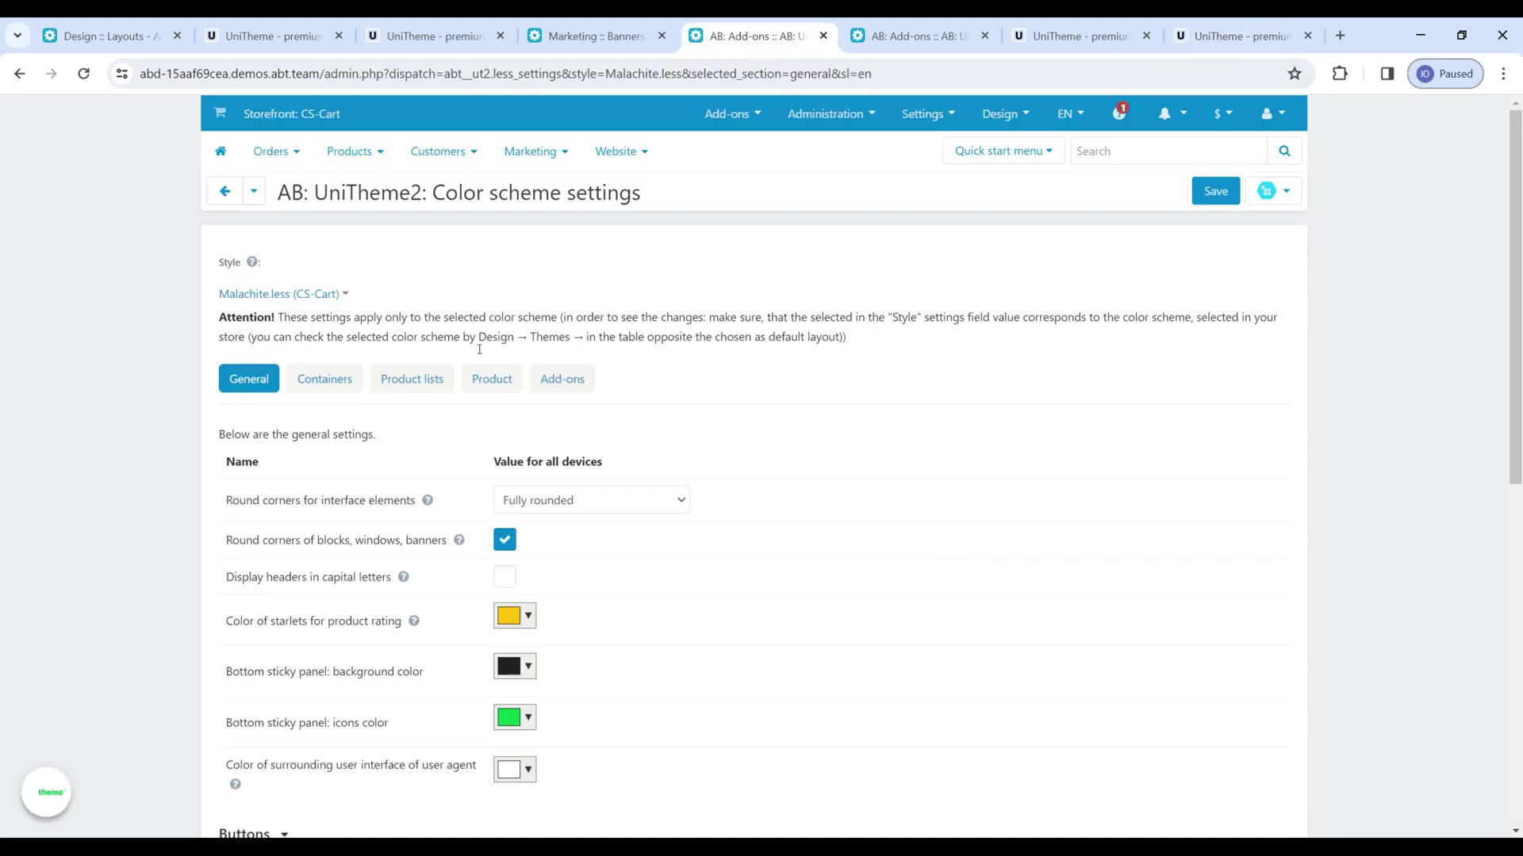
pyautogui.scroll(-2, 223, 632)
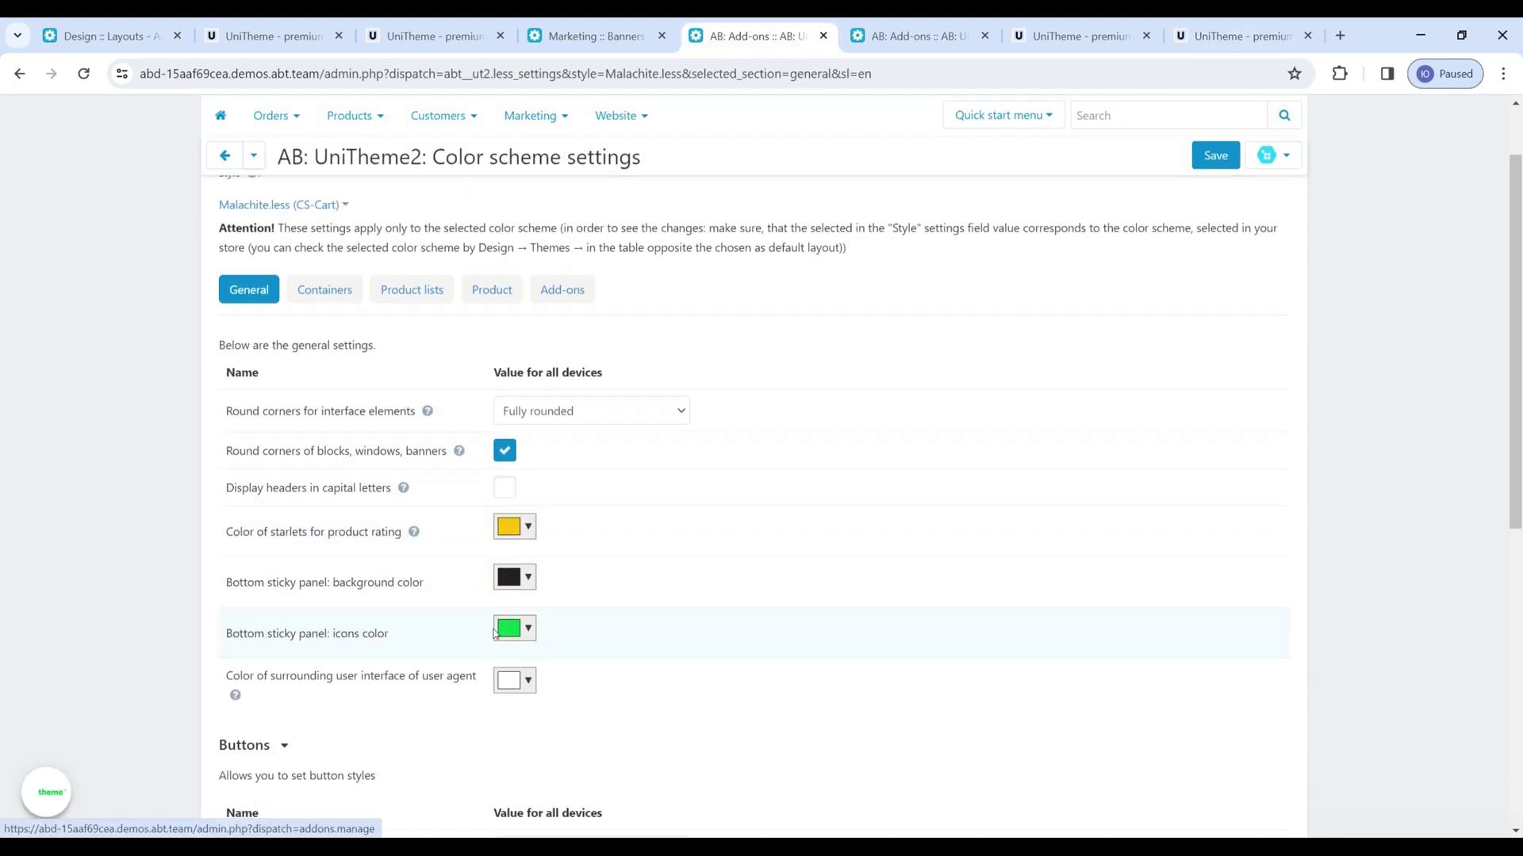
# Inspect the color pickers for the bottom sticky panel's background and icons, leaving both colors as they are
pyautogui.click(512, 579)
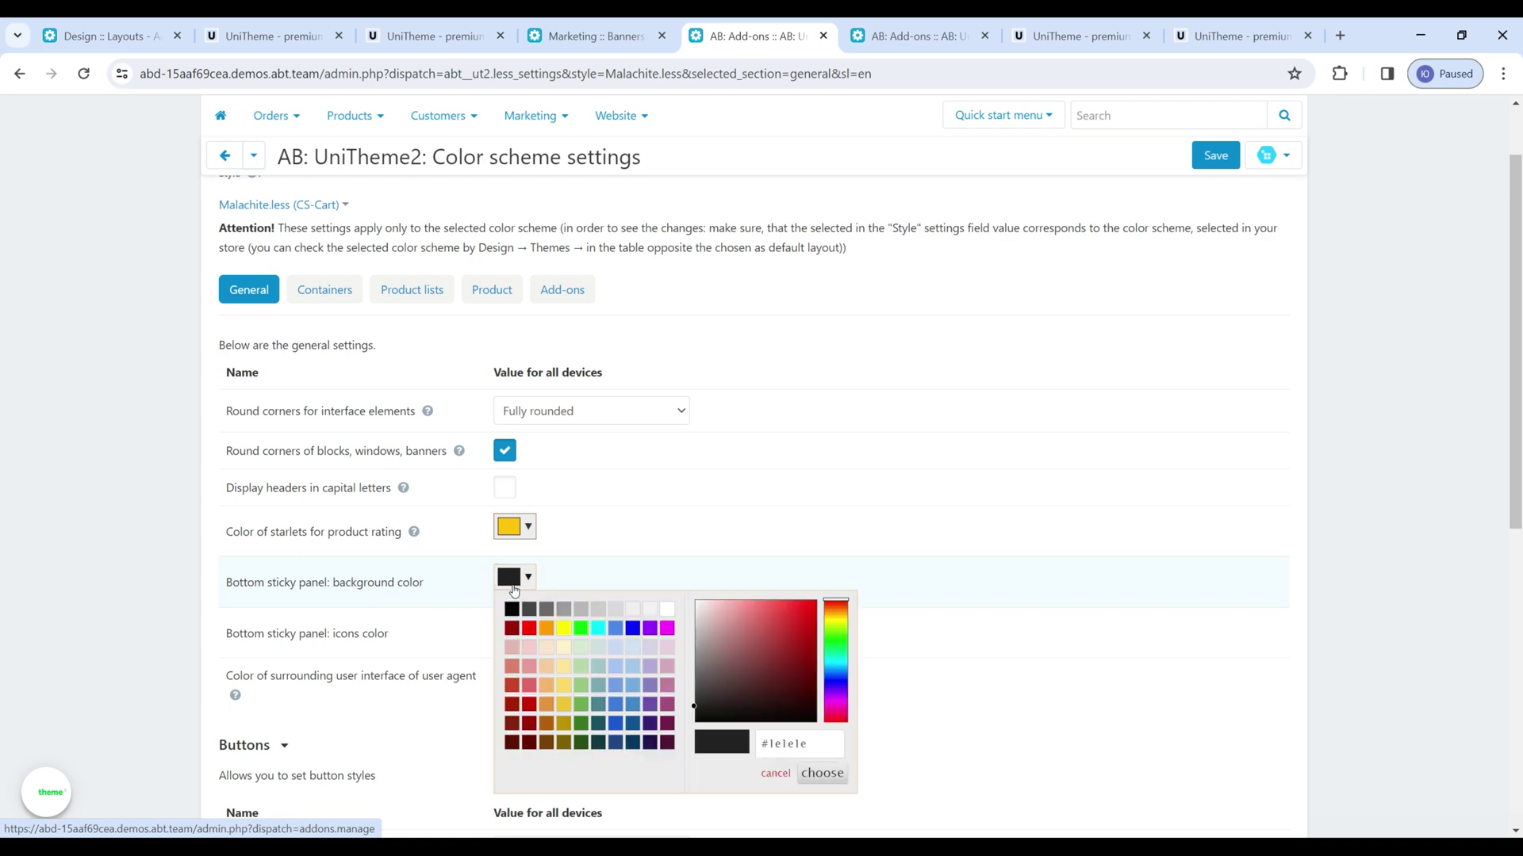
pyautogui.click(513, 583)
pyautogui.click(528, 630)
pyautogui.click(529, 632)
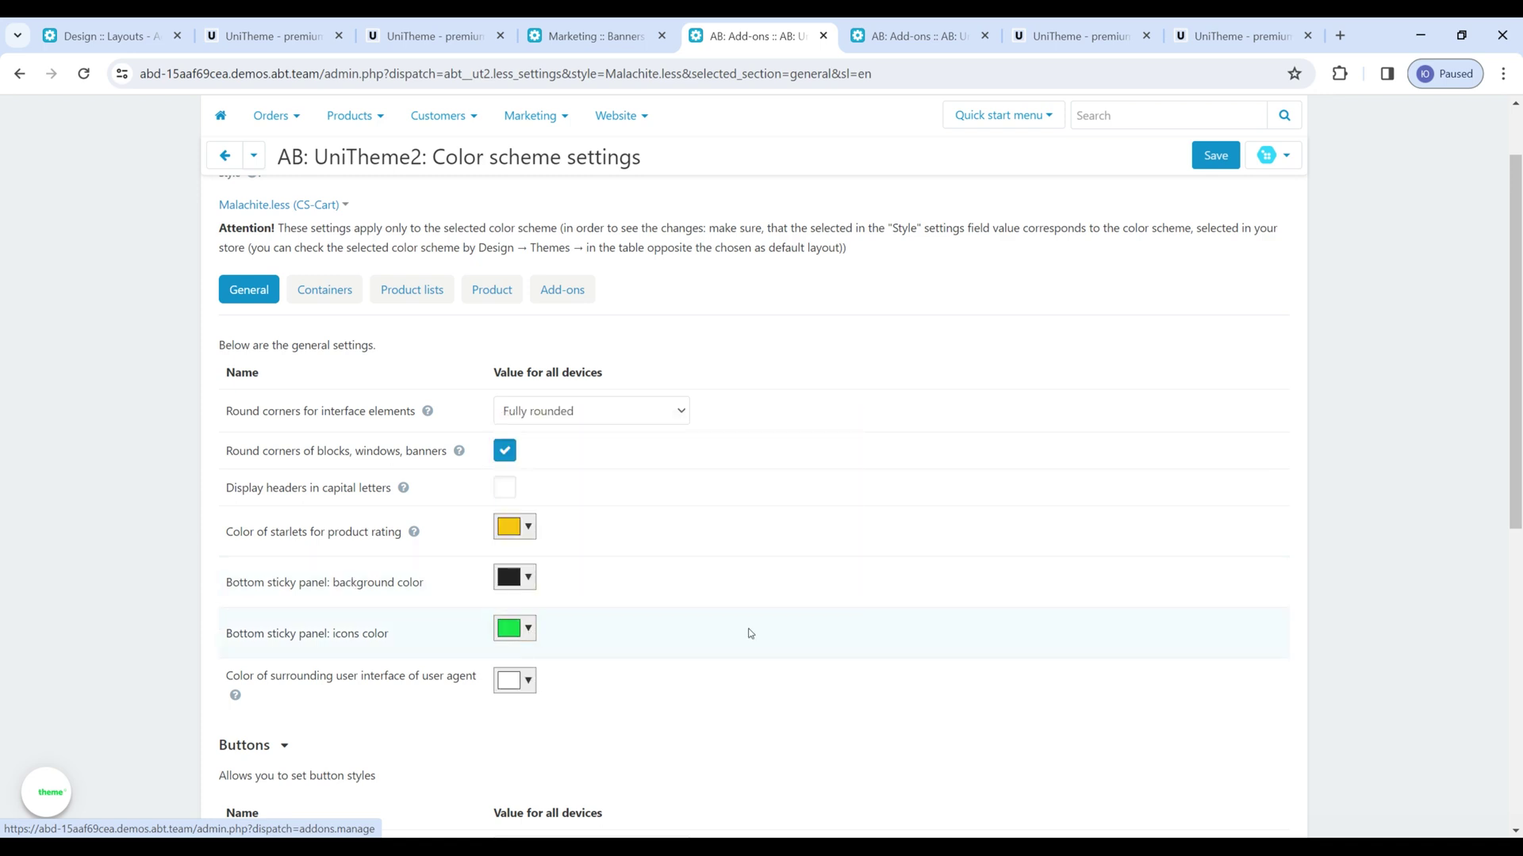
pyautogui.scroll(2, 781, 621)
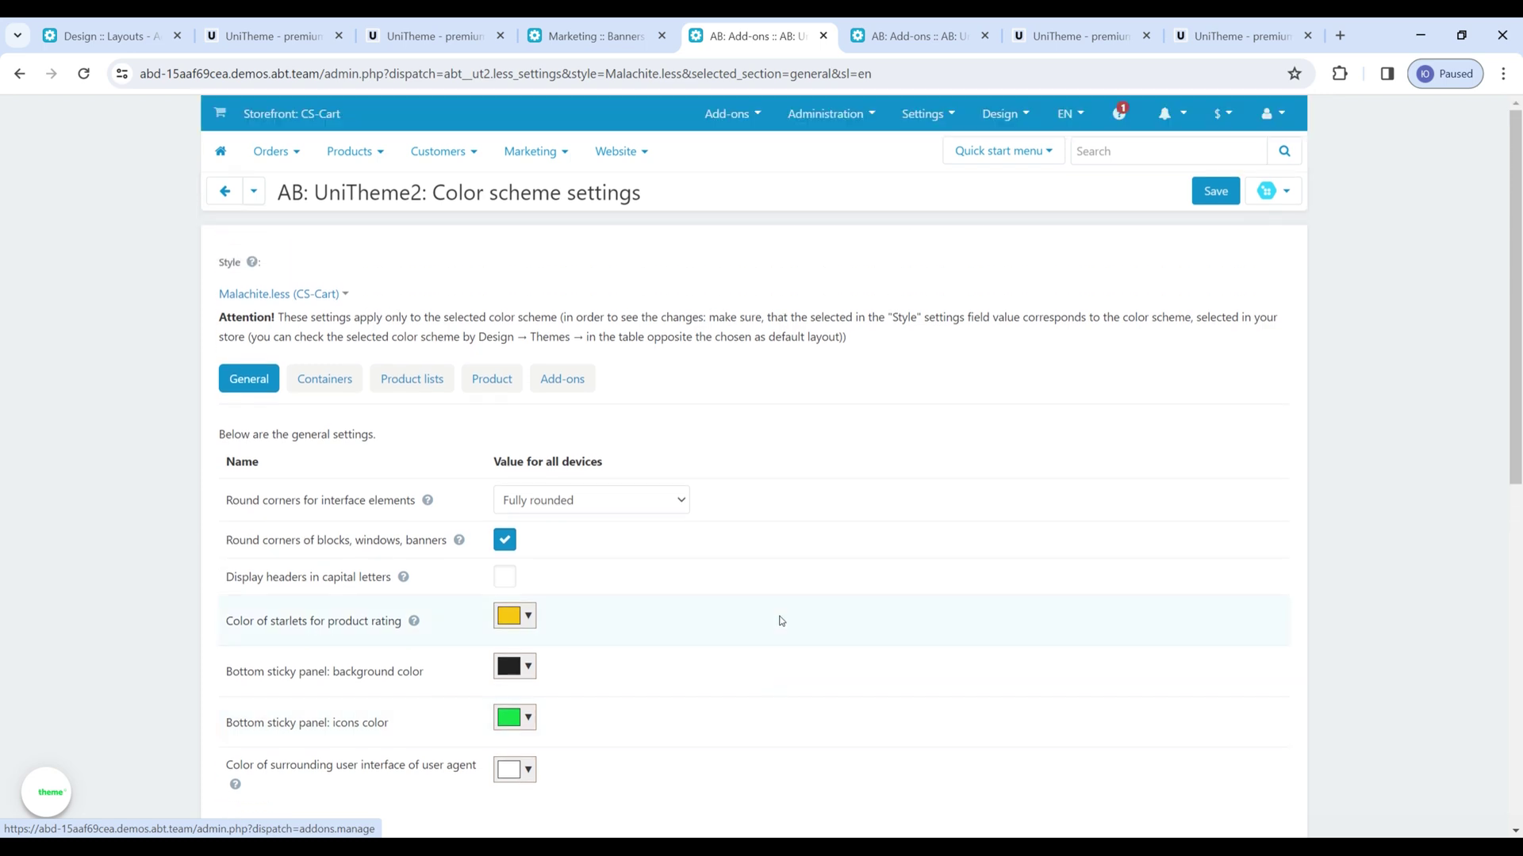
# Open the contacts popup in the mobile preview's bottom sticky panel and locate its "Contact us" block ID field in Theme settings
pyautogui.click(1239, 24)
pyautogui.click(874, 739)
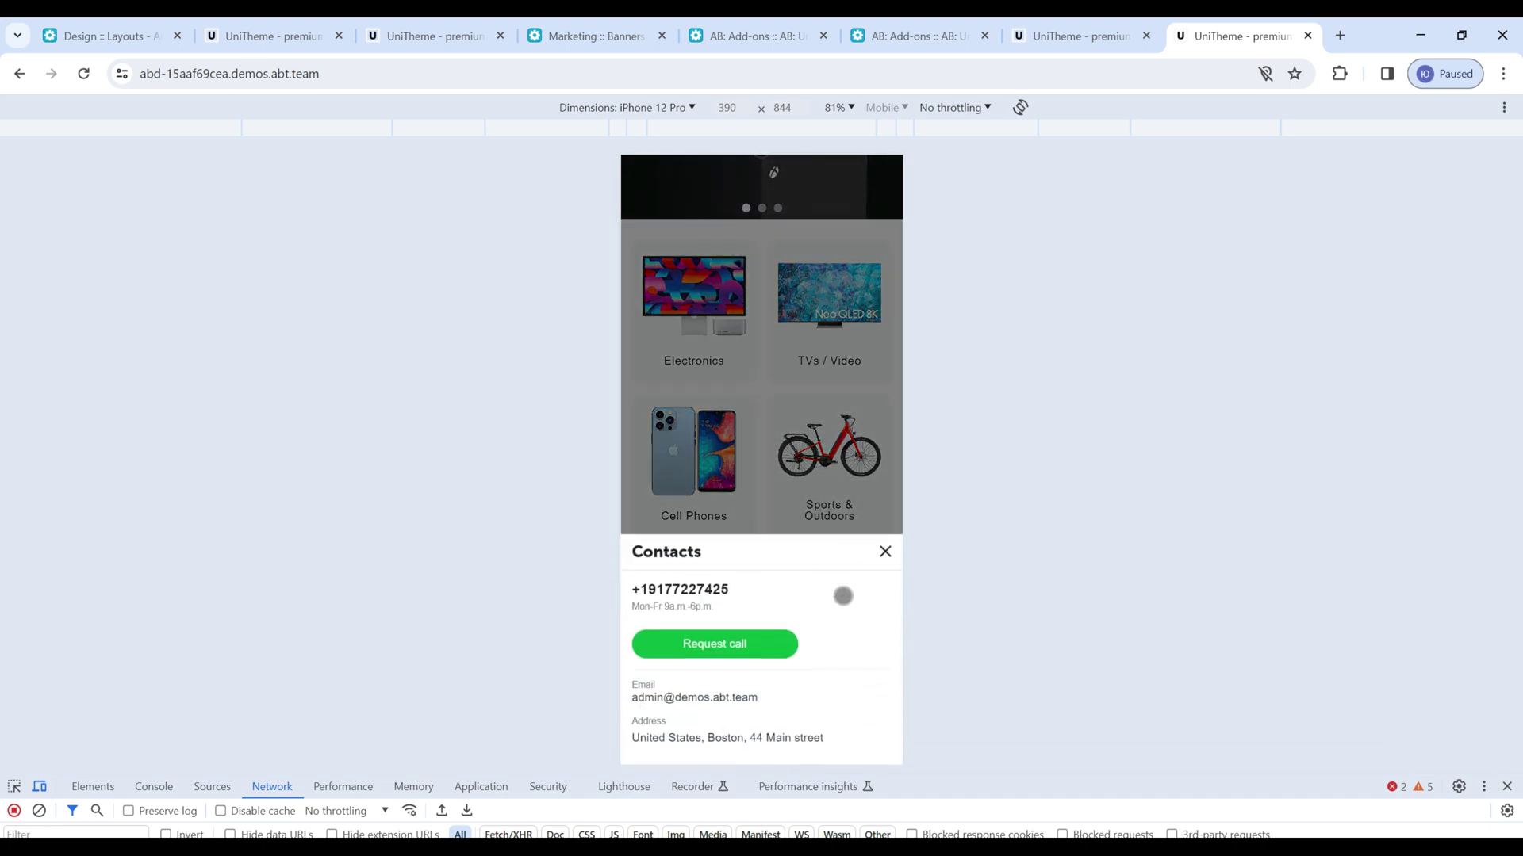
pyautogui.click(908, 35)
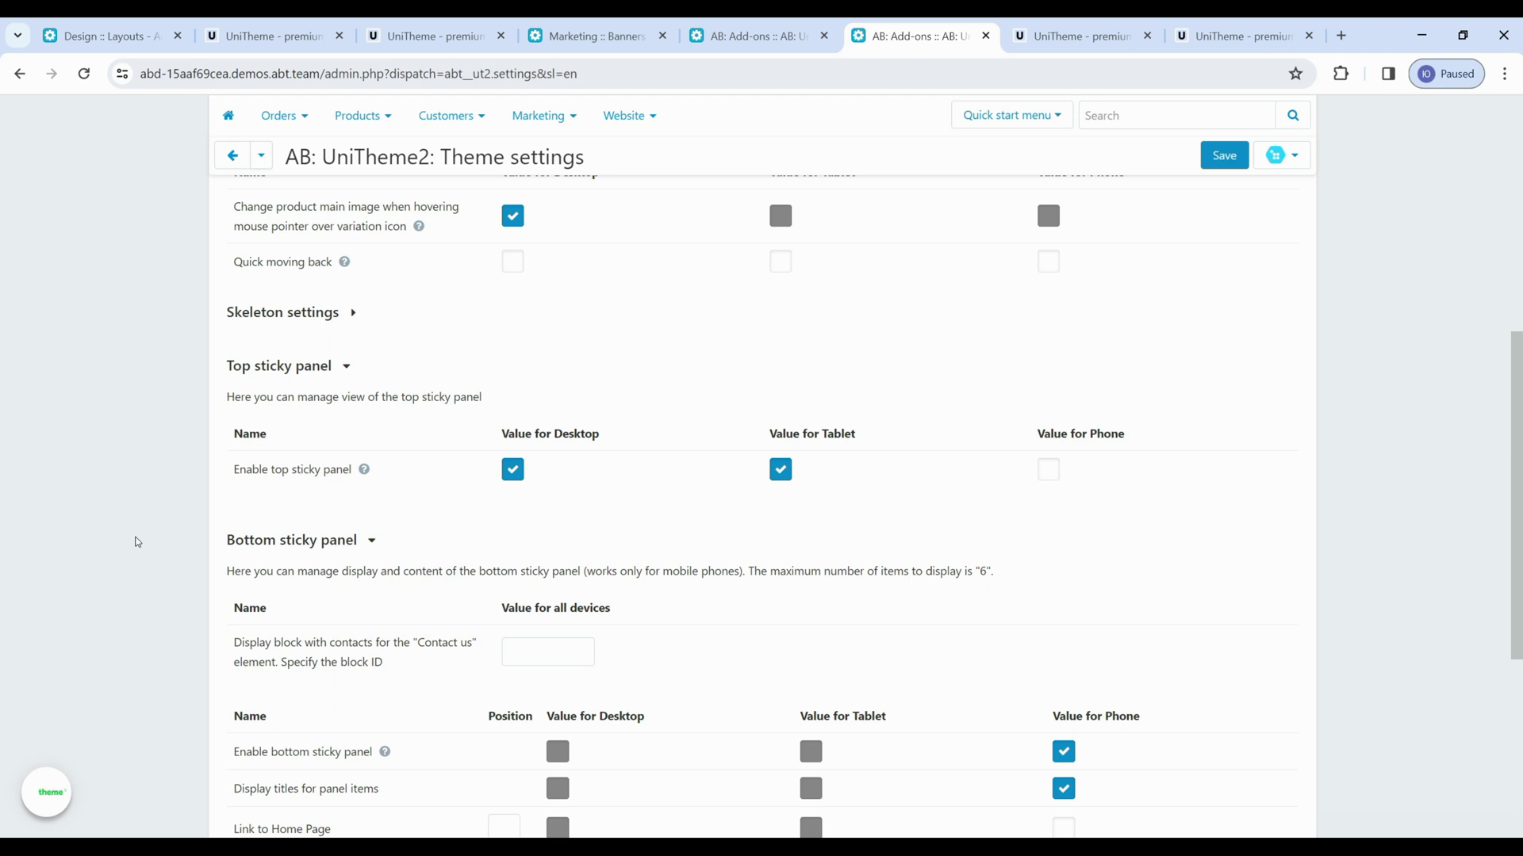
pyautogui.moveTo(239, 655); pyautogui.dragTo(401, 671)
pyautogui.click(402, 670)
pyautogui.click(540, 657)
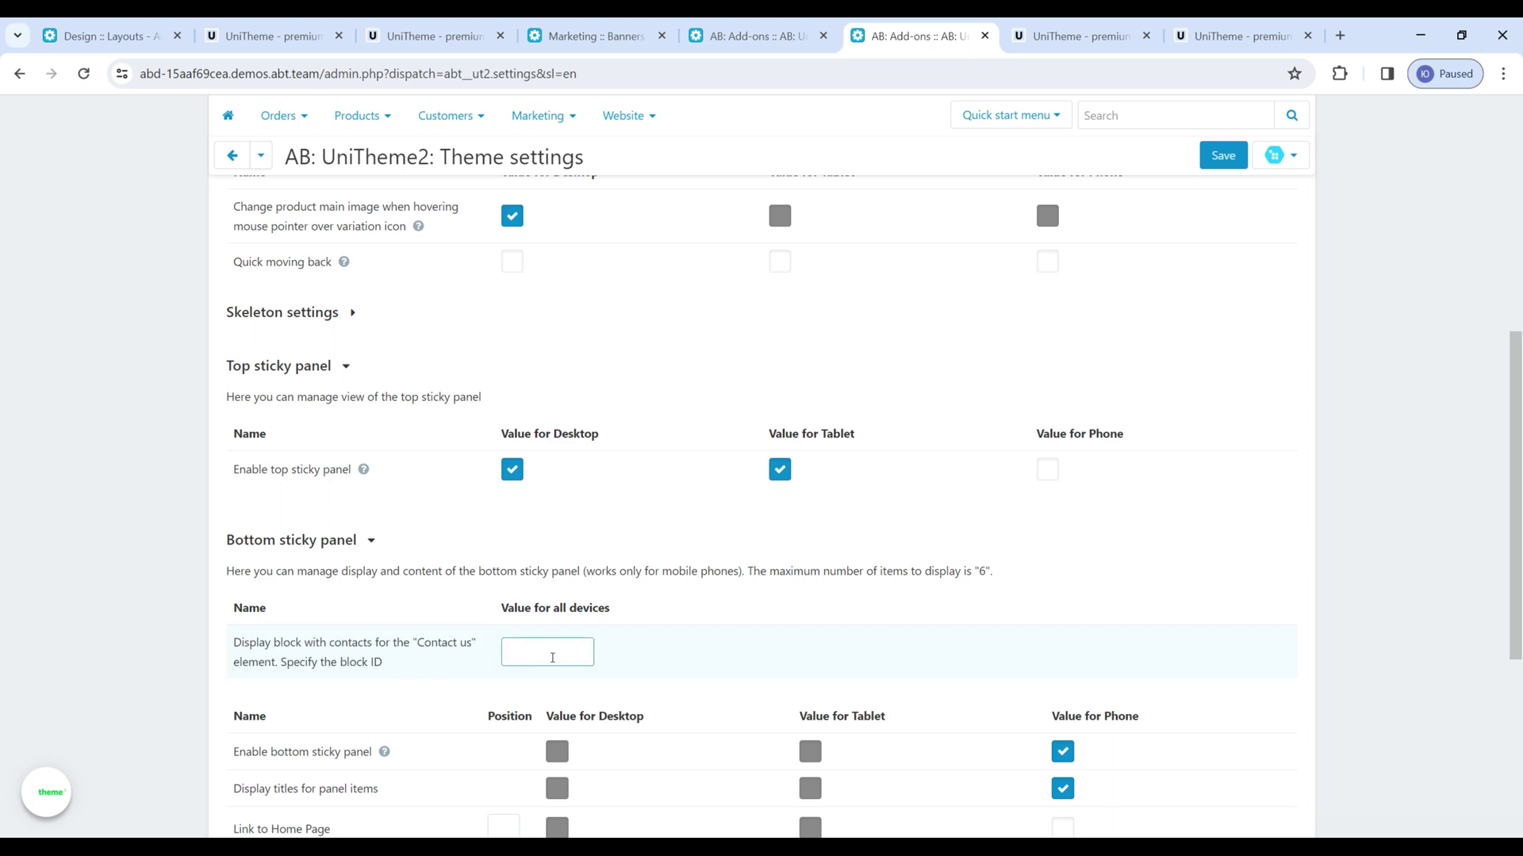
pyautogui.click(1237, 36)
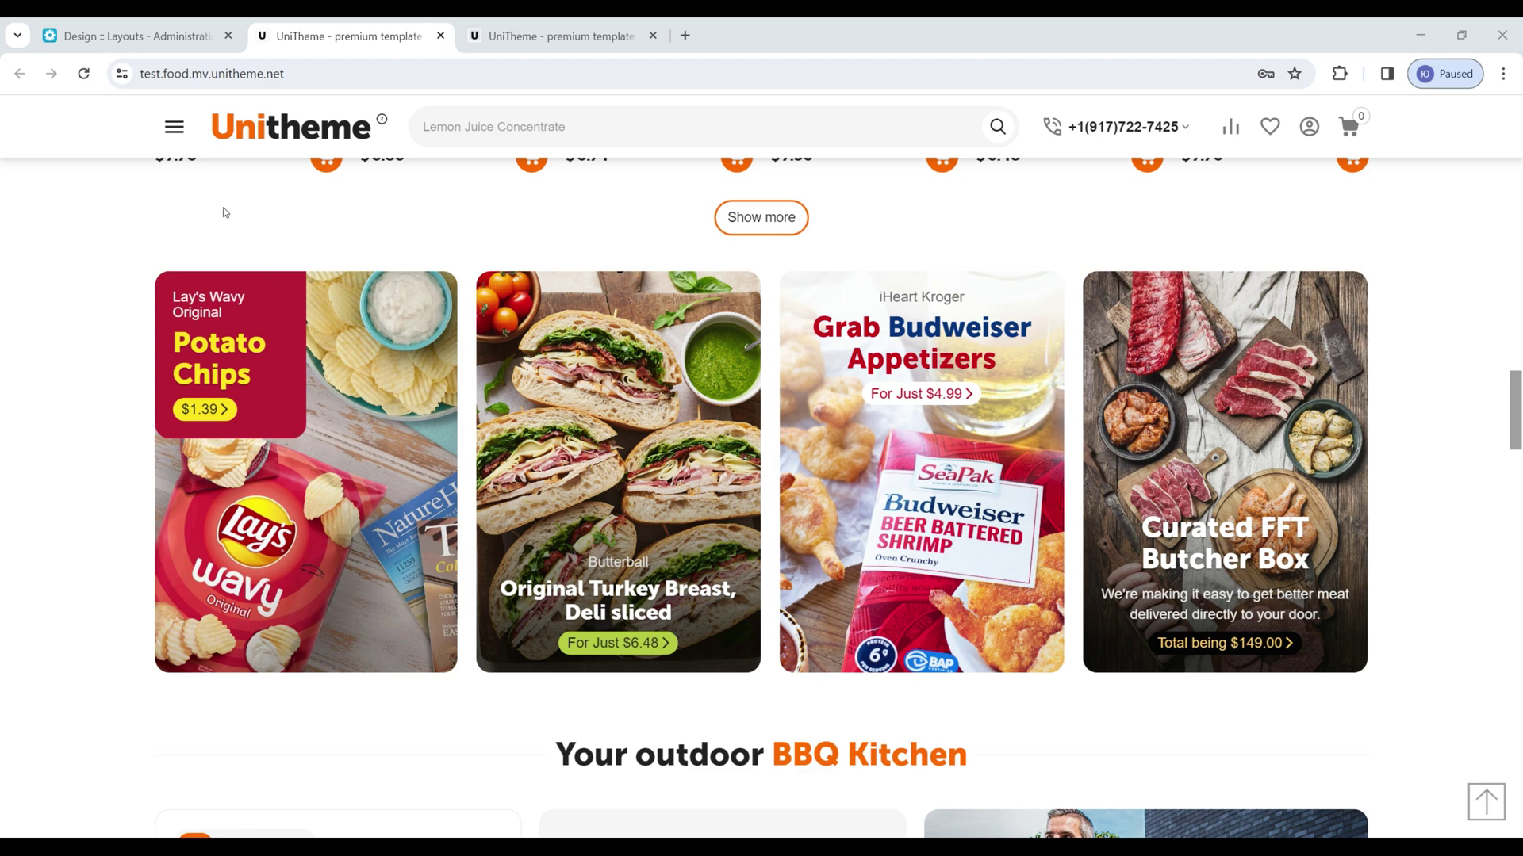
# Change the navigation type in the template settings of the AB: Banner 15 block on the homepage layout and save the block
pyautogui.click(162, 35)
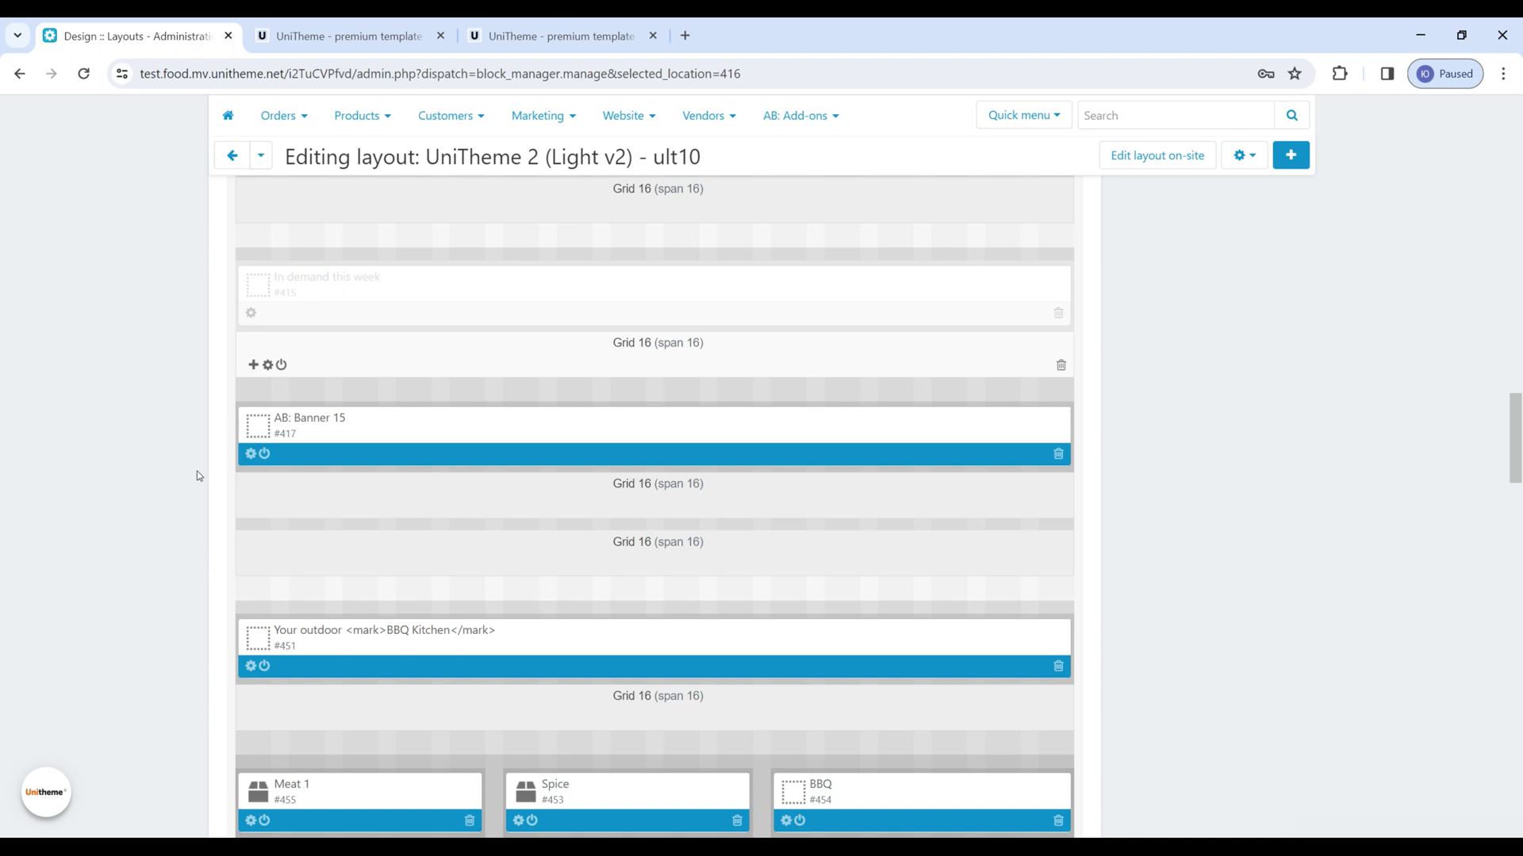
pyautogui.click(251, 453)
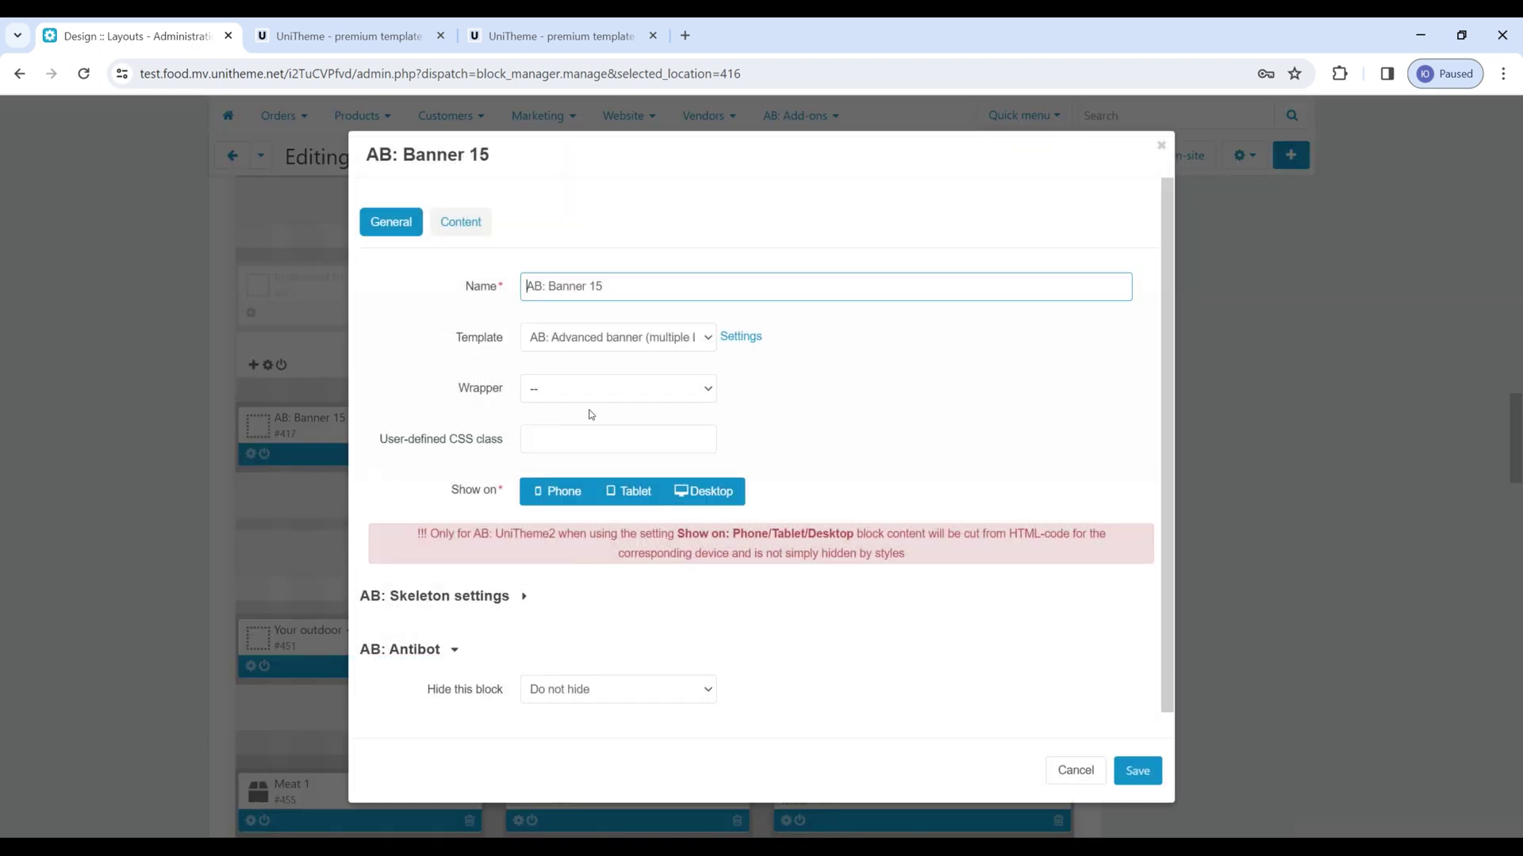
pyautogui.click(746, 343)
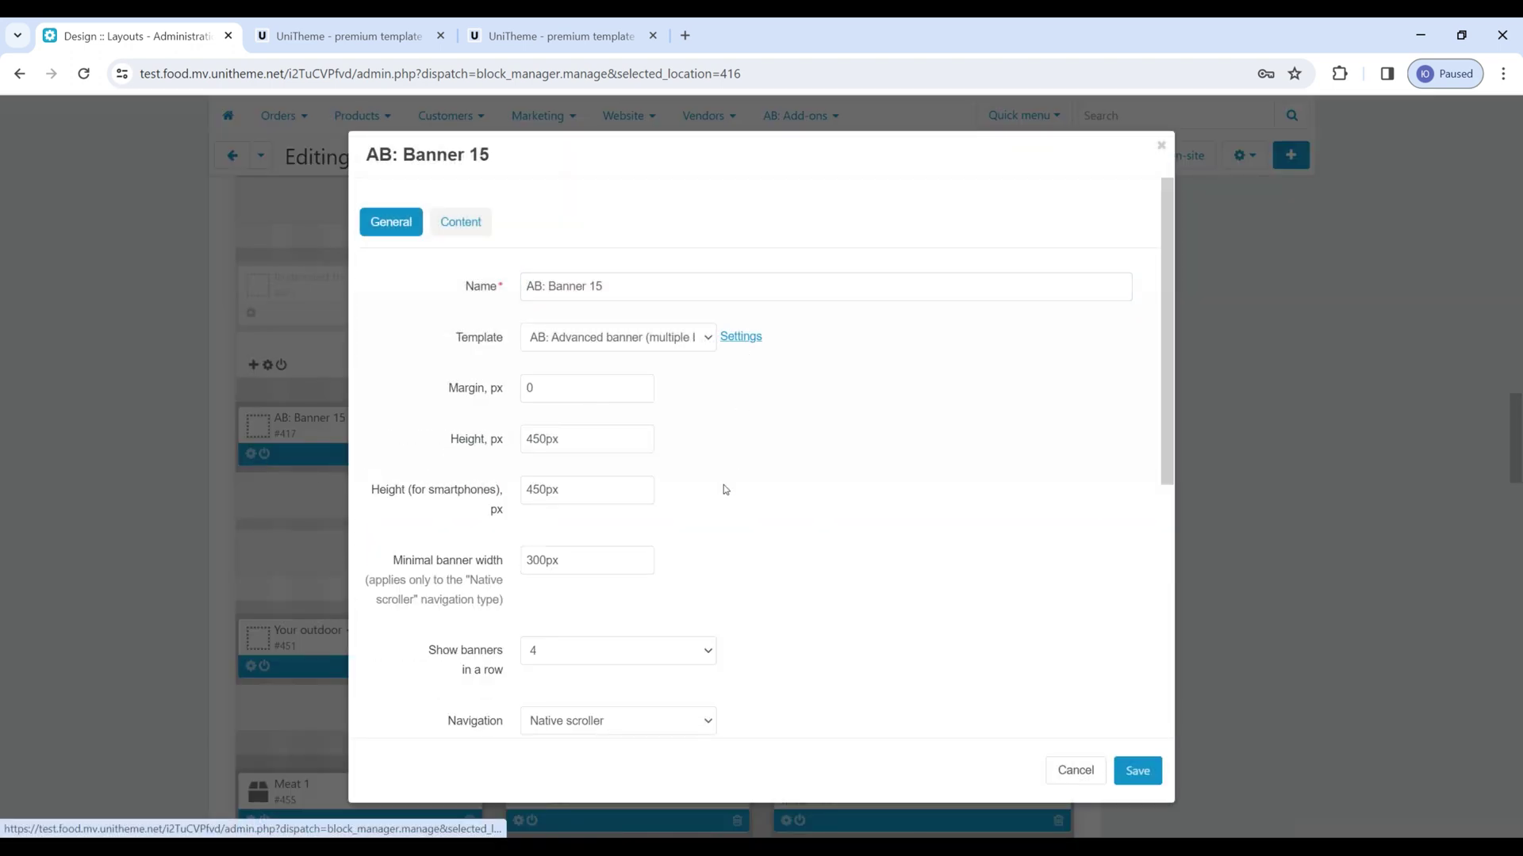
pyautogui.scroll(-2, 689, 536)
pyautogui.click(625, 547)
pyautogui.click(627, 578)
pyautogui.click(1144, 767)
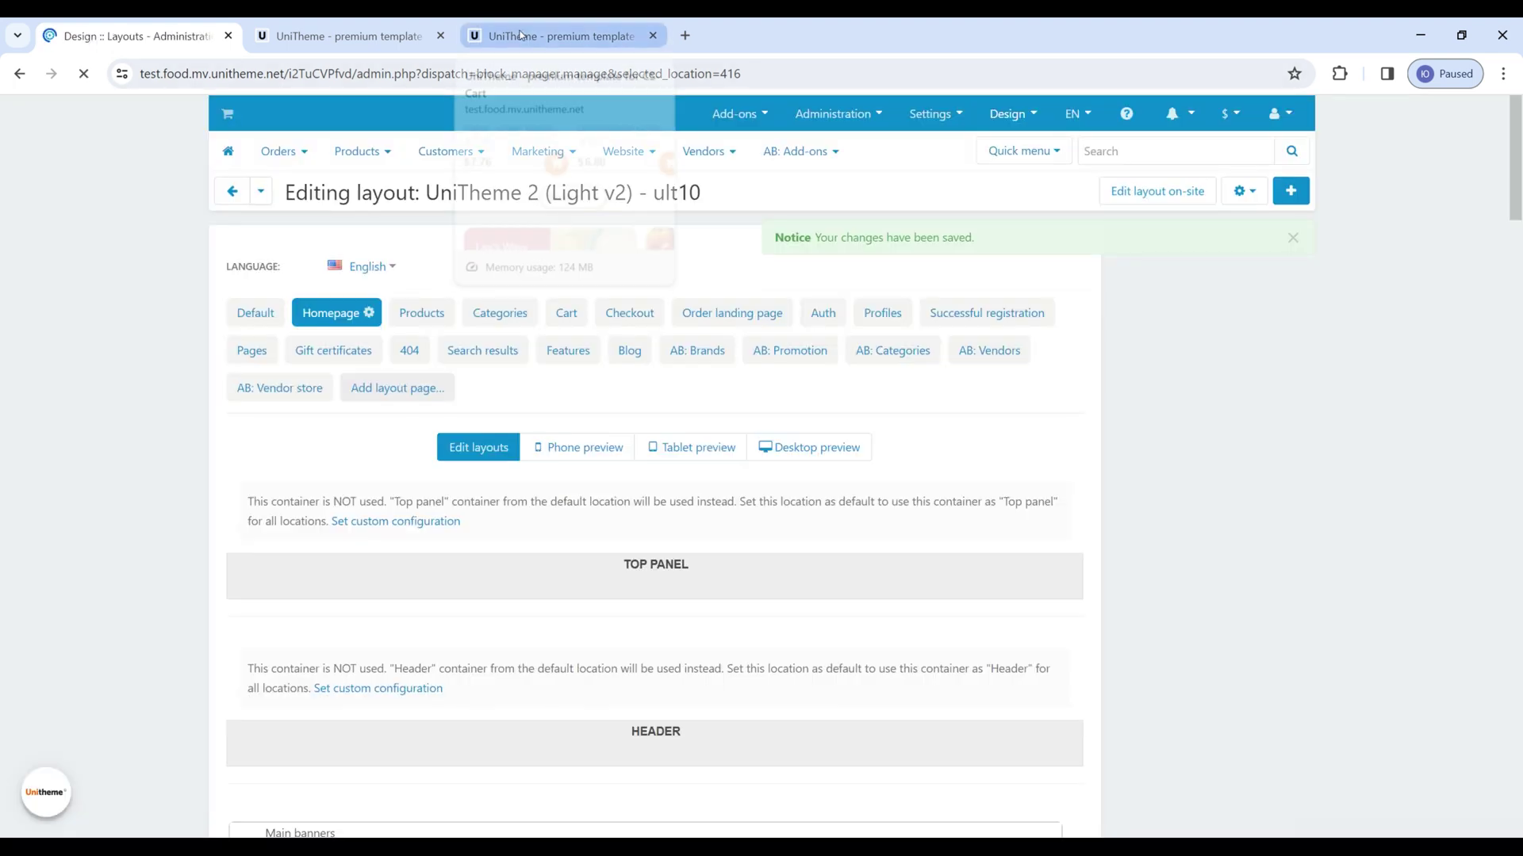
# Reload the food storefront's mobile preview and swipe through the banners above the "Your outdoor BBQ Kitchen" section
pyautogui.click(519, 35)
pyautogui.click(84, 74)
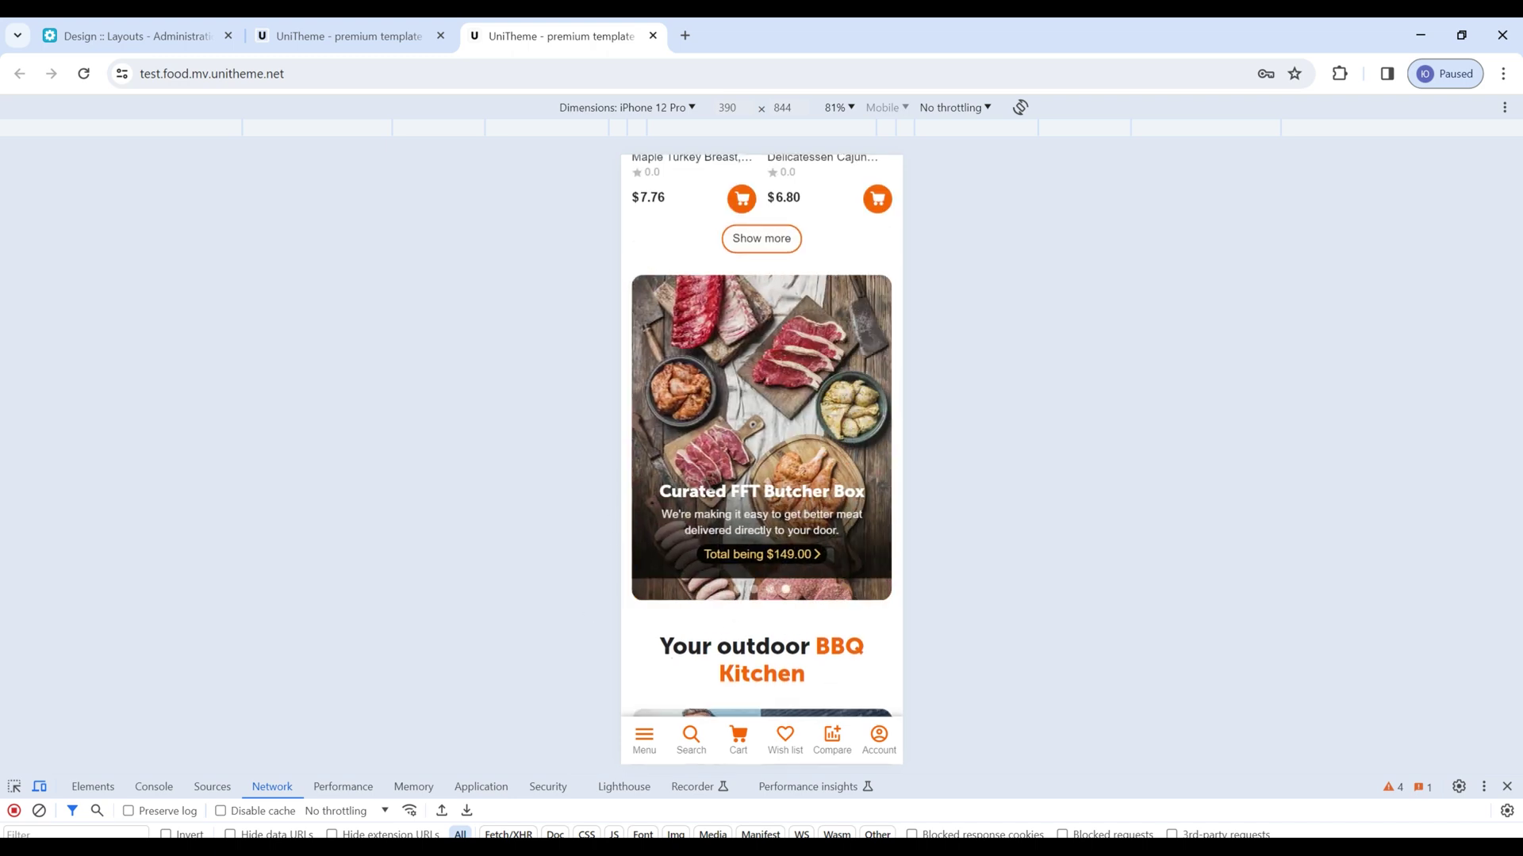
pyautogui.moveTo(631, 583); pyautogui.dragTo(699, 502)
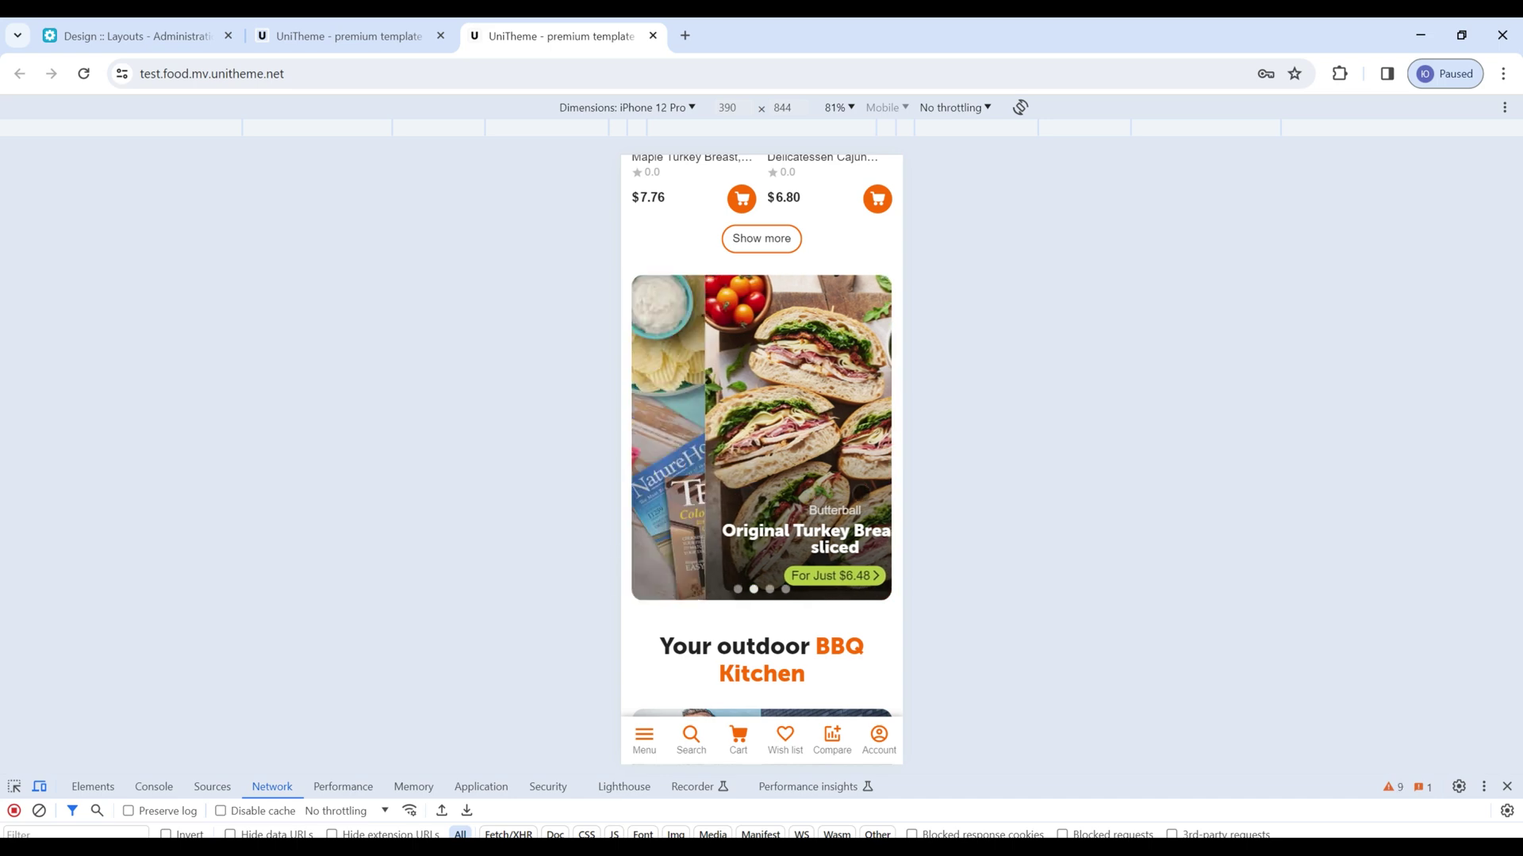
# Reopen the AB: Banner 15 template settings to examine the minimal banner width, and reload the mobile preview
pyautogui.click(164, 22)
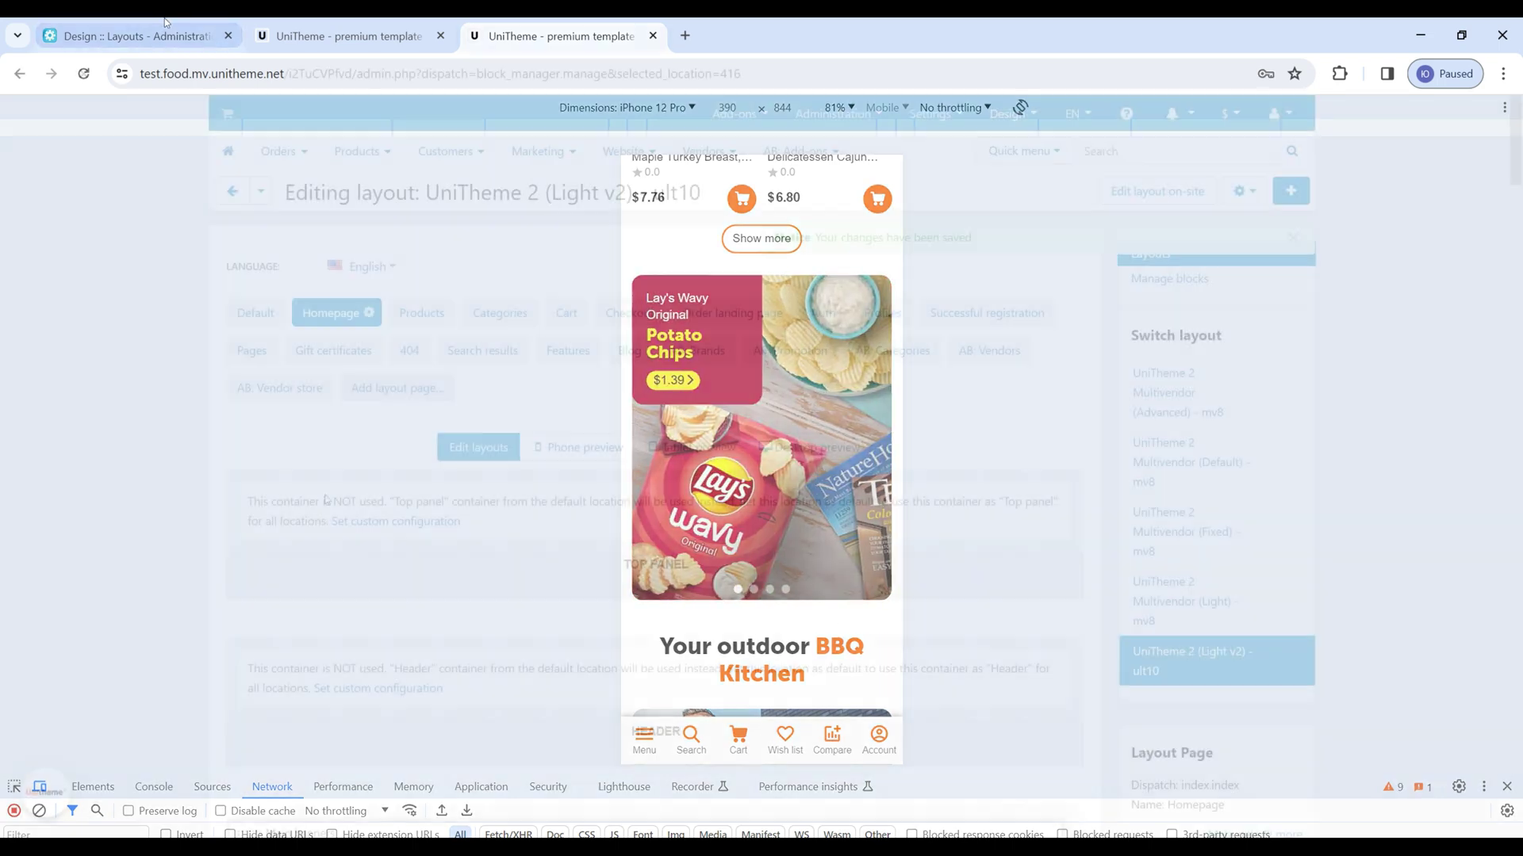
pyautogui.scroll(-20, 140, 406)
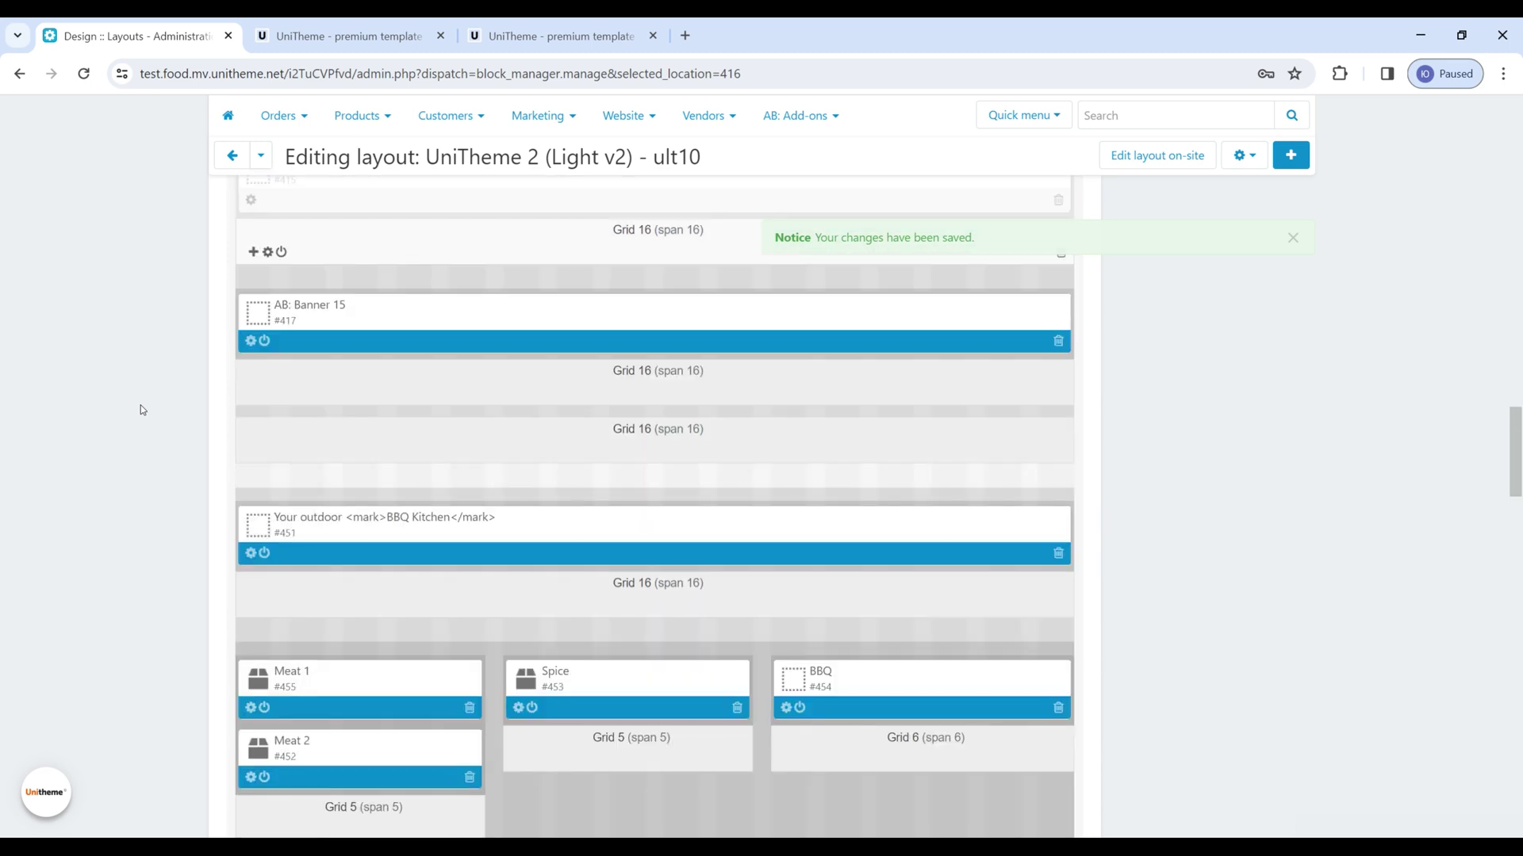
pyautogui.click(250, 341)
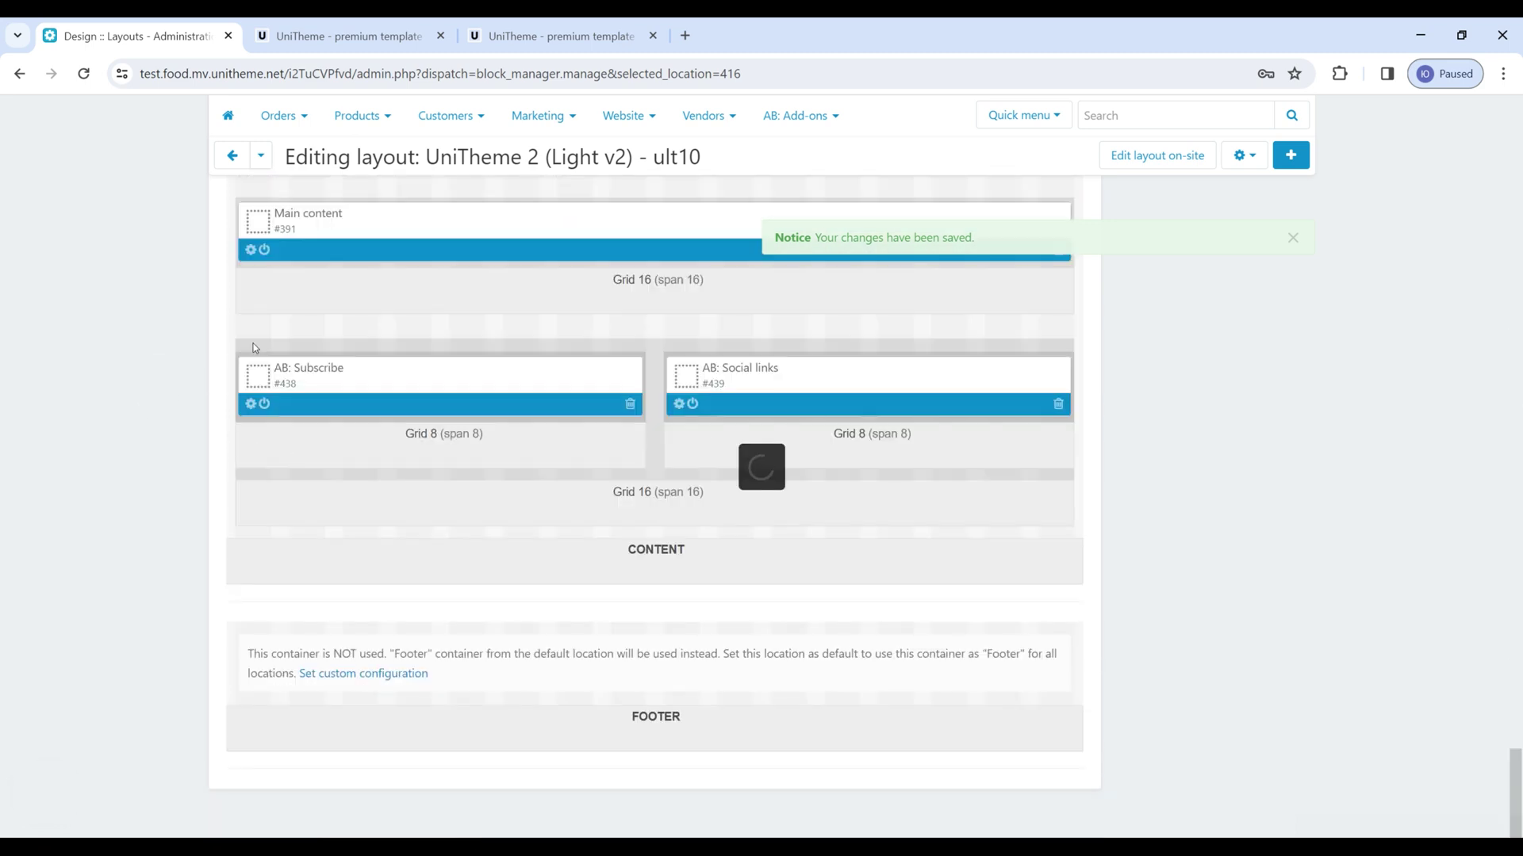
pyautogui.click(742, 338)
pyautogui.scroll(-1, 647, 623)
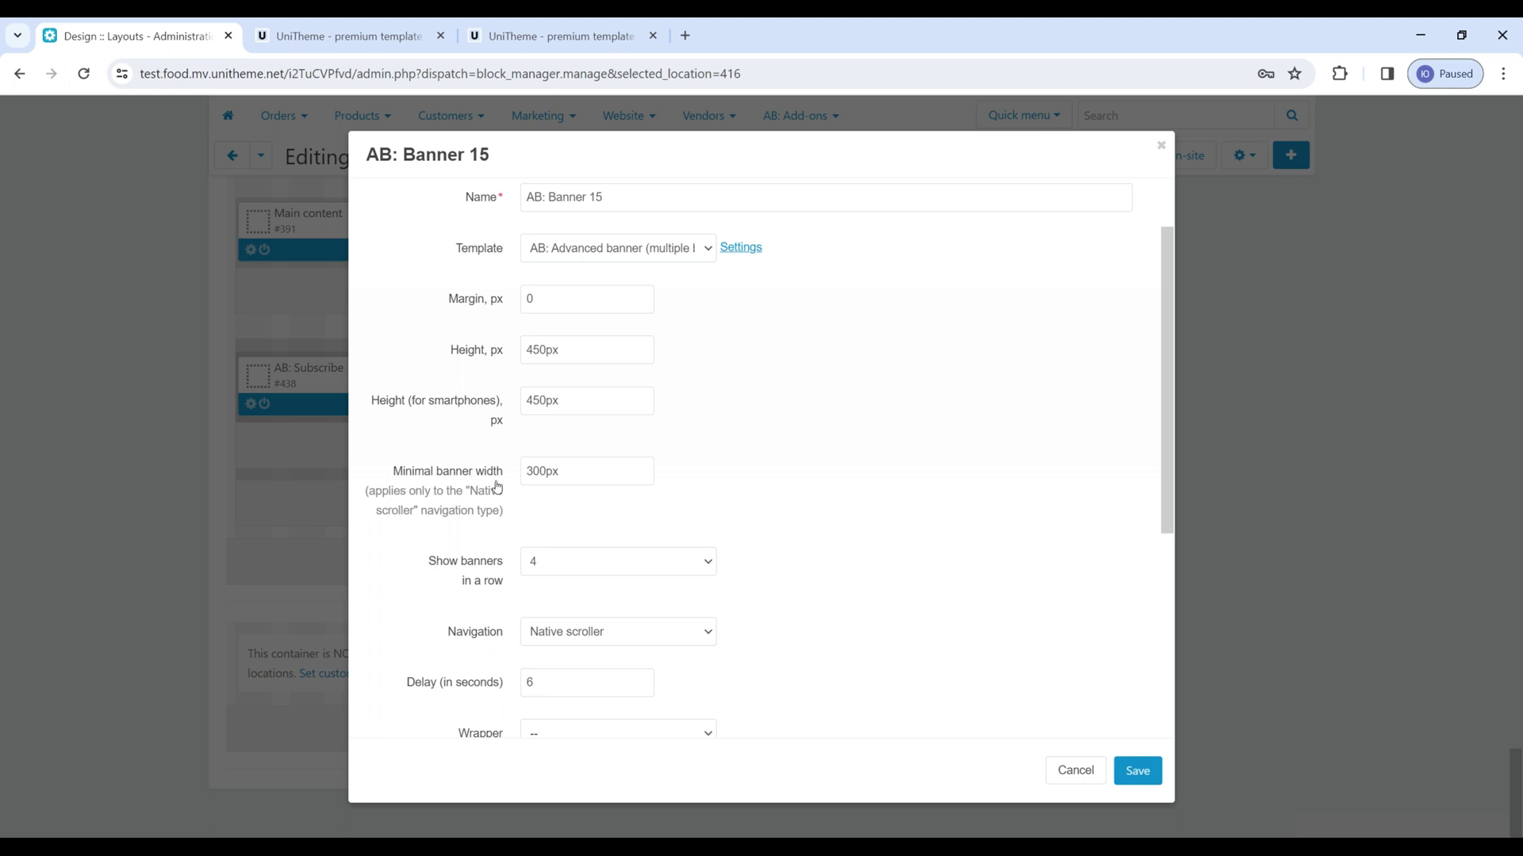
pyautogui.moveTo(557, 473); pyautogui.dragTo(522, 475)
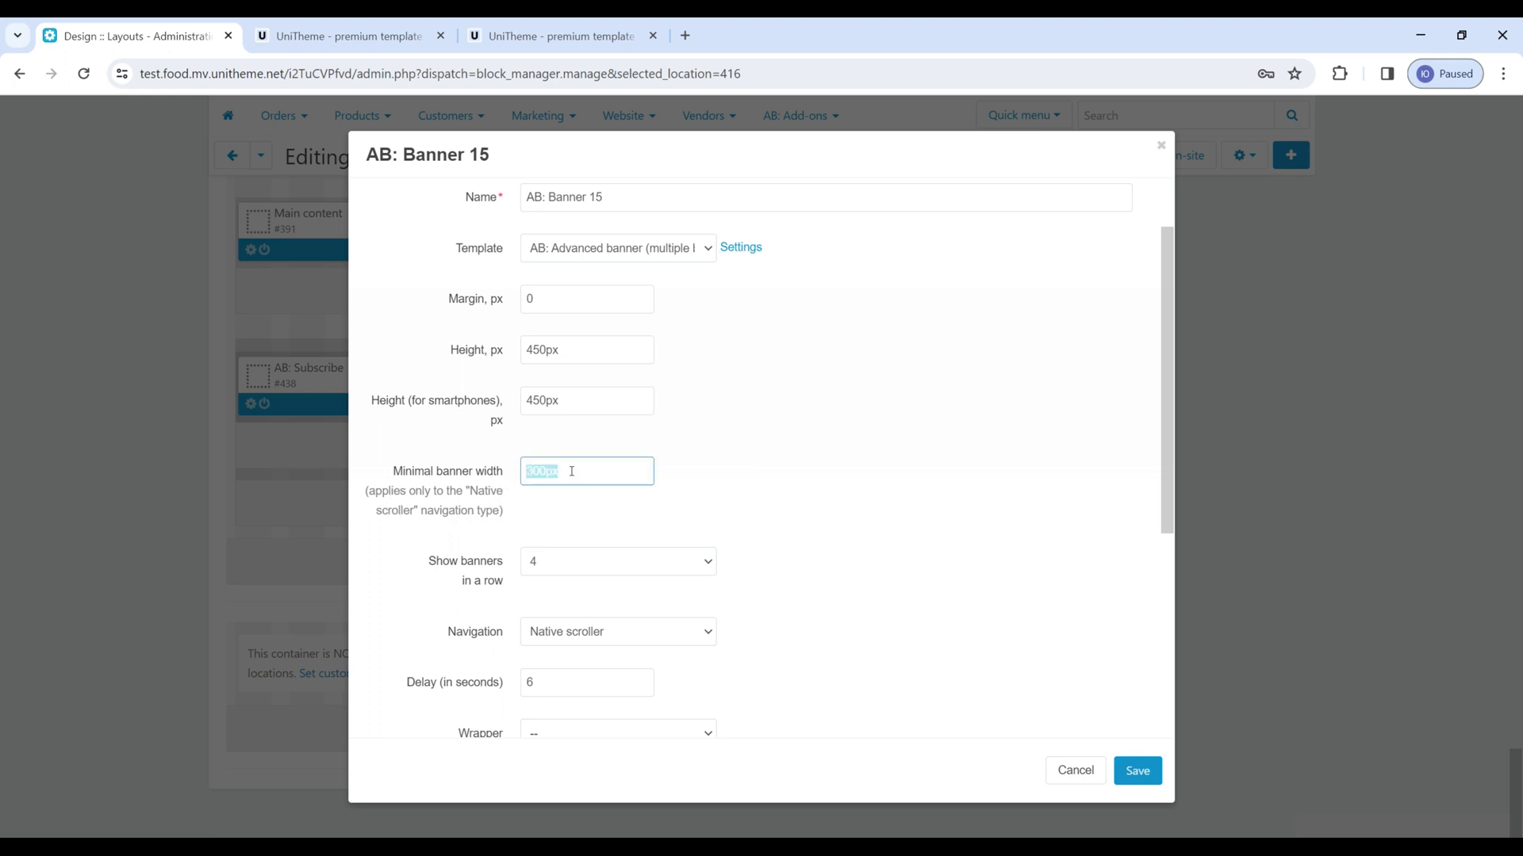
pyautogui.click(555, 35)
pyautogui.press('F5')
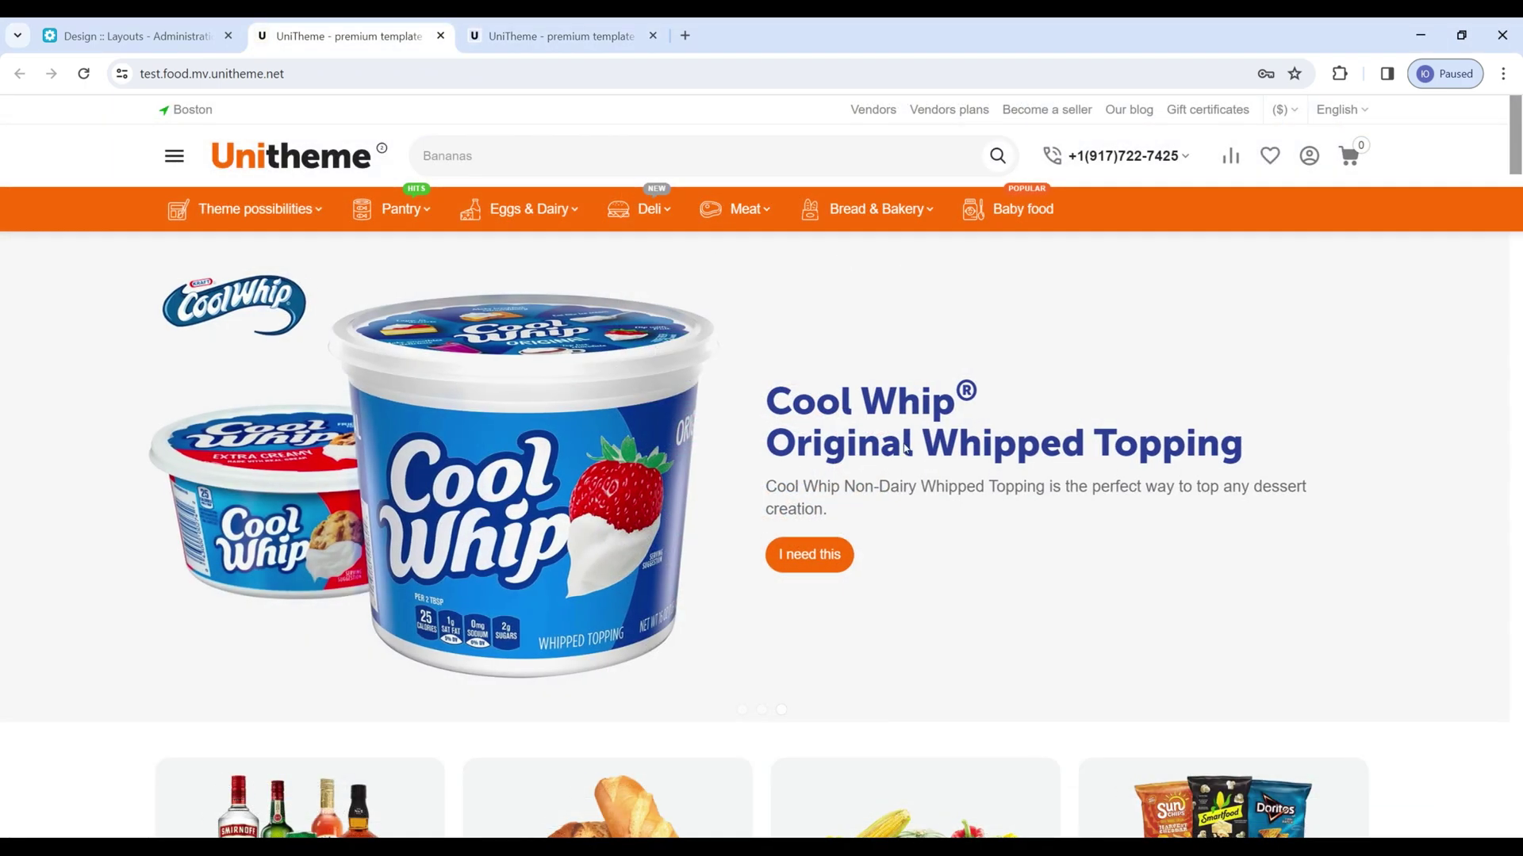
# Narrow the browser window to check how the food storefront's desktop homepage adapts to a smaller width
pyautogui.click(1461, 35)
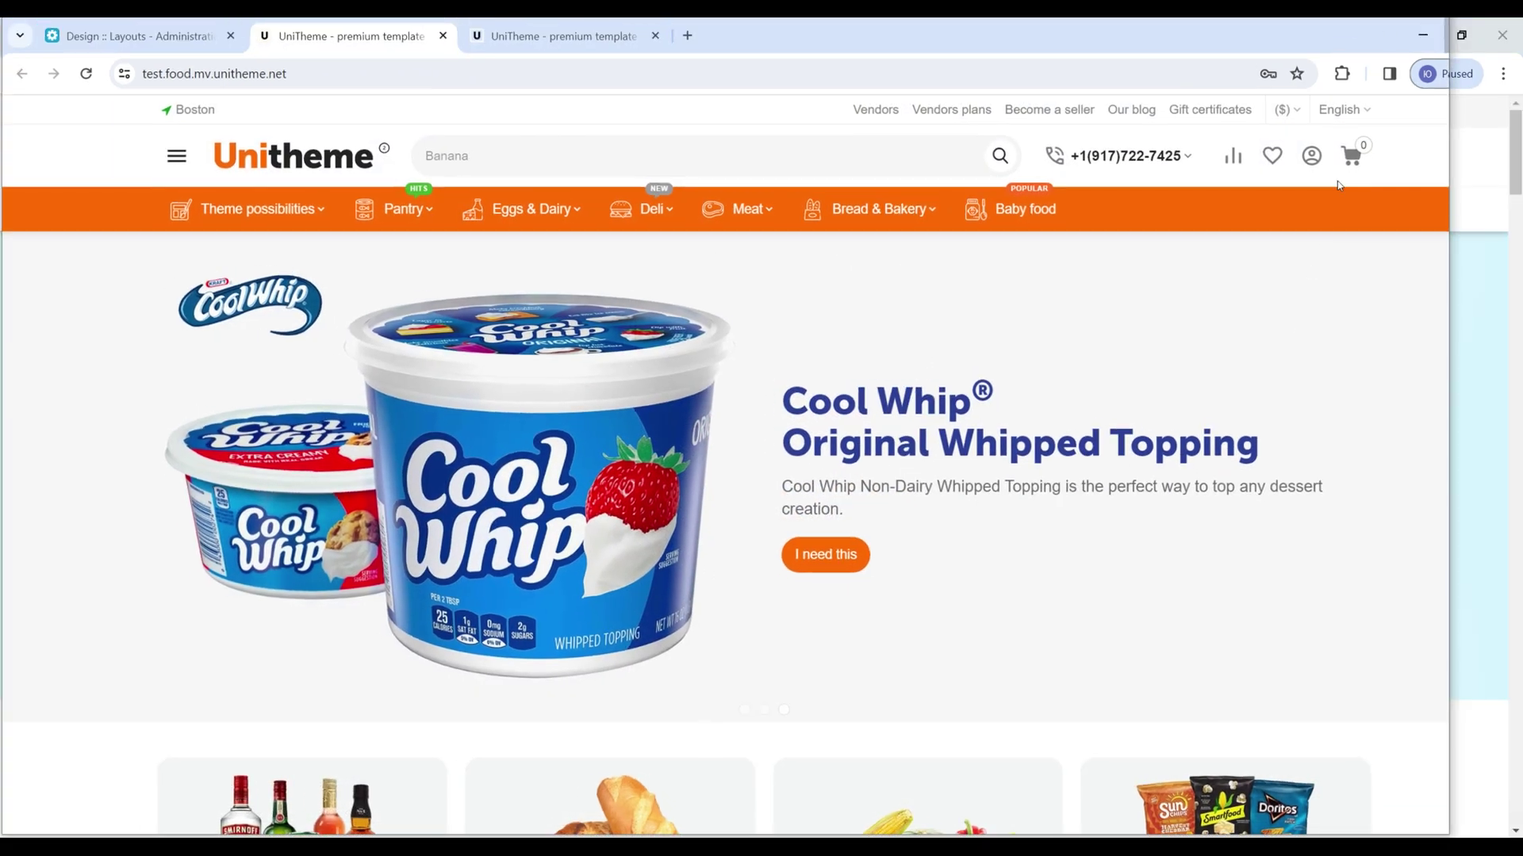
pyautogui.moveTo(1451, 325); pyautogui.dragTo(699, 399)
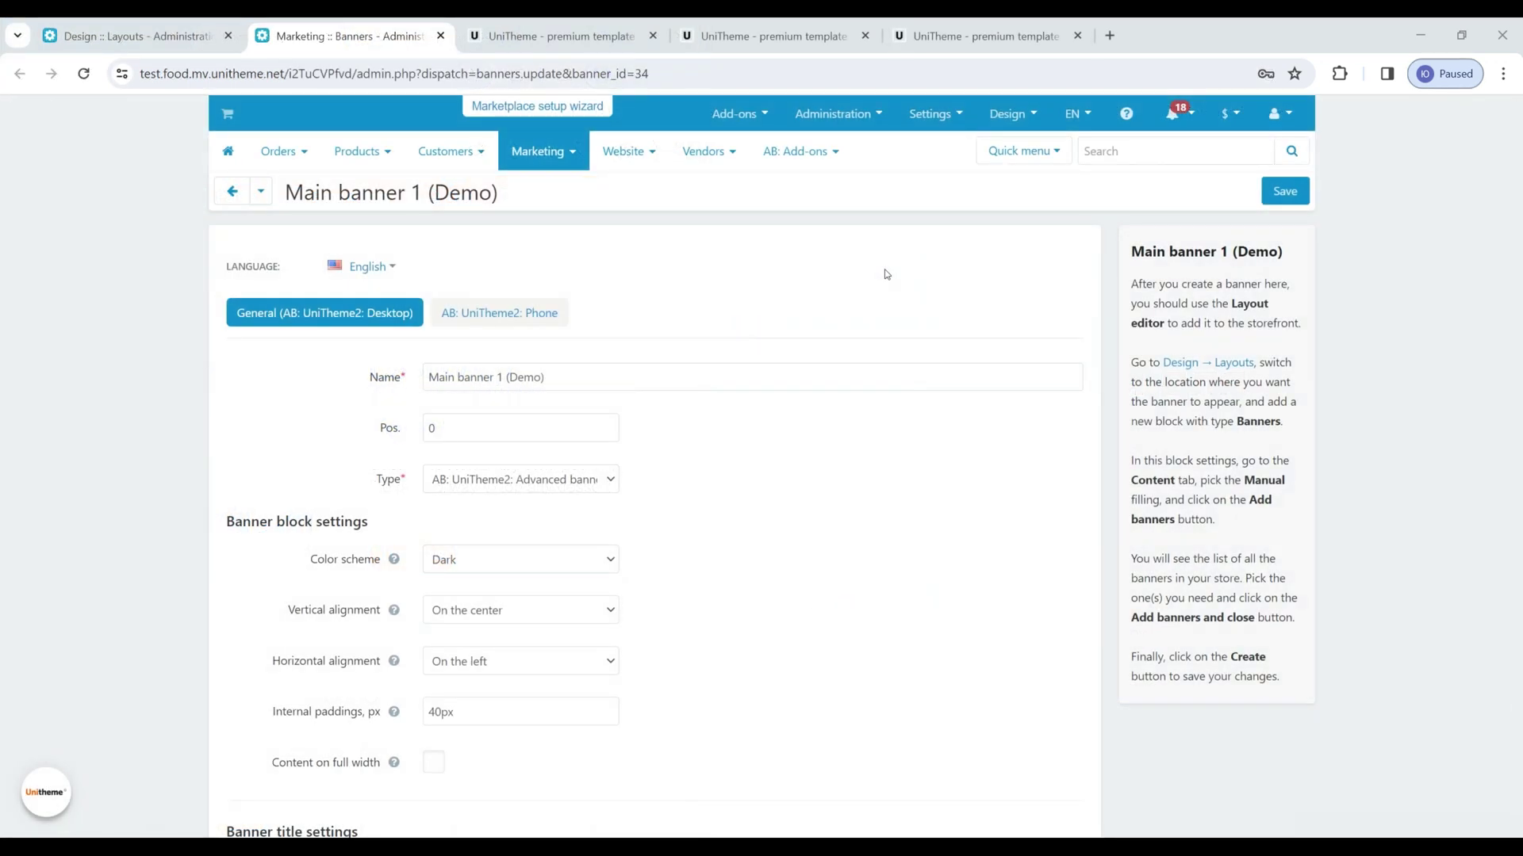
# Try the New row and Thin font title presets on Main banner 1 (Demo) and compare them with the electronics demo's promotion banners
pyautogui.scroll(-5, 886, 274)
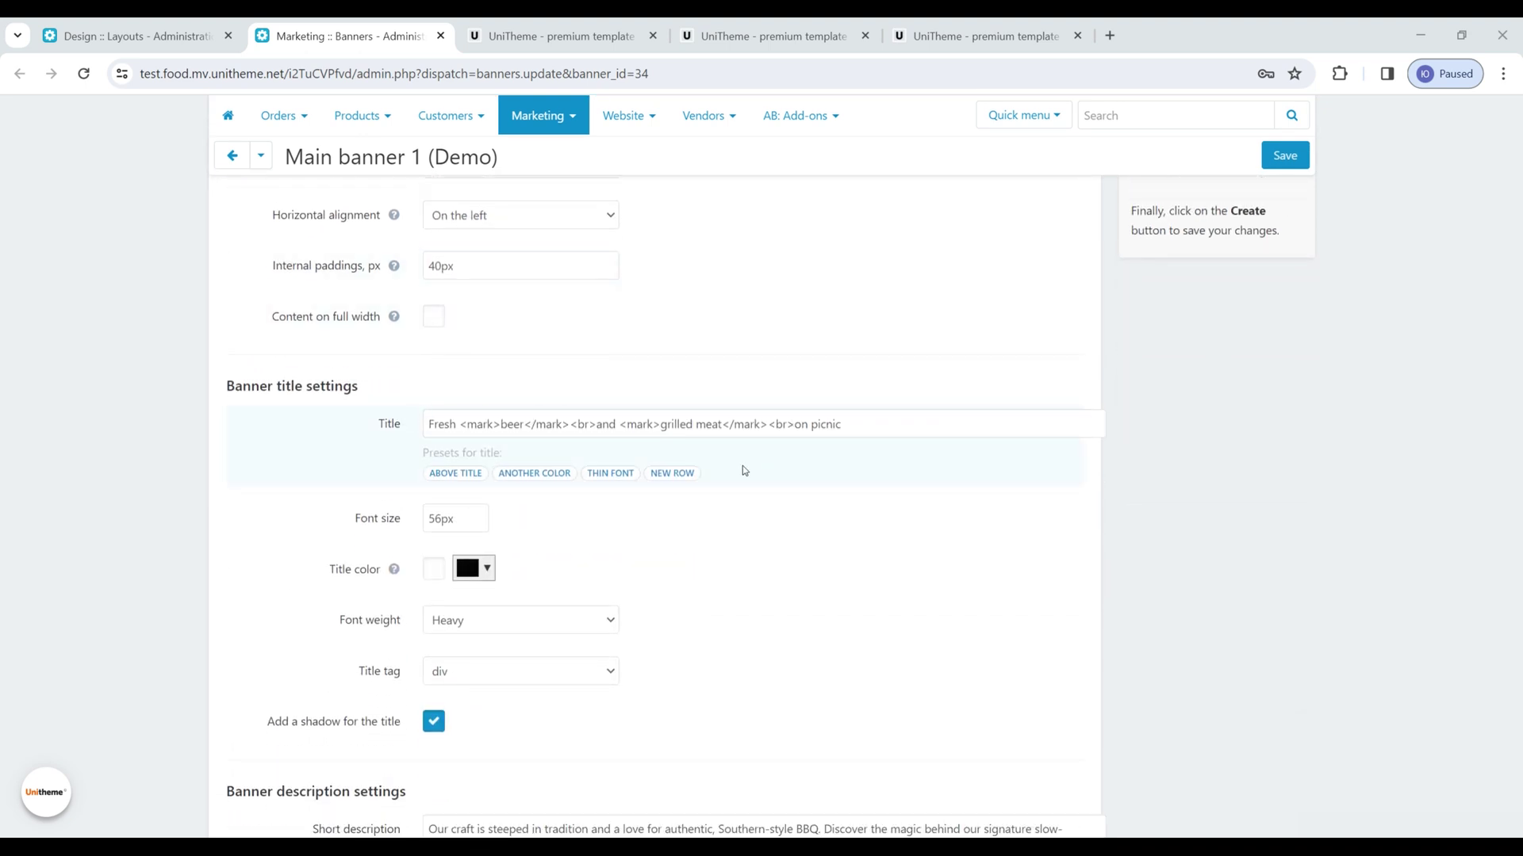
pyautogui.click(687, 474)
pyautogui.click(687, 474)
pyautogui.click(628, 476)
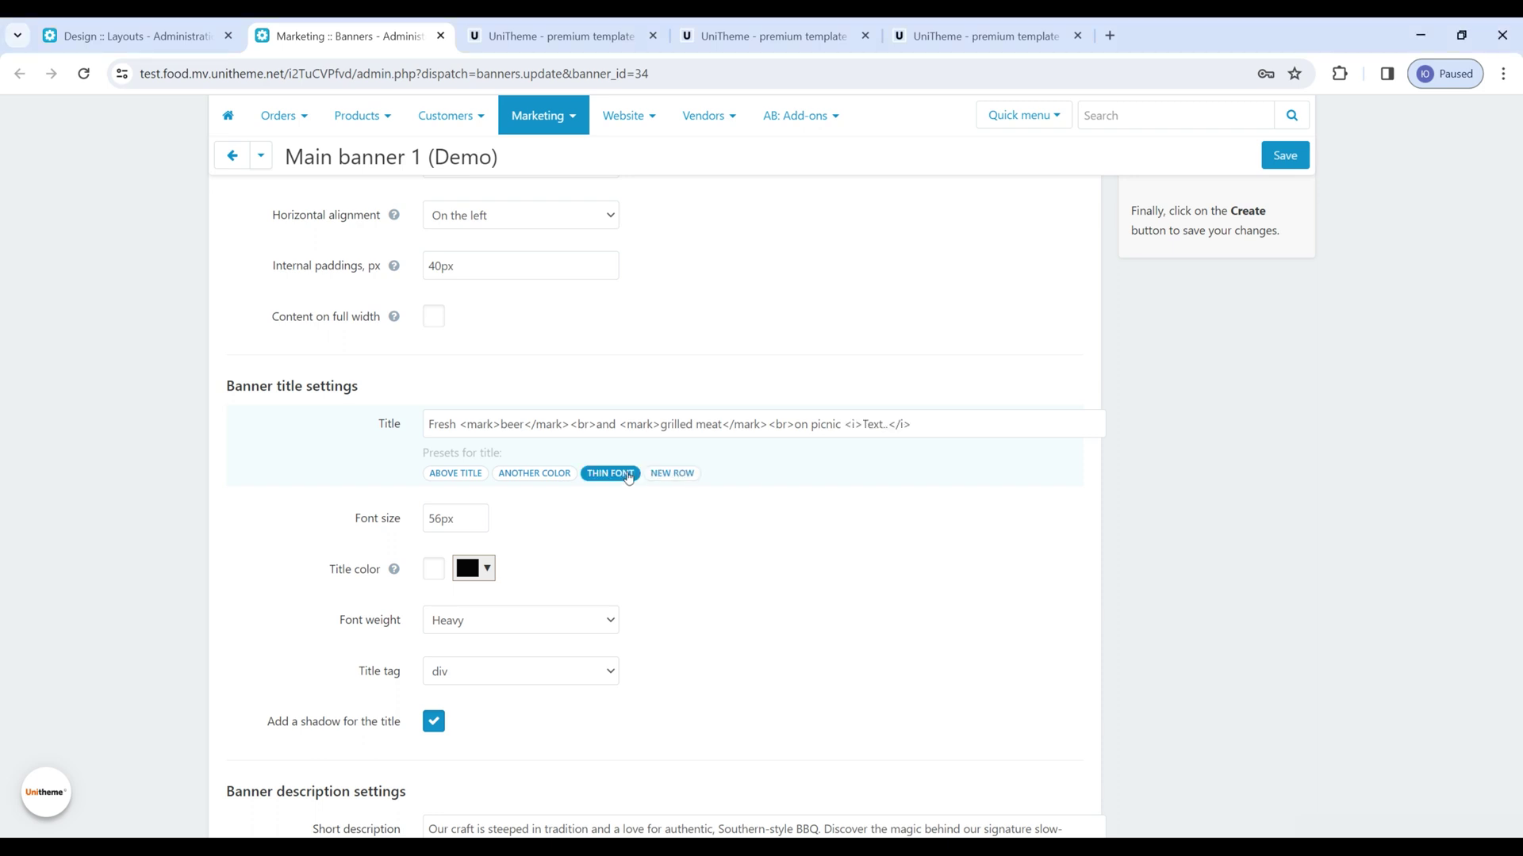
pyautogui.click(628, 477)
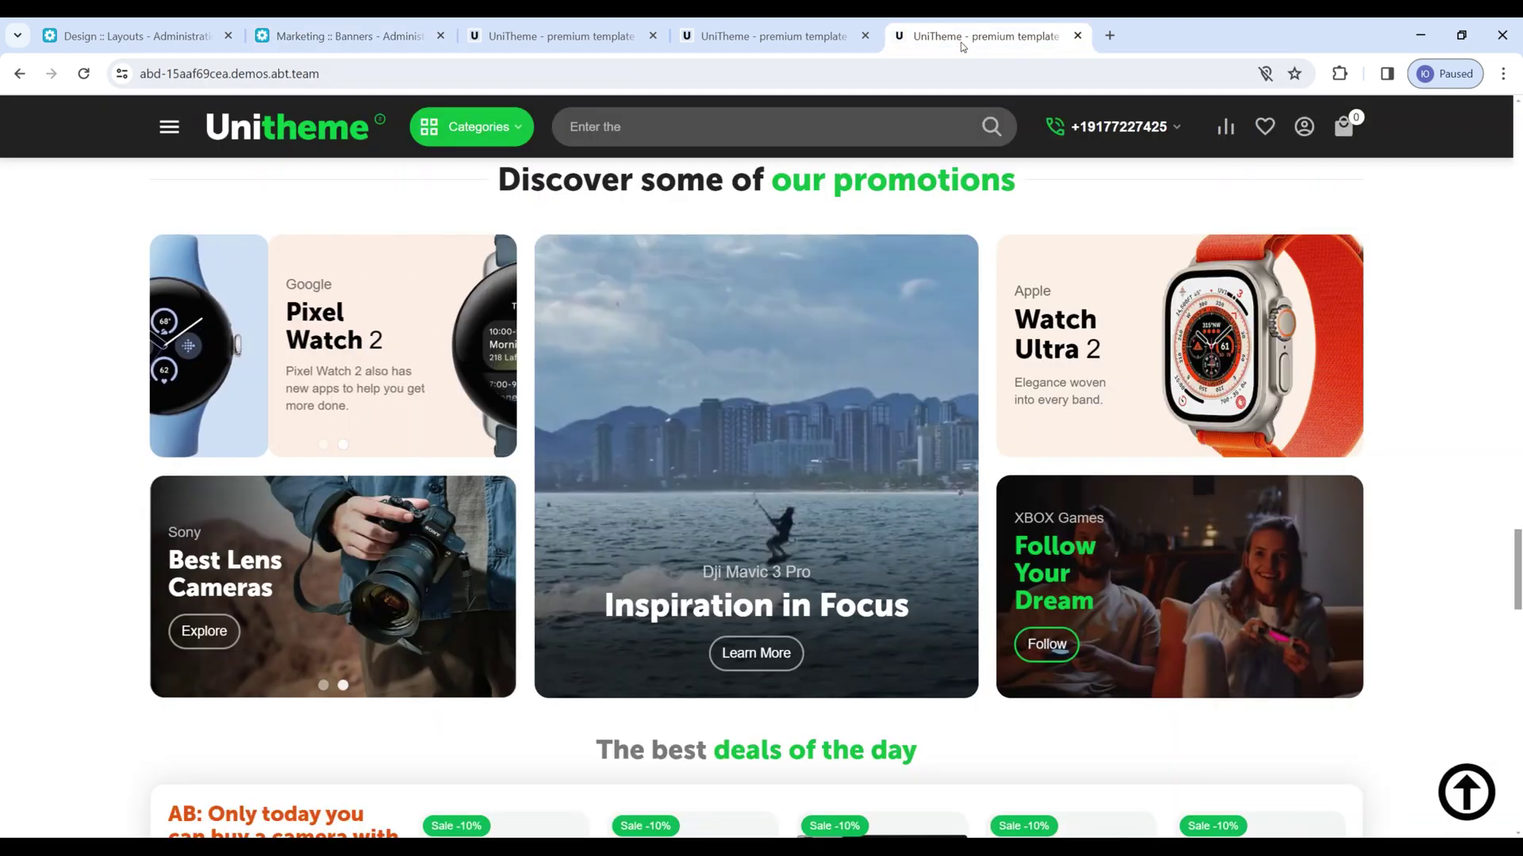
pyautogui.click(960, 39)
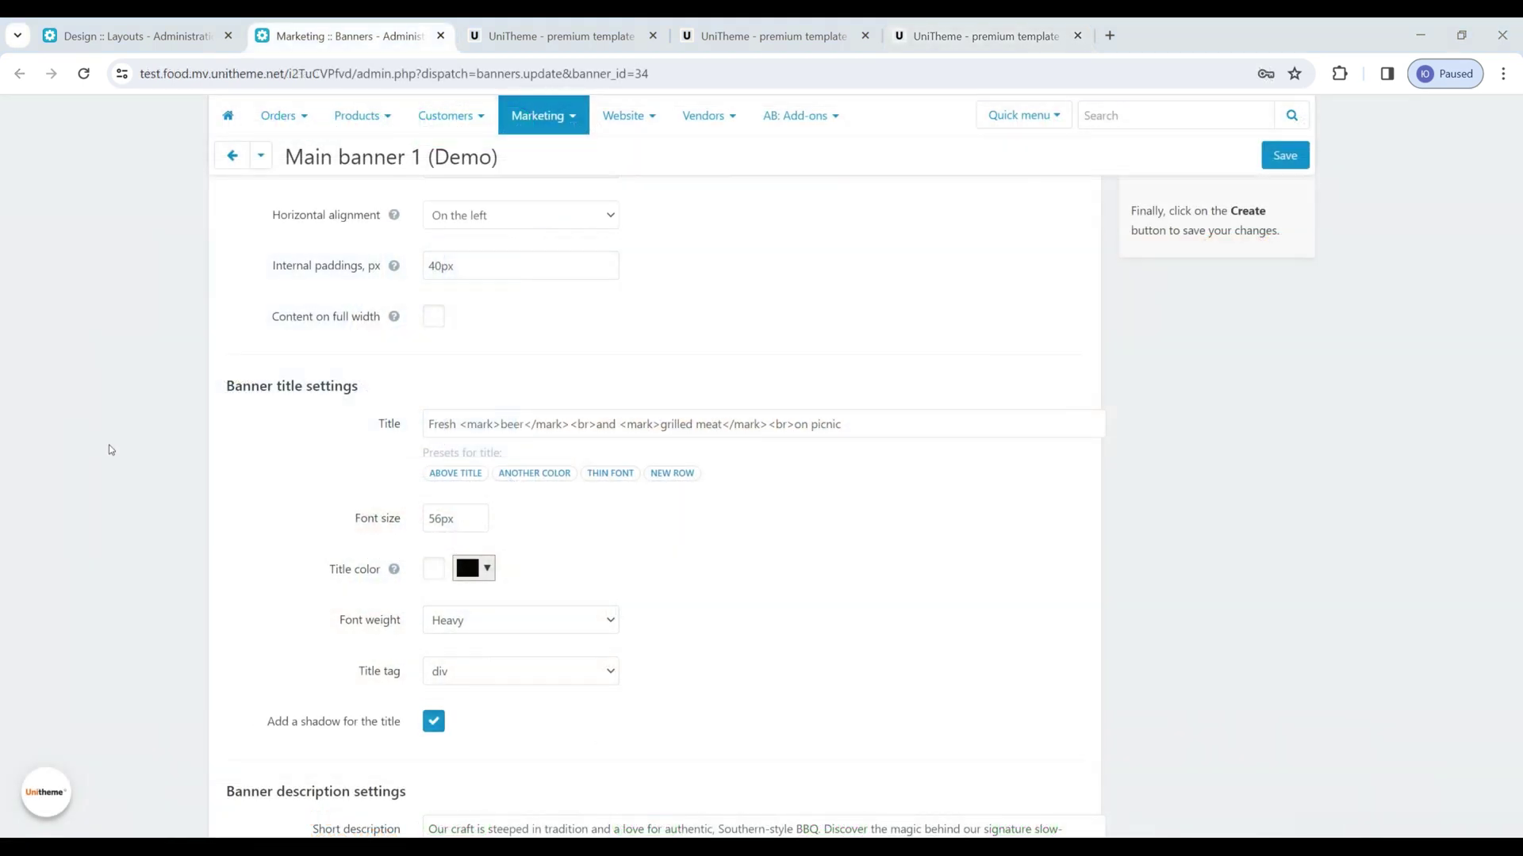
# Try the "Button at the bottom" and "Enlarge image" CSS class presets on Main banner 1 (Demo) and check the demo storefront
pyautogui.scroll(-12, 169, 476)
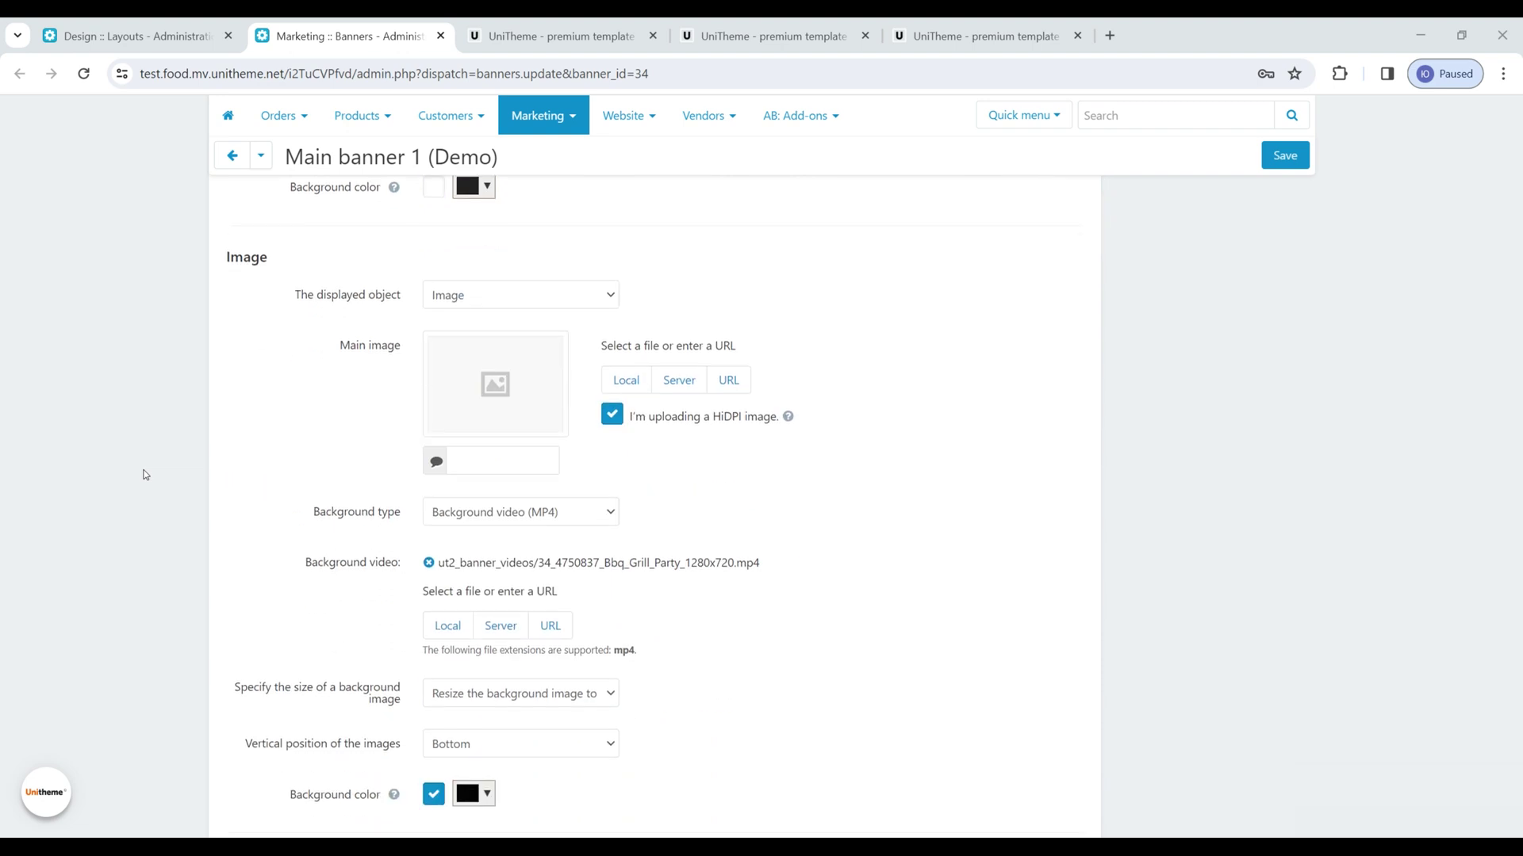
pyautogui.scroll(-11, 145, 475)
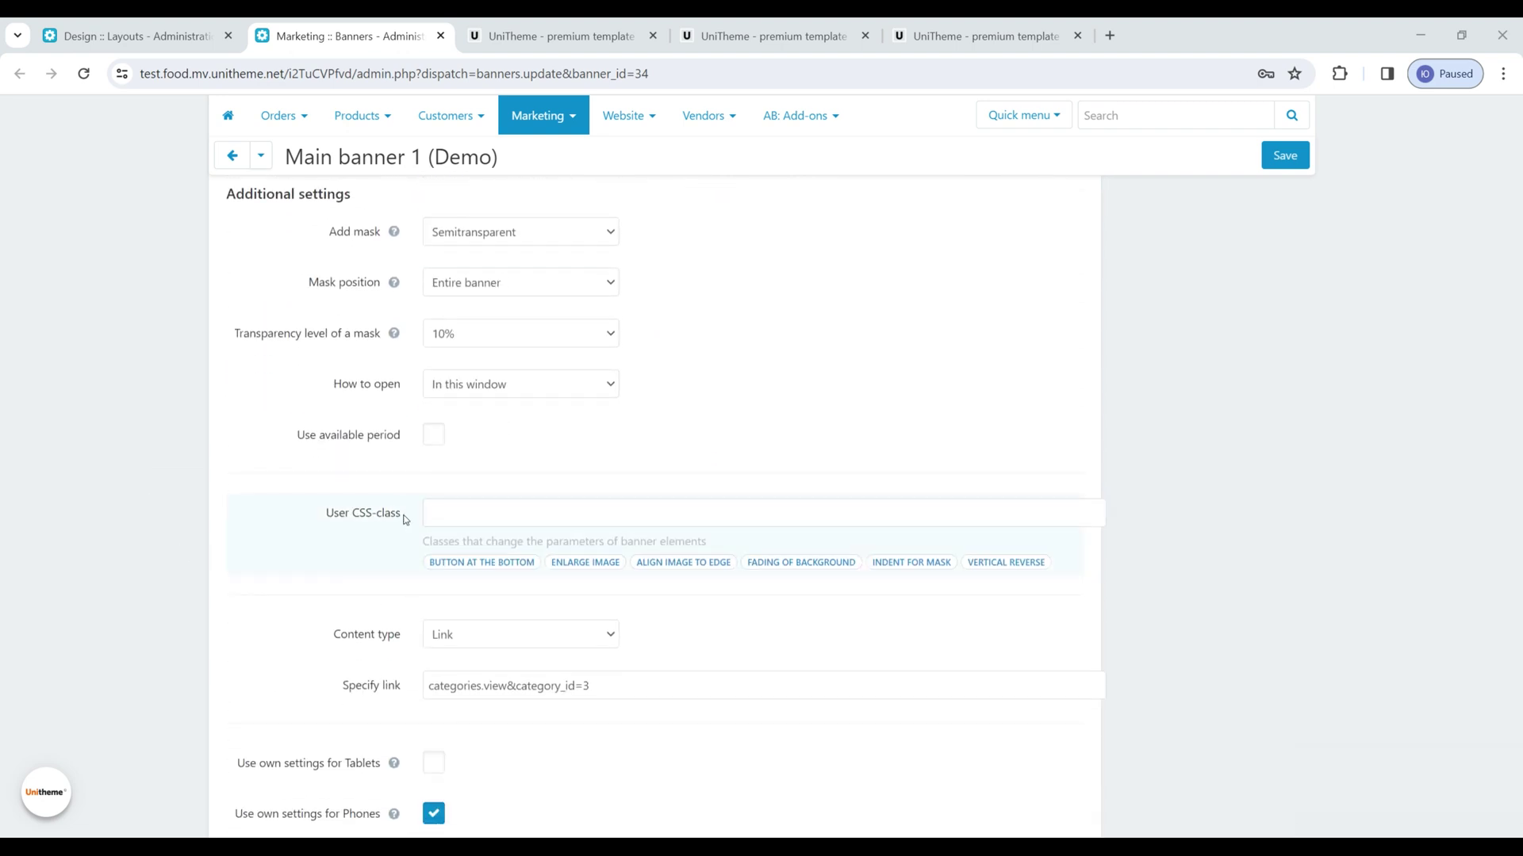
pyautogui.click(470, 563)
pyautogui.click(472, 563)
pyautogui.click(559, 563)
pyautogui.click(558, 563)
pyautogui.click(990, 37)
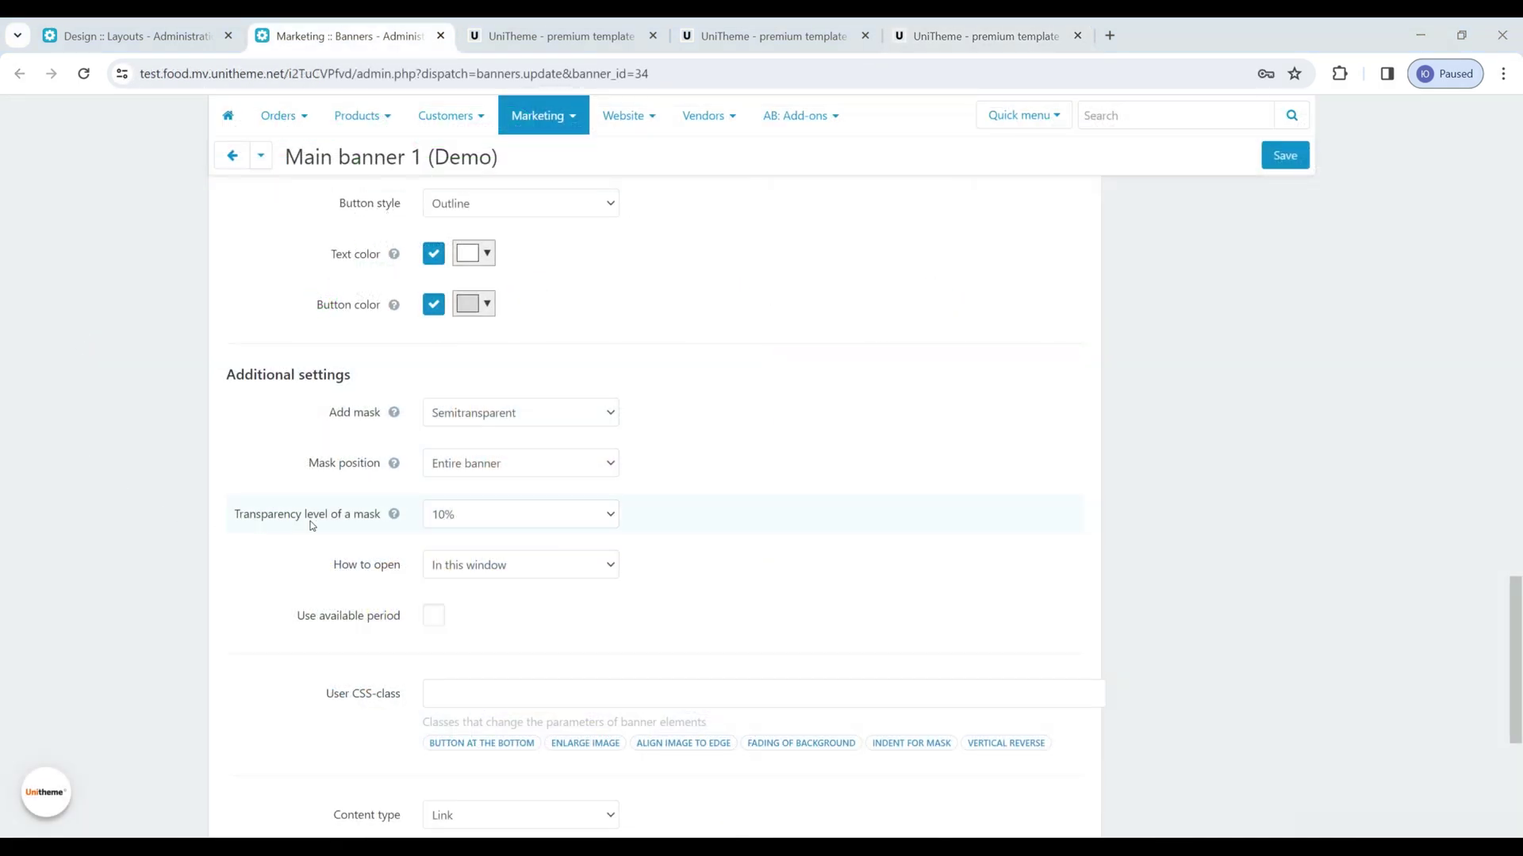
# Check the available transparency levels for the mask of Main banner 1 (Demo), leaving the setting as it is
pyautogui.click(492, 518)
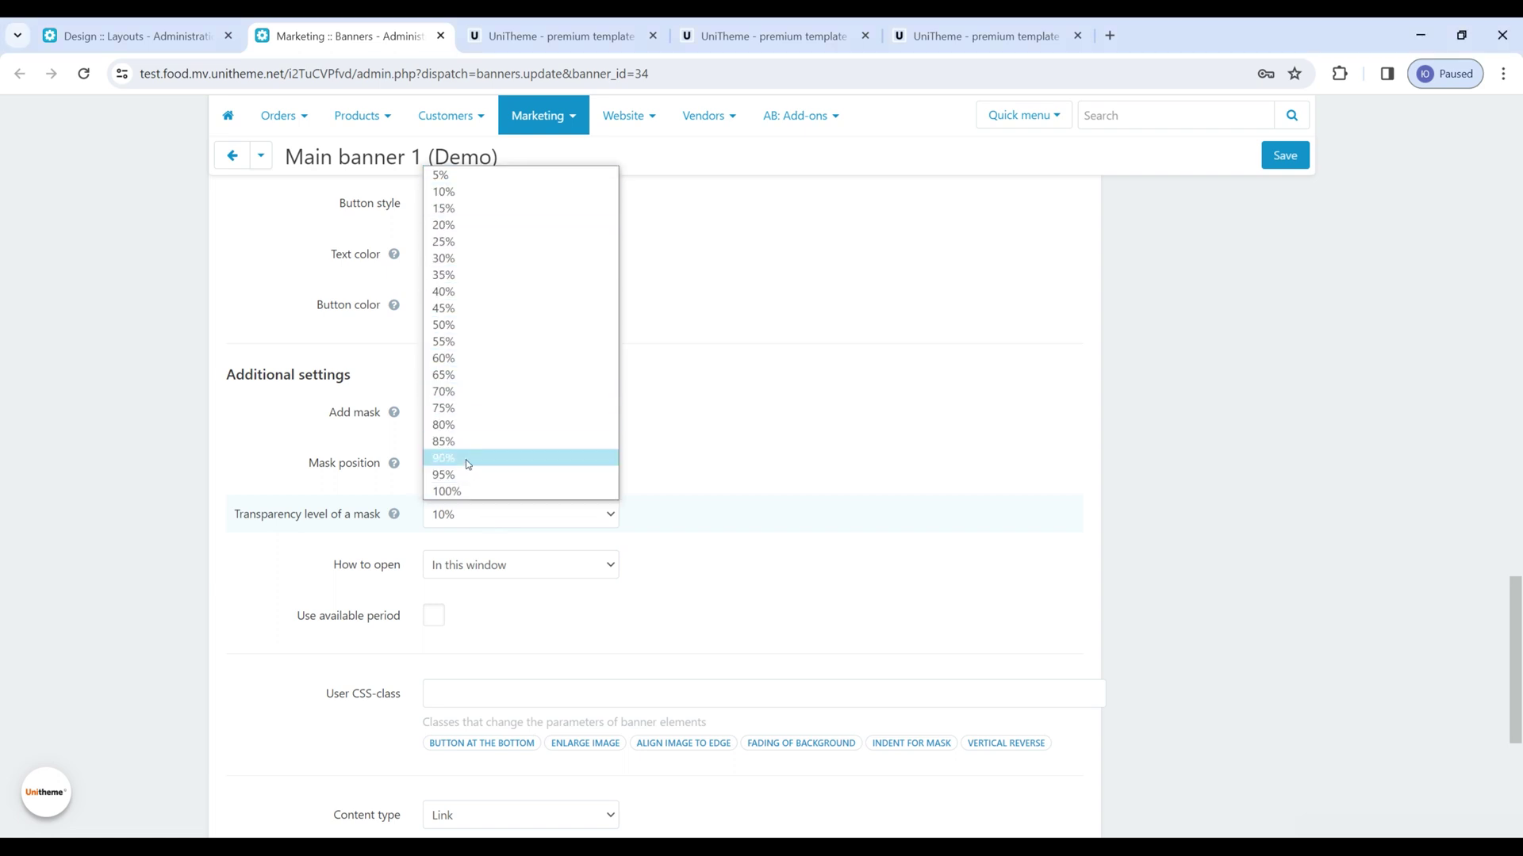
pyautogui.click(1118, 519)
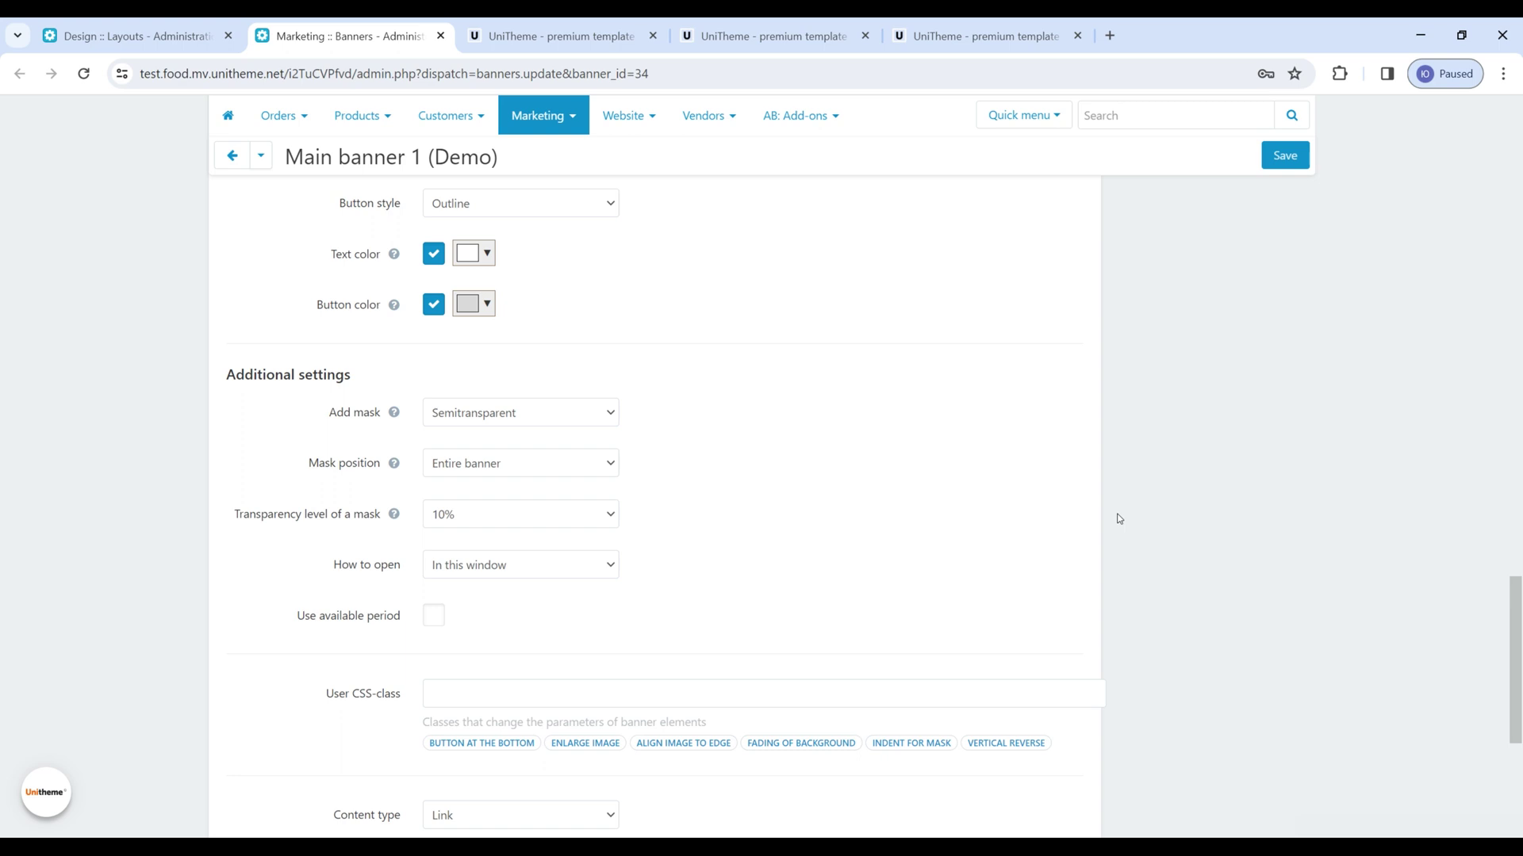
# Set the displayed object of Main banner 1 (Demo) to YouTube video and paste the video's YouTube link into the video ID
pyautogui.scroll(8, 1114, 519)
pyautogui.scroll(3, 1065, 536)
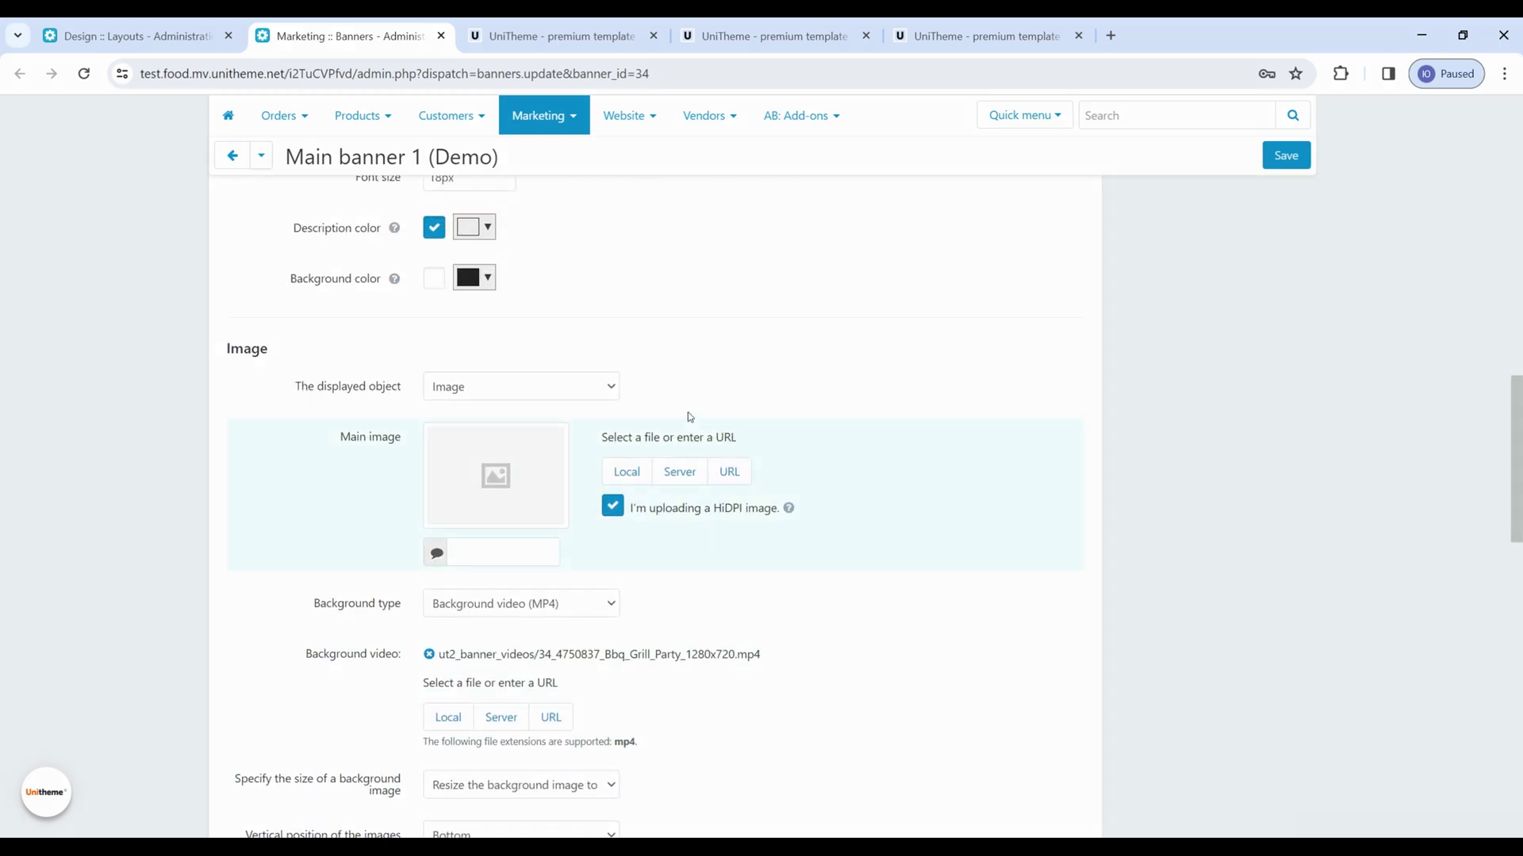
pyautogui.click(509, 394)
pyautogui.click(460, 425)
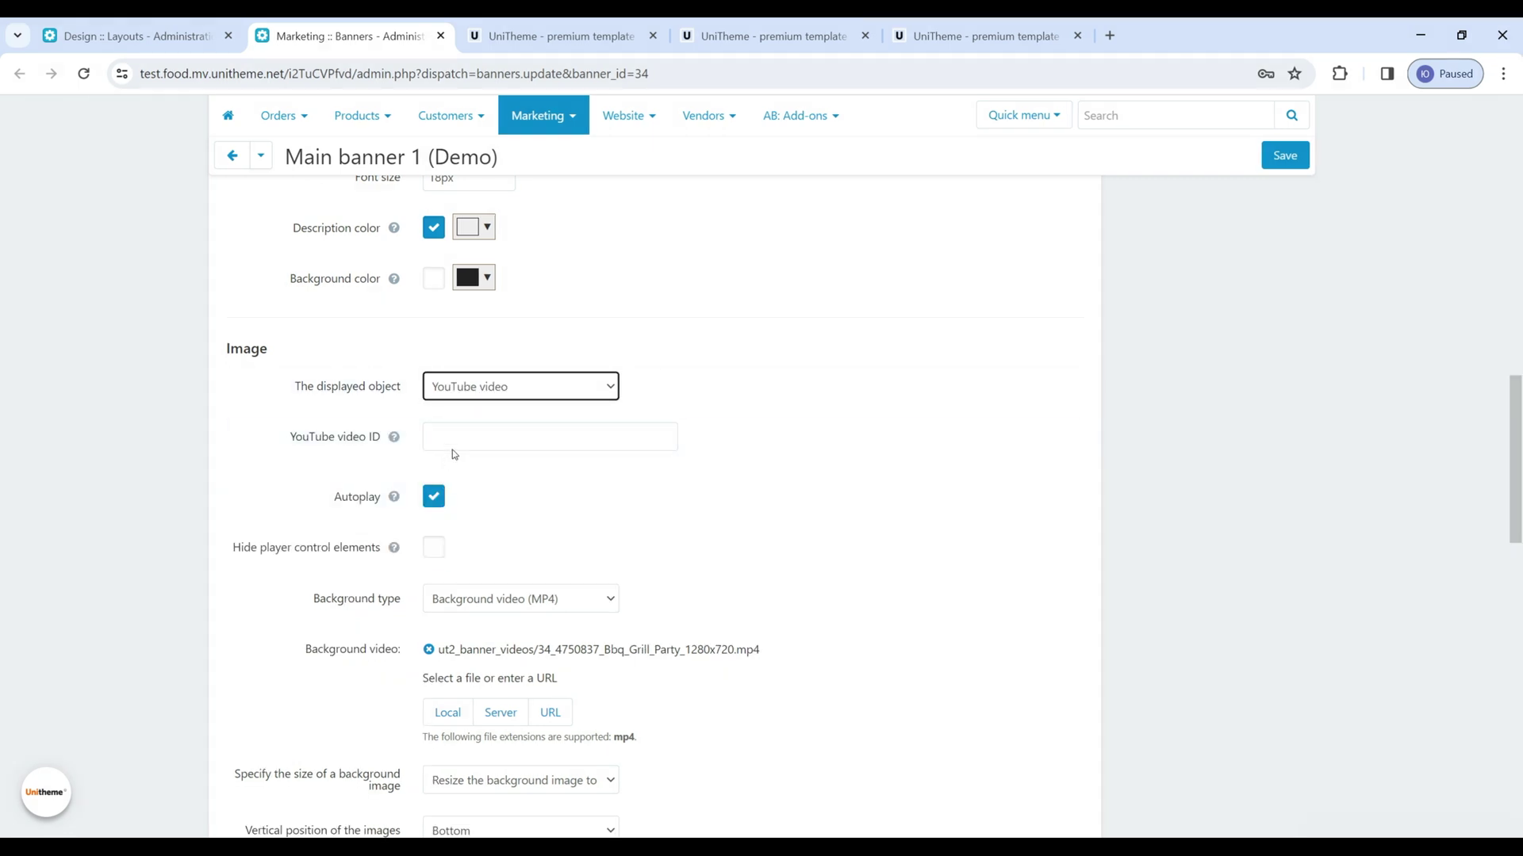
pyautogui.click(458, 442)
pyautogui.hotkey('ctrl', 'v')
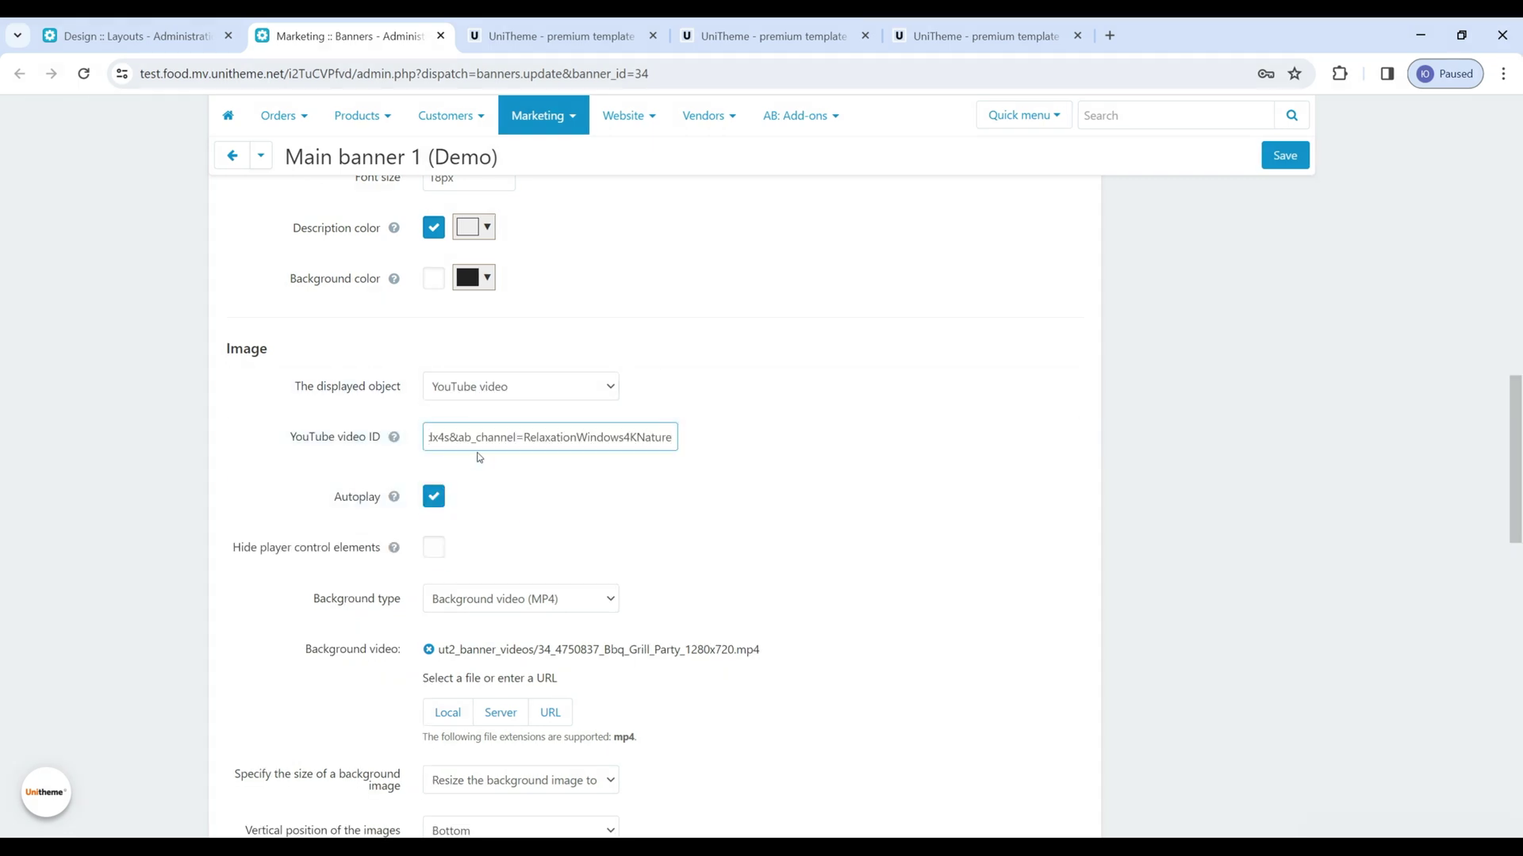
pyautogui.click(312, 484)
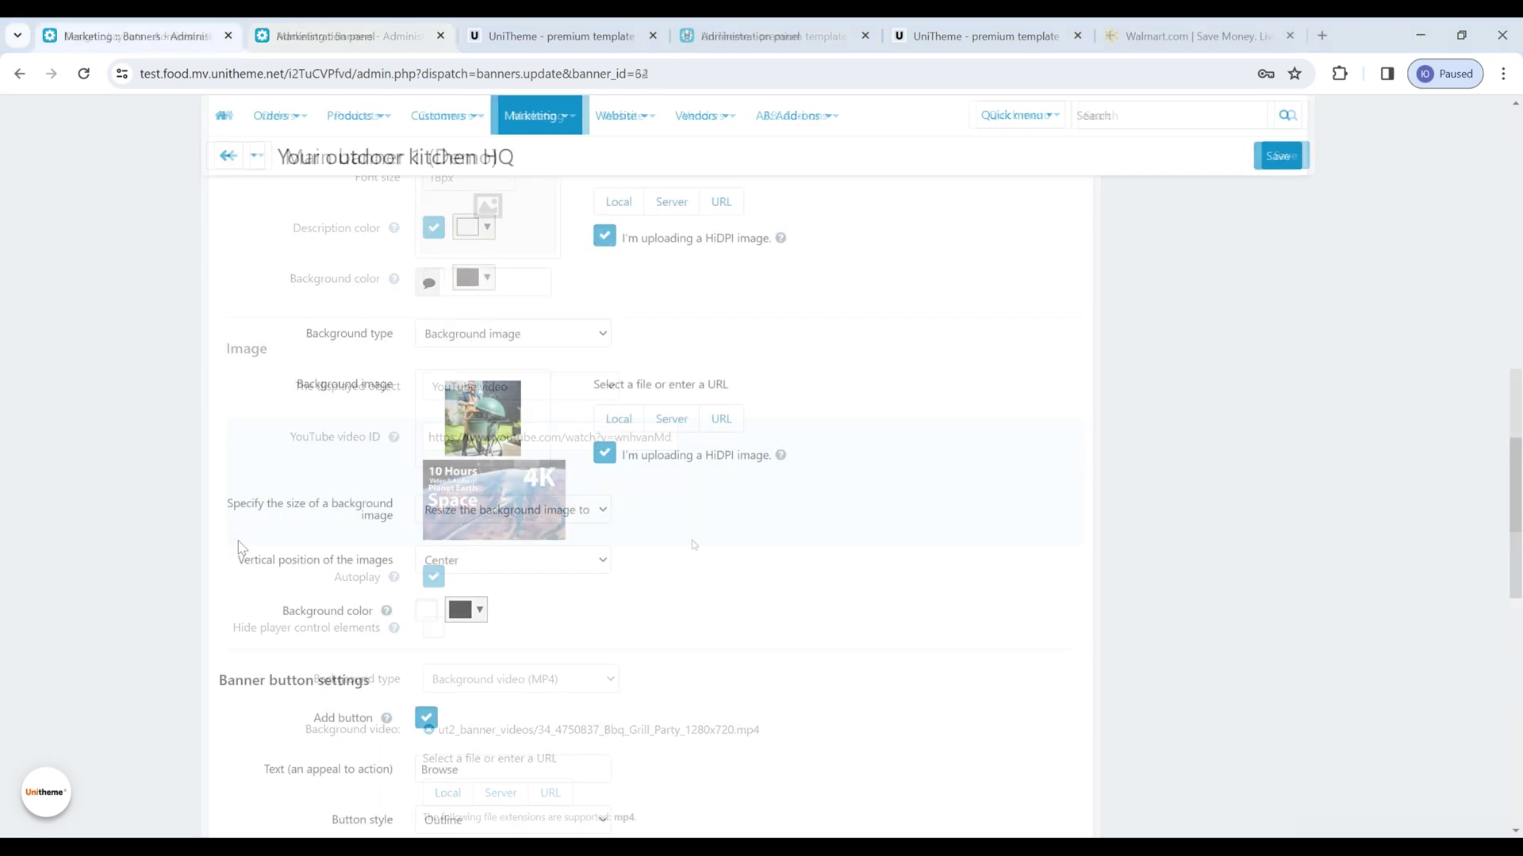
# Check the vertical image position options of the "Your outdoor kitchen HQ" banner, leaving the setting as it is
pyautogui.scroll(1, 203, 255)
pyautogui.scroll(1, 203, 250)
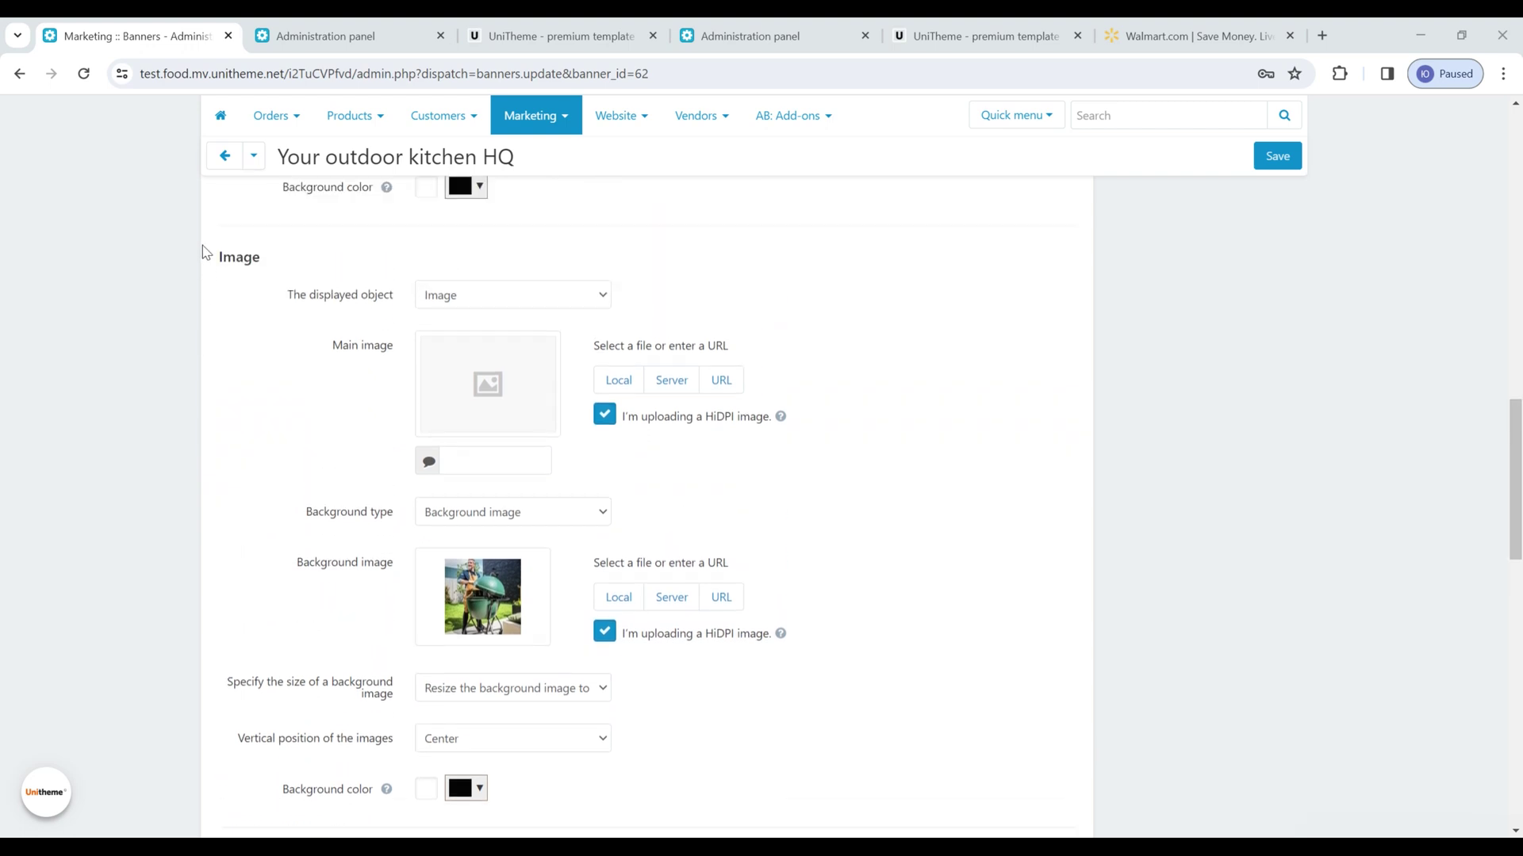
pyautogui.scroll(-2, 191, 507)
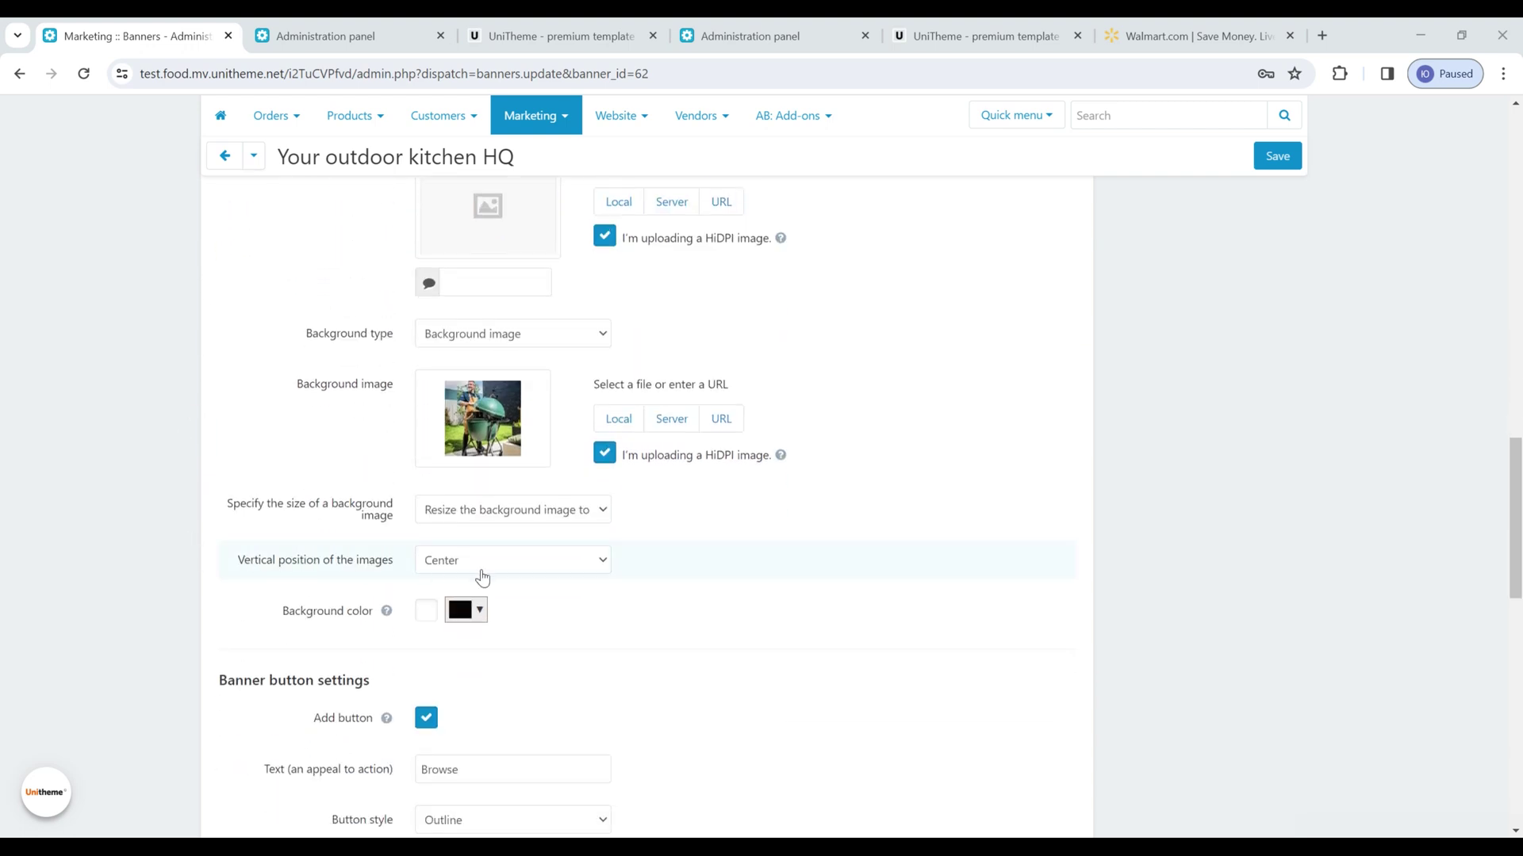
pyautogui.click(539, 567)
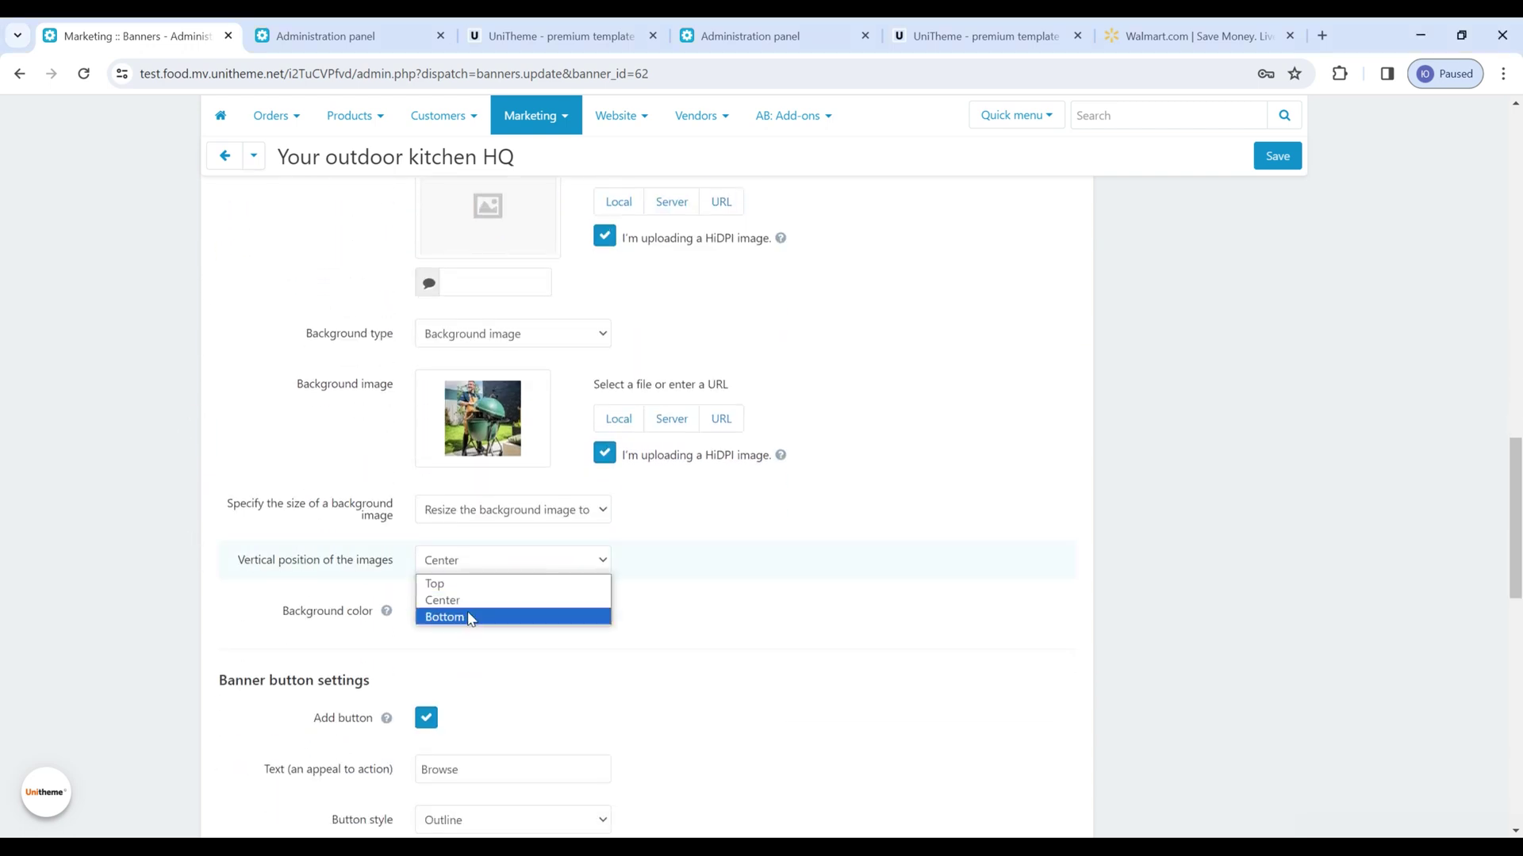
pyautogui.click(960, 602)
# Check the button style options of Main banner 1 (Demo) and compare them with the banner buttons on the storefront homepage
pyautogui.scroll(-3, 175, 487)
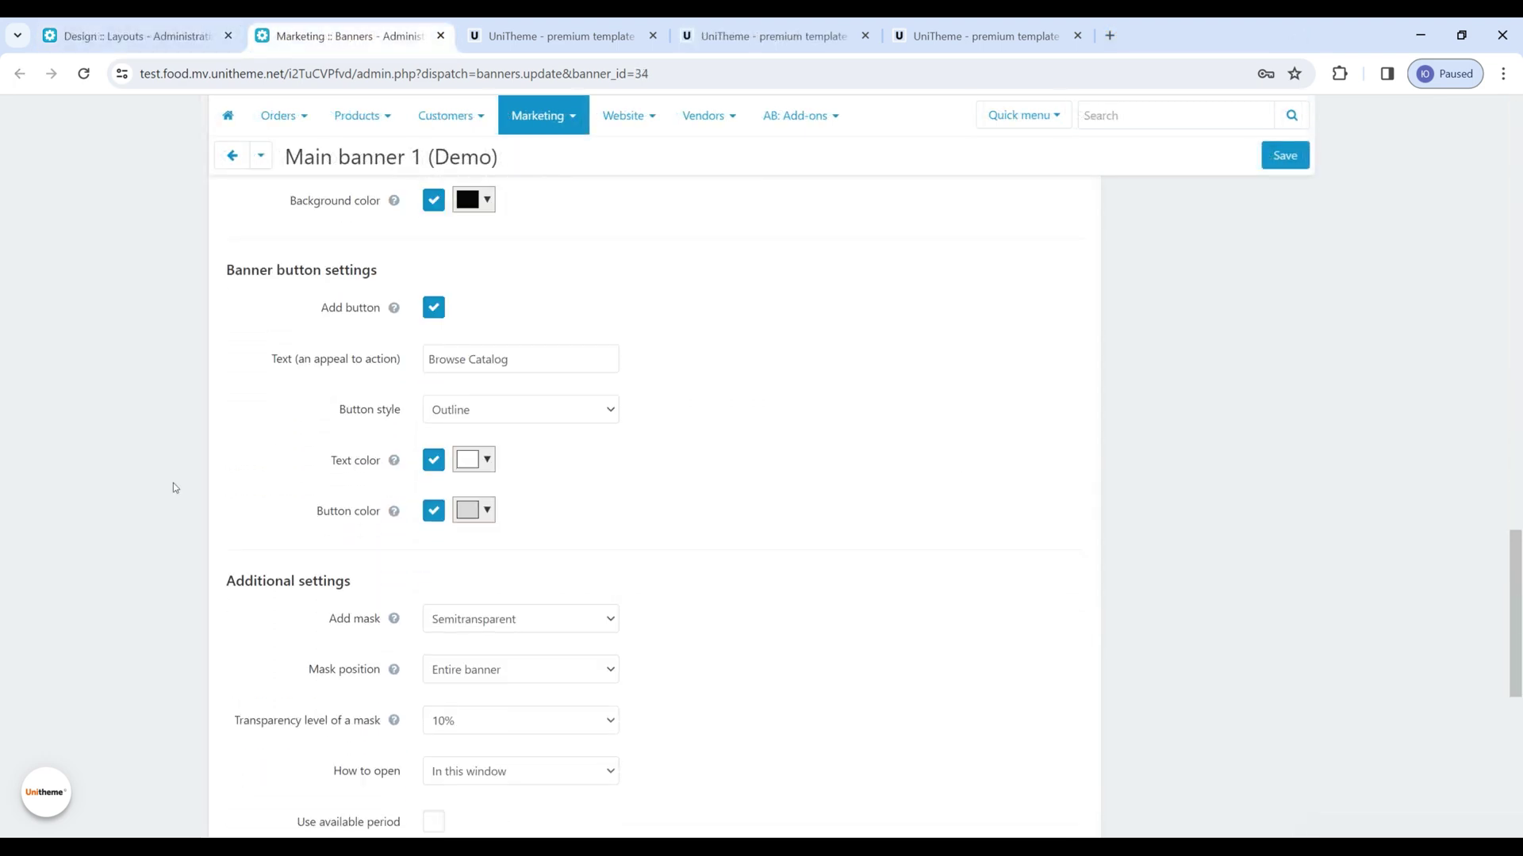
pyautogui.click(492, 385)
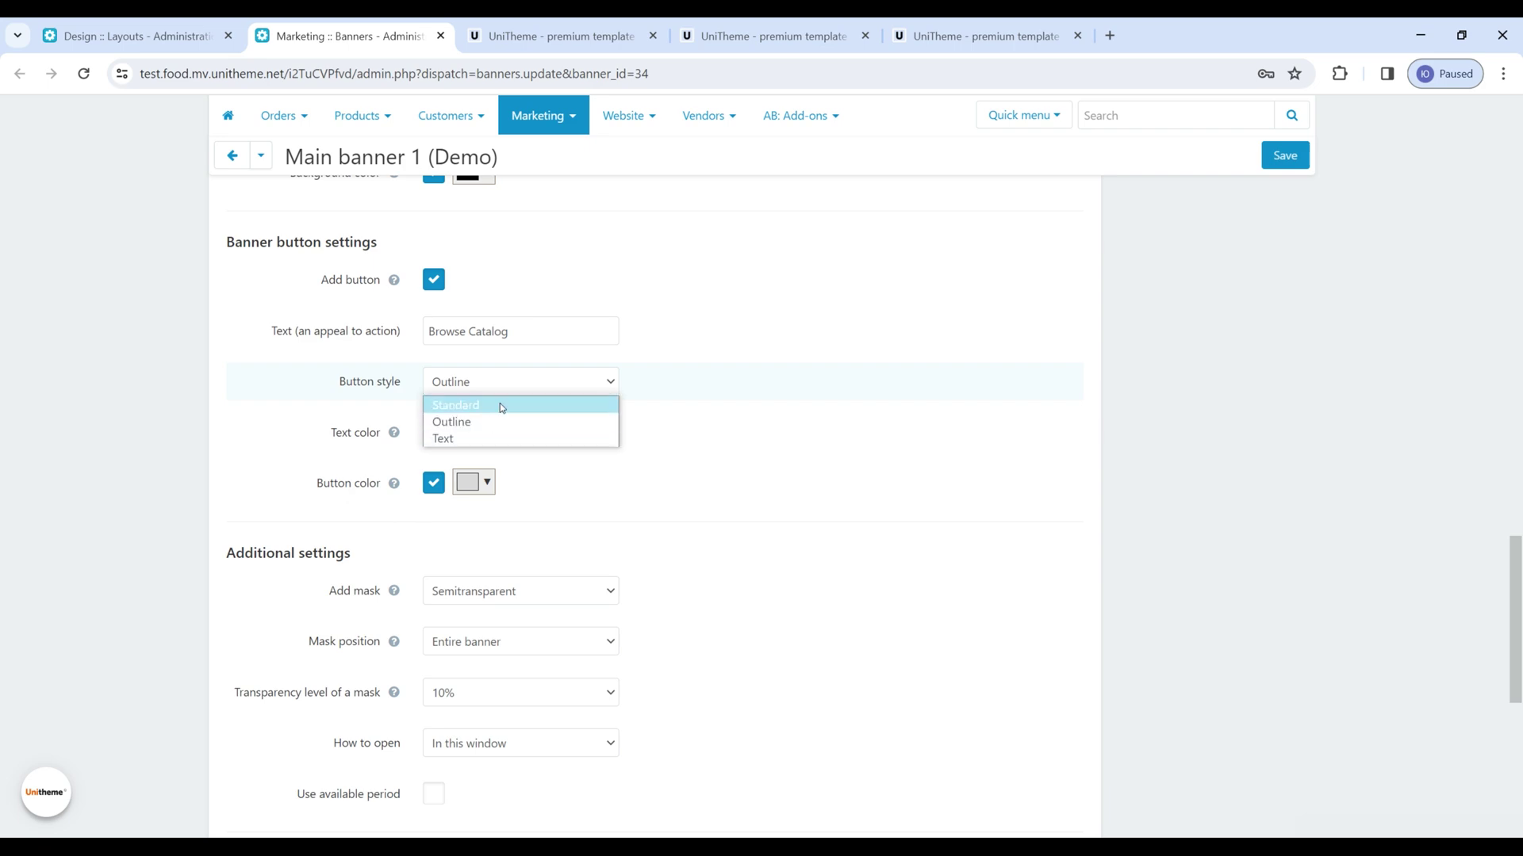
pyautogui.click(571, 37)
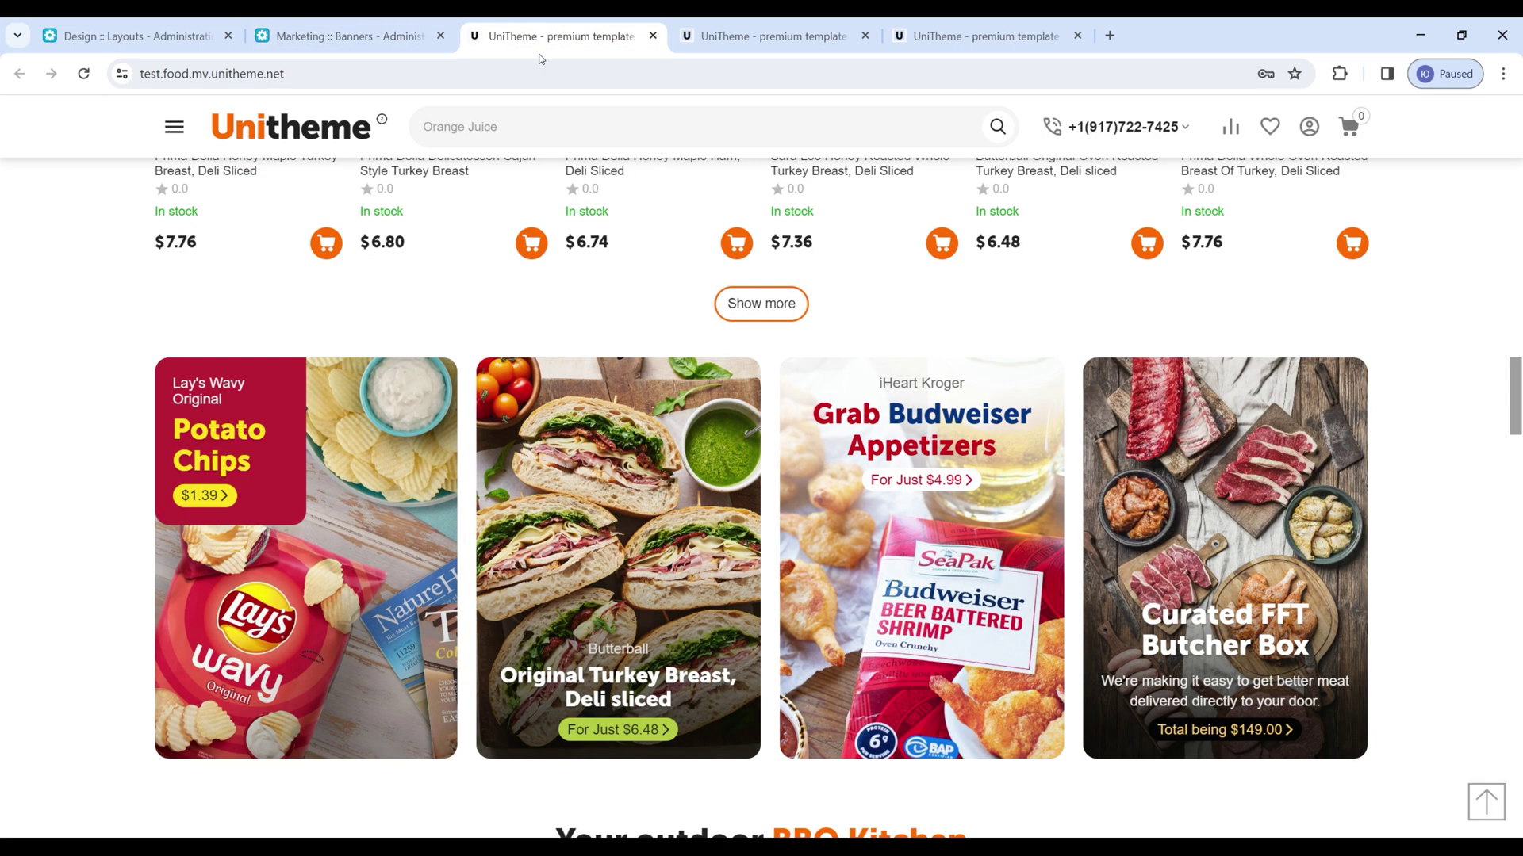
pyautogui.scroll(-1, 125, 270)
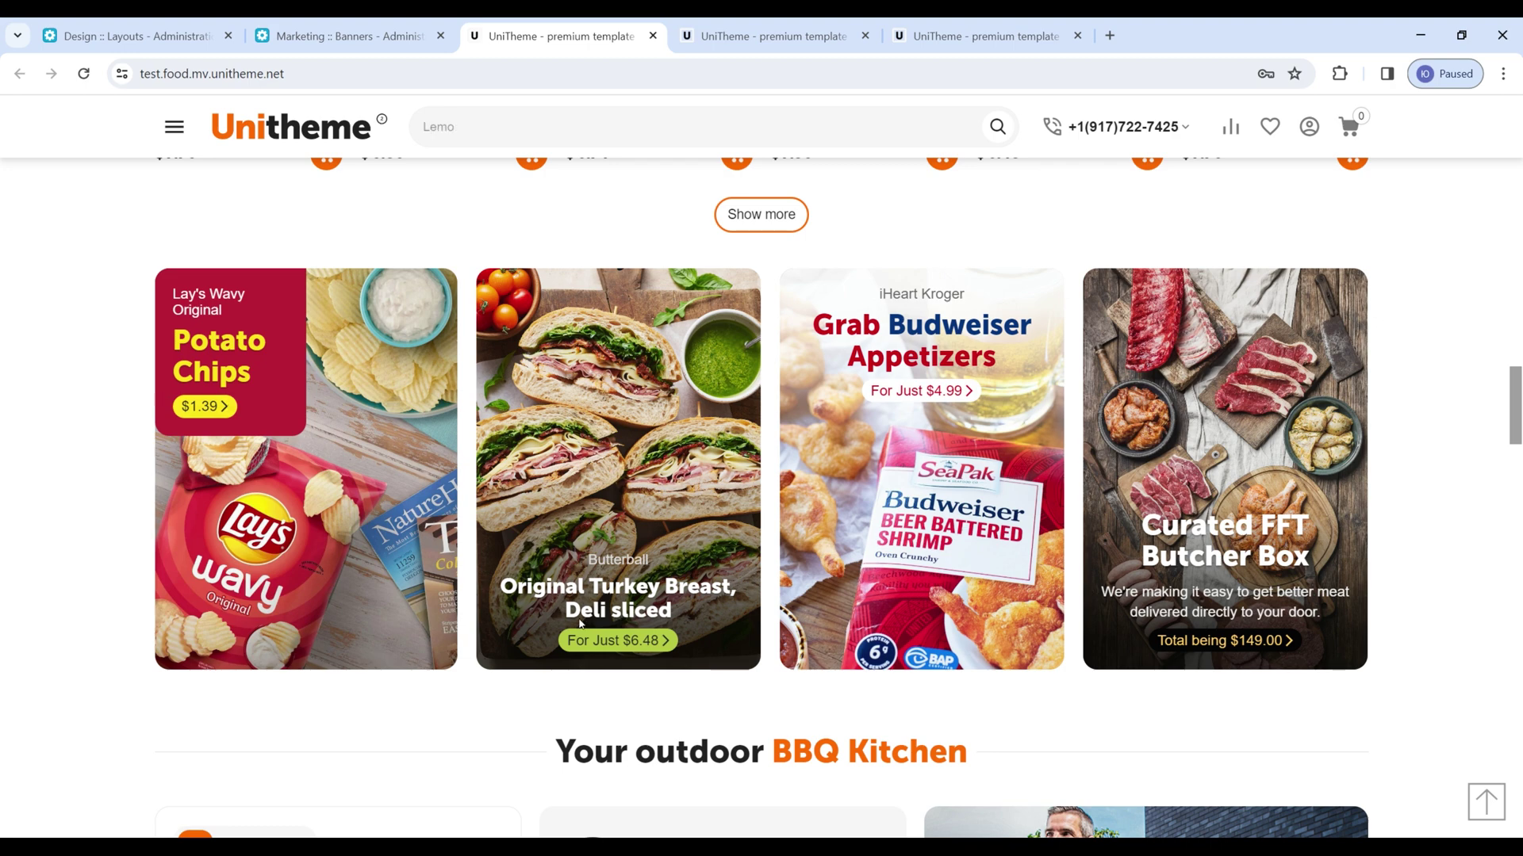
pyautogui.scroll(-4, 931, 554)
pyautogui.scroll(-5, 931, 554)
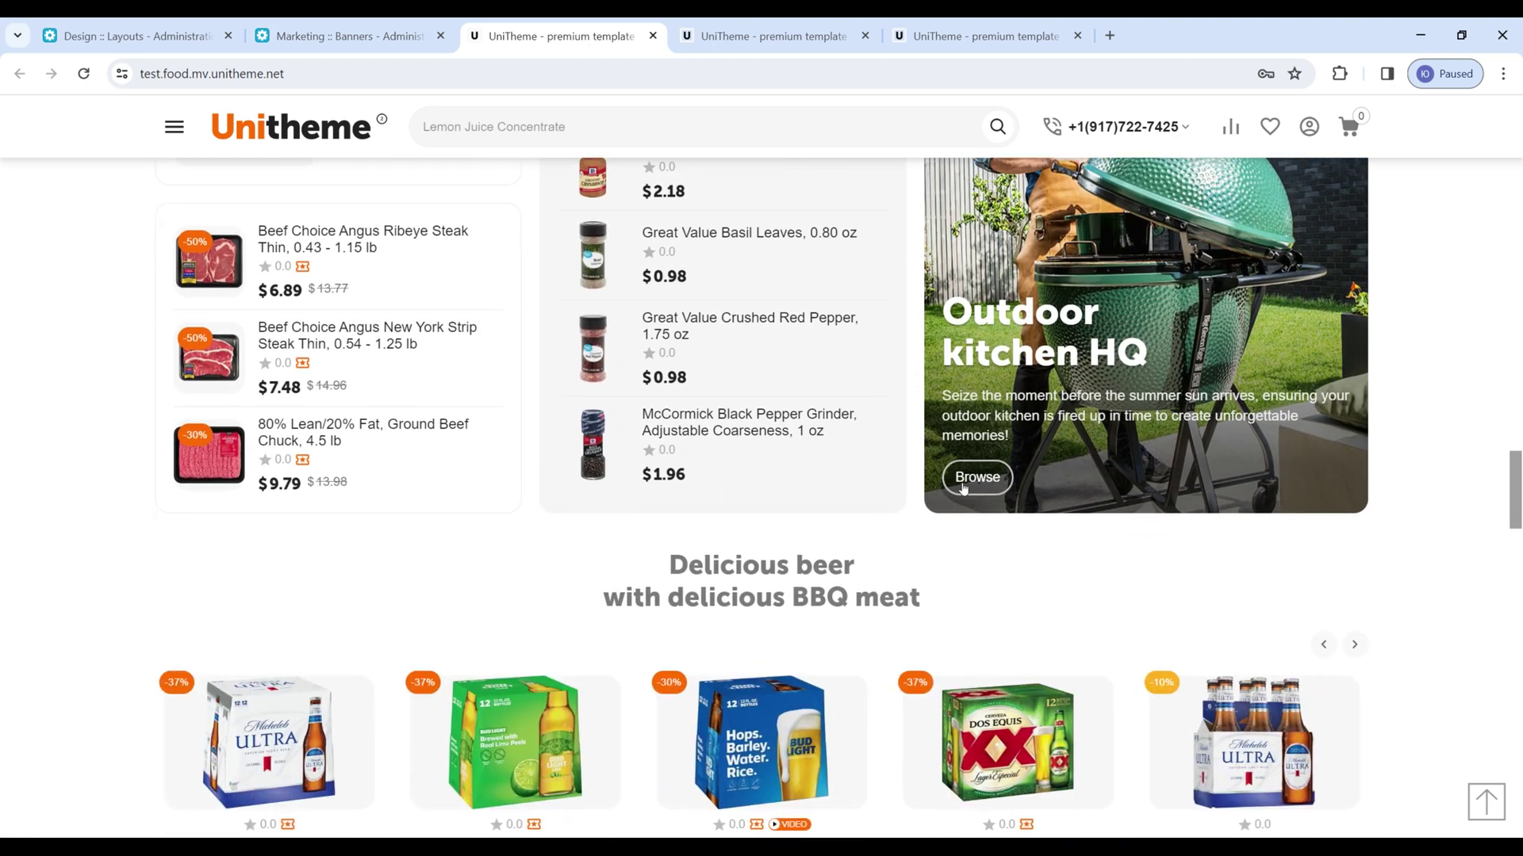
pyautogui.scroll(16, 969, 488)
pyautogui.scroll(4, 969, 494)
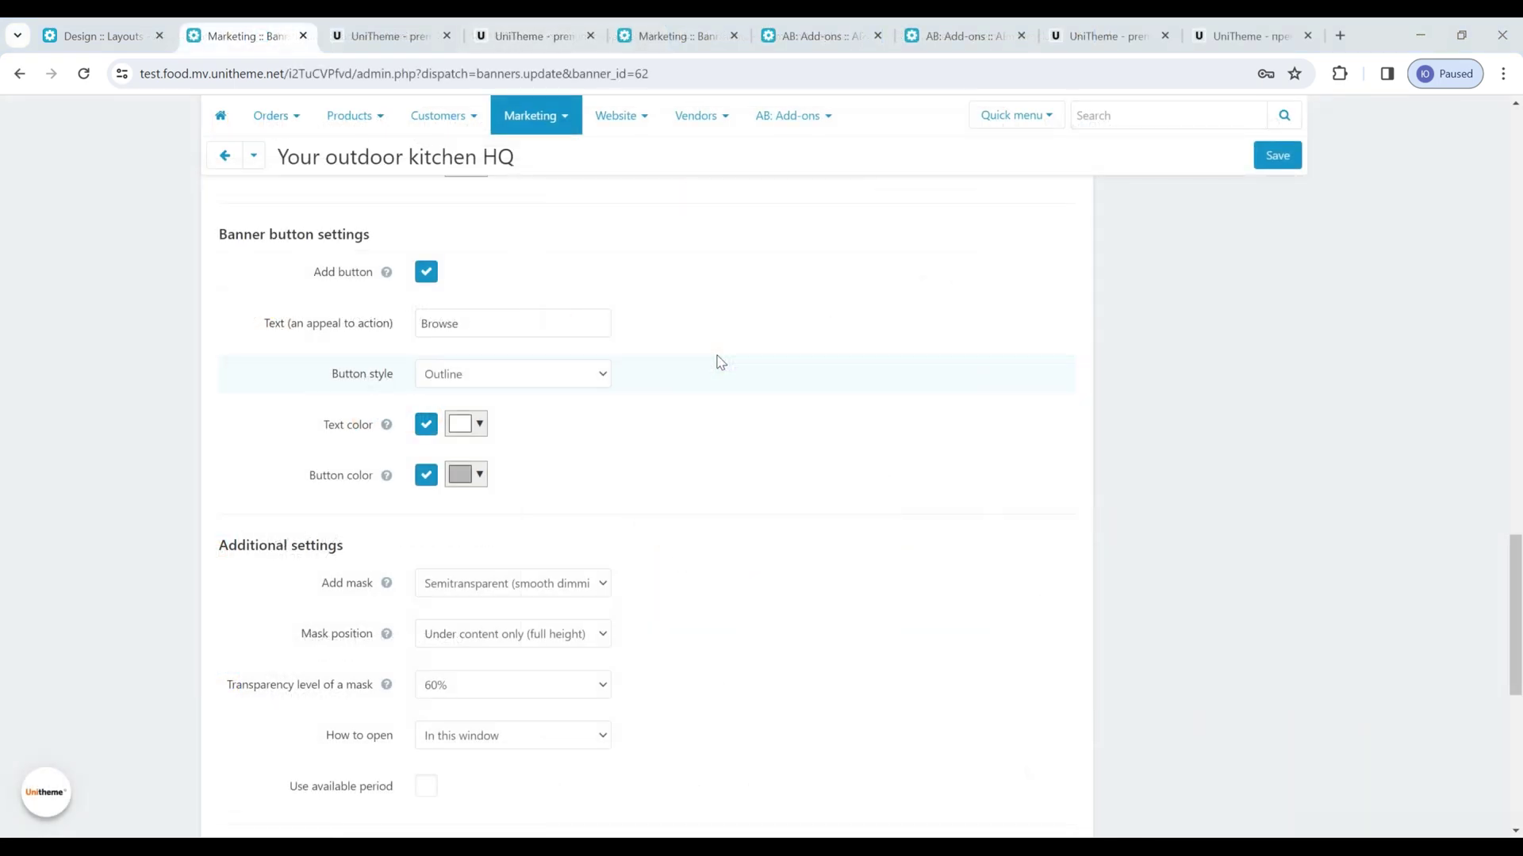
pyautogui.scroll(-1, 720, 362)
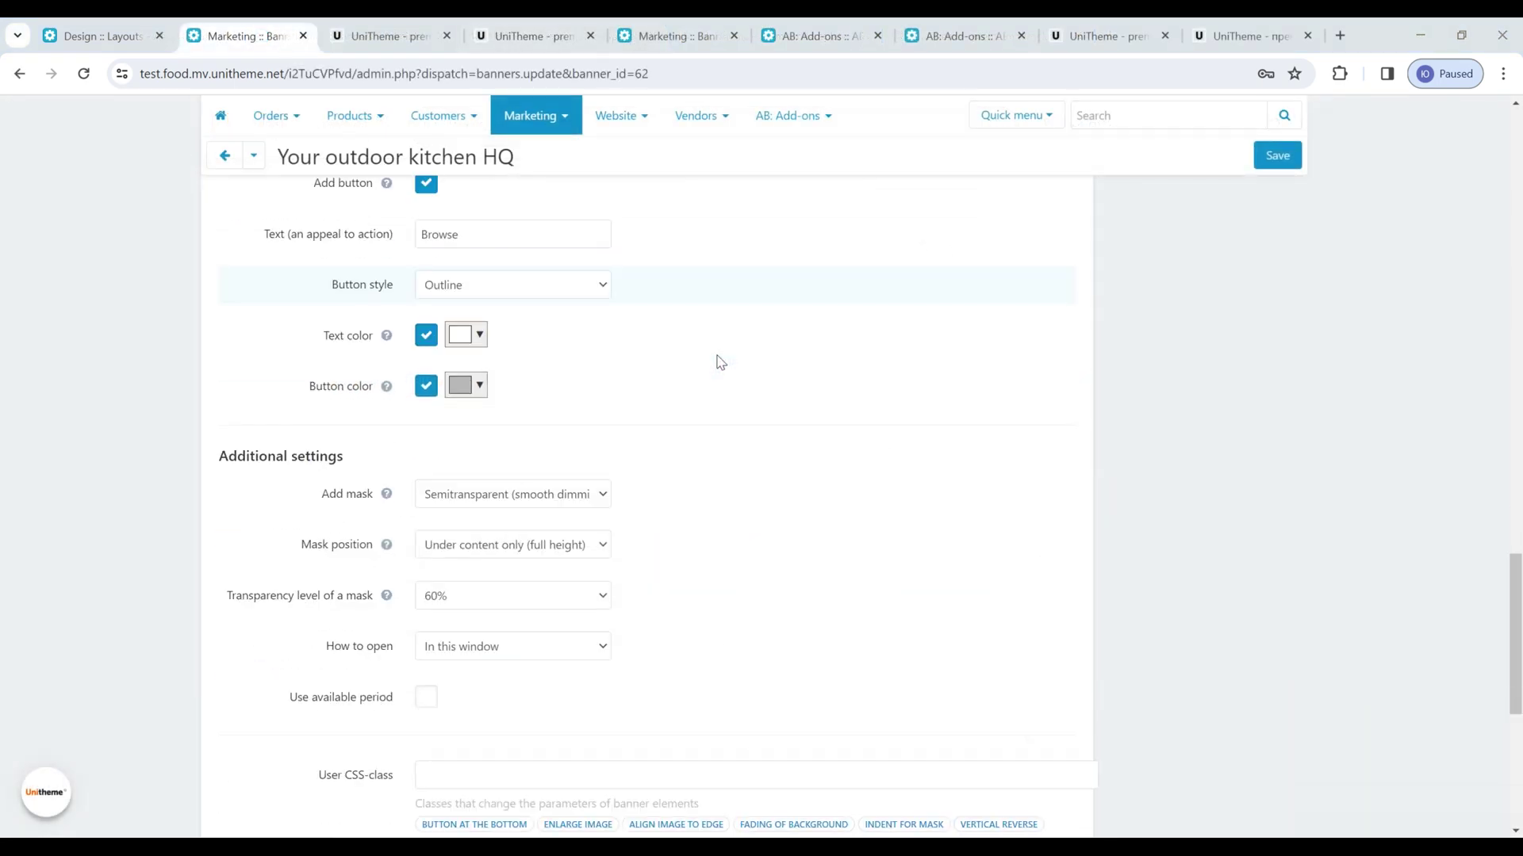
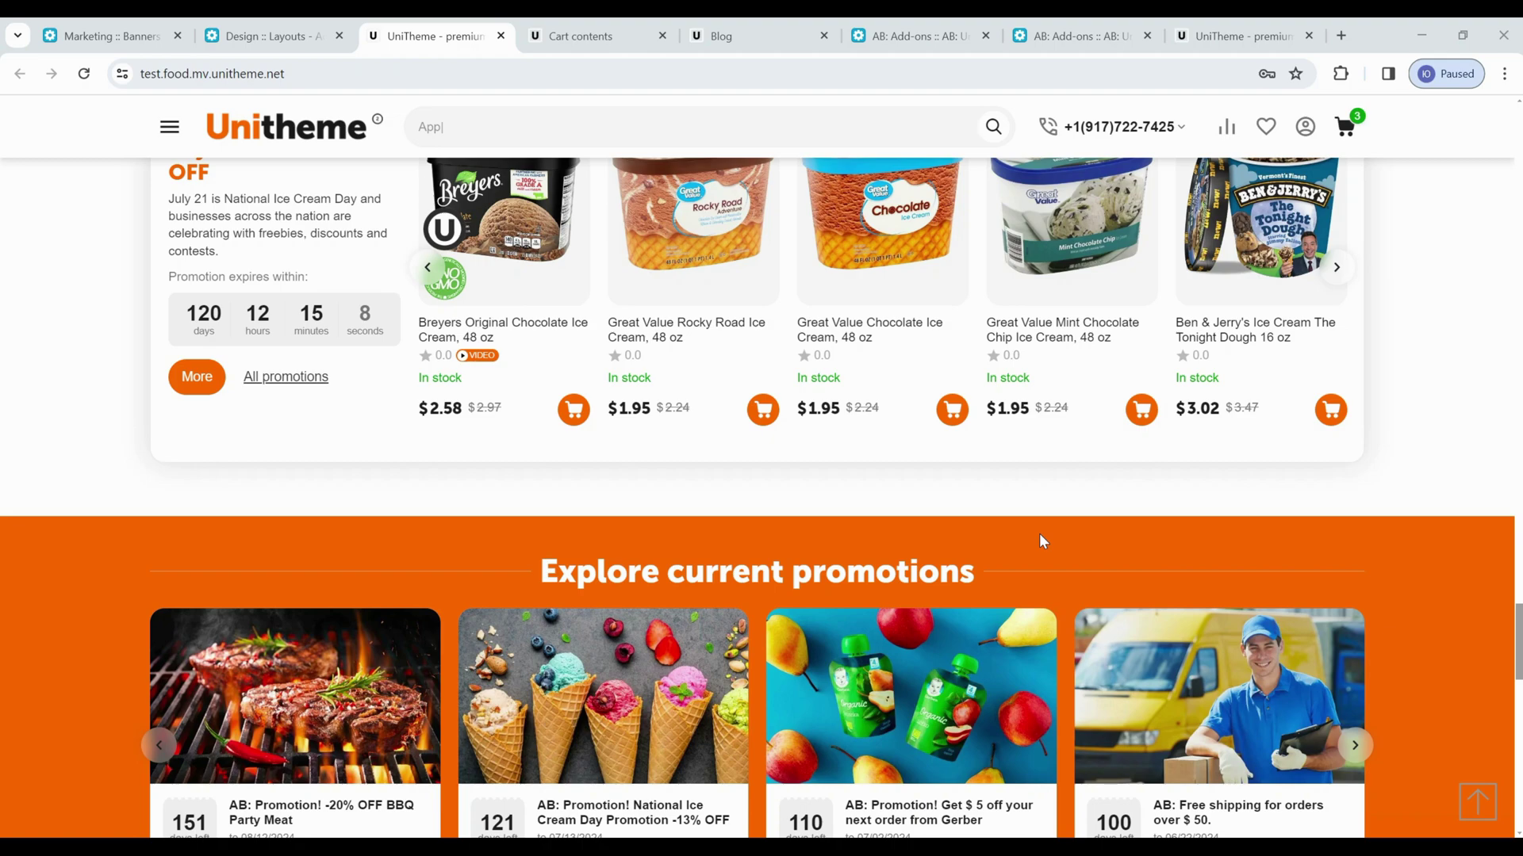
# Look over the storefront homepage's promotion banners, the National Ice Cream Day promotion block and the current promotions section
pyautogui.scroll(10, 1519, 616)
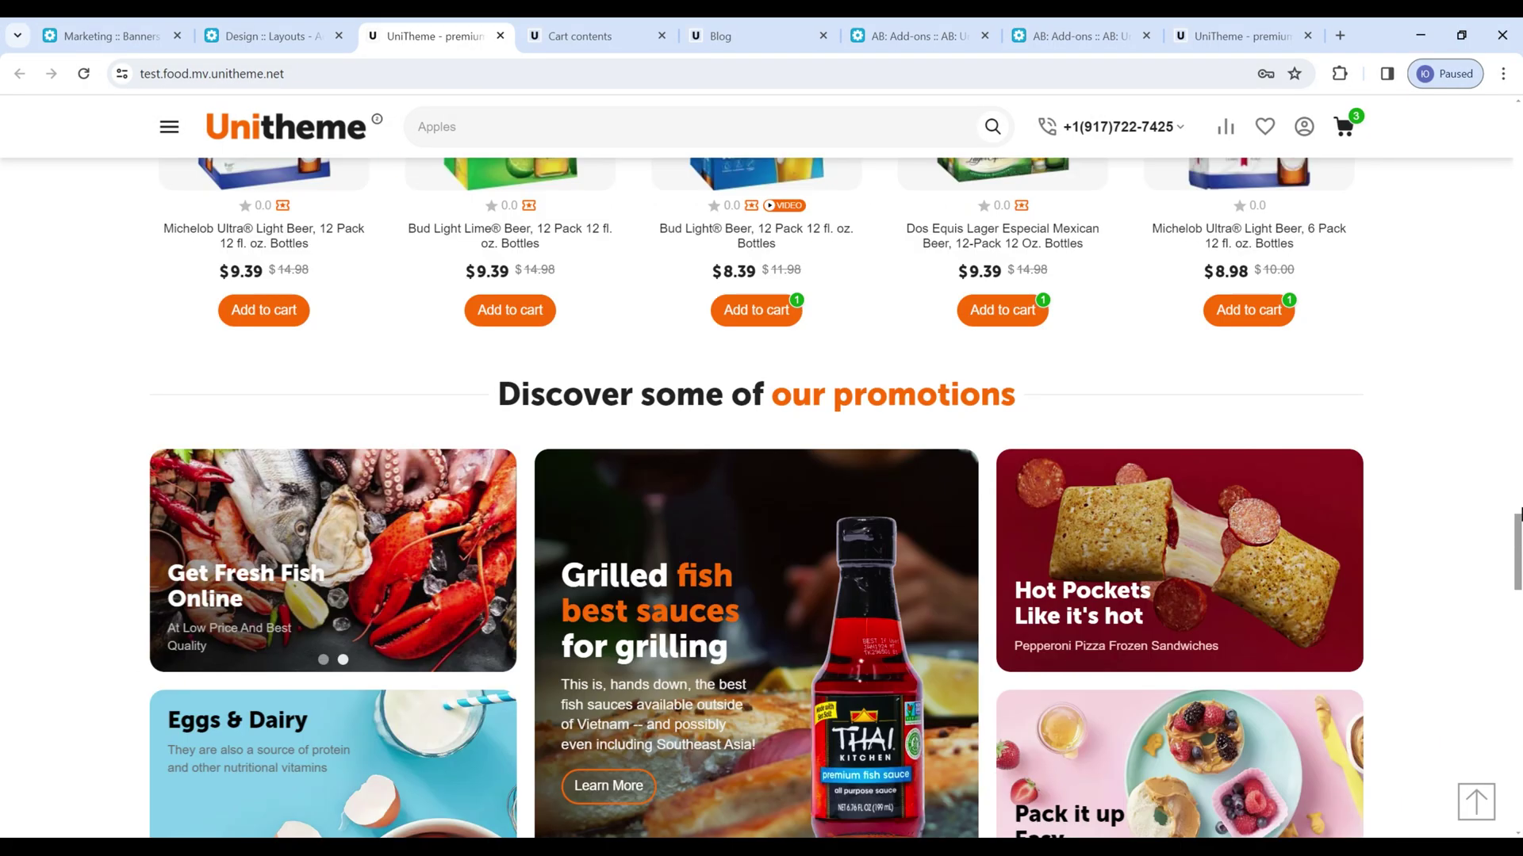
pyautogui.scroll(-5, 1519, 623)
pyautogui.scroll(-7, 1519, 623)
pyautogui.scroll(3, 1488, 608)
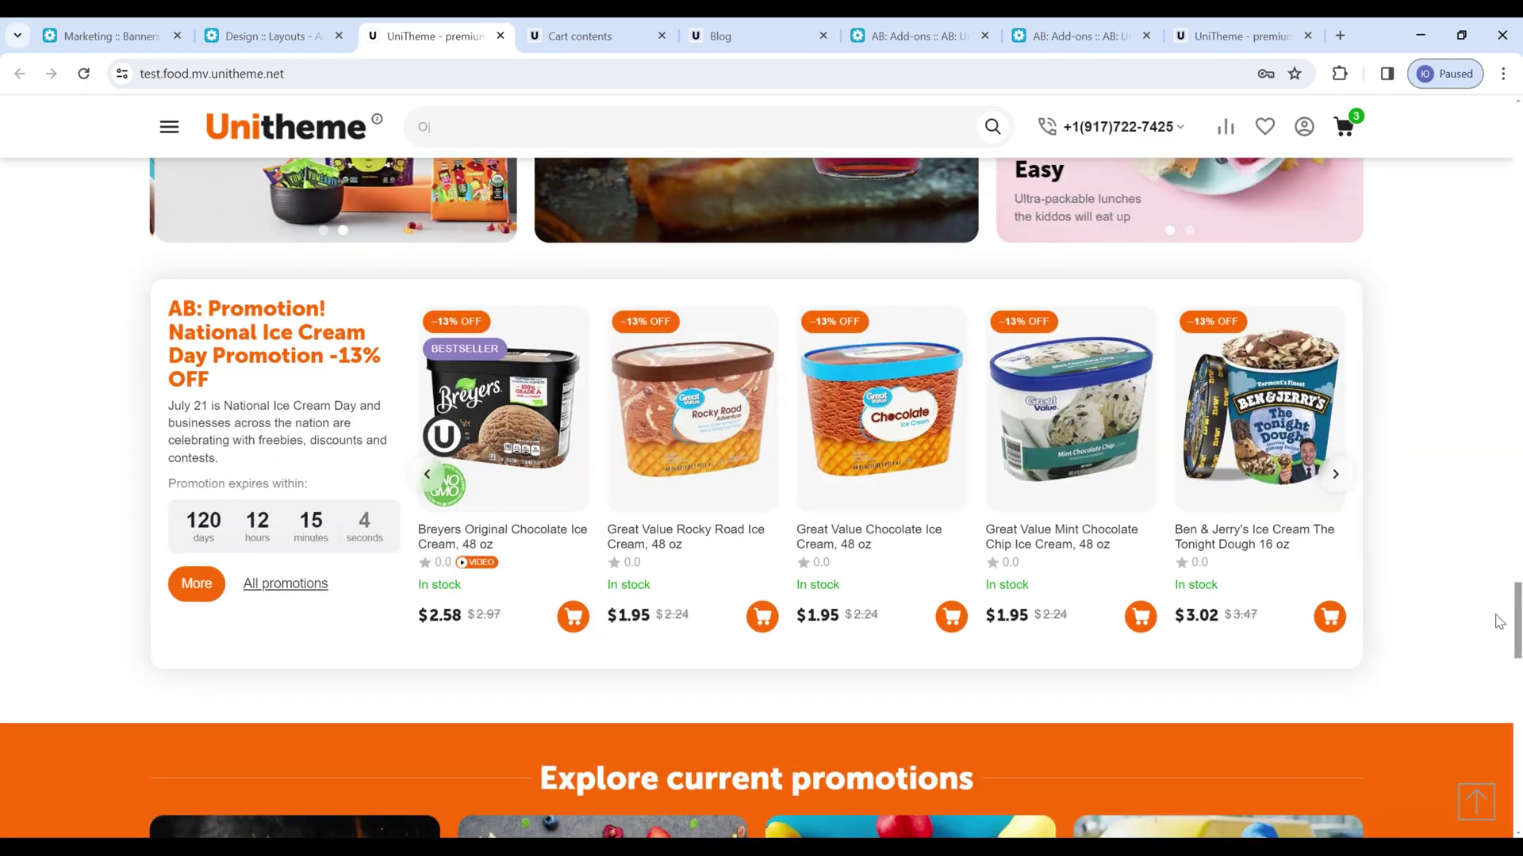
pyautogui.scroll(-4, 1488, 608)
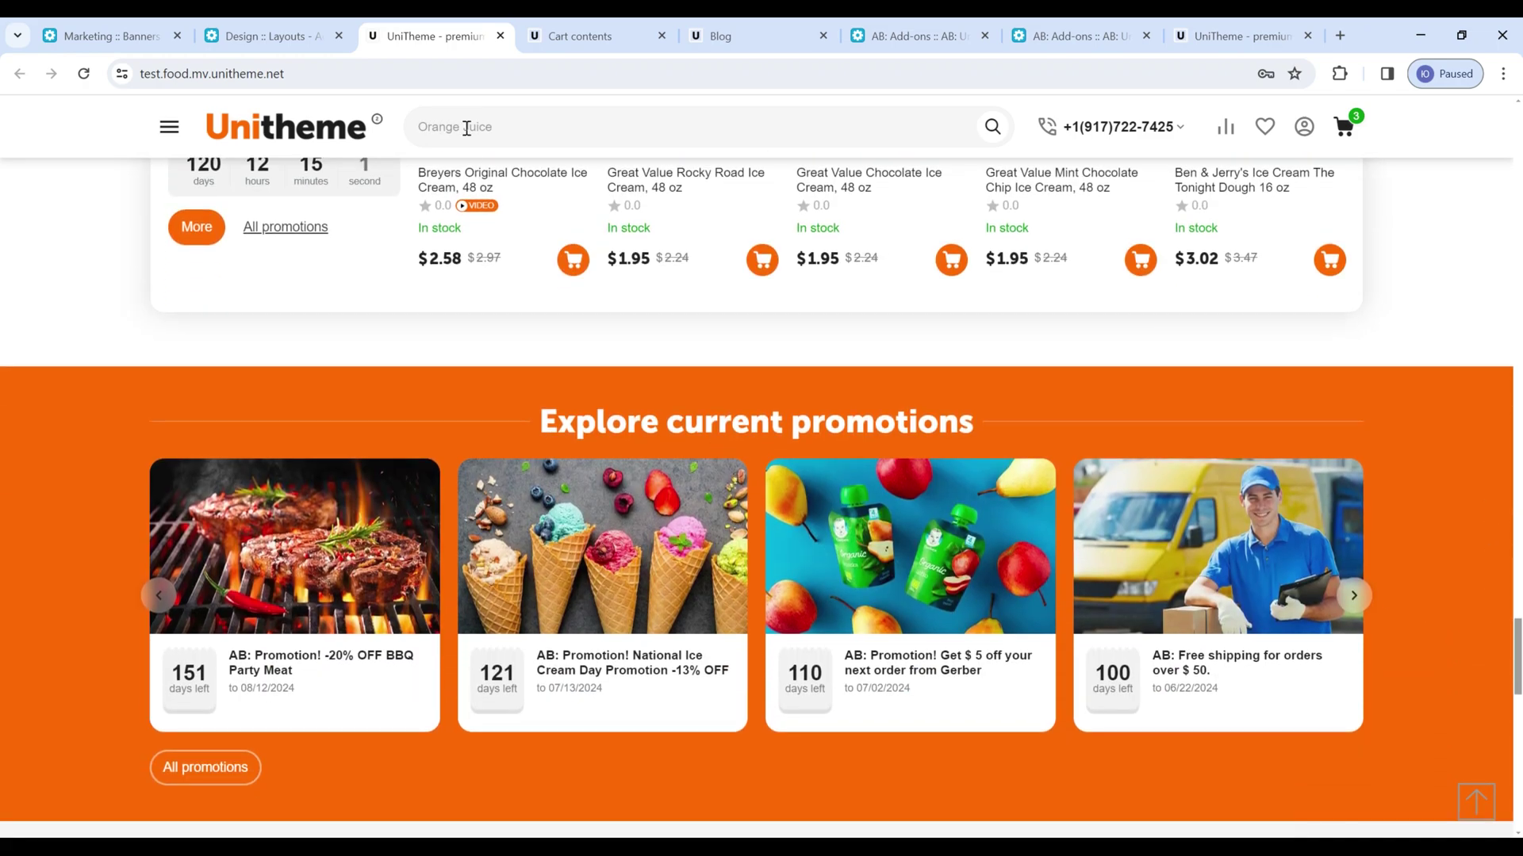
# Review the cart contents page, including the discounted beers, their vendors and the order totals
pyautogui.click(565, 35)
pyautogui.scroll(-3, 3, 298)
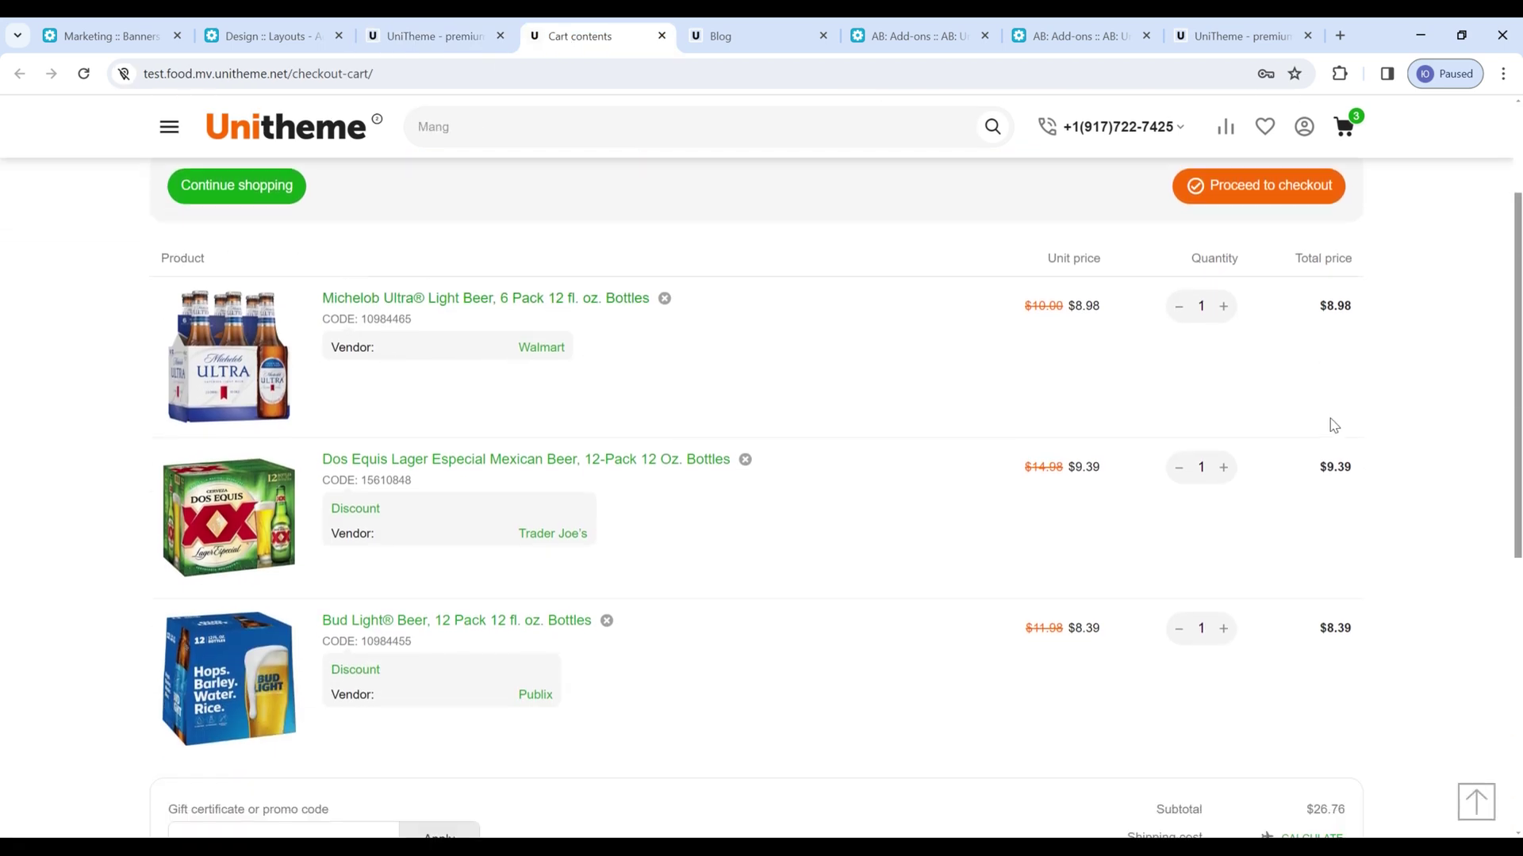
pyautogui.scroll(-3, 354, 533)
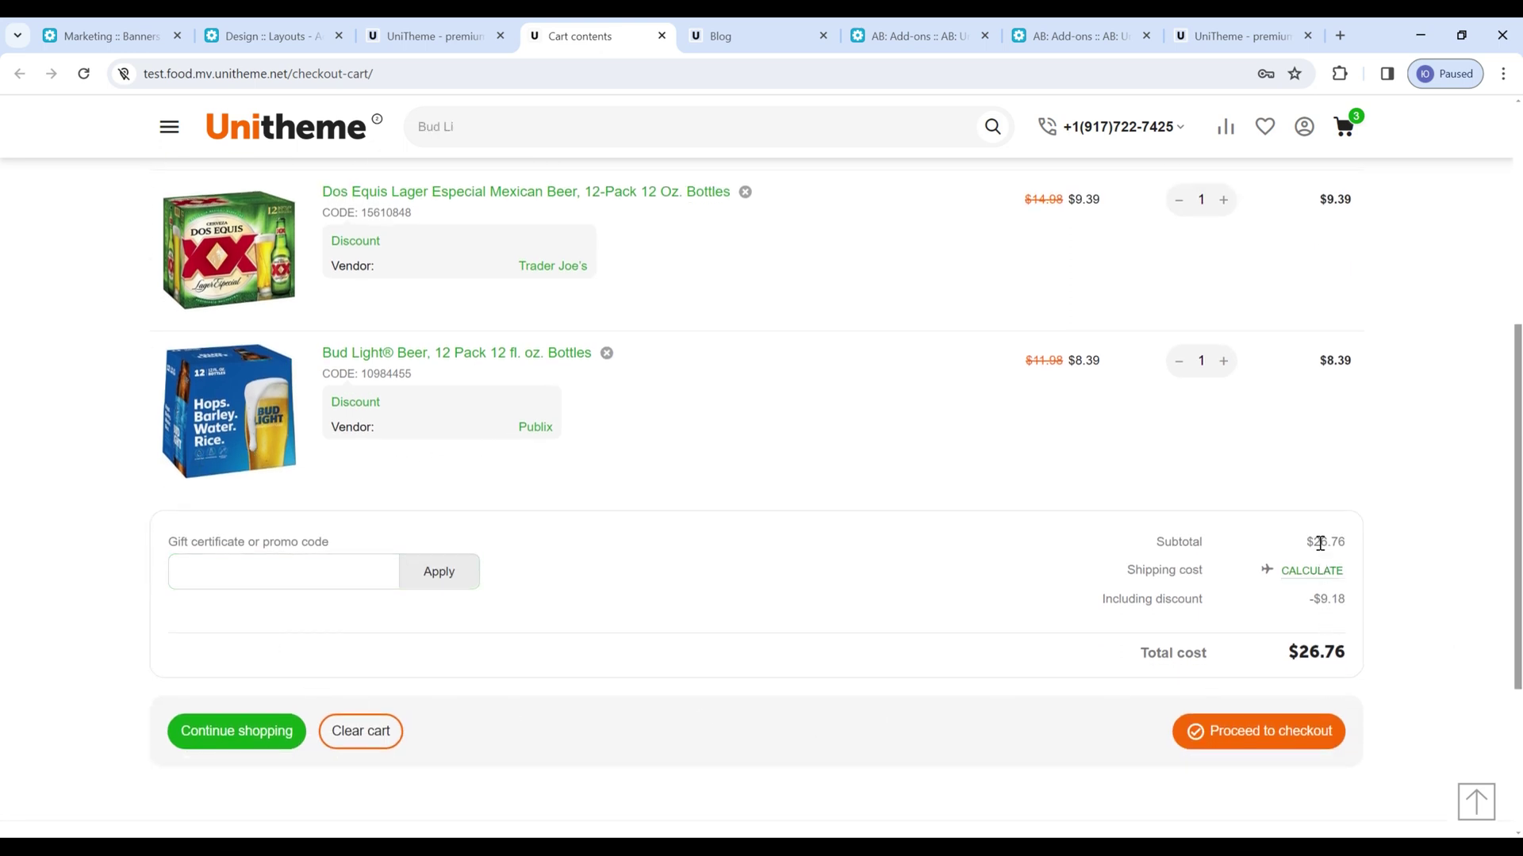
pyautogui.scroll(5, 1318, 544)
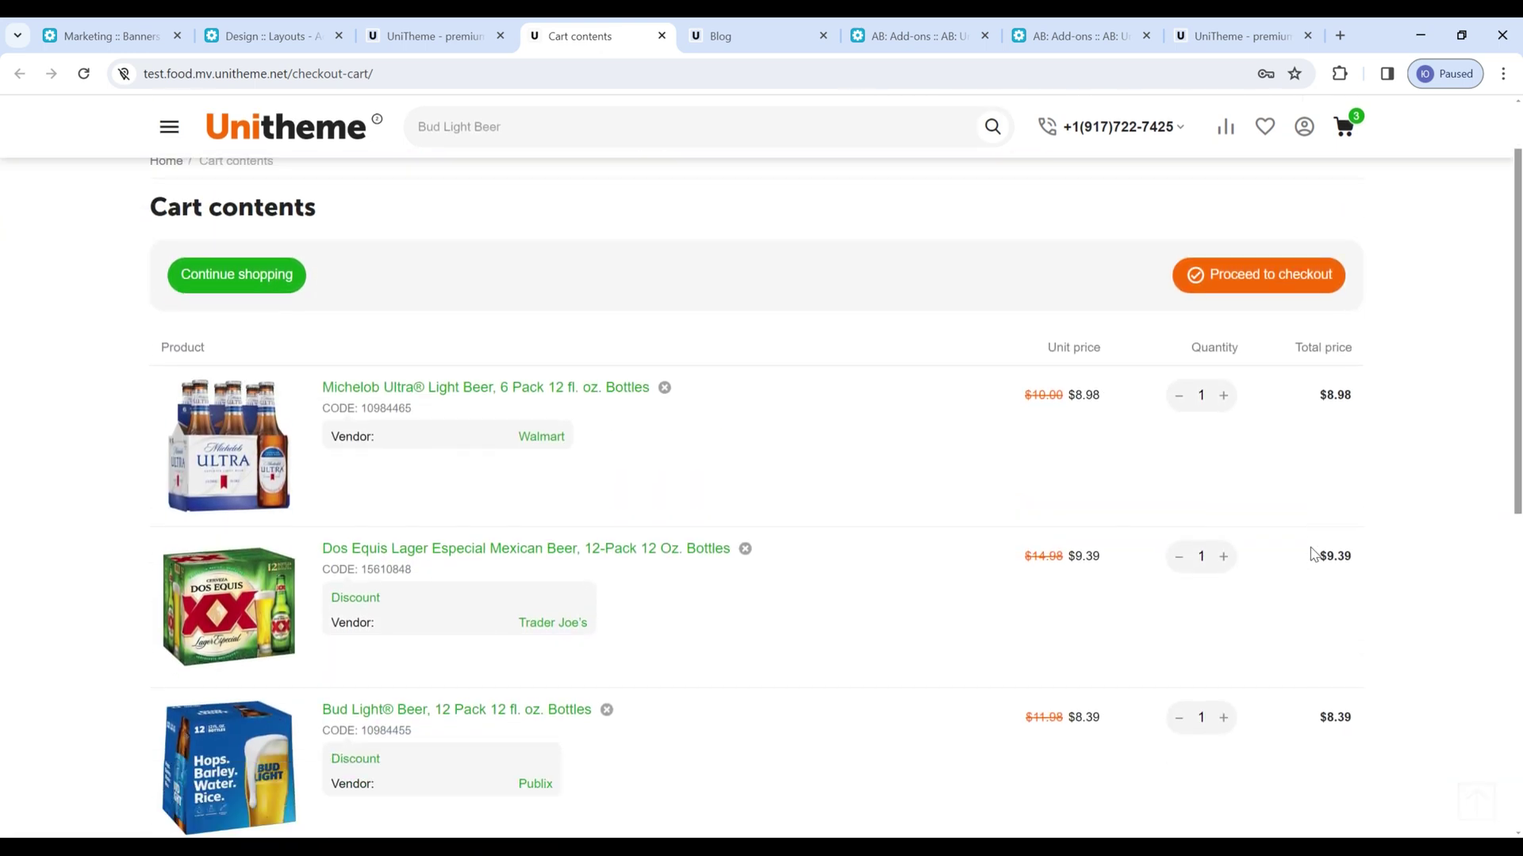
pyautogui.scroll(-1, 1313, 553)
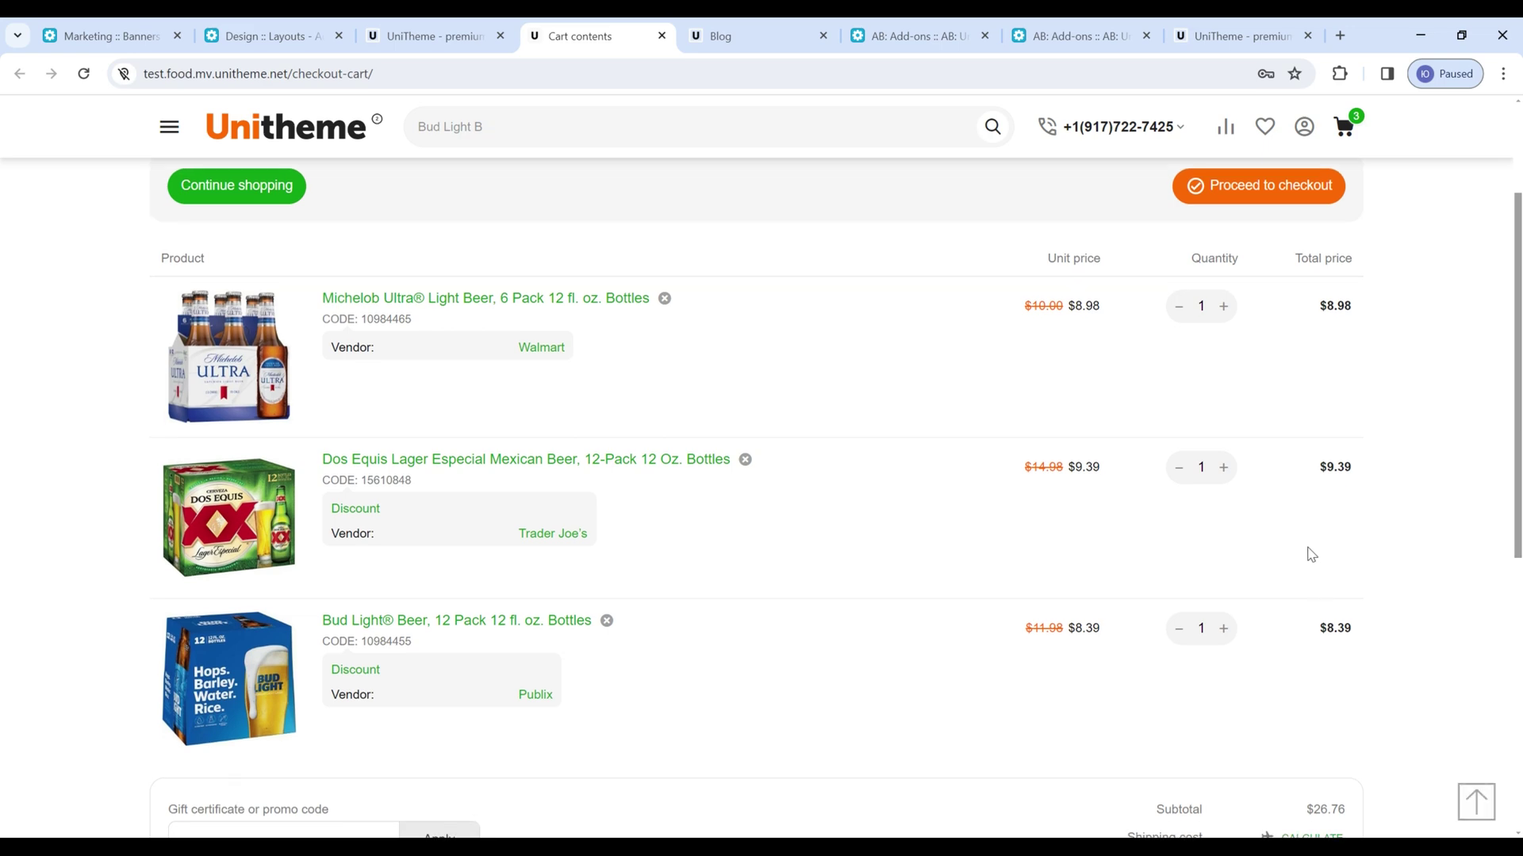
# Look through the article list on the storefront's Blog page
pyautogui.click(759, 33)
pyautogui.scroll(1, 609, 243)
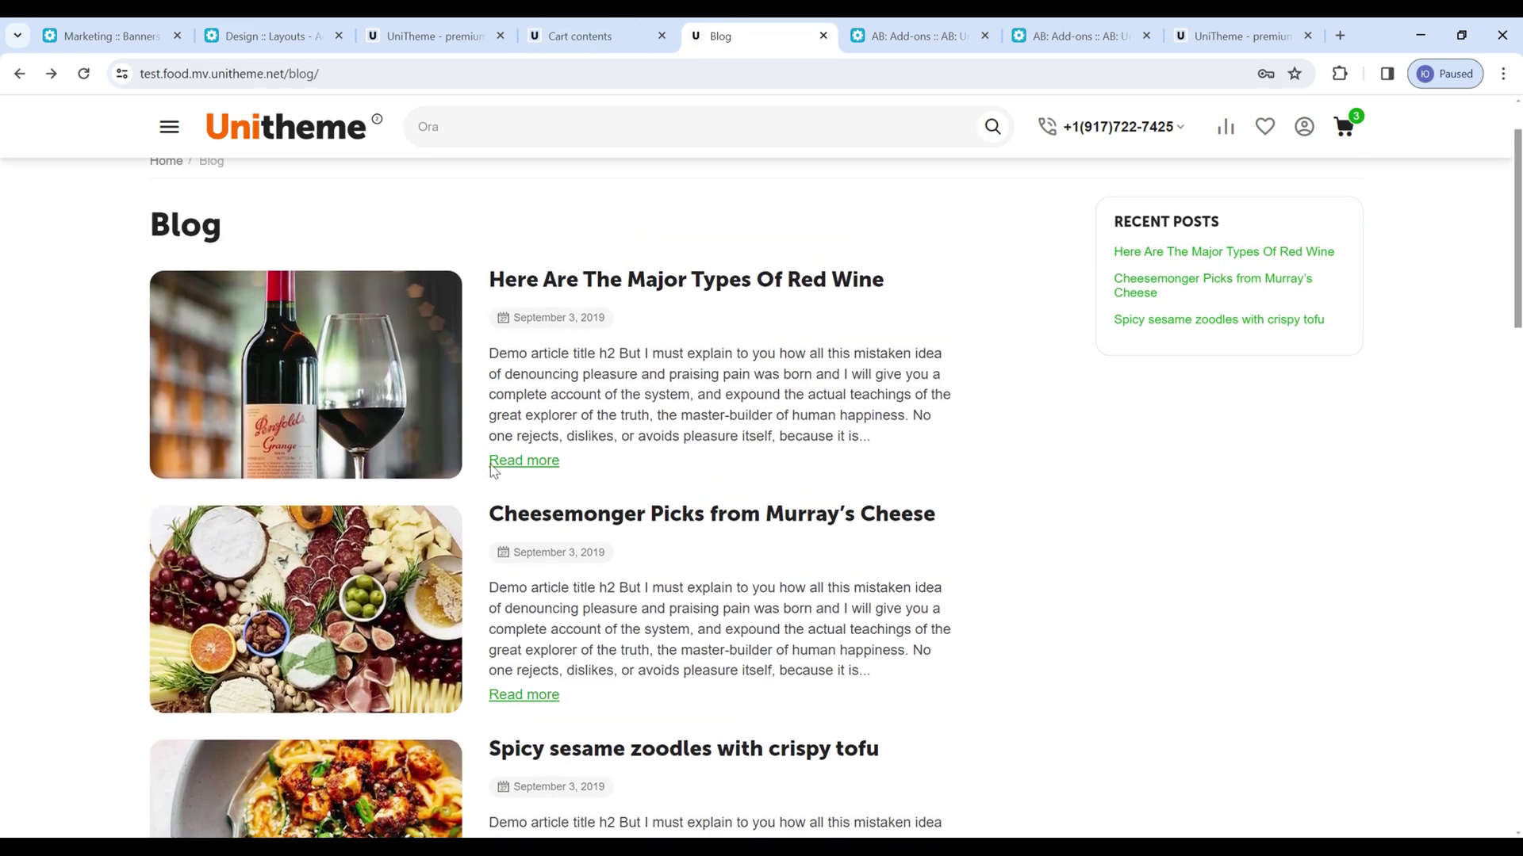
pyautogui.scroll(-2, 568, 471)
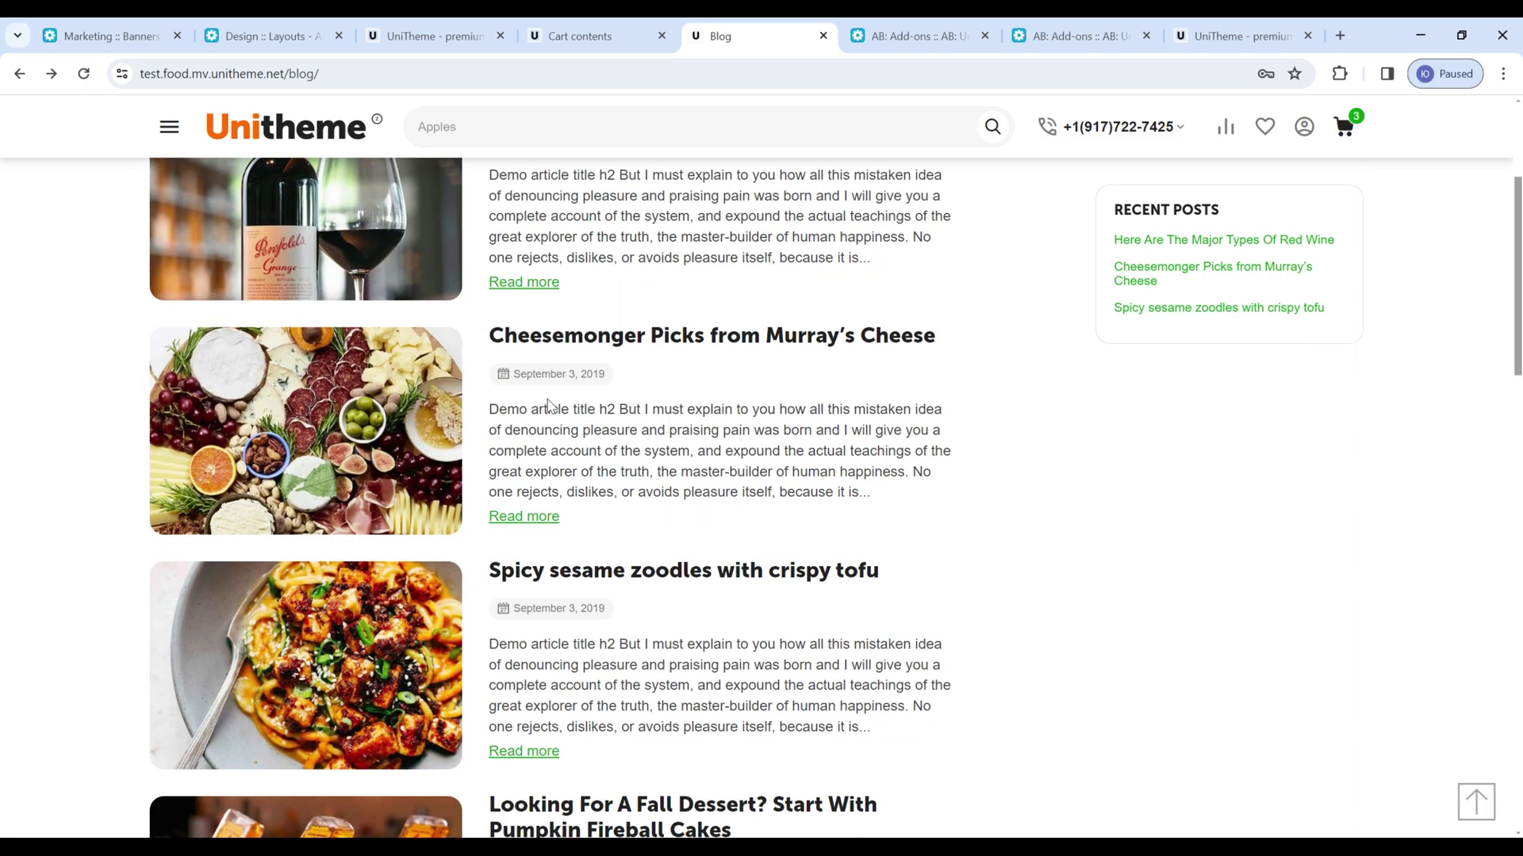
pyautogui.scroll(-7, 514, 492)
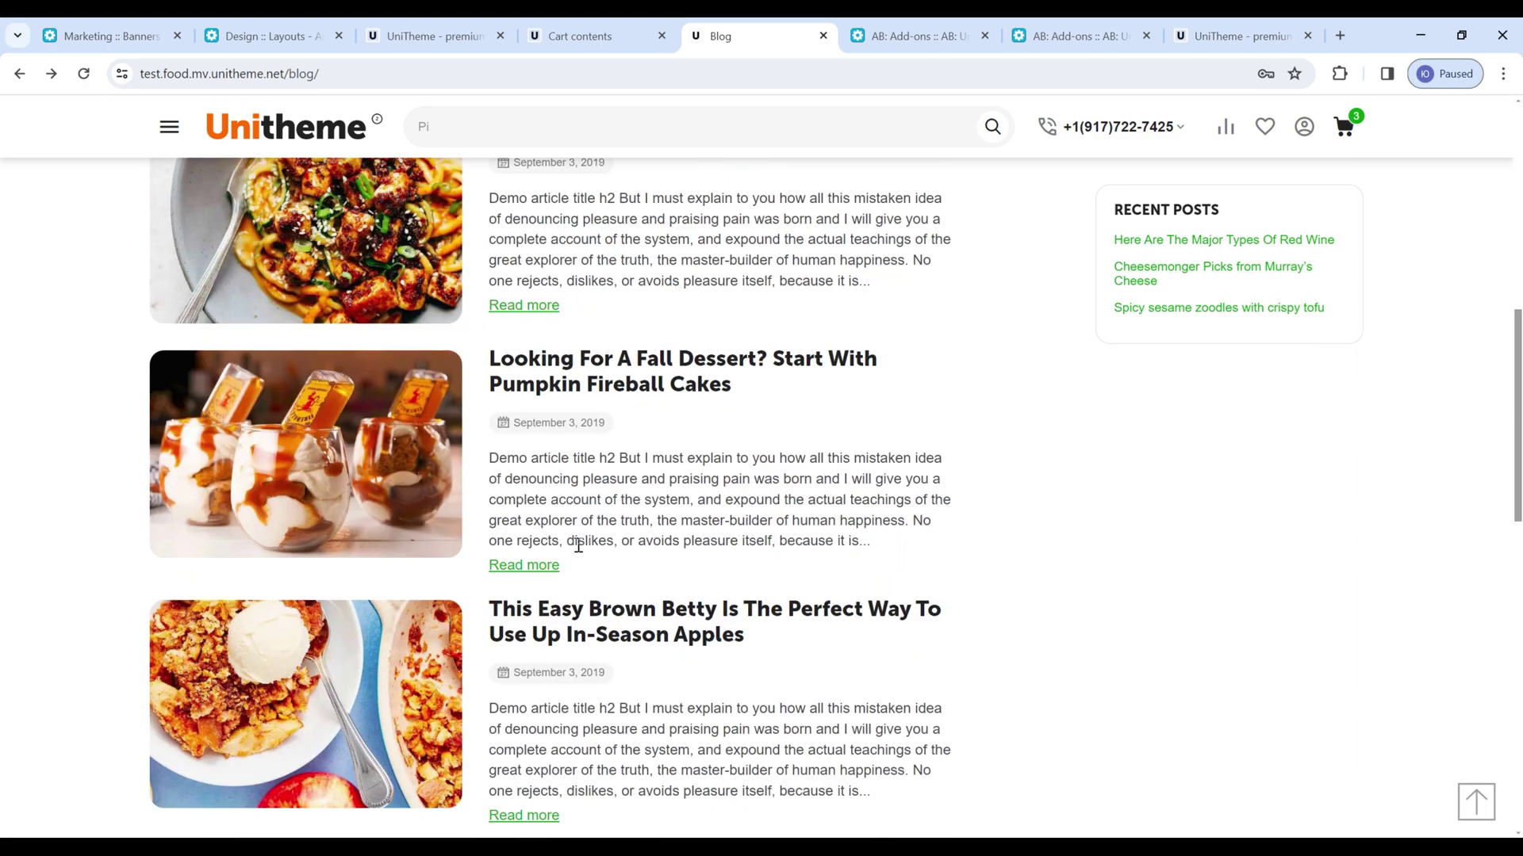
pyautogui.scroll(-5, 547, 589)
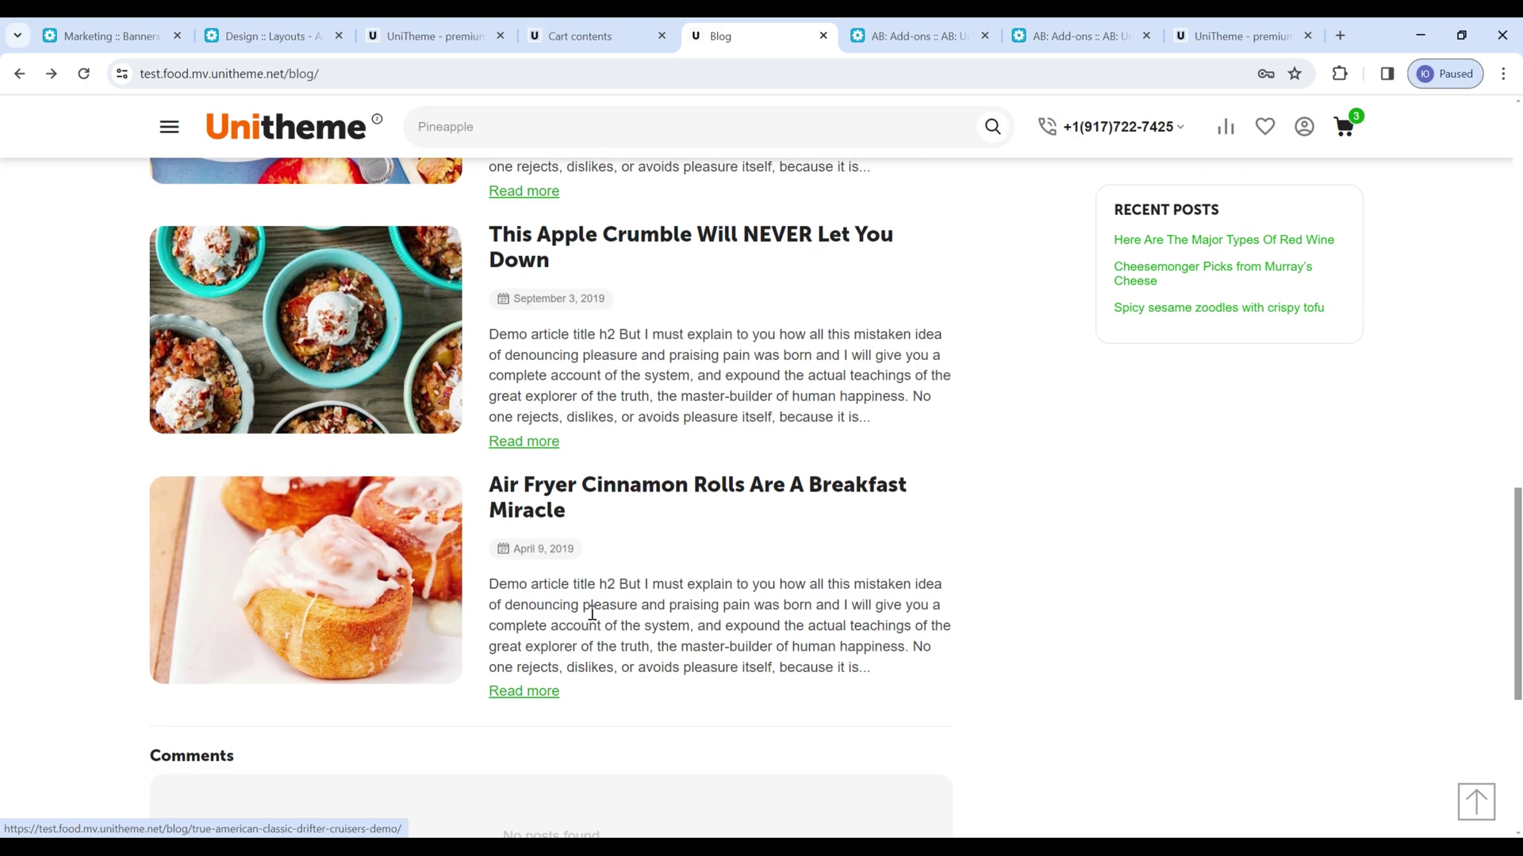
# View the blog article "Air Fryer Cinnamon Rolls Are A Breakfast Miracle" and return to the article list
pyautogui.click(603, 520)
pyautogui.scroll(-1, 663, 384)
pyautogui.scroll(-15, 883, 452)
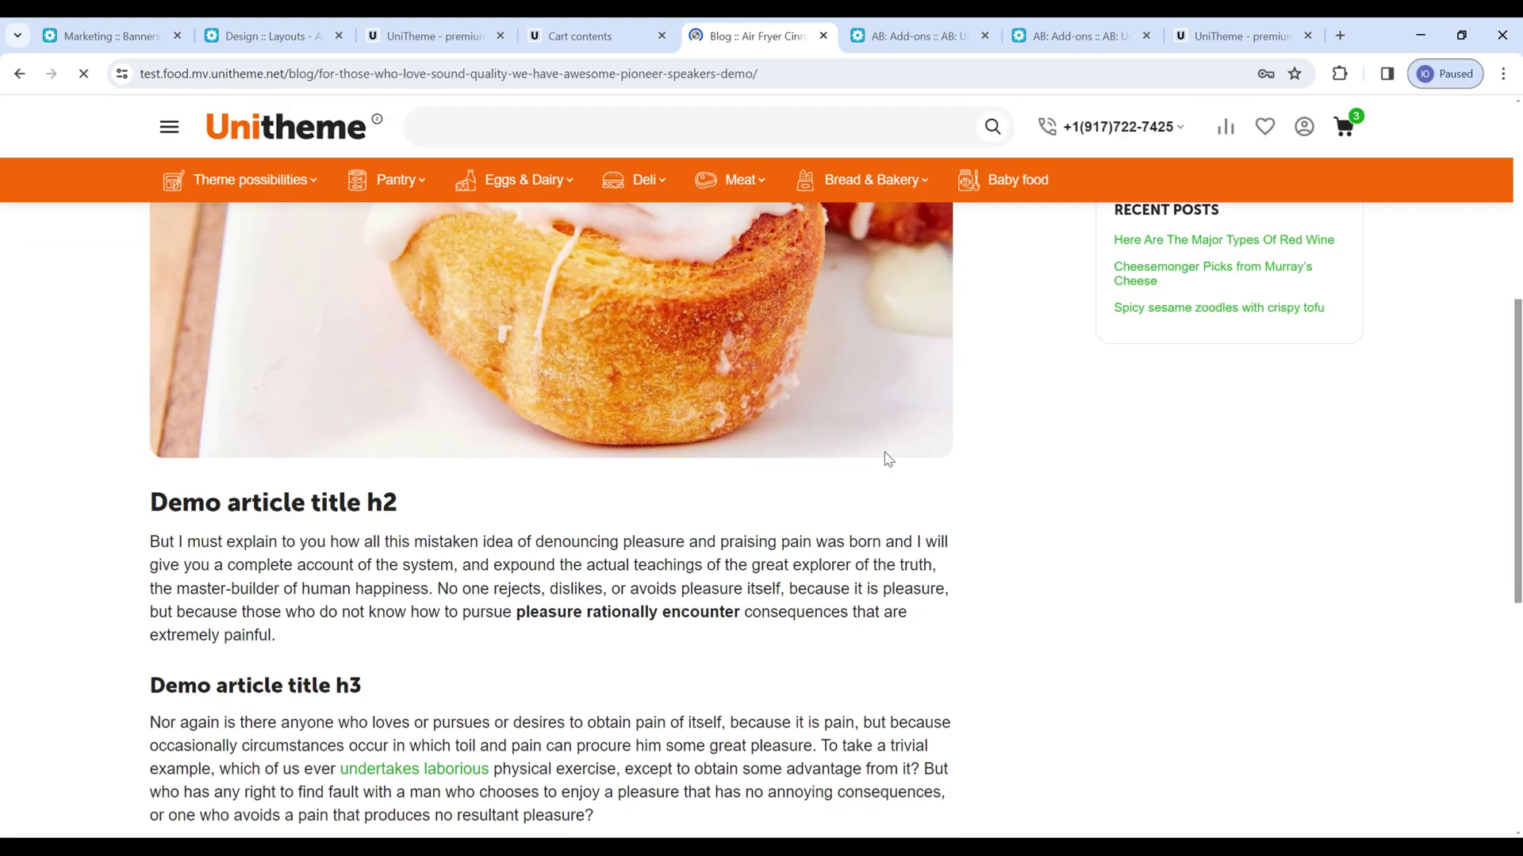
pyautogui.scroll(15, 886, 452)
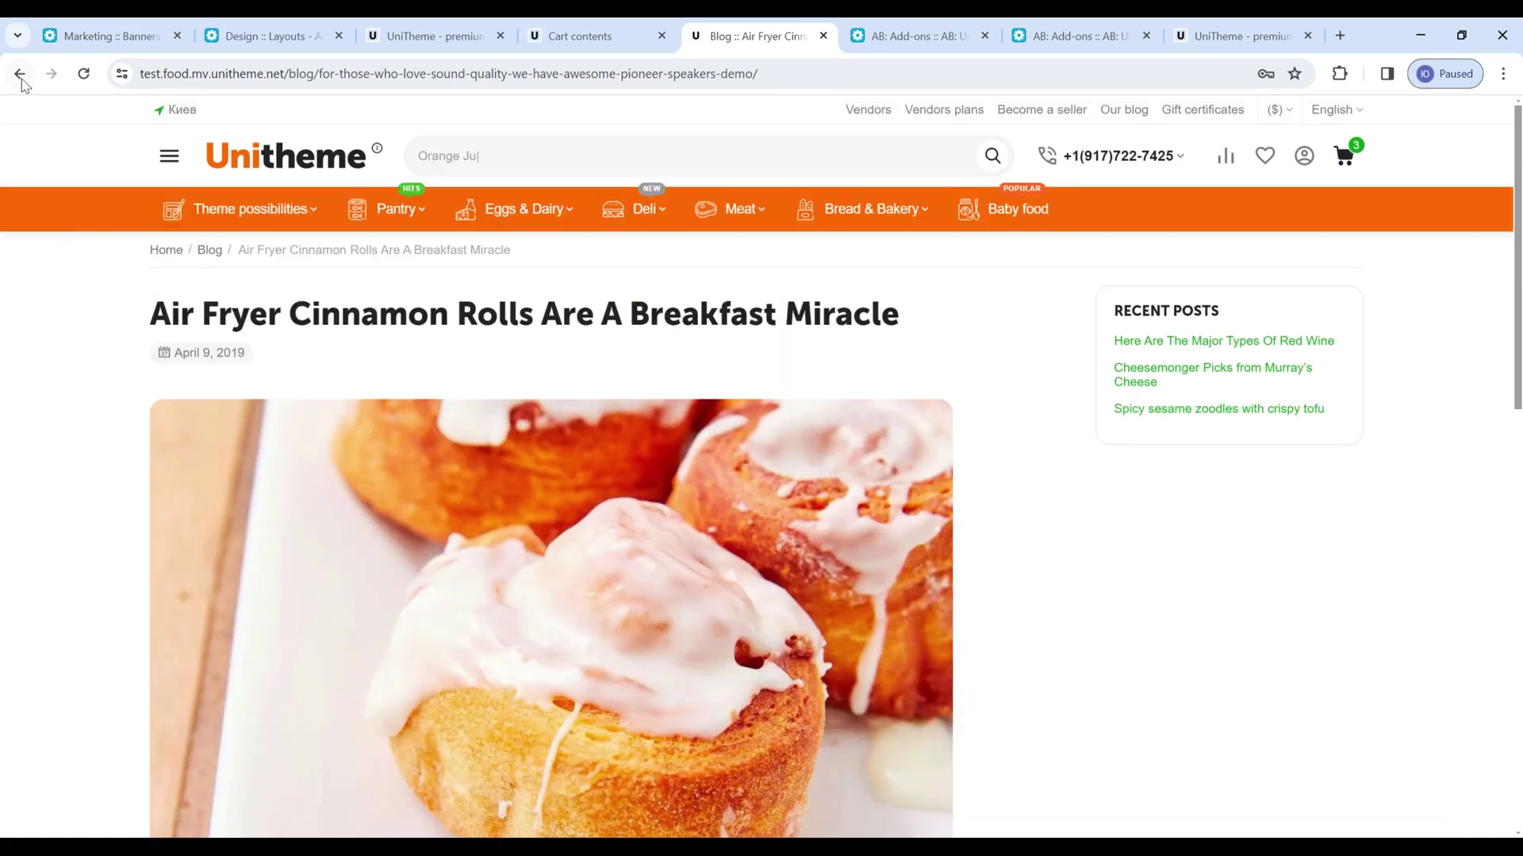
pyautogui.click(20, 74)
pyautogui.scroll(1, 928, 505)
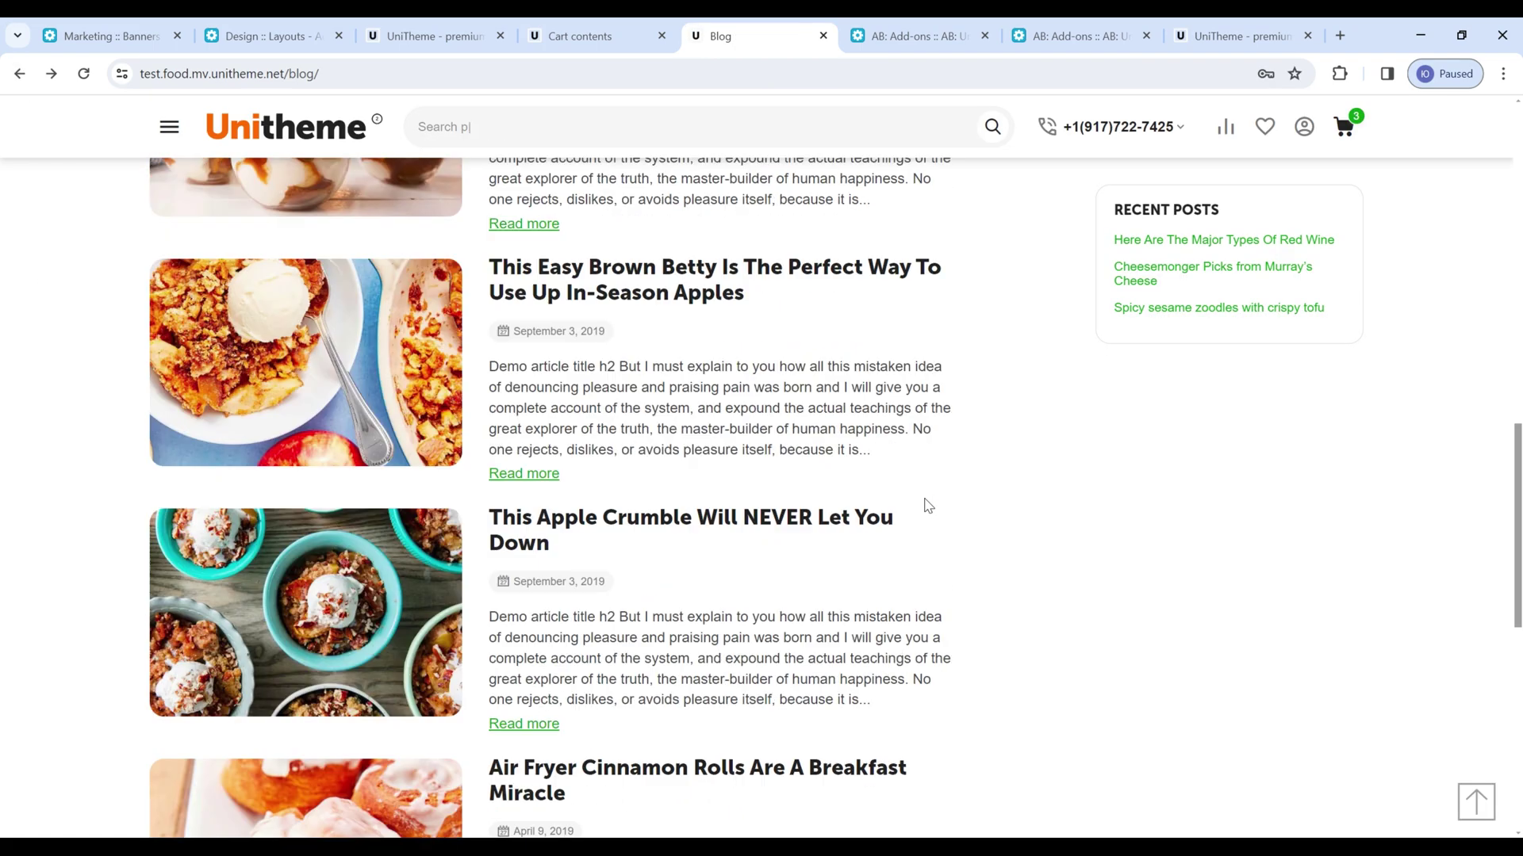
# View the "Stay updated with the latest news" blog section on the storefront homepage
pyautogui.click(428, 36)
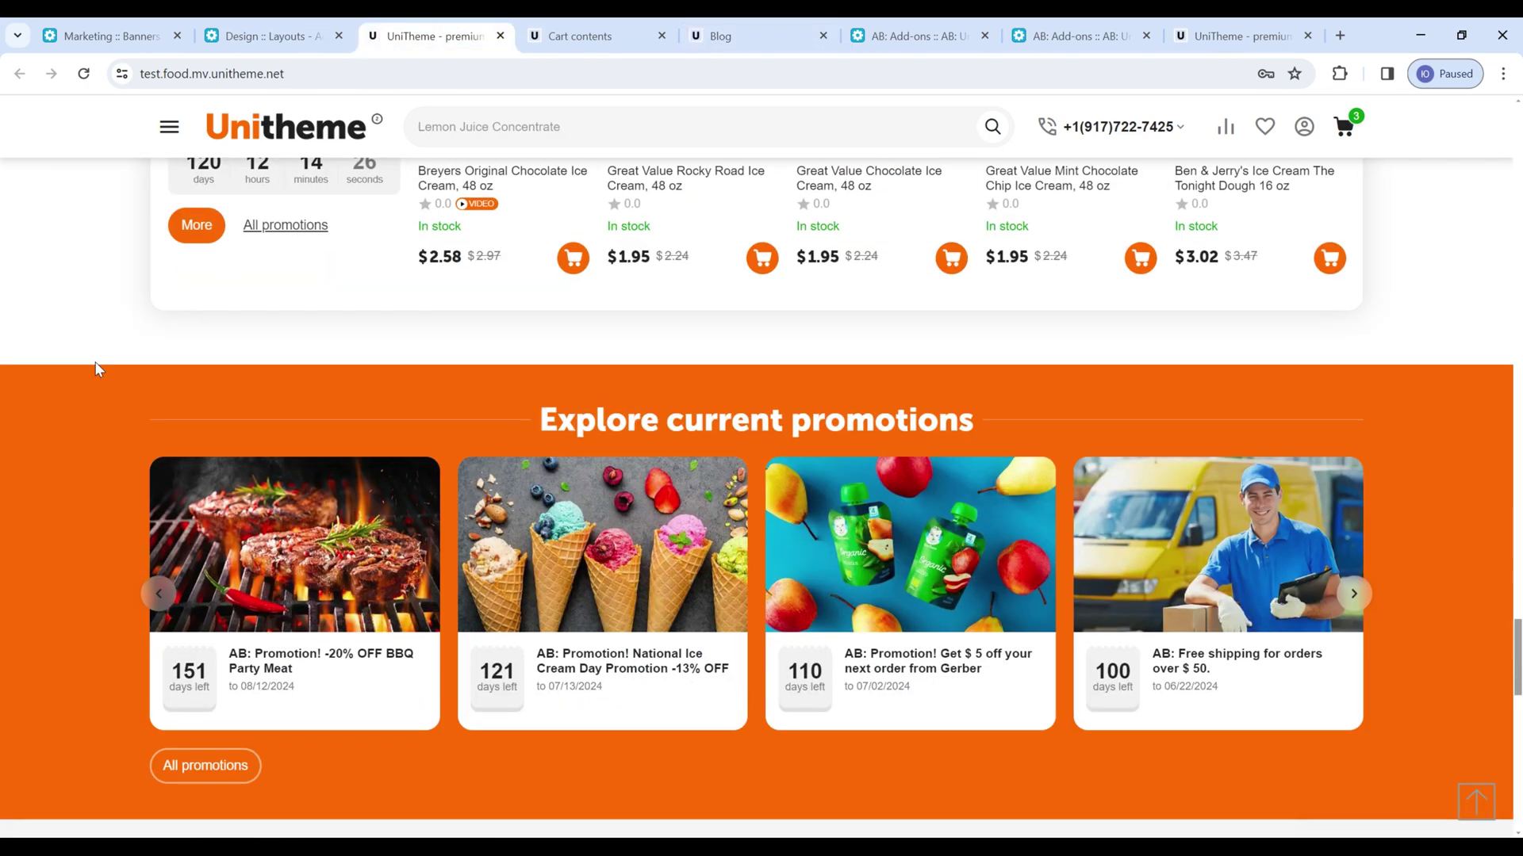
pyautogui.scroll(-8, 95, 363)
pyautogui.scroll(1, 872, 318)
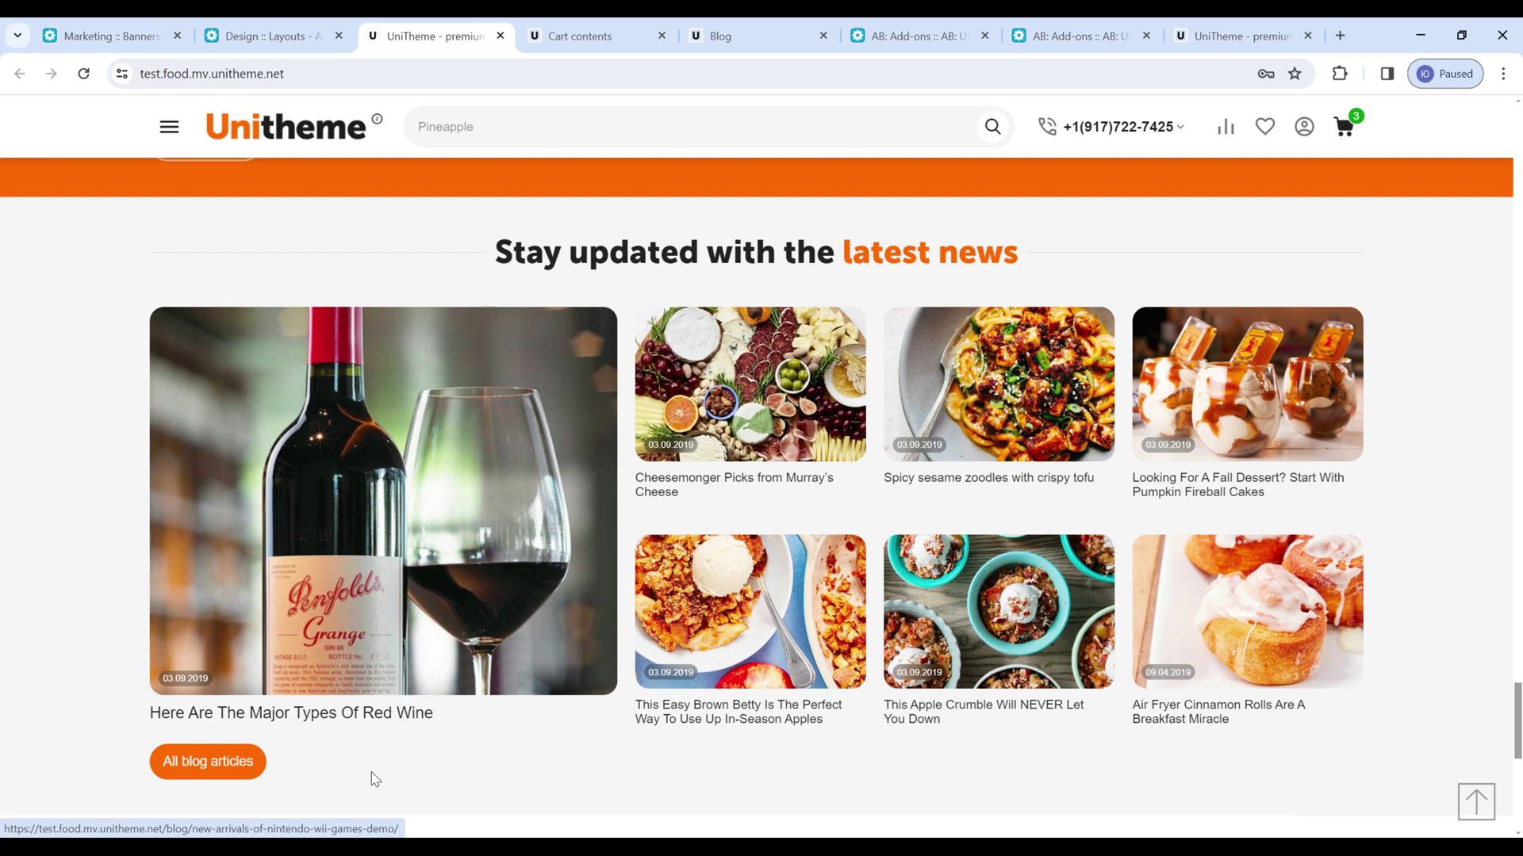
# Check the template, filling and limit settings of the layout block "Stay updated with the latest news (blog)", closing it without saving
pyautogui.click(277, 32)
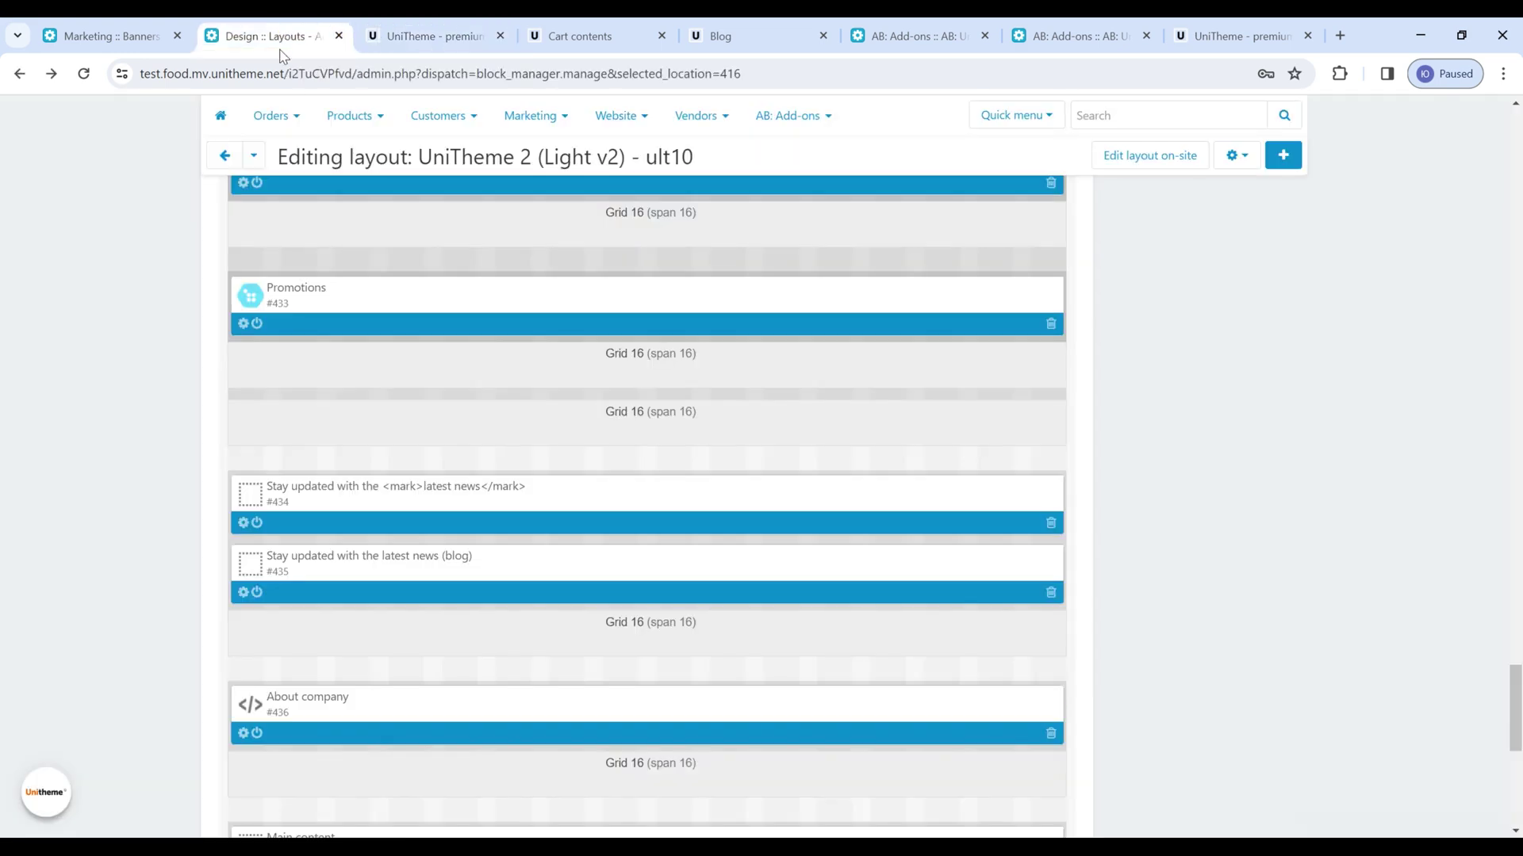
pyautogui.click(244, 592)
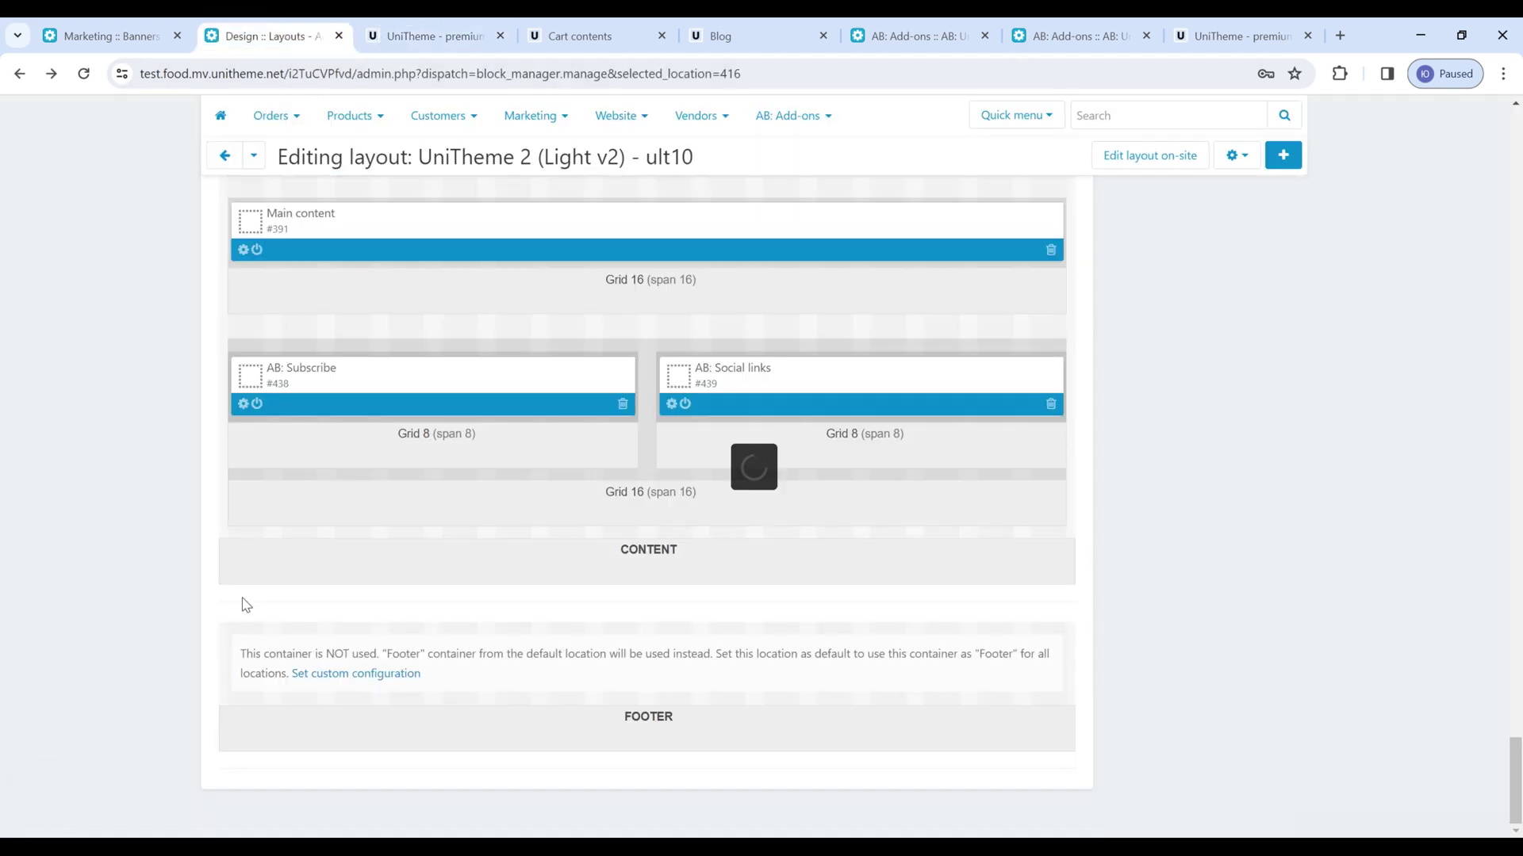
pyautogui.click(607, 343)
pyautogui.click(453, 223)
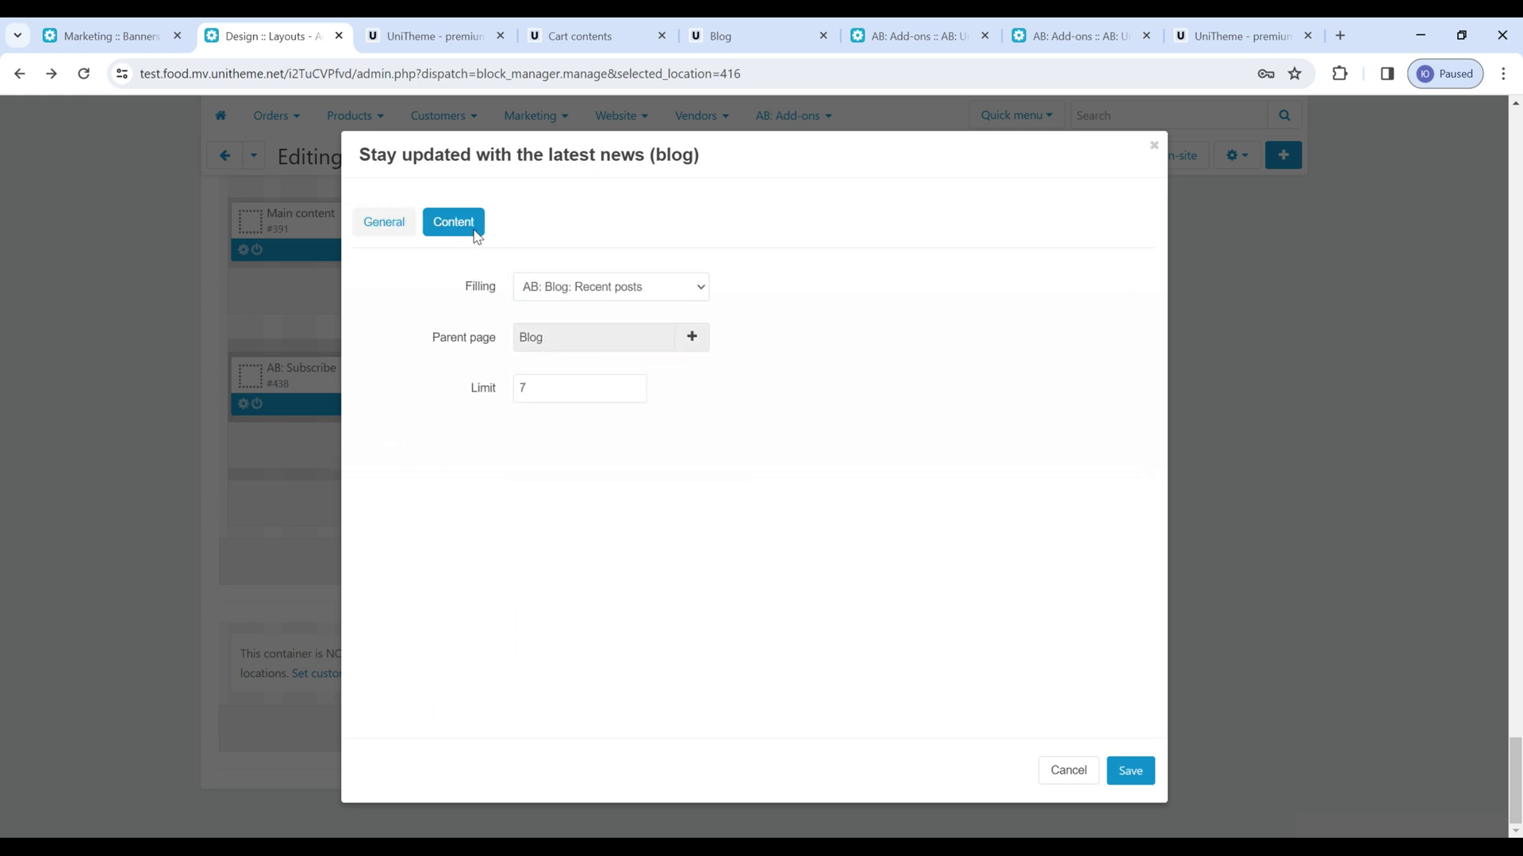
pyautogui.click(578, 300)
pyautogui.click(587, 305)
pyautogui.click(552, 394)
pyautogui.click(721, 463)
pyautogui.click(1154, 147)
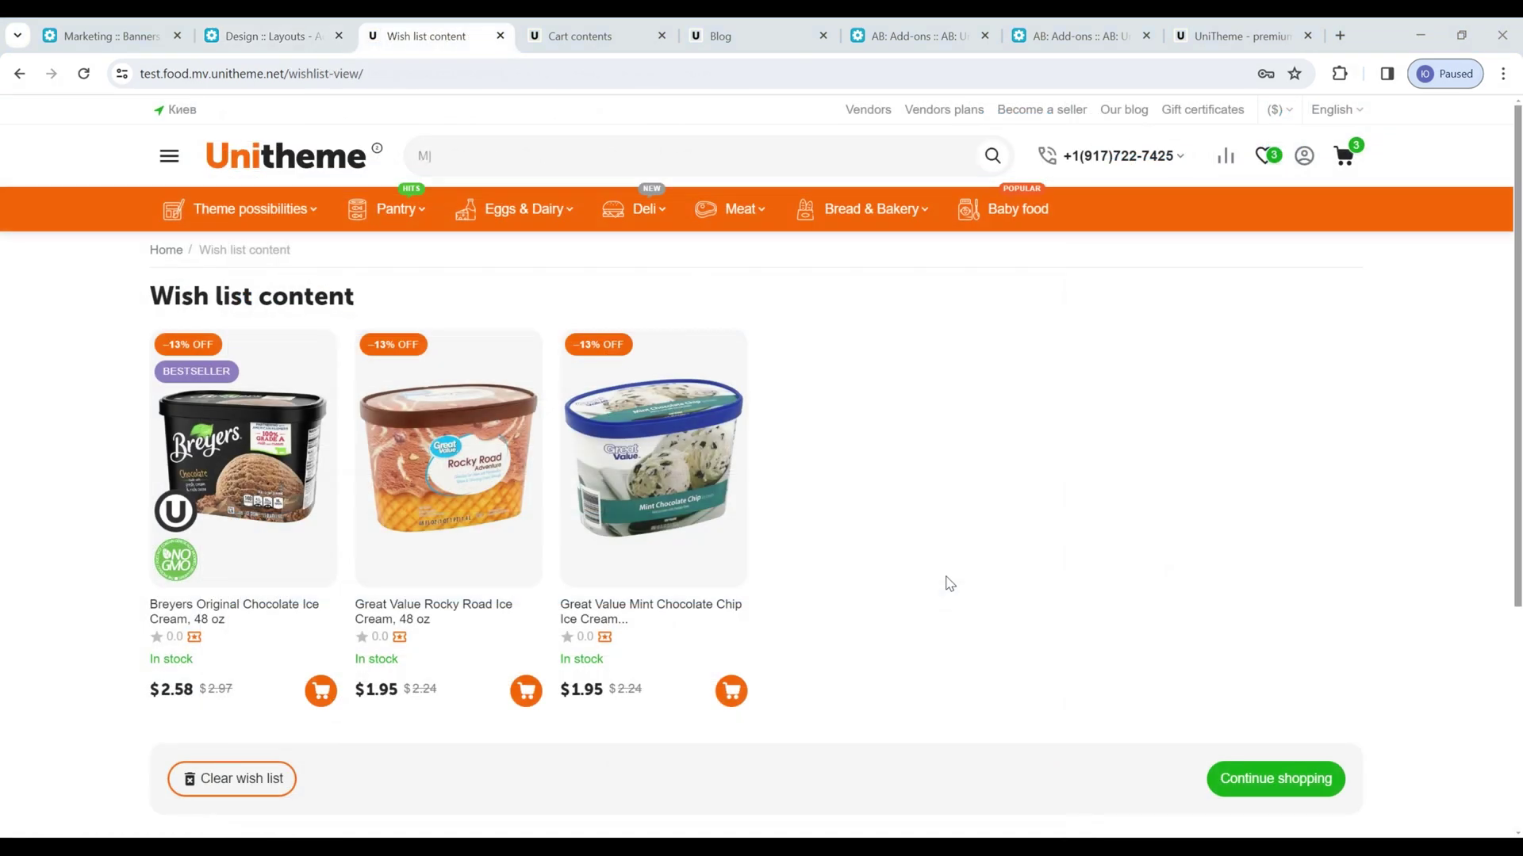
# Remove the Great Value Rocky Road Ice Cream from the wish list
pyautogui.moveTo(733, 483)
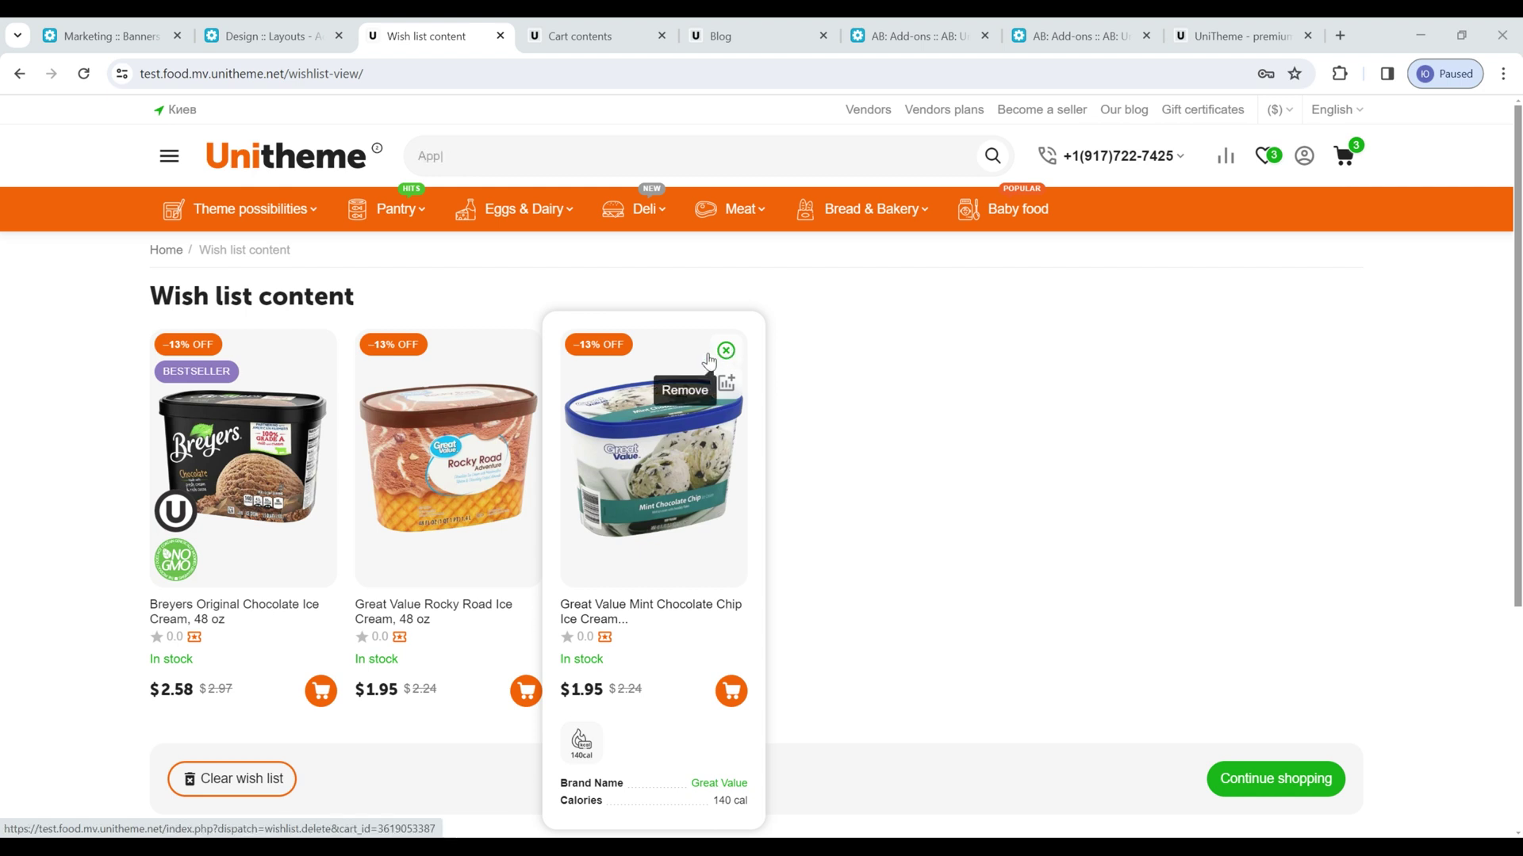
pyautogui.moveTo(518, 350)
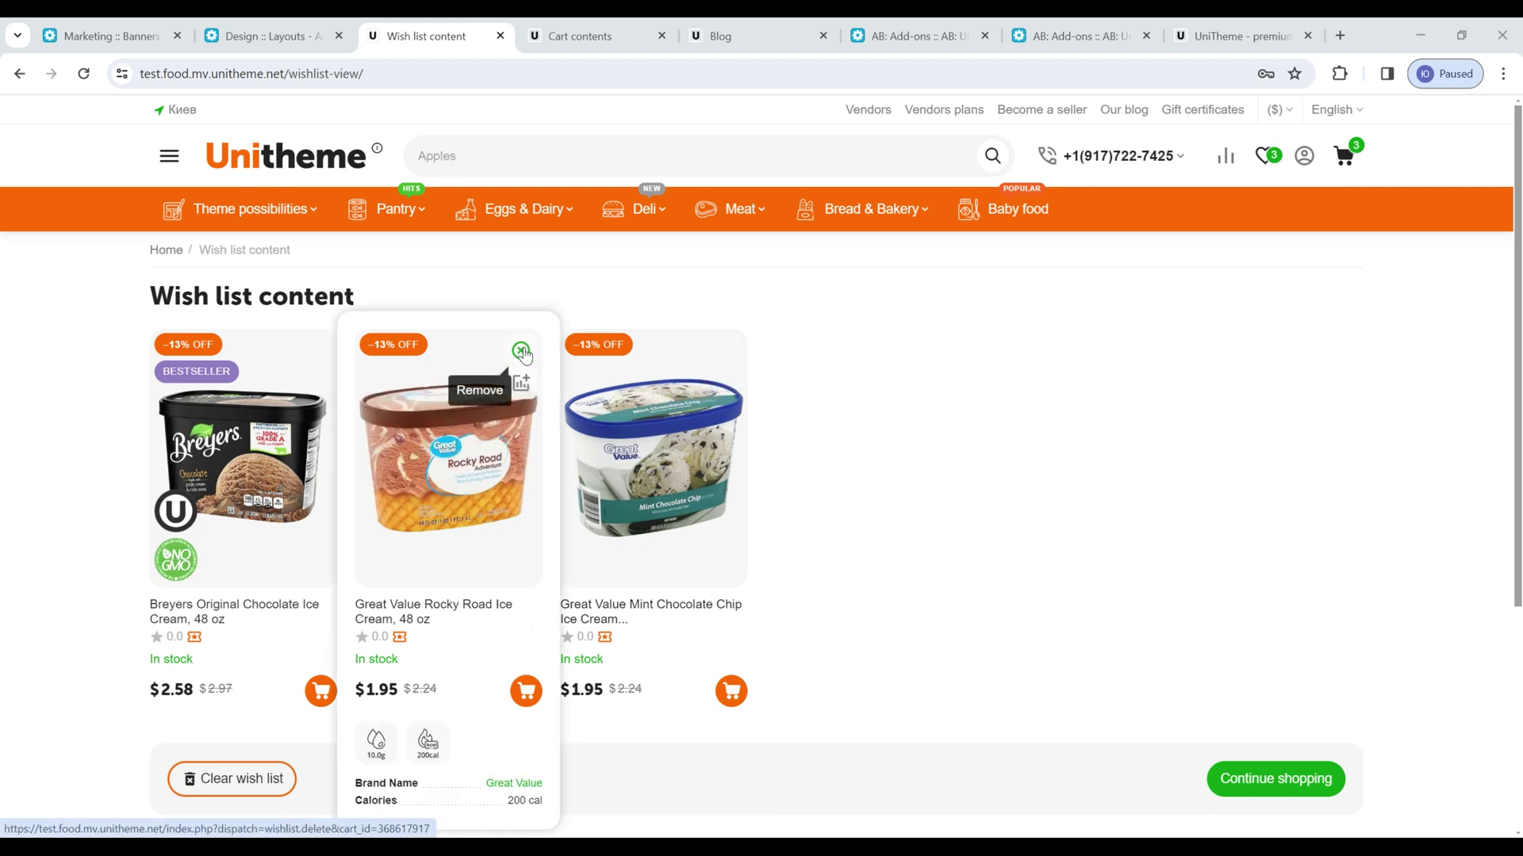
pyautogui.click(521, 351)
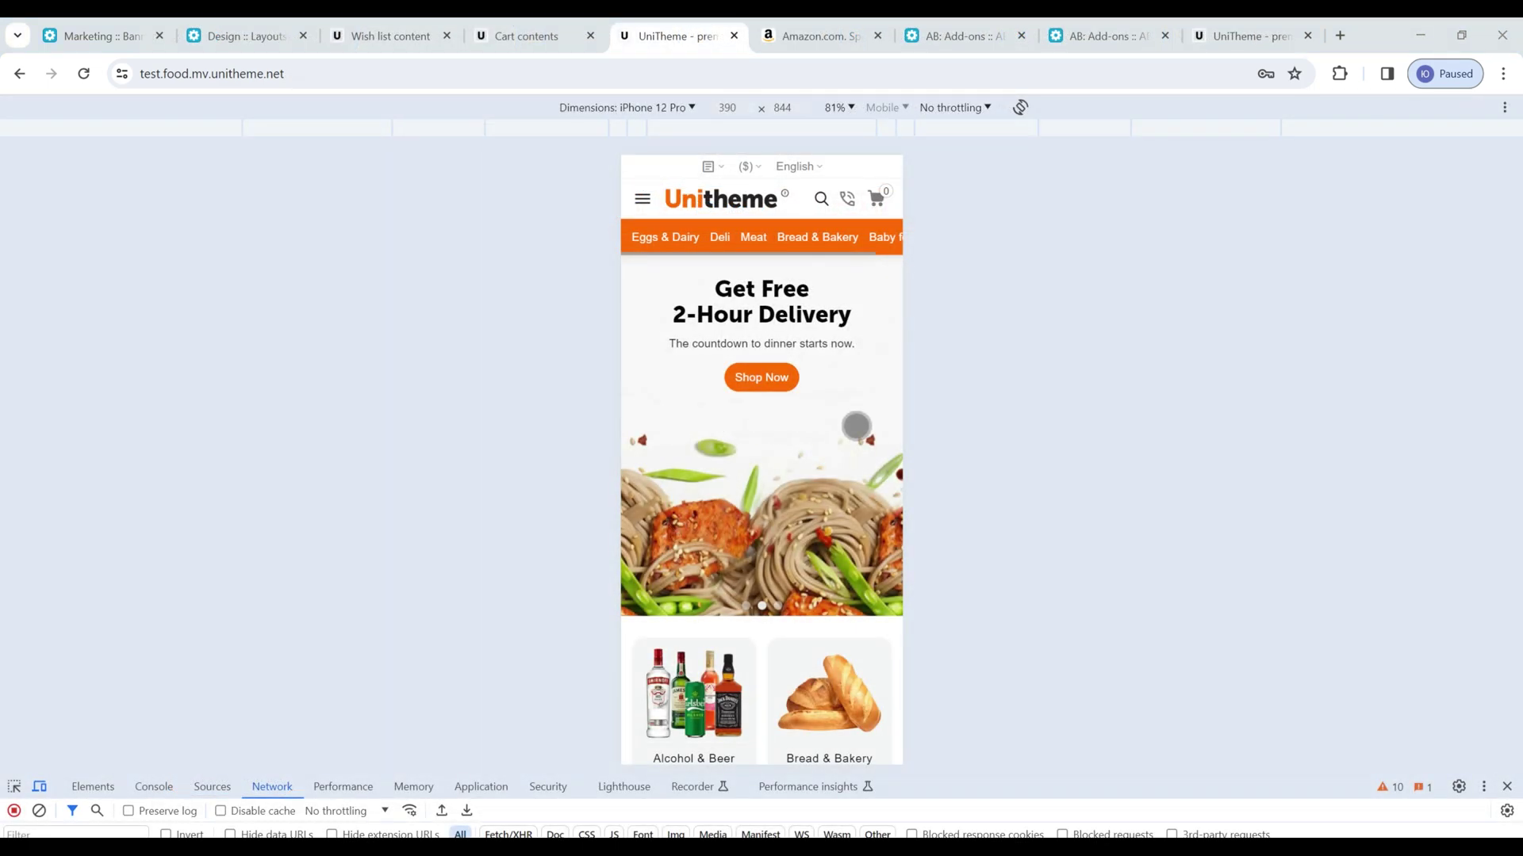
# Open the Meat category from the mobile storefront's category strip and look over its product list
pyautogui.moveTo(826, 227)
pyautogui.mouseDown()
pyautogui.moveTo(650, 226)
pyautogui.moveTo(815, 211)
pyautogui.mouseUp()
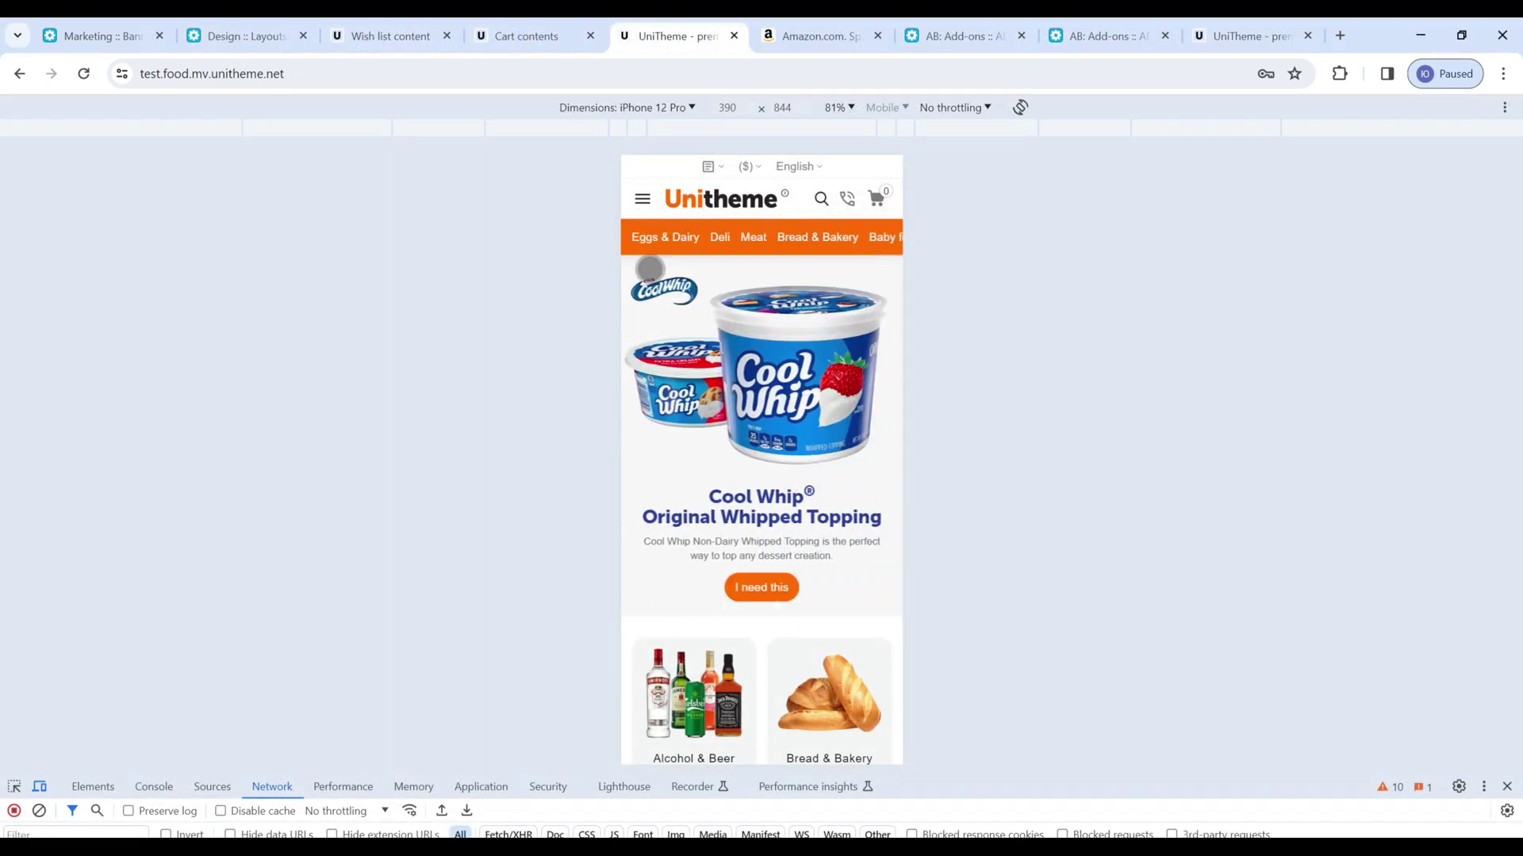
pyautogui.click(754, 238)
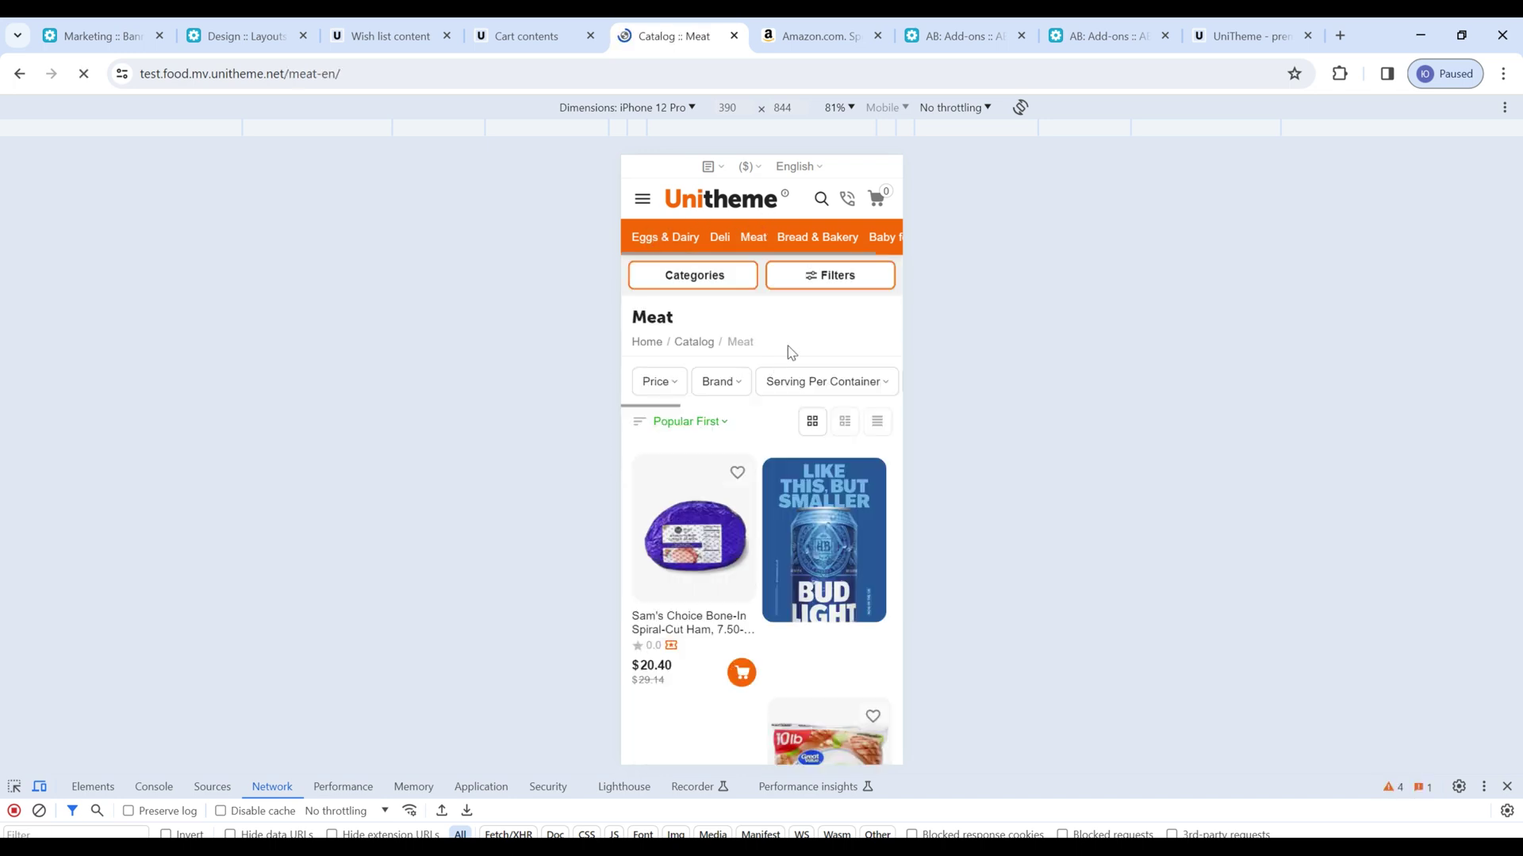
pyautogui.scroll(-1, 786, 344)
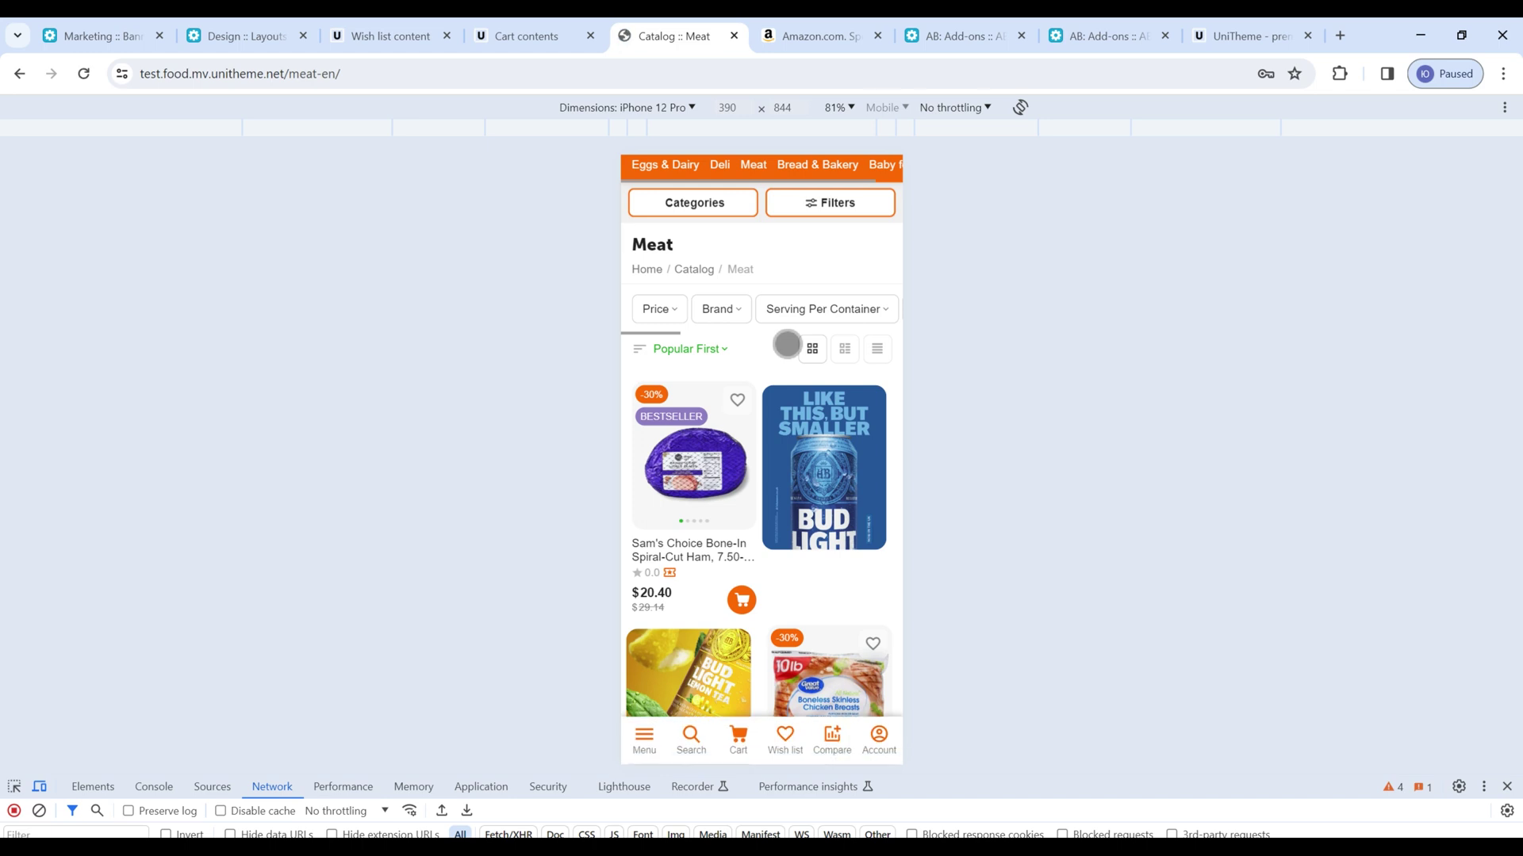
pyautogui.scroll(-1, 787, 344)
pyautogui.scroll(2, 787, 344)
pyautogui.moveTo(833, 235)
pyautogui.mouseDown()
pyautogui.moveTo(698, 235)
pyautogui.moveTo(838, 225)
pyautogui.mouseUp()
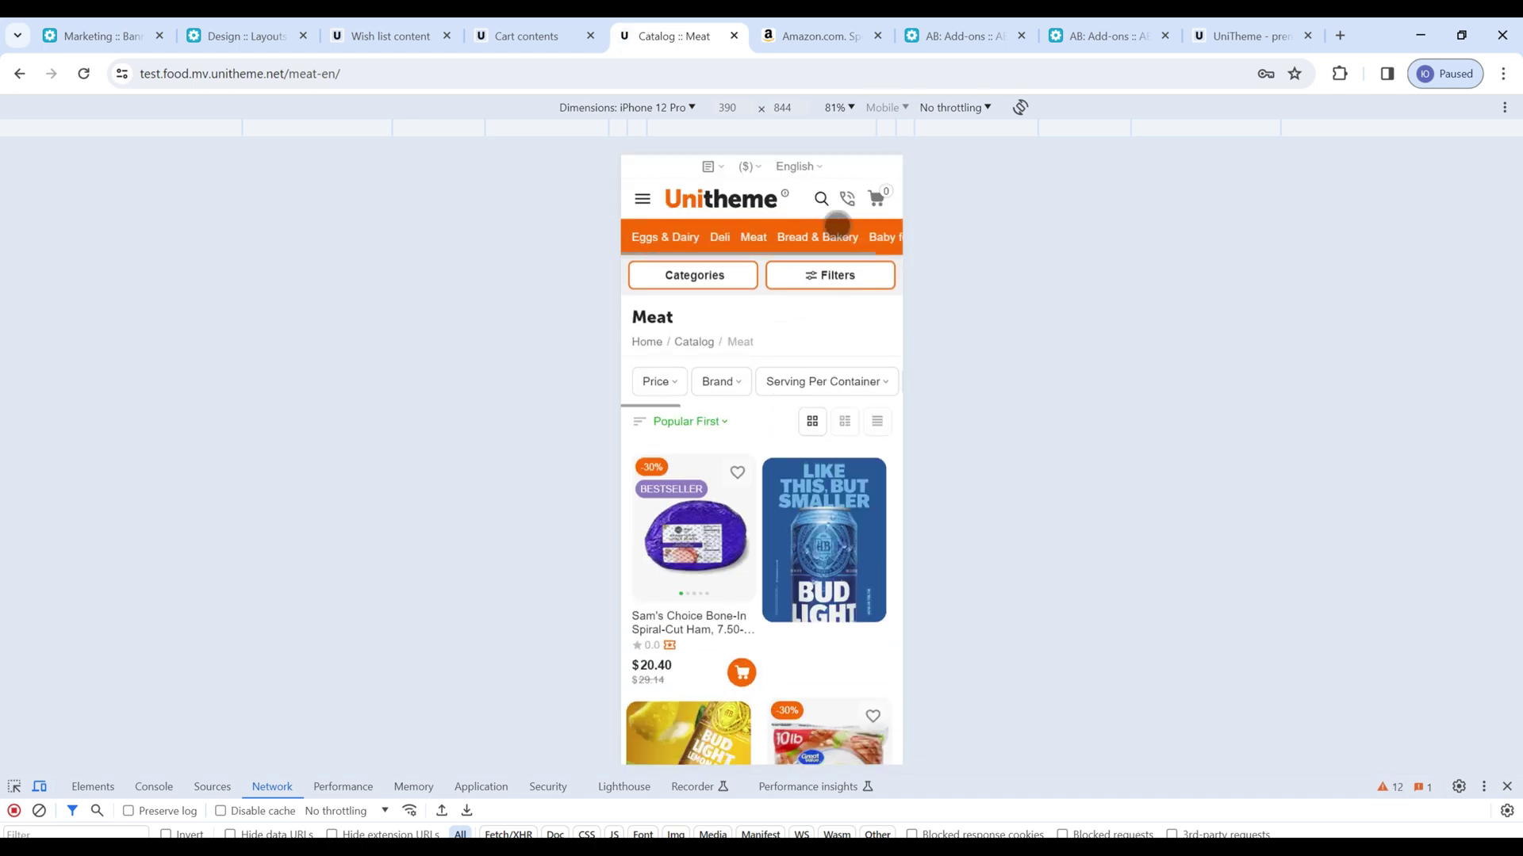
# Switch to Amazon's mobile homepage for comparison and open Books from its scrollable category strip
pyautogui.click(830, 25)
pyautogui.moveTo(841, 239); pyautogui.dragTo(506, 235)
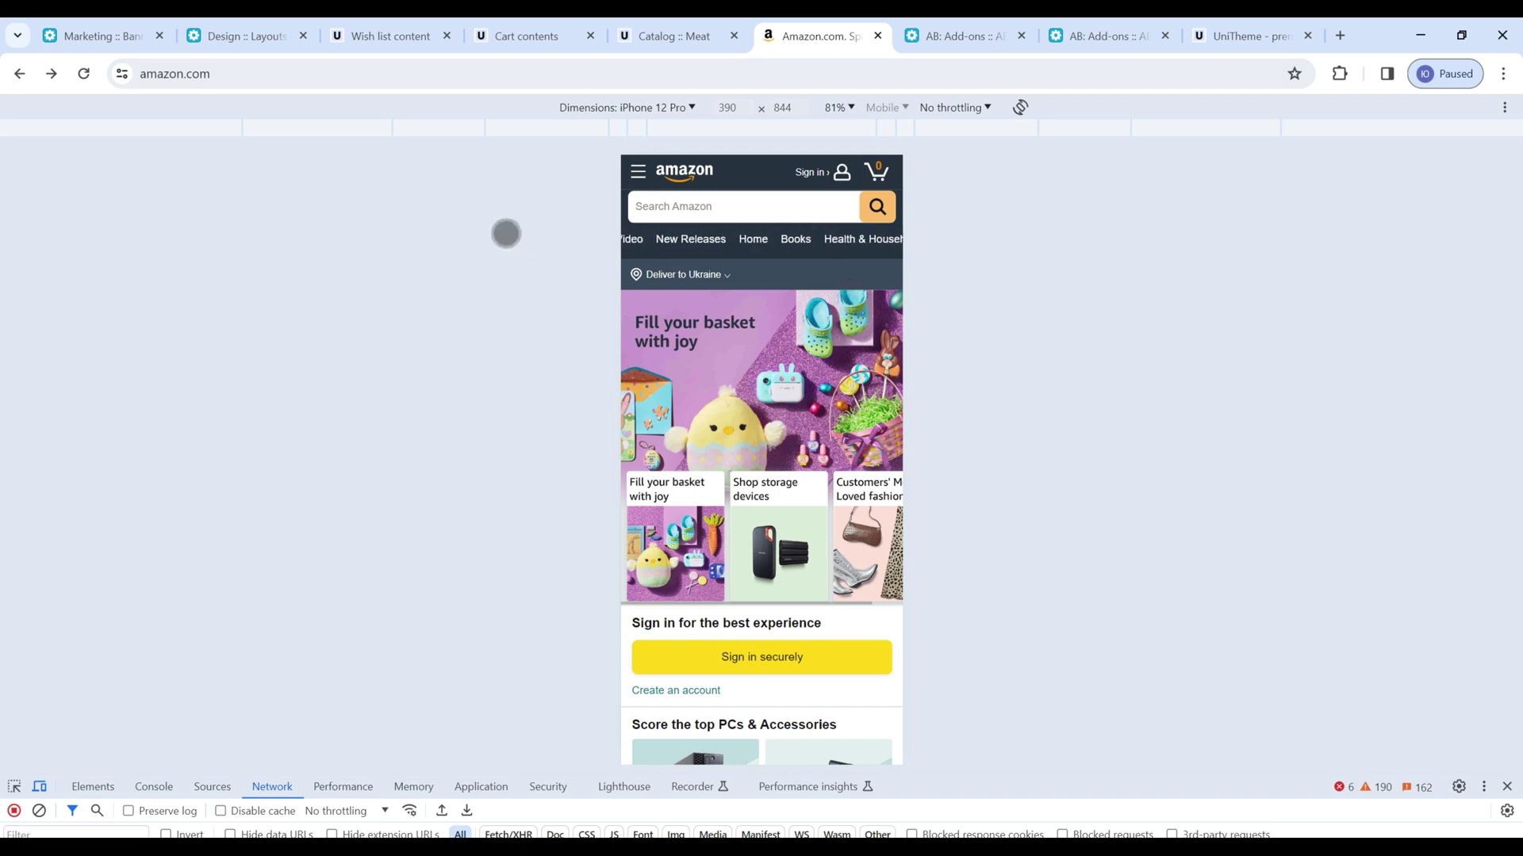
pyautogui.click(794, 242)
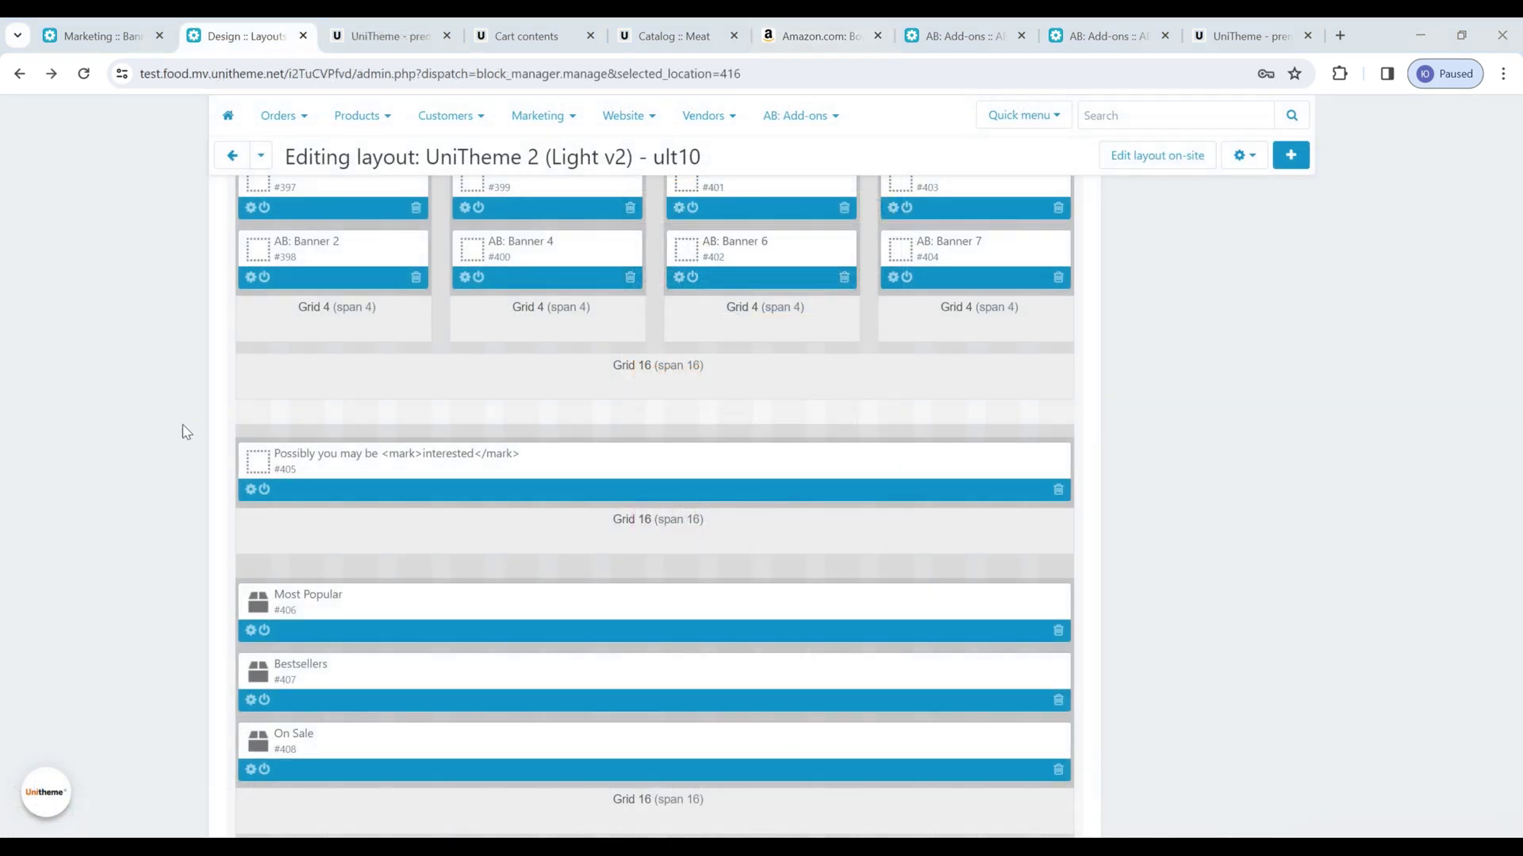
# Check the padding options of the banner grid with CSS class banners-grid-resizable in the layout editor, leaving the value as is
pyautogui.click(271, 388)
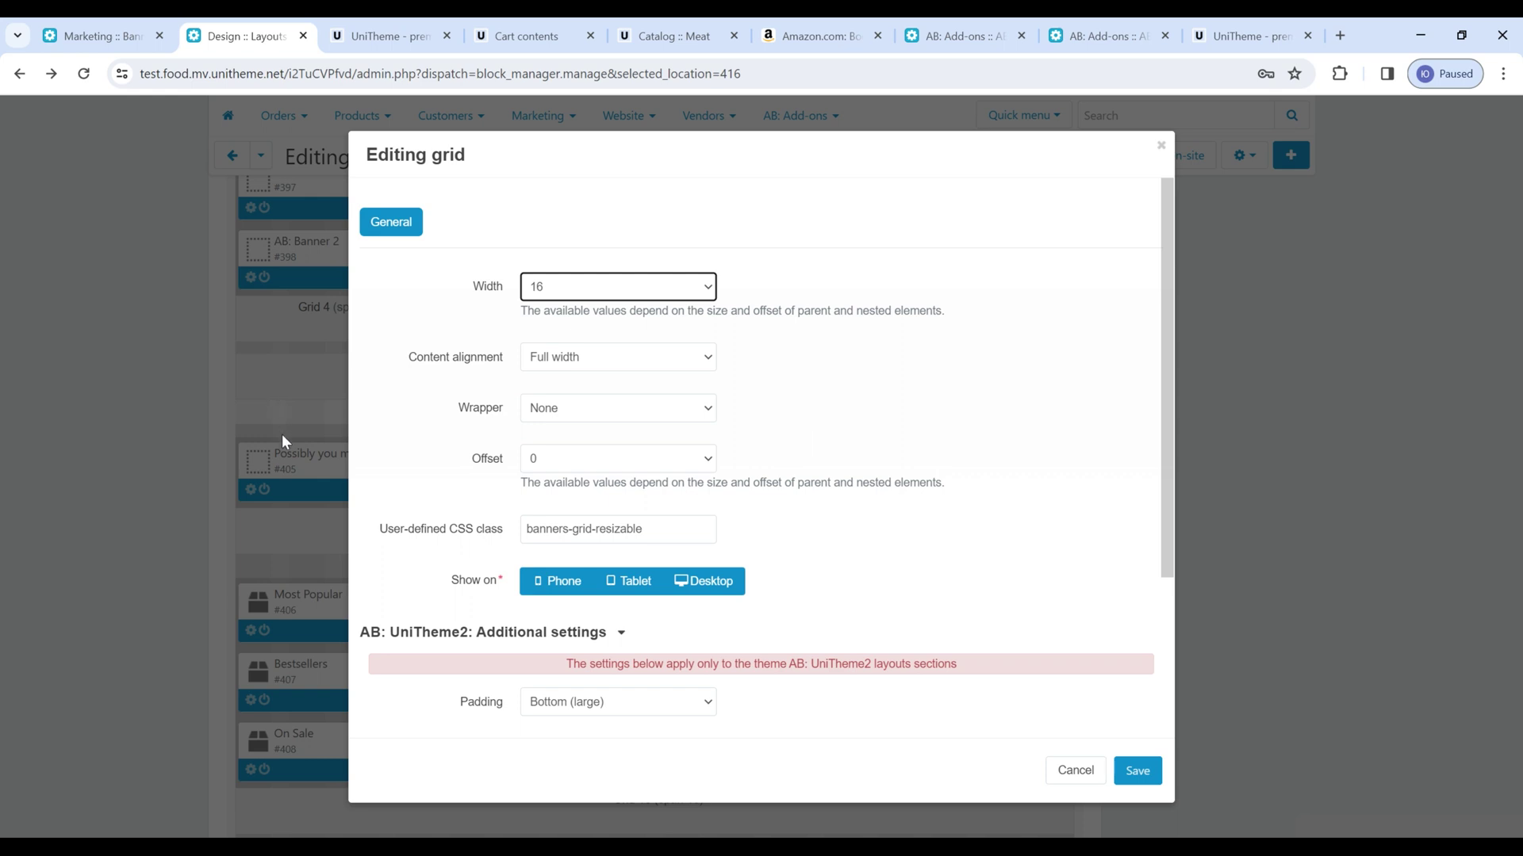
pyautogui.scroll(-3, 440, 541)
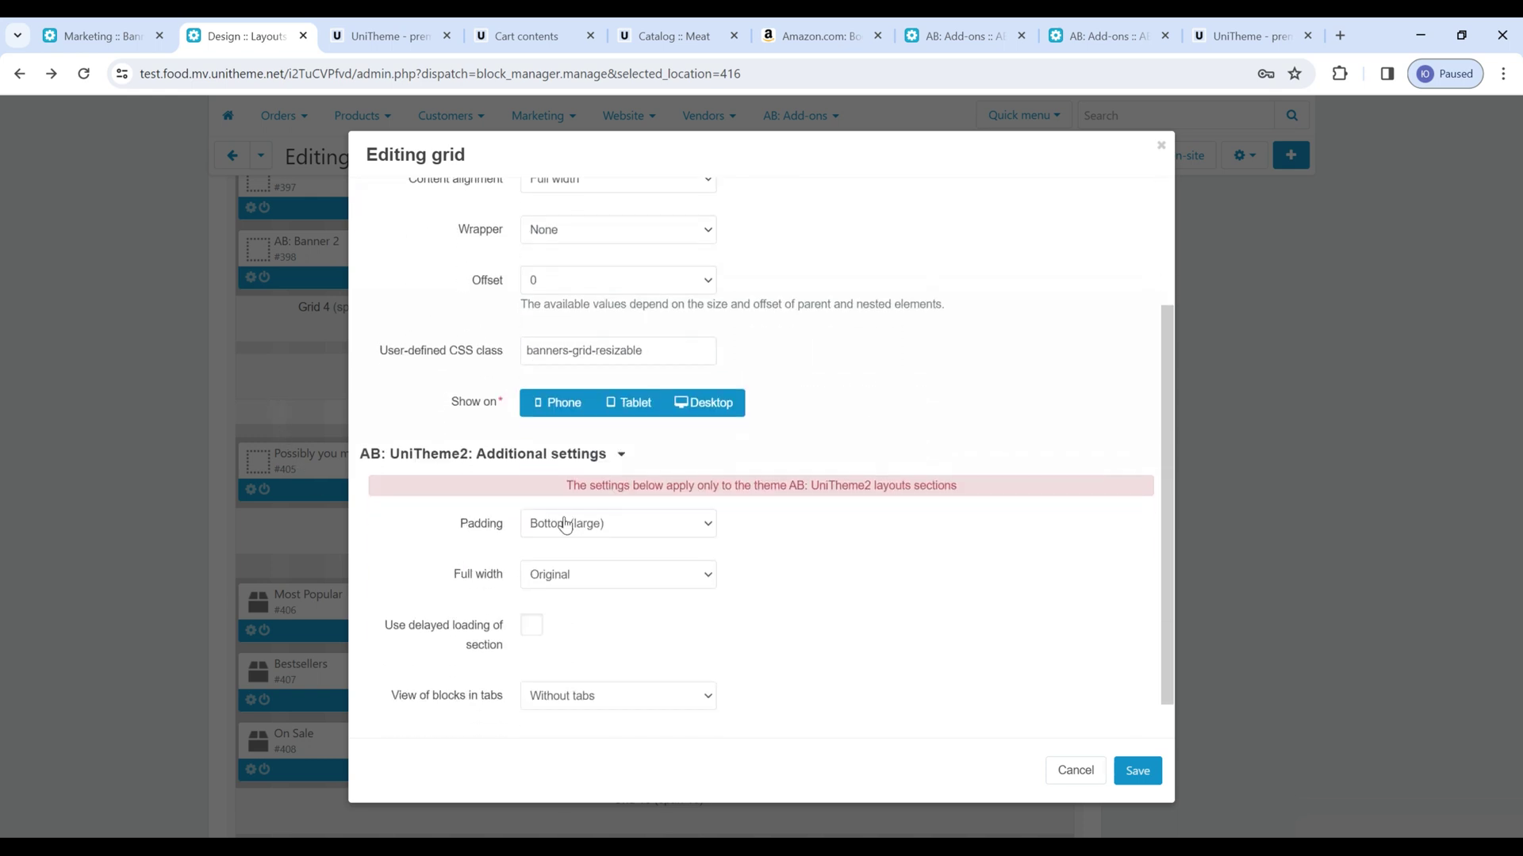
pyautogui.click(666, 526)
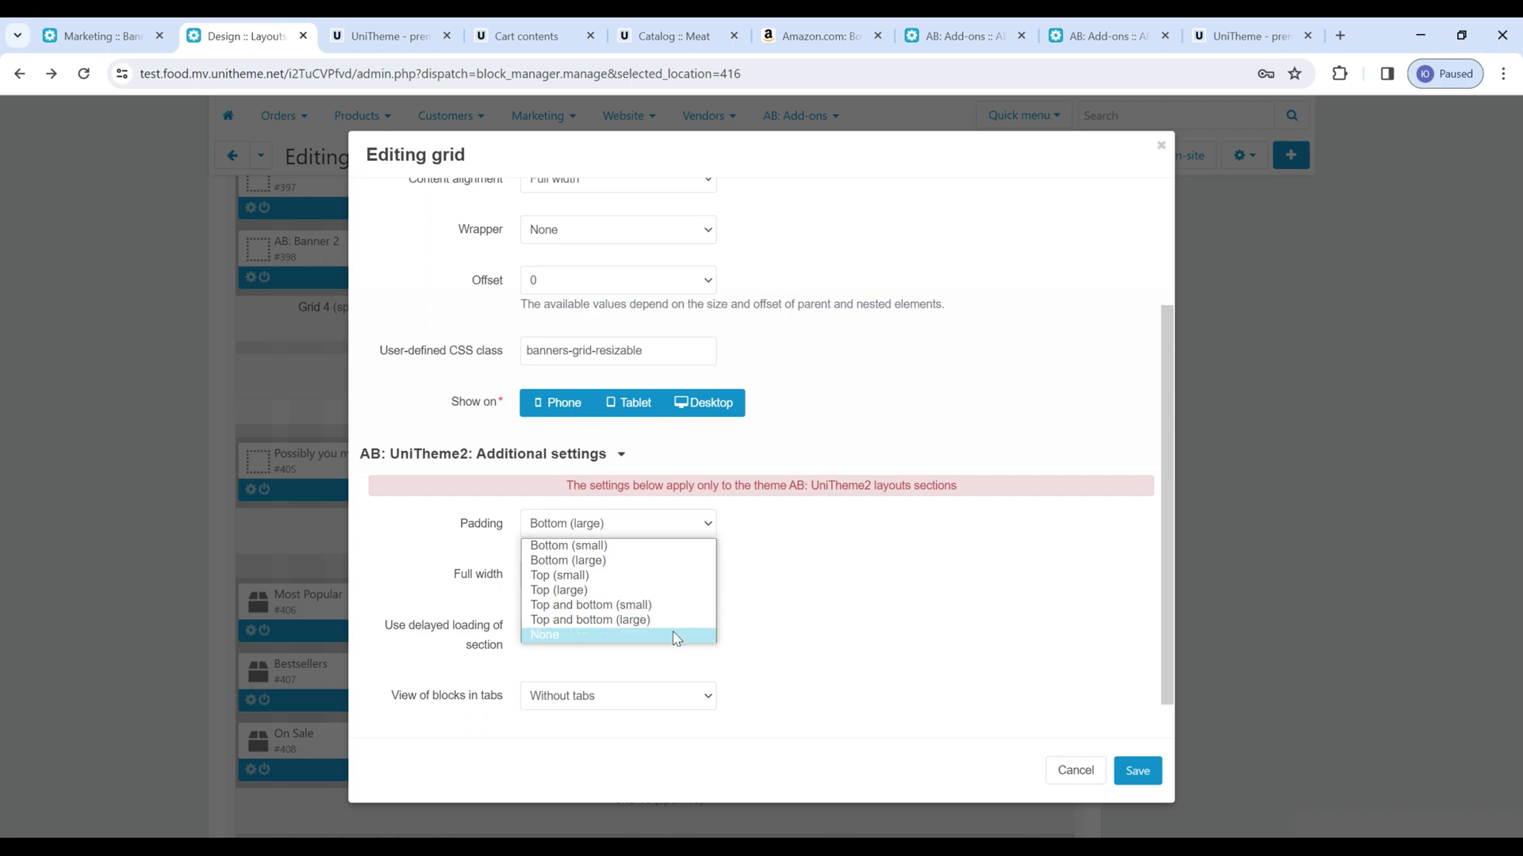
pyautogui.click(839, 535)
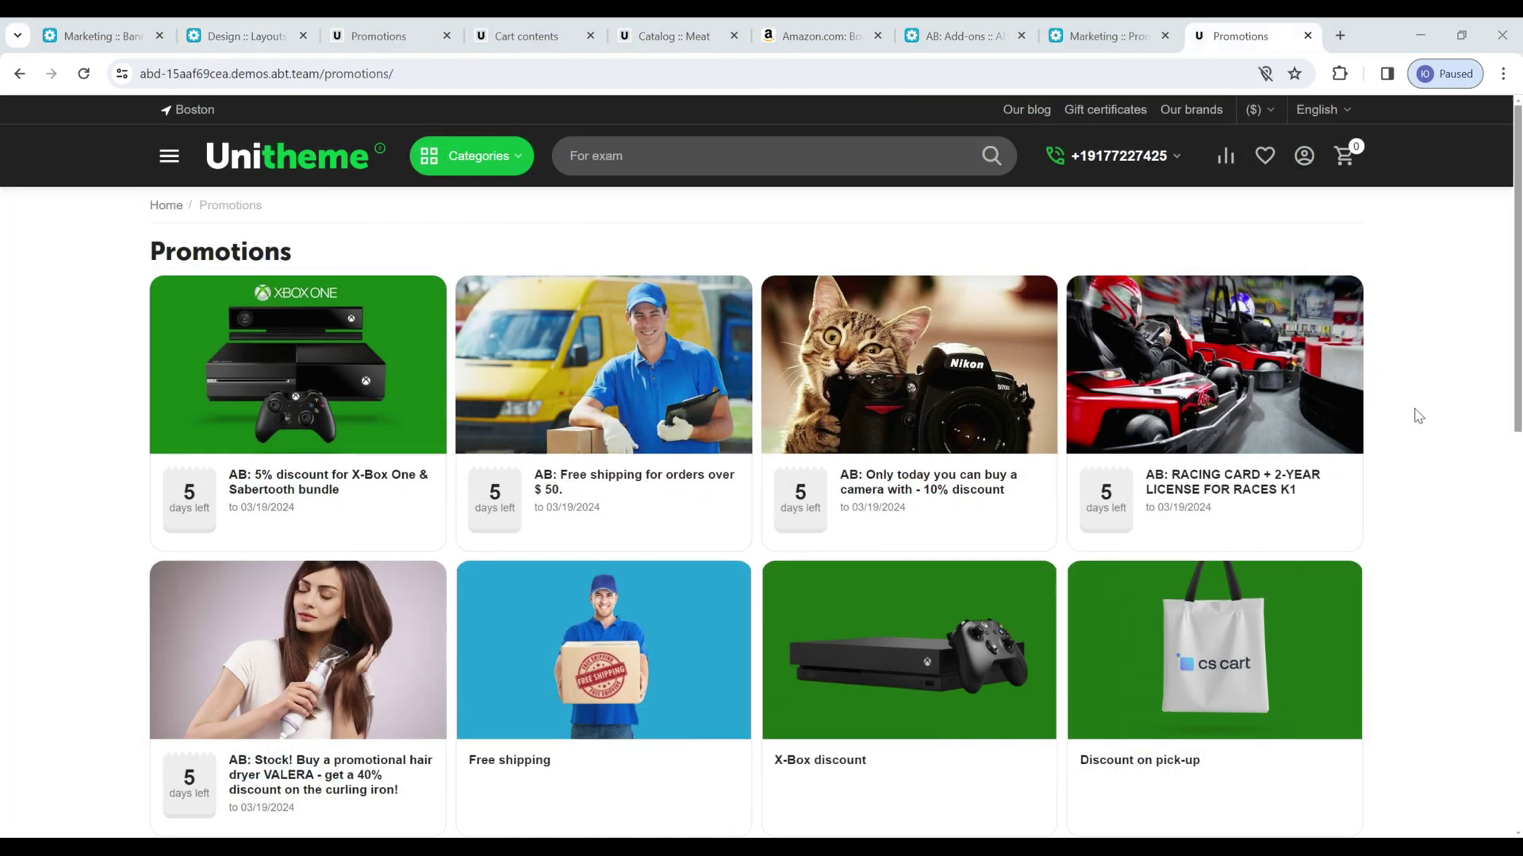
# Look through the storefront's Promotions page down to the product bundles
pyautogui.scroll(-1, 1414, 414)
pyautogui.scroll(-5, 708, 607)
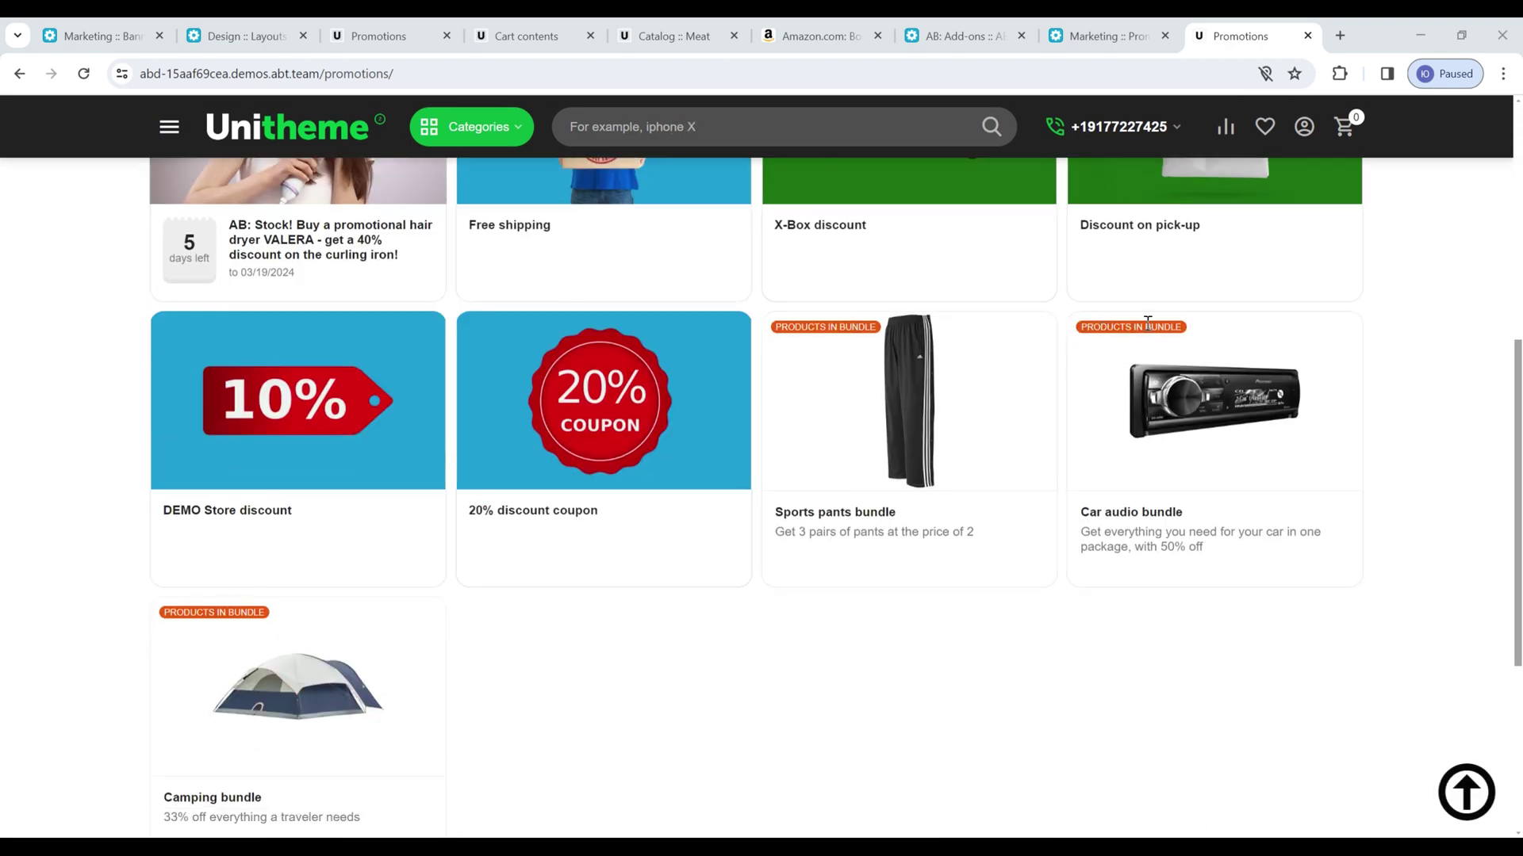
pyautogui.scroll(-1, 934, 666)
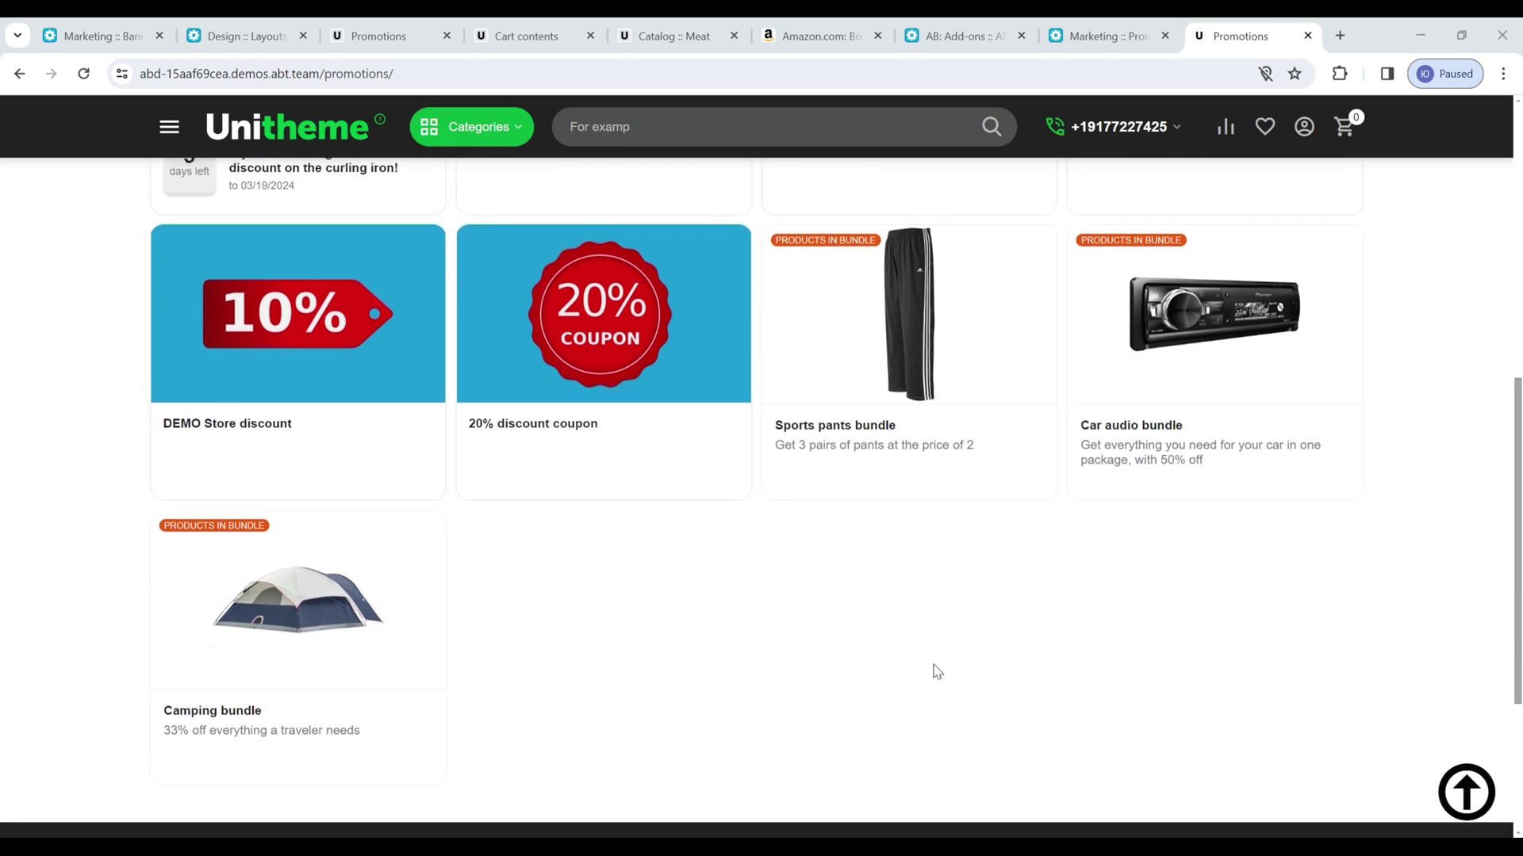
# Add the Camping bundle from the Promotions page to the cart and continue shopping
pyautogui.click(344, 588)
pyautogui.moveTo(672, 608); pyautogui.dragTo(826, 599)
pyautogui.click(1007, 544)
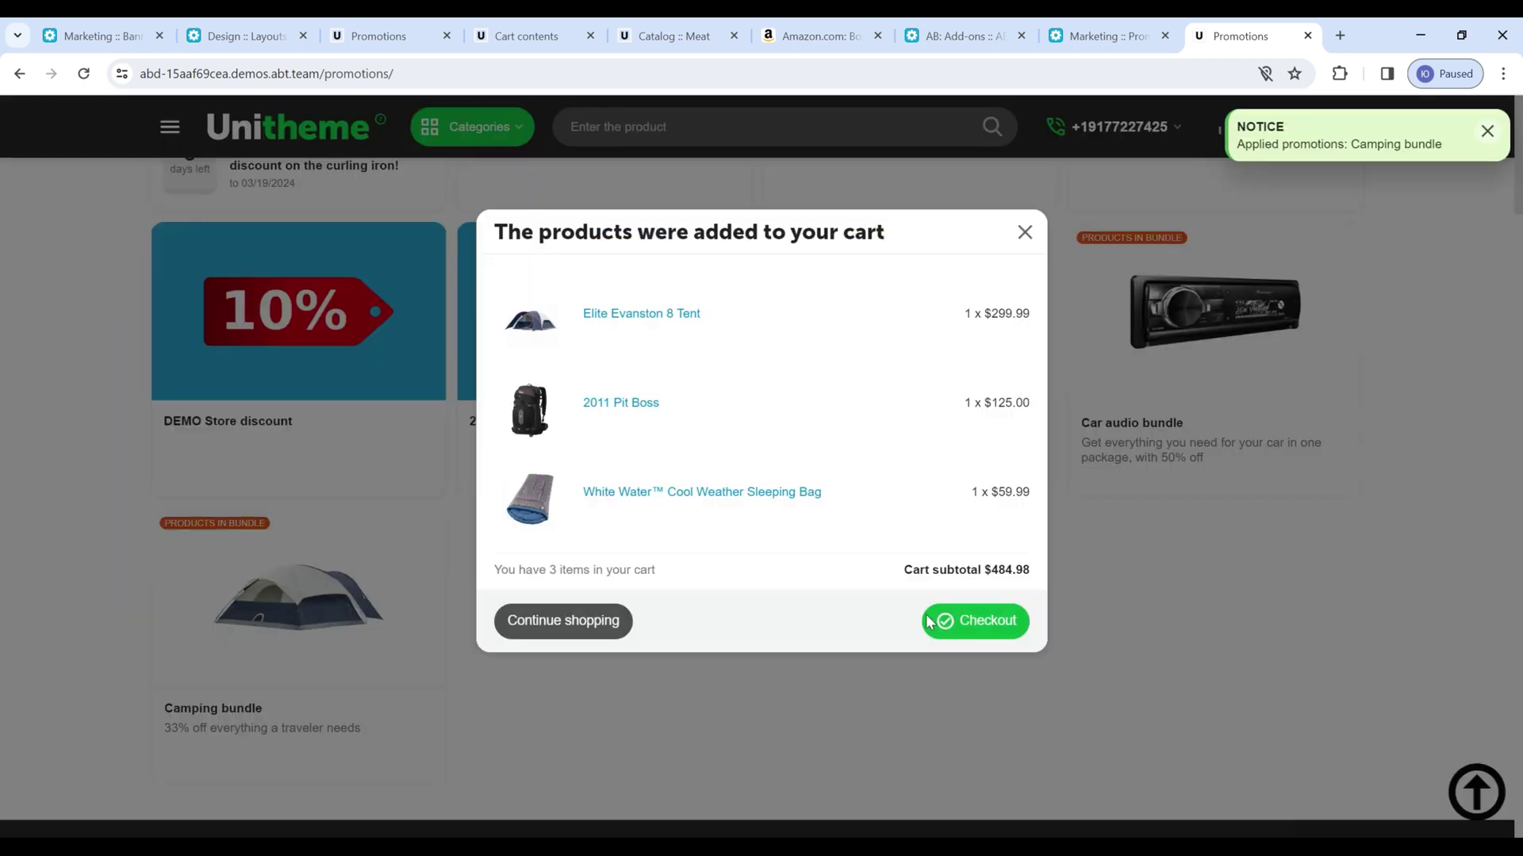
pyautogui.click(547, 631)
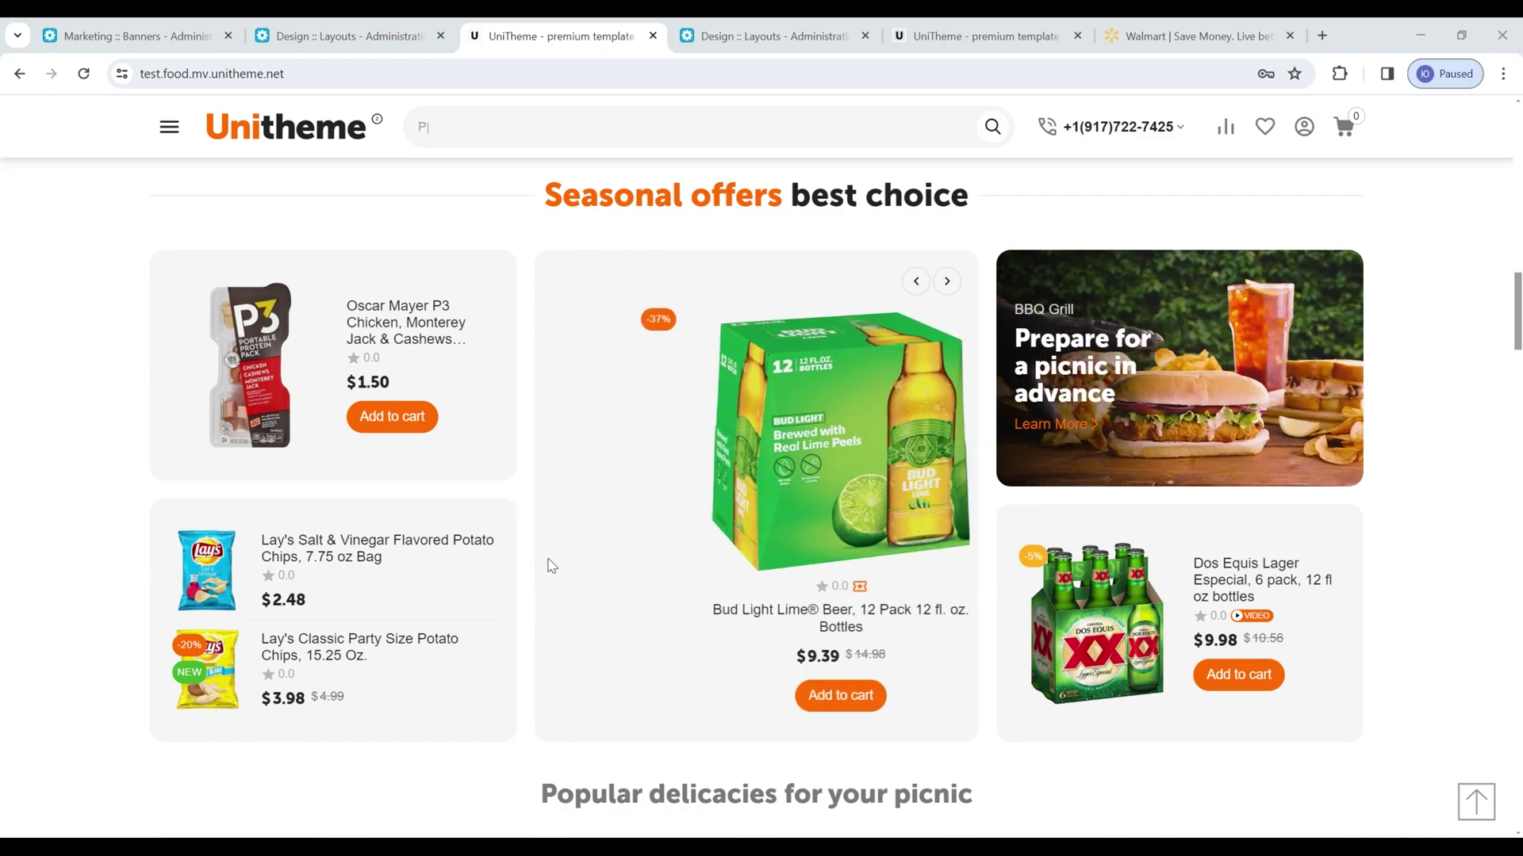
# Go back one product in the "Seasonal offers" slider and view the homepage blocks down to the Outdoor kitchen HQ banner
pyautogui.click(917, 284)
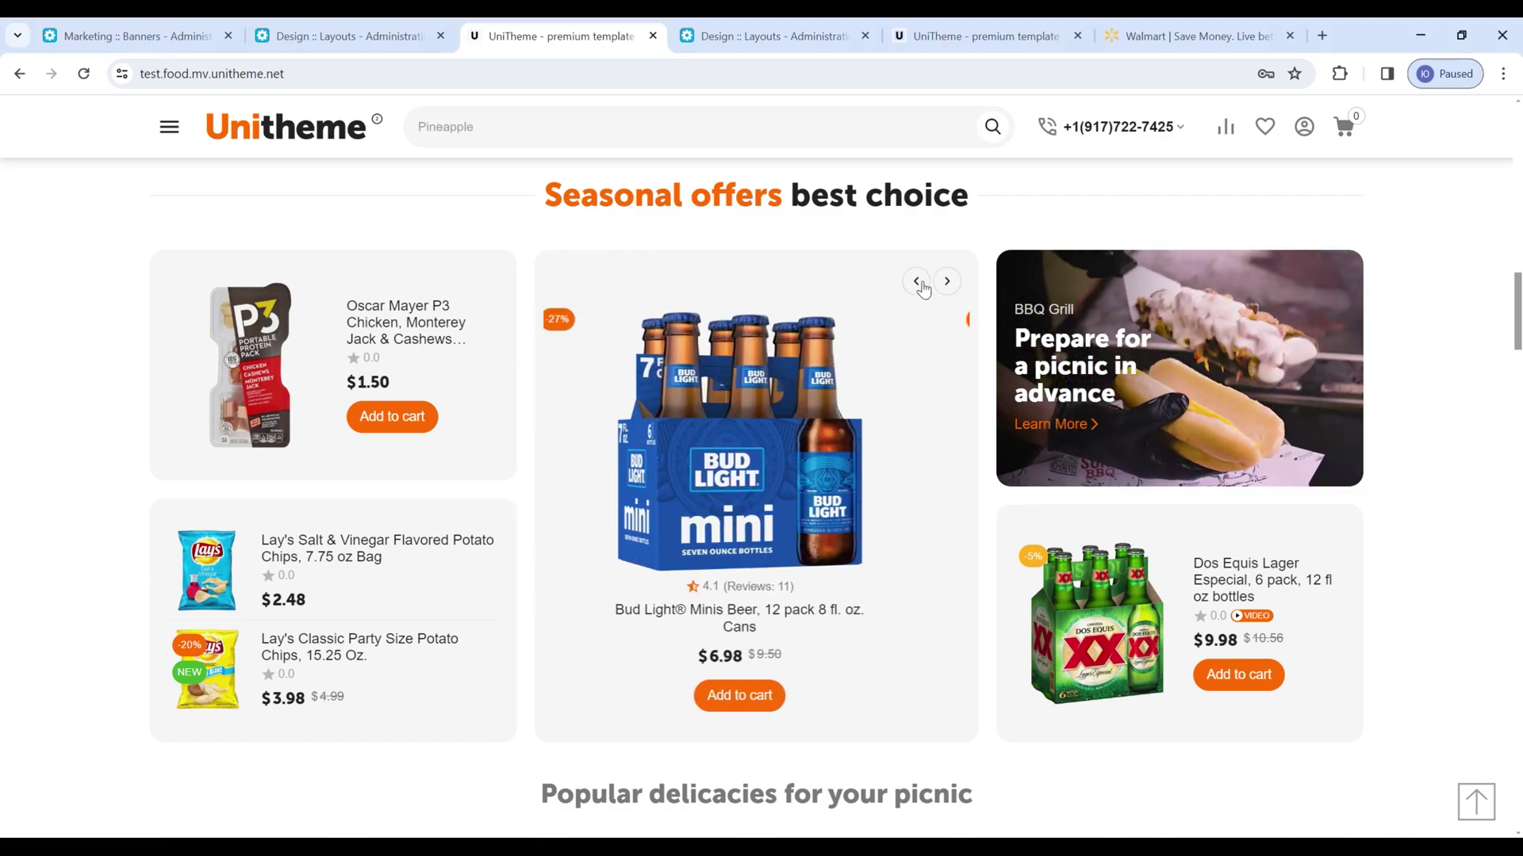
pyautogui.scroll(-14, 779, 611)
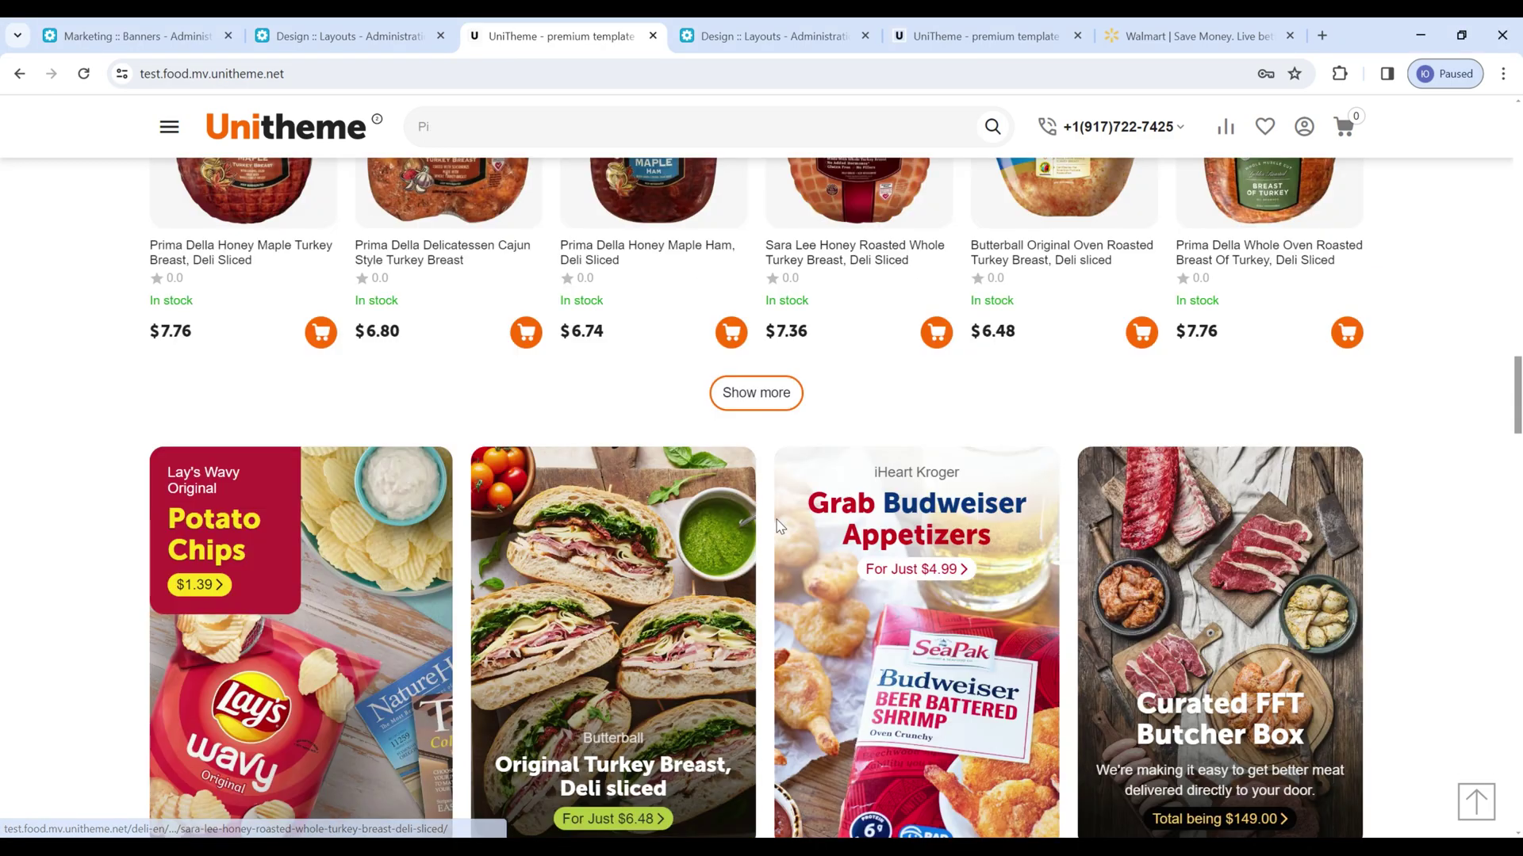
pyautogui.scroll(-4, 779, 527)
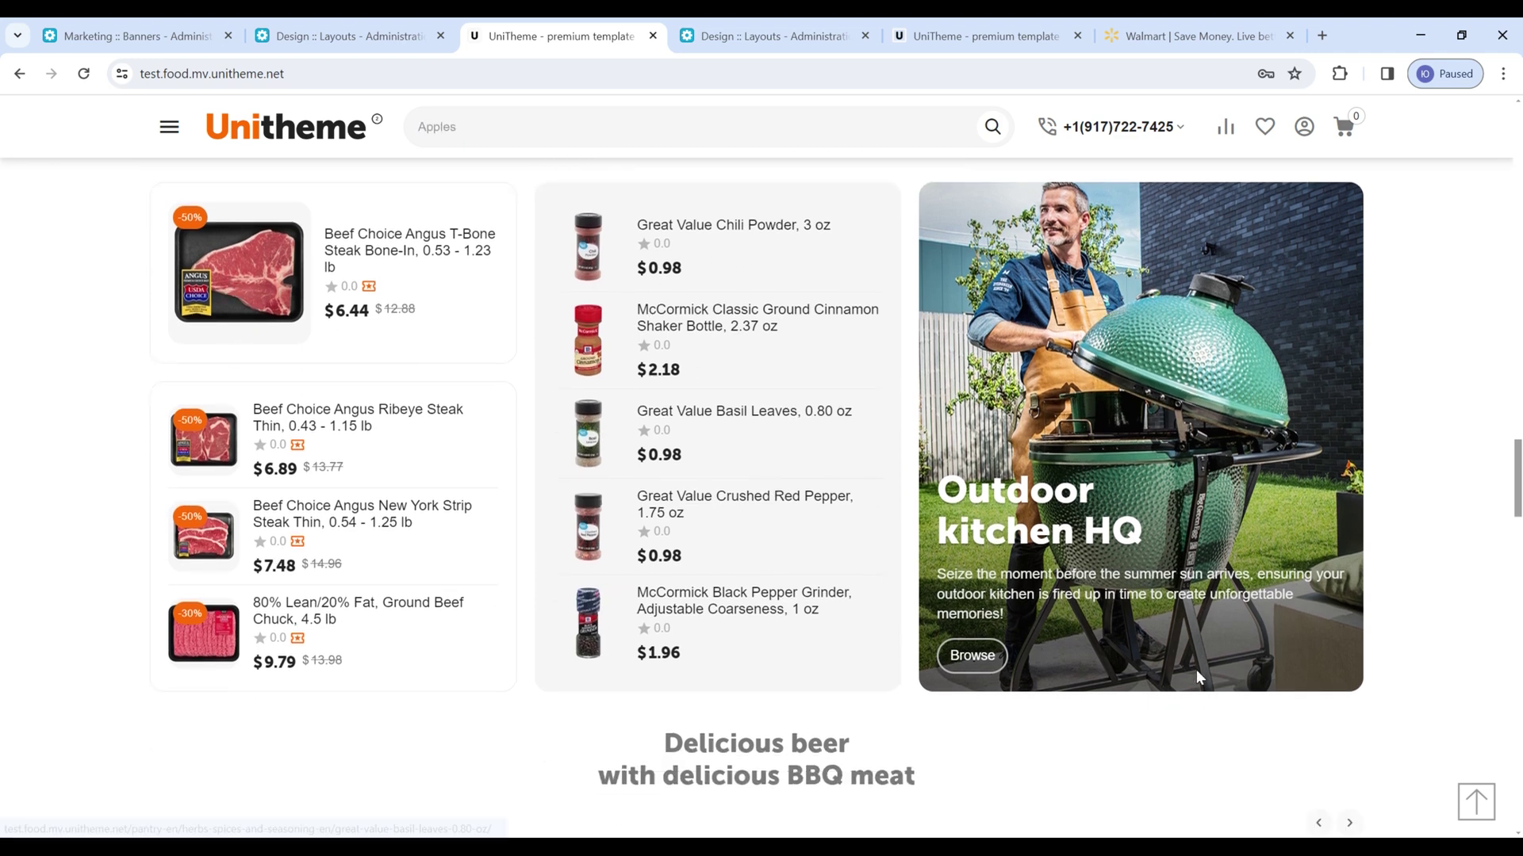
pyautogui.scroll(15, 737, 234)
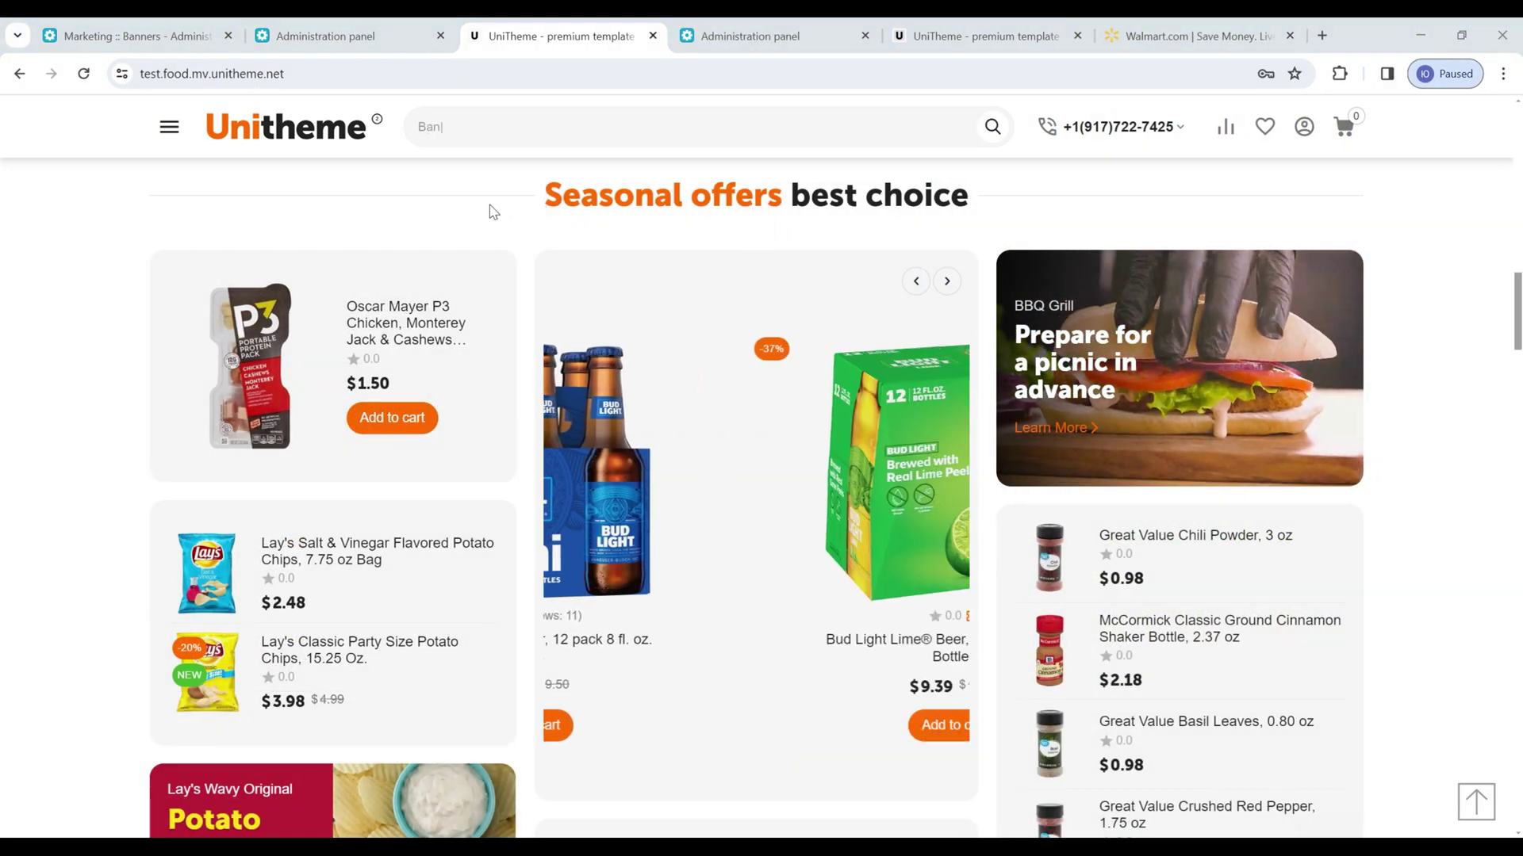
# Examine the mixed grid of product lists, sliders and banners in the "Seasonal offers best choice" homepage section
pyautogui.scroll(-3, 706, 180)
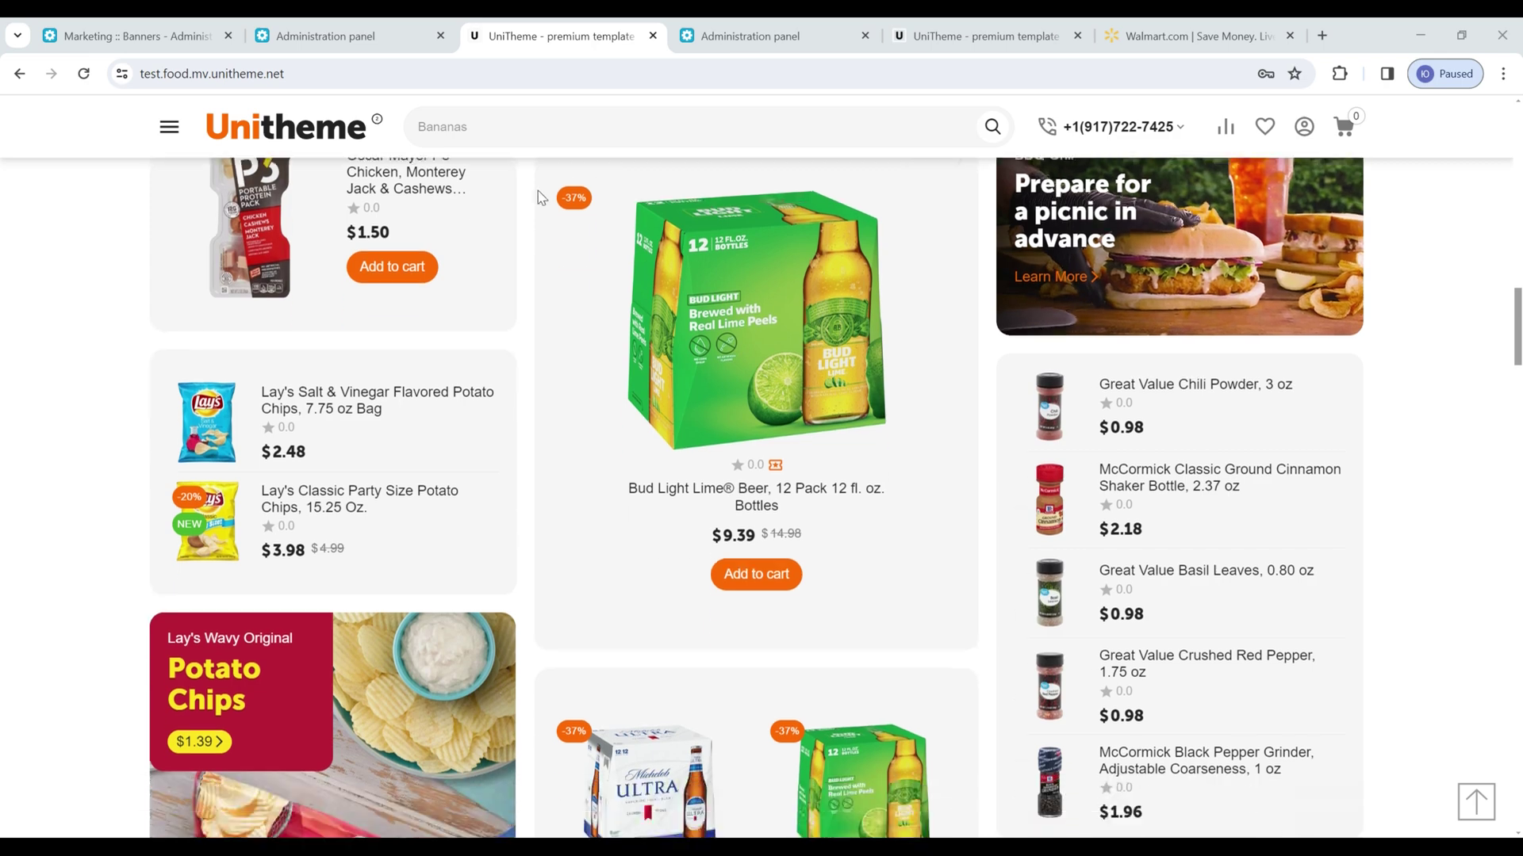
pyautogui.scroll(-3, 976, 658)
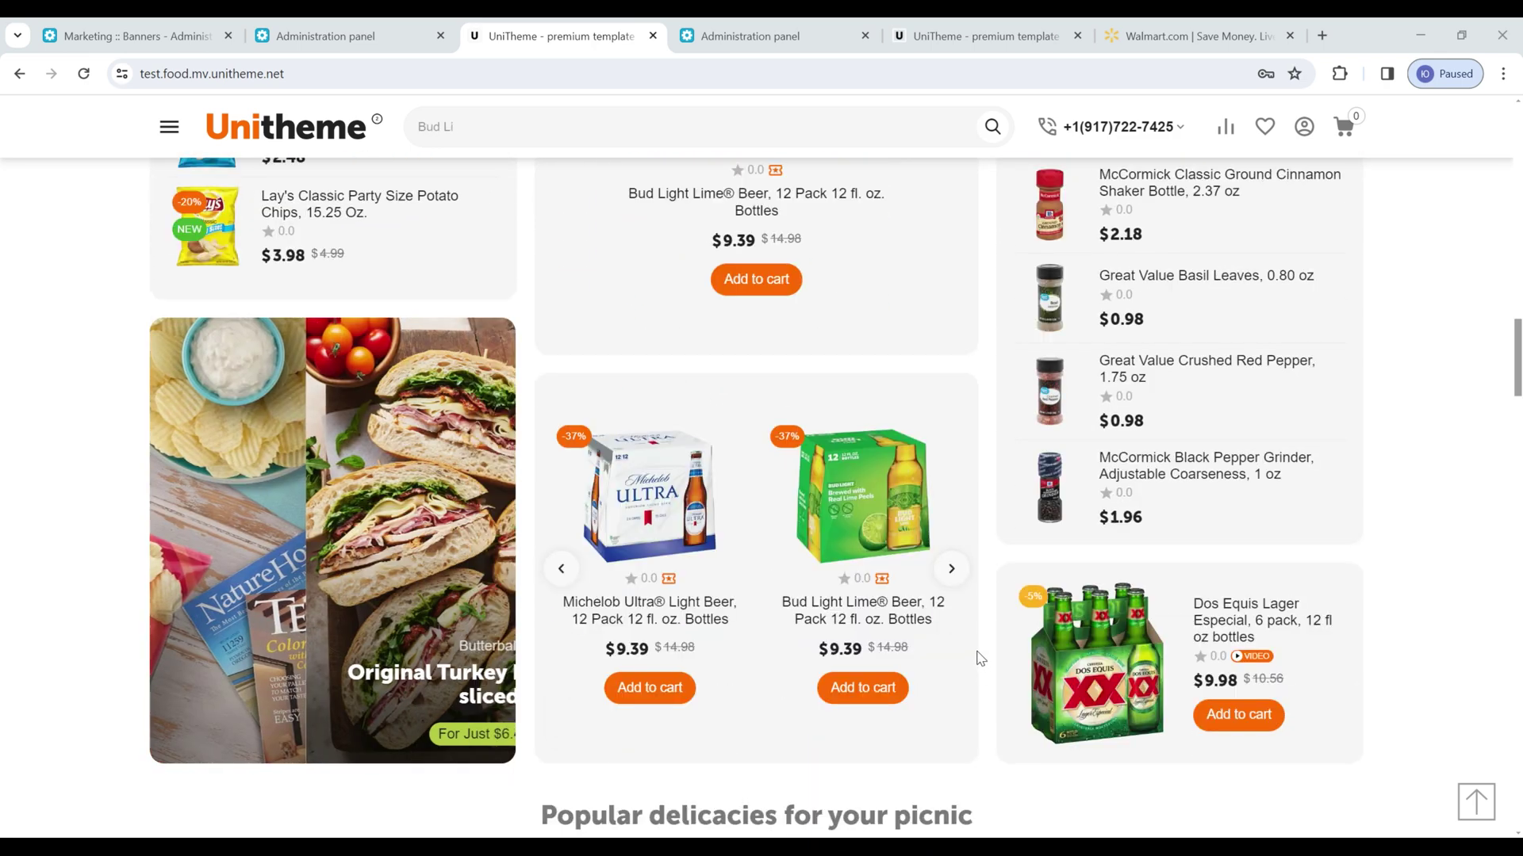
pyautogui.scroll(2, 967, 633)
pyautogui.scroll(1, 968, 633)
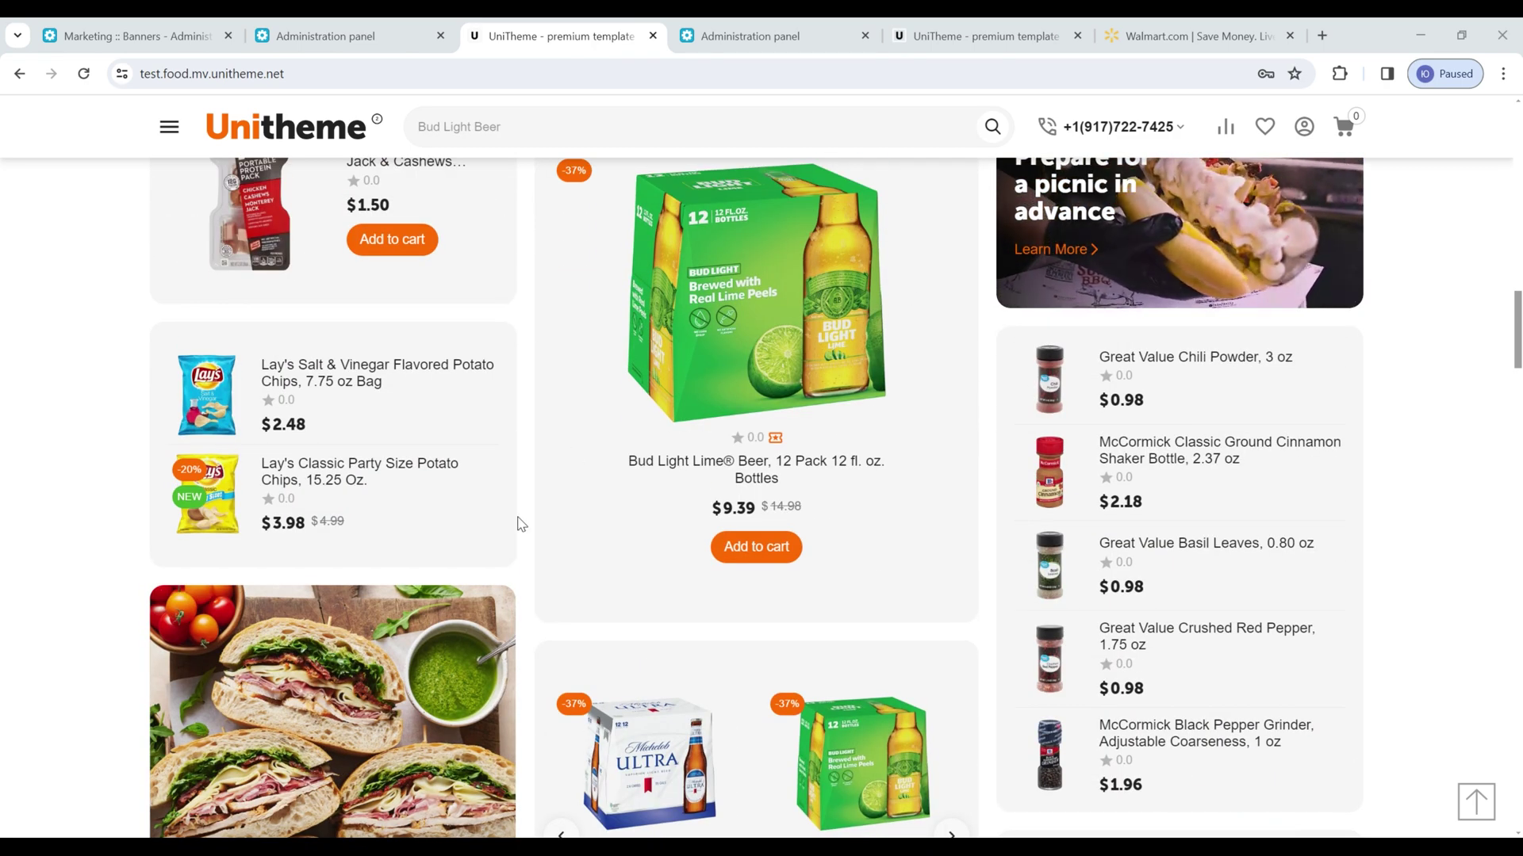
pyautogui.scroll(-1, 935, 664)
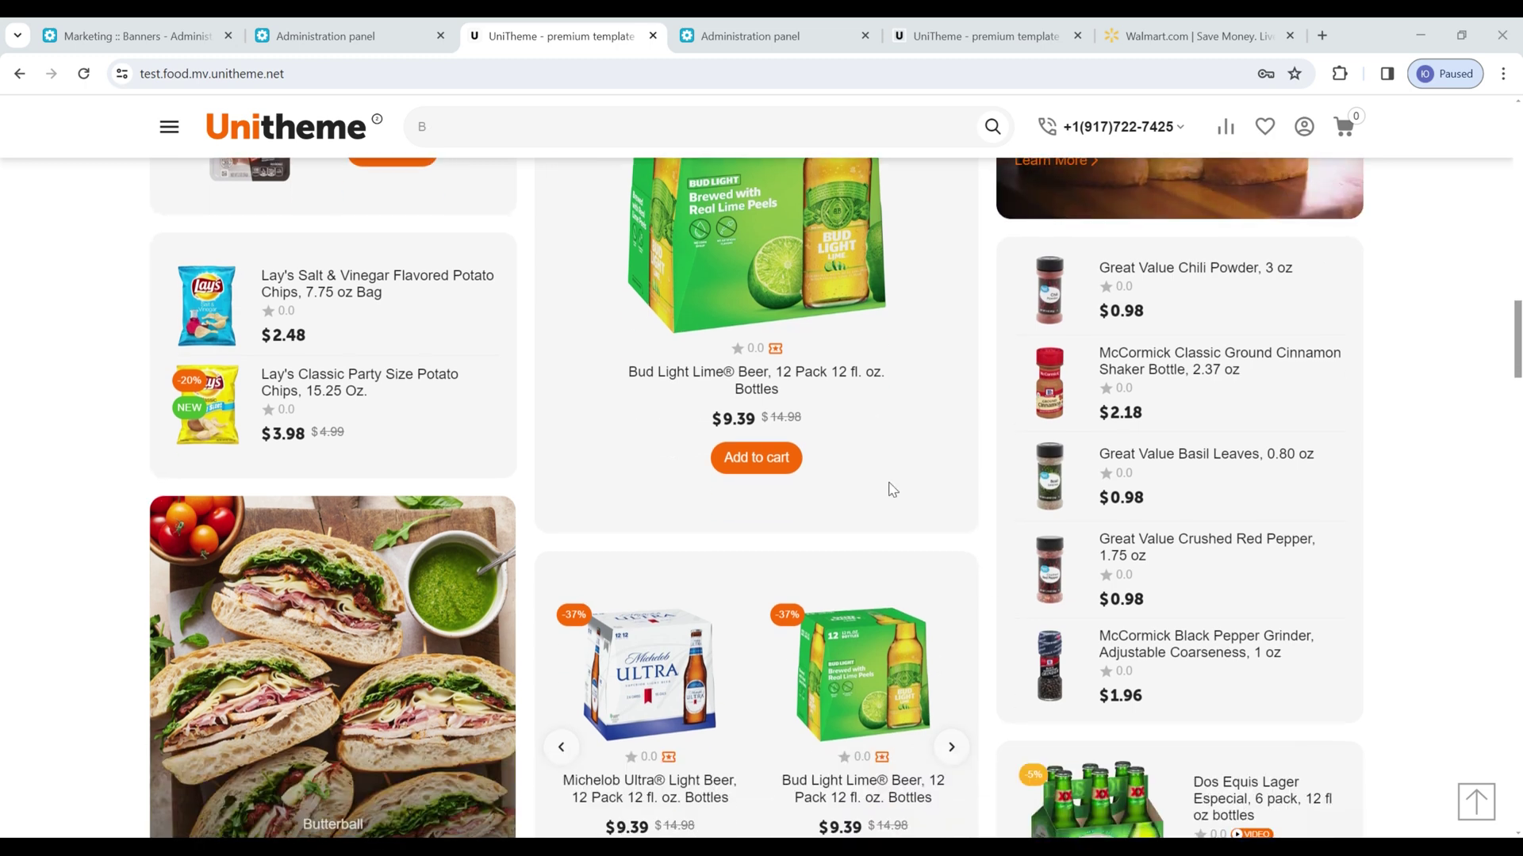
pyautogui.scroll(2, 891, 487)
pyautogui.scroll(-1, 912, 426)
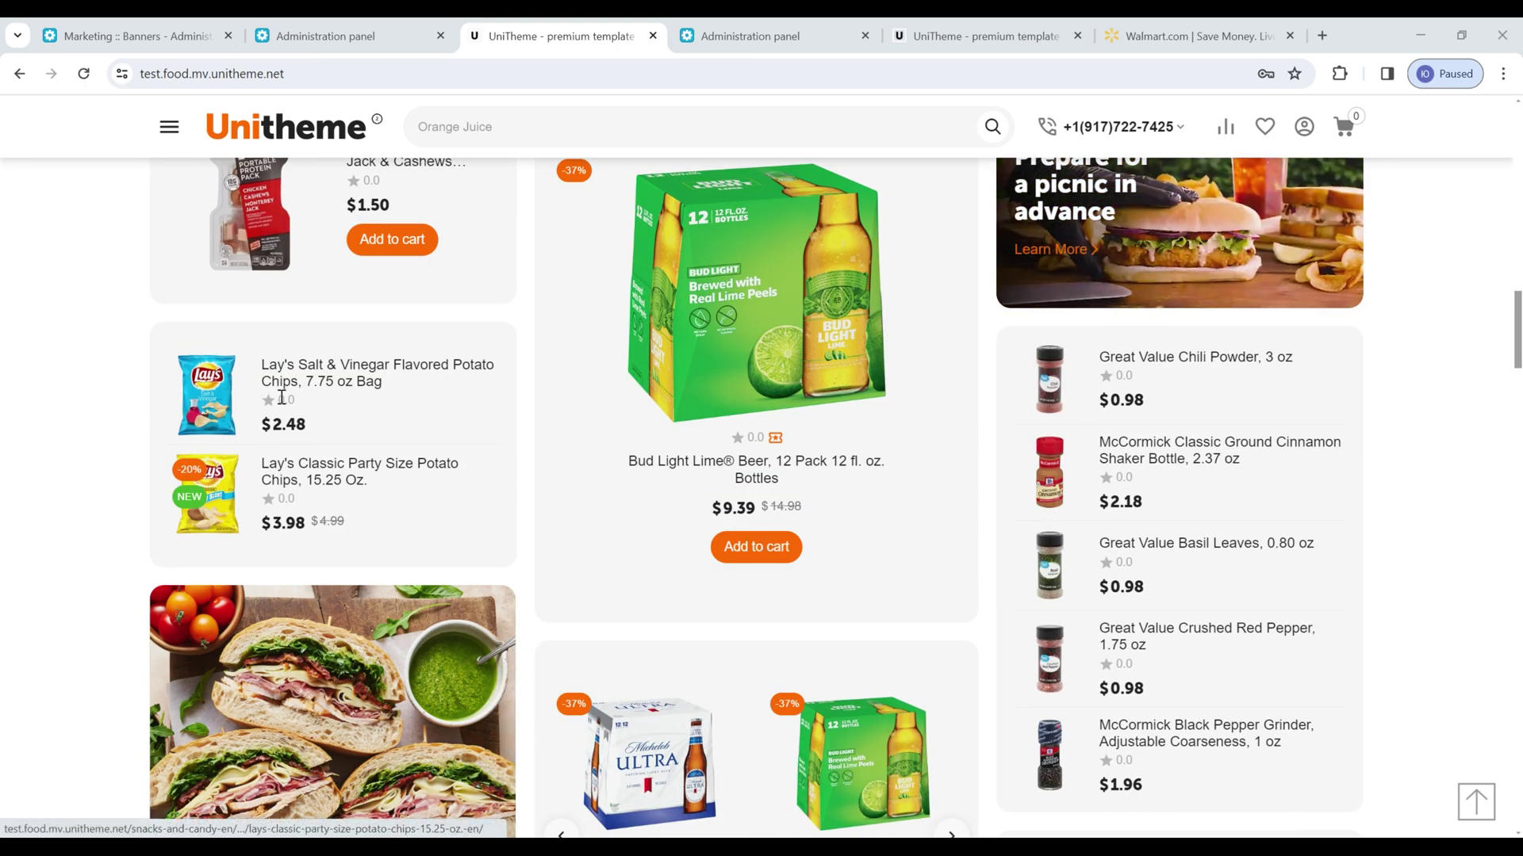
pyautogui.scroll(-5, 547, 396)
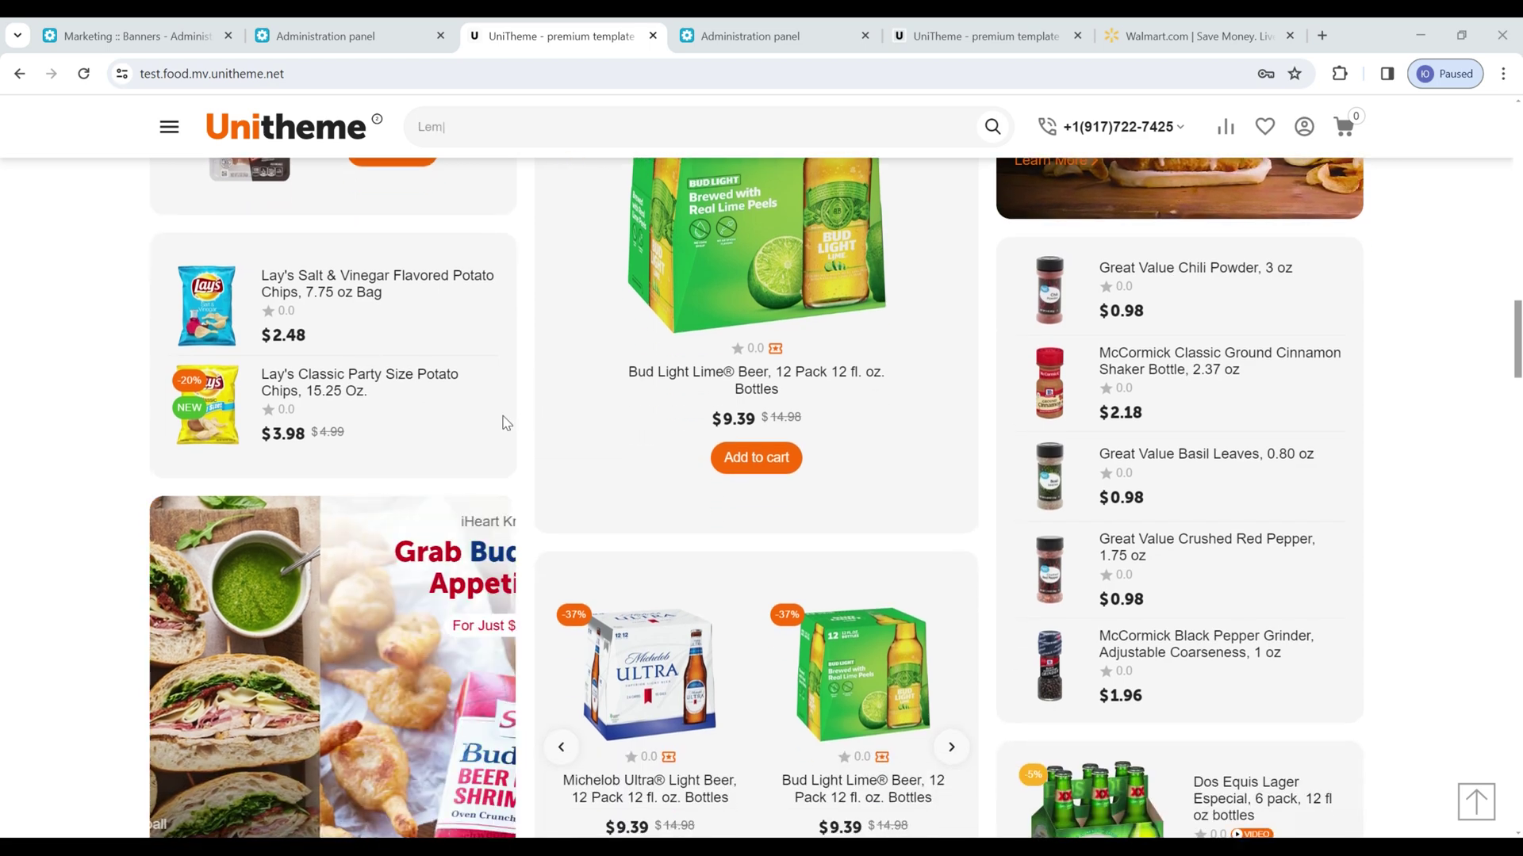
# Examine the "Popular delicacies", "Your outdoor BBQ Kitchen" and "Delicious beer" sections of the homepage
pyautogui.scroll(-1, 261, 464)
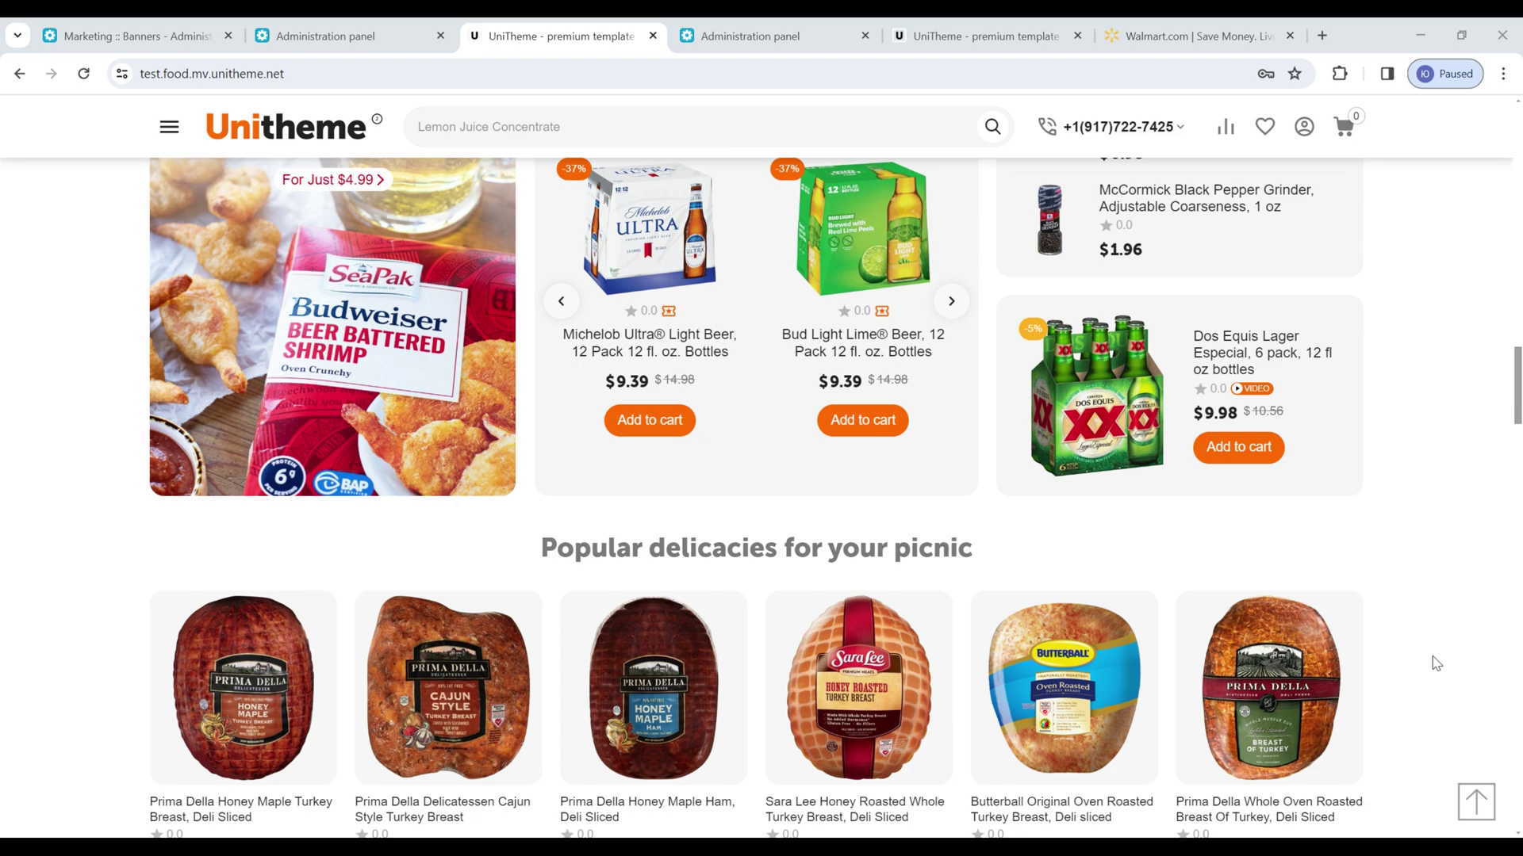
pyautogui.scroll(-8, 1434, 513)
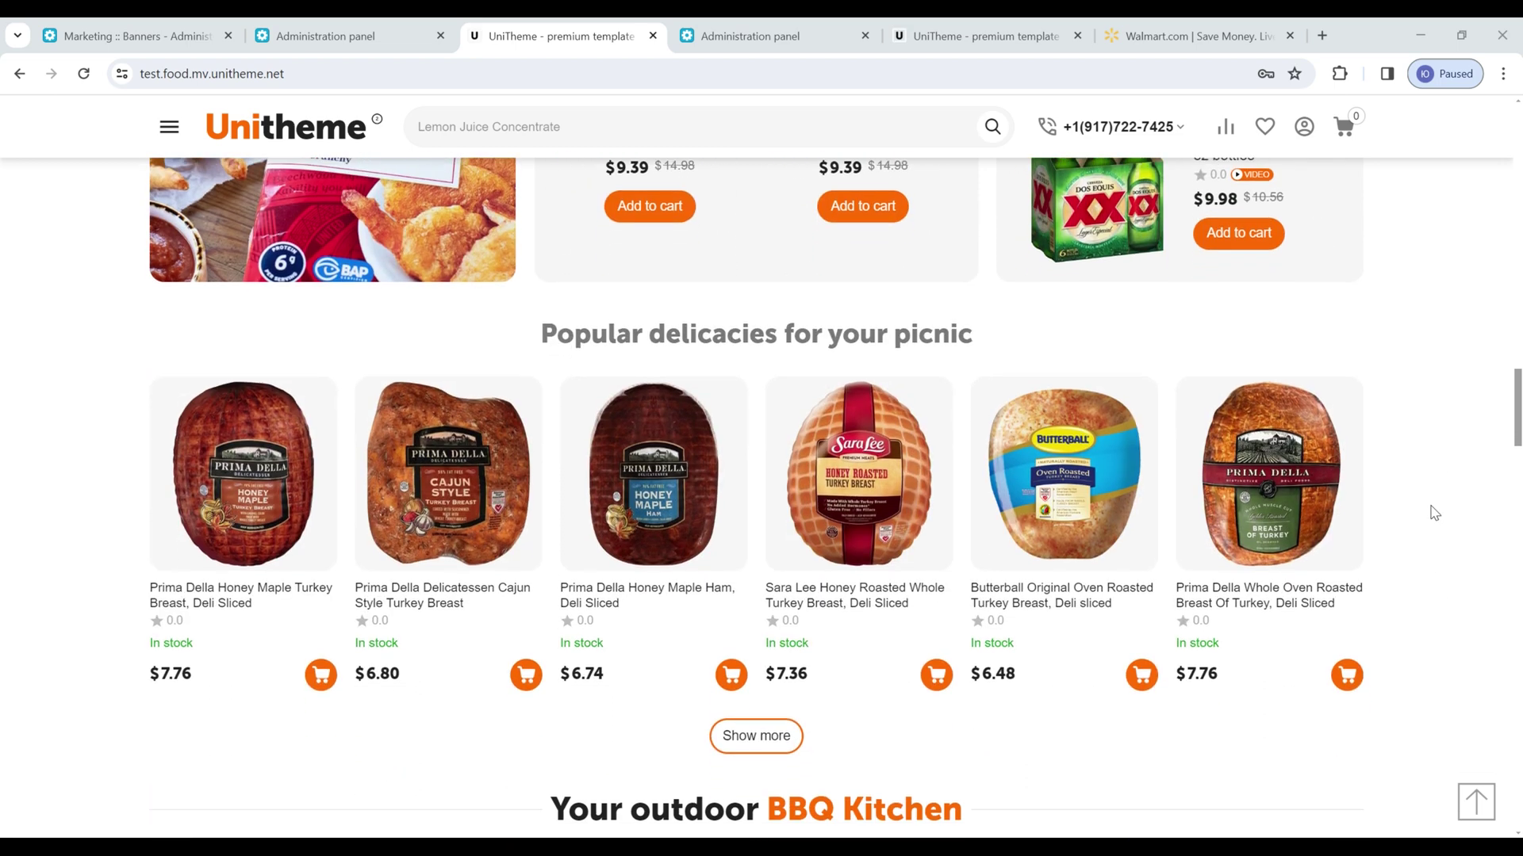
pyautogui.scroll(-2, 1424, 508)
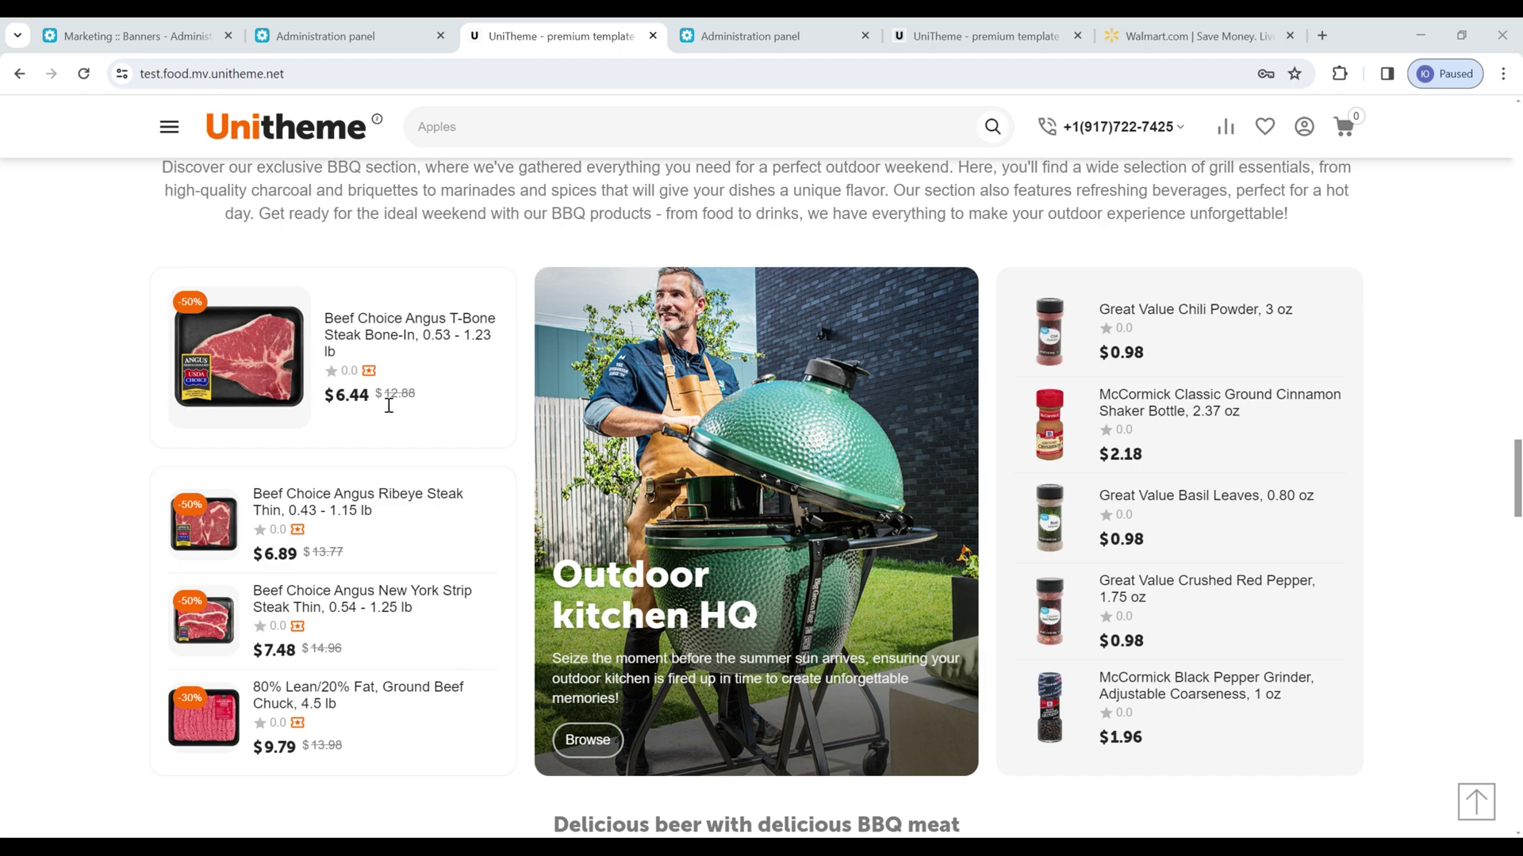
pyautogui.scroll(-4, 992, 326)
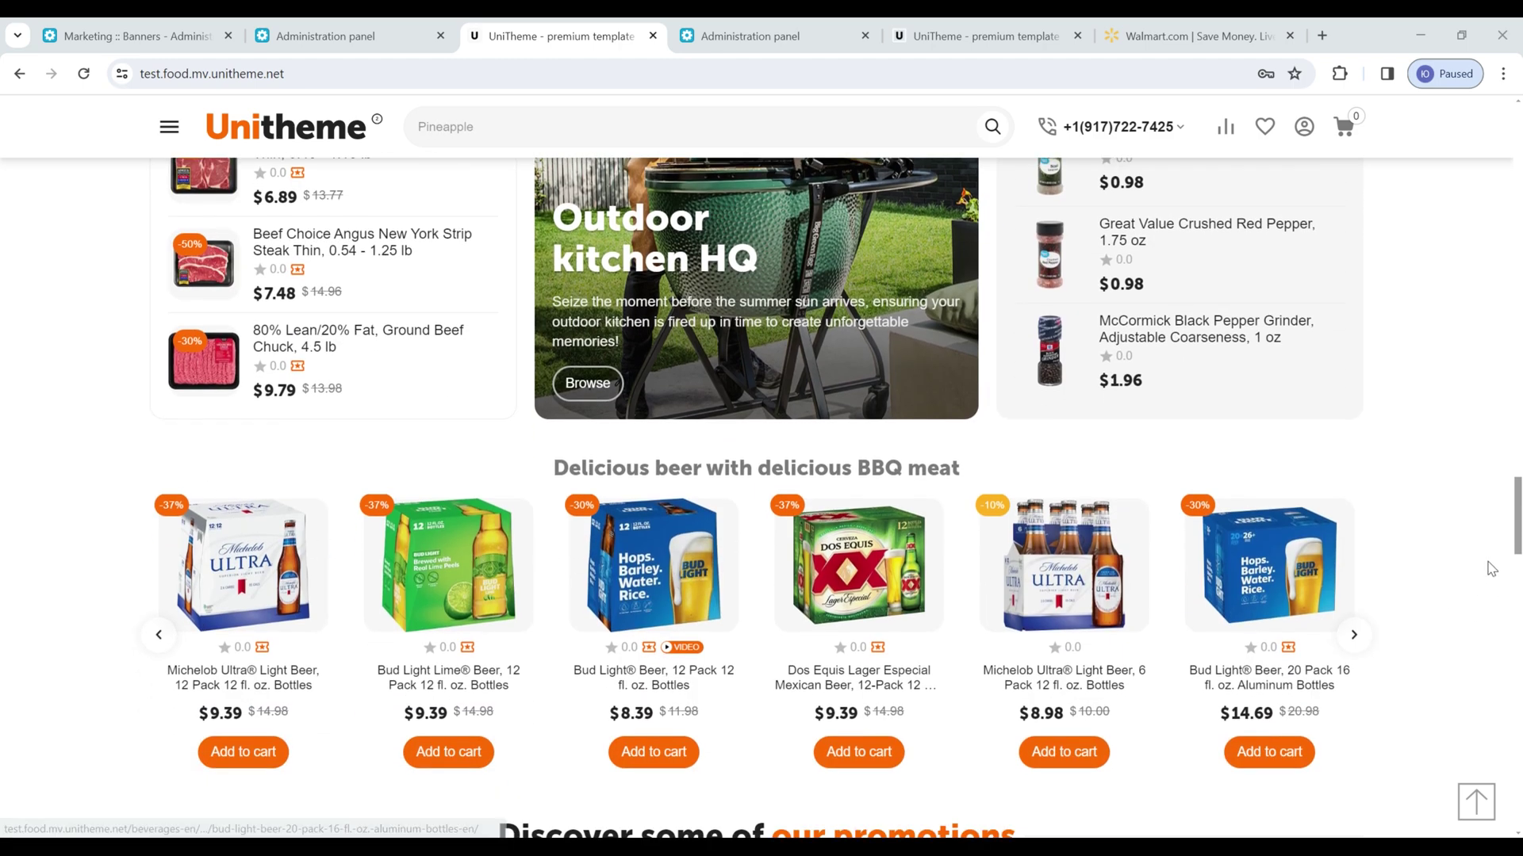
pyautogui.scroll(2, 1485, 552)
pyautogui.scroll(3, 1484, 552)
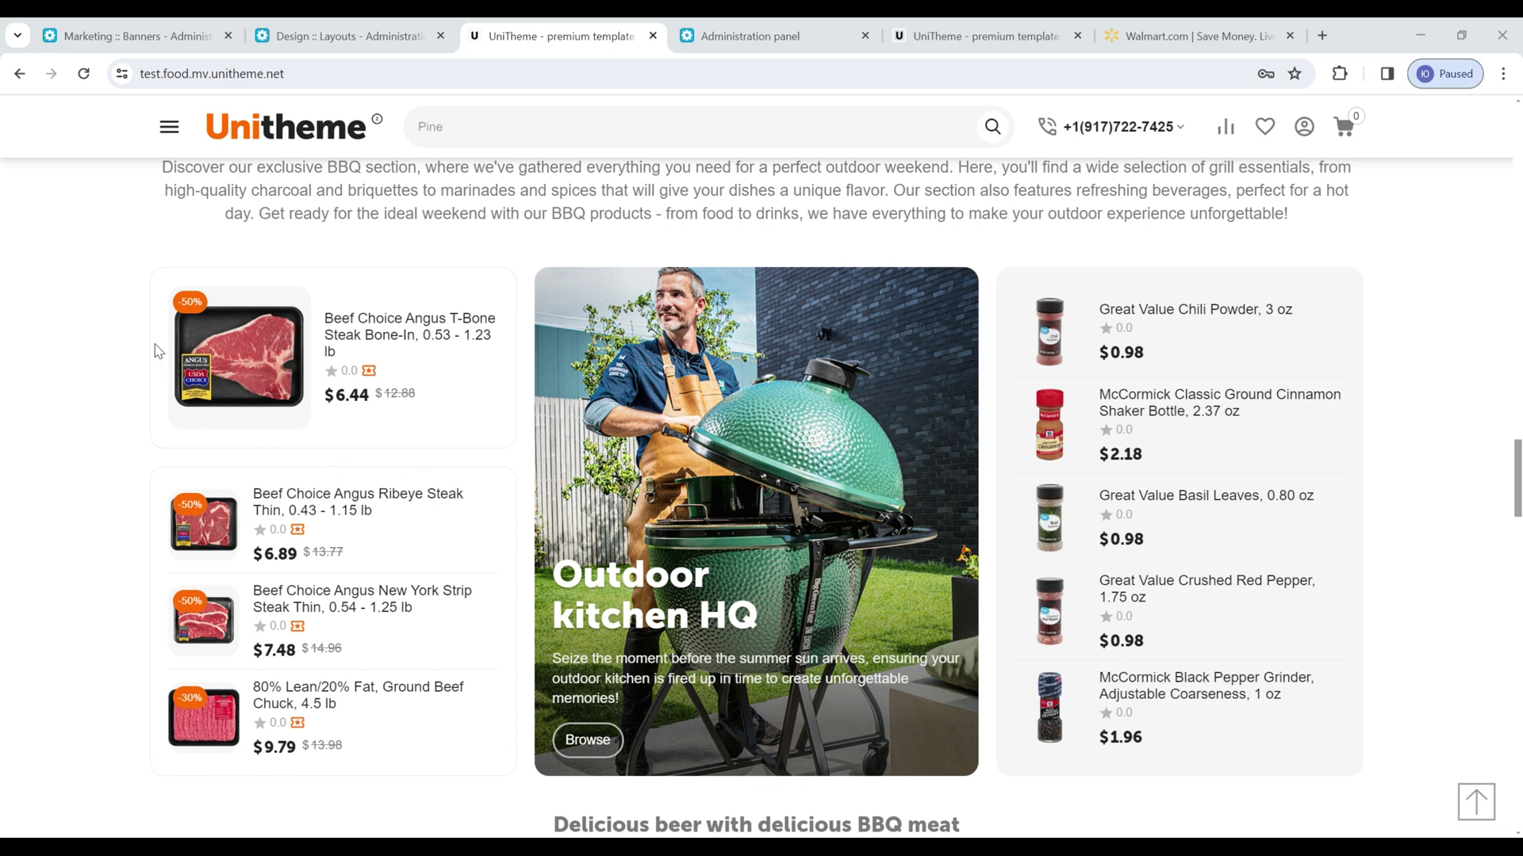
# Open the settings of the Spice block in the UniTheme 2 (Light v2) layout and close them without saving
pyautogui.click(348, 36)
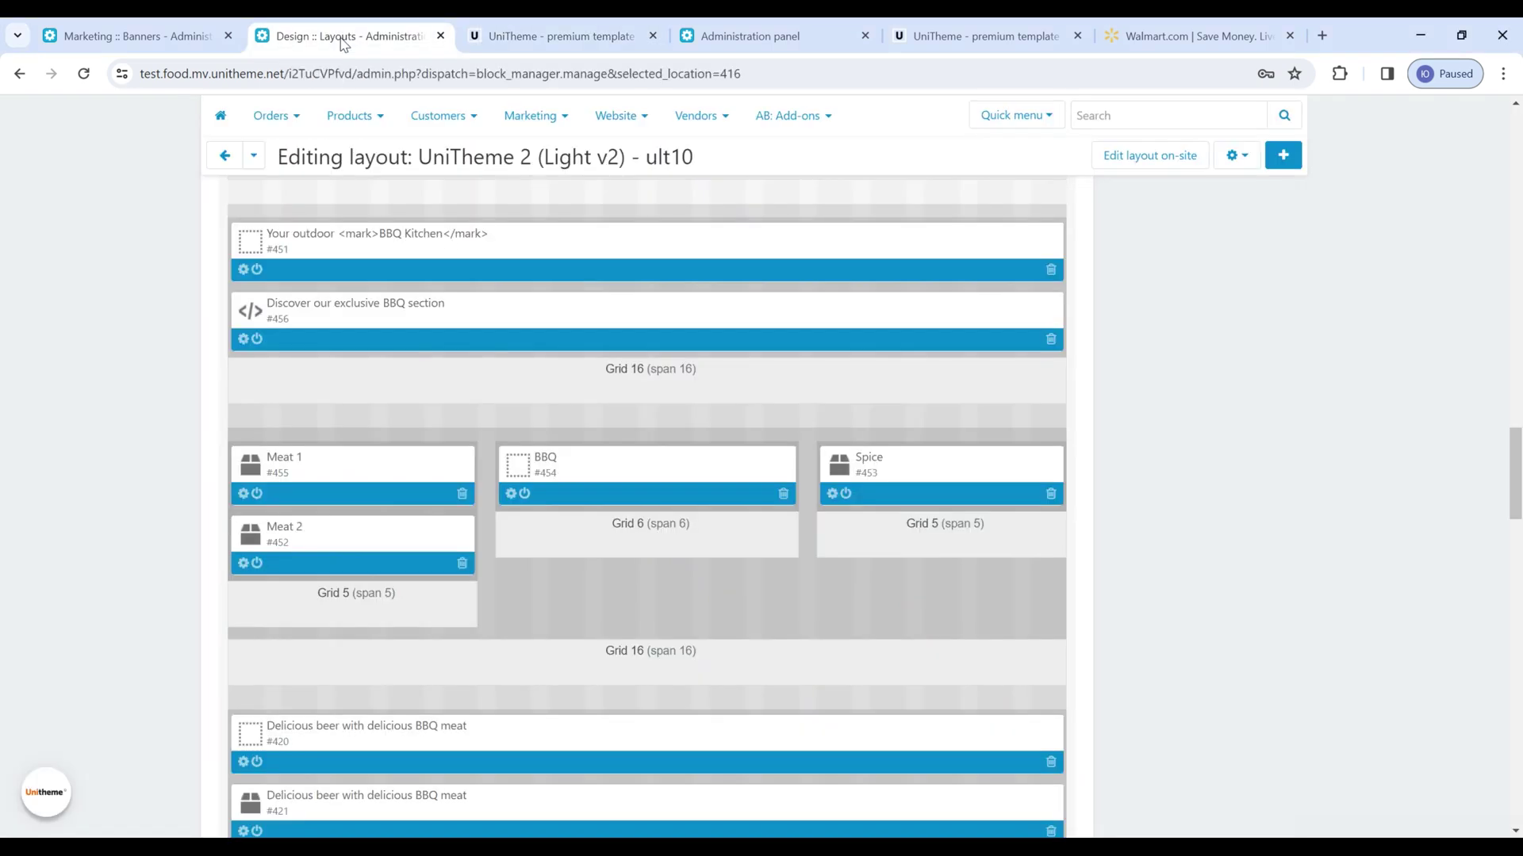
pyautogui.click(832, 493)
pyautogui.hotkey('ctrl', 'a')
pyautogui.press('Escape')
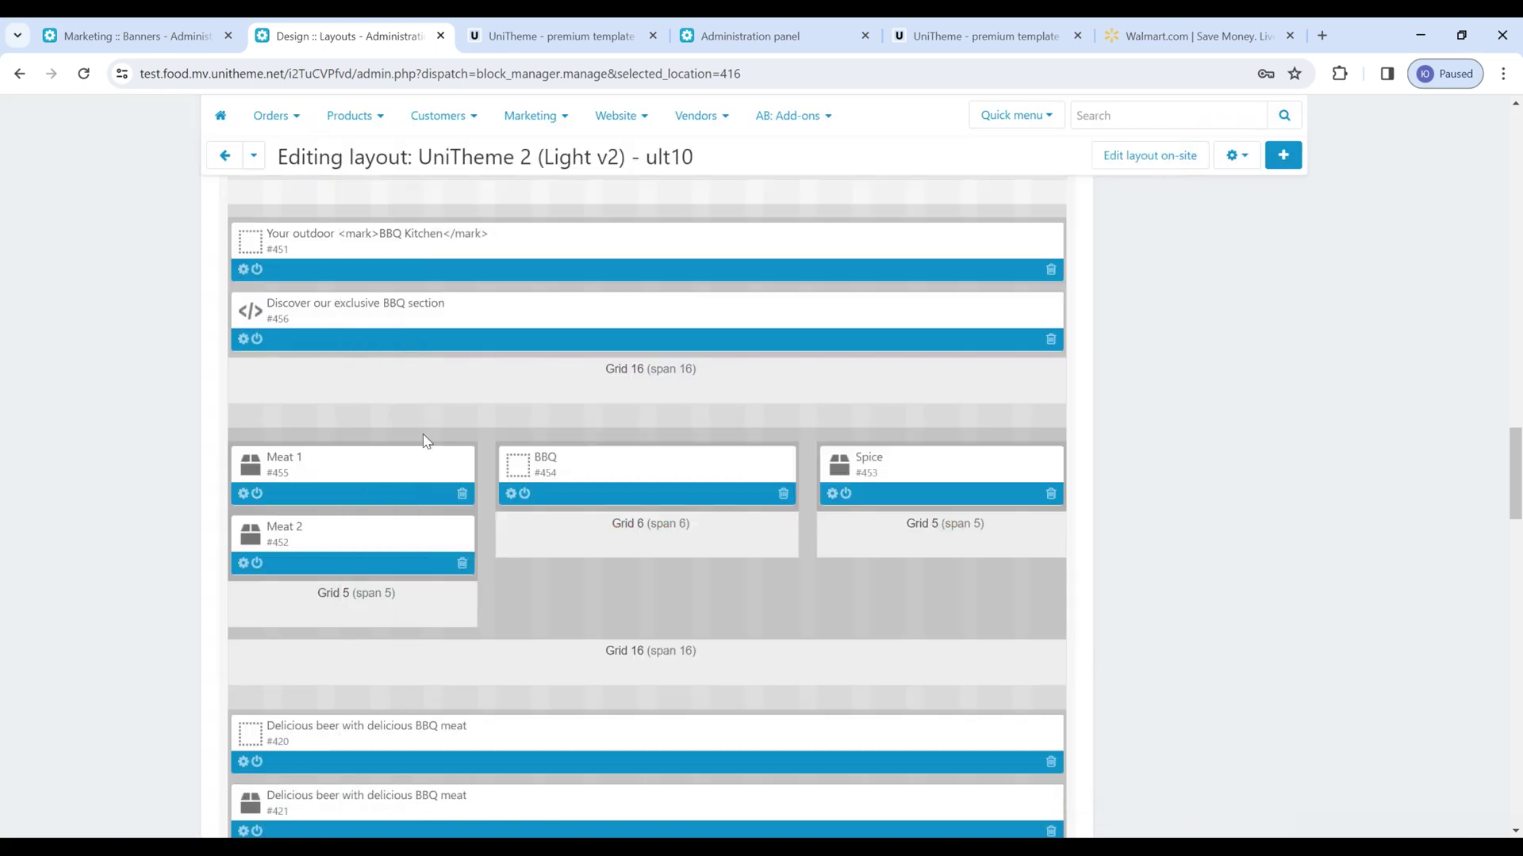
# Check the user-defined CSS class of the Meat 1 block and close its settings without saving
pyautogui.click(244, 493)
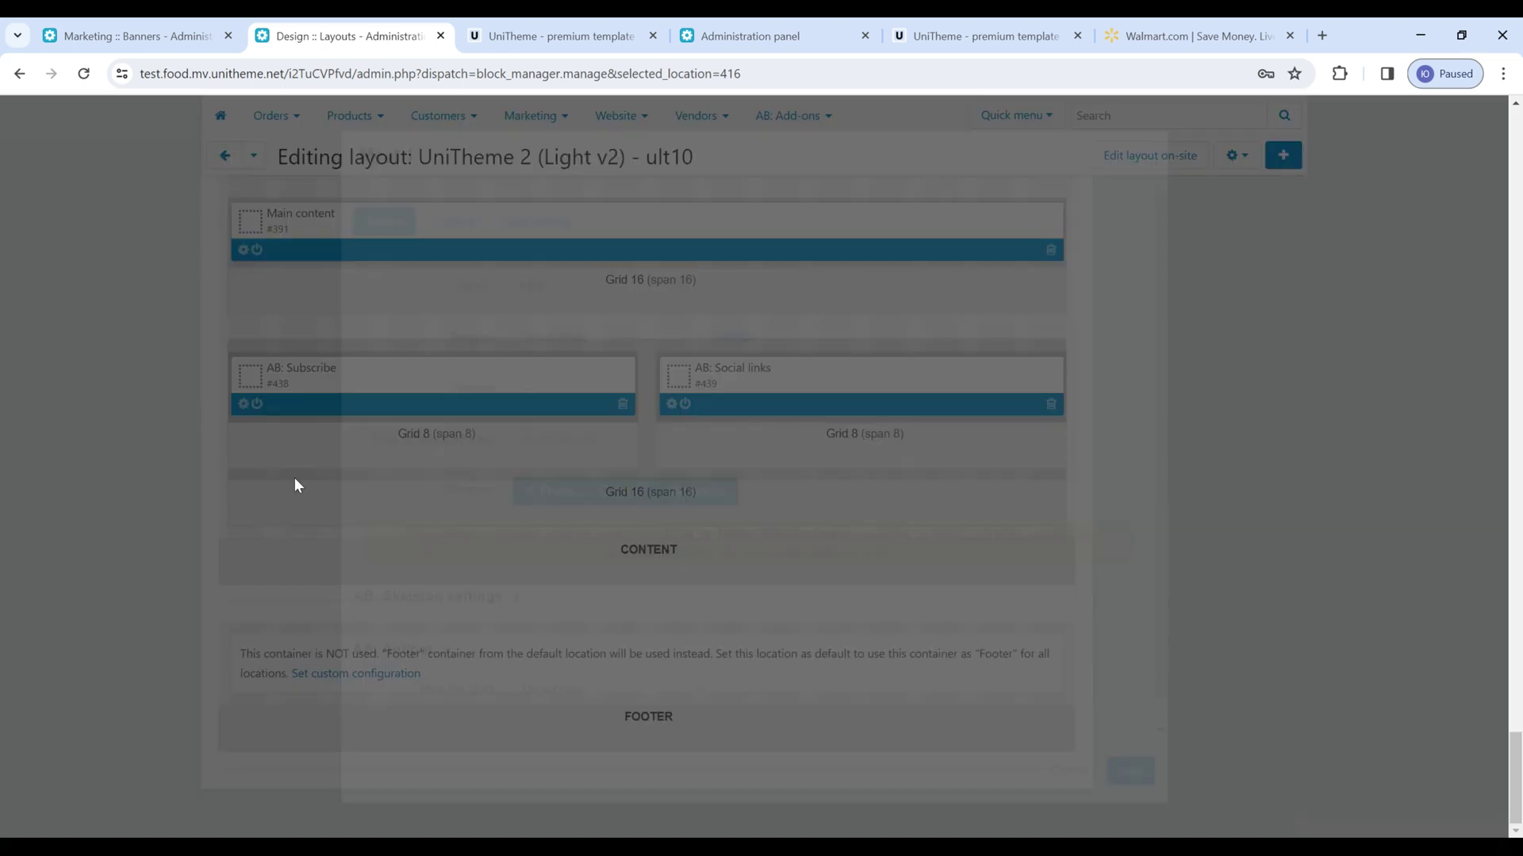
pyautogui.click(621, 441)
pyautogui.hotkey('ctrl', 'a')
pyautogui.click(634, 444)
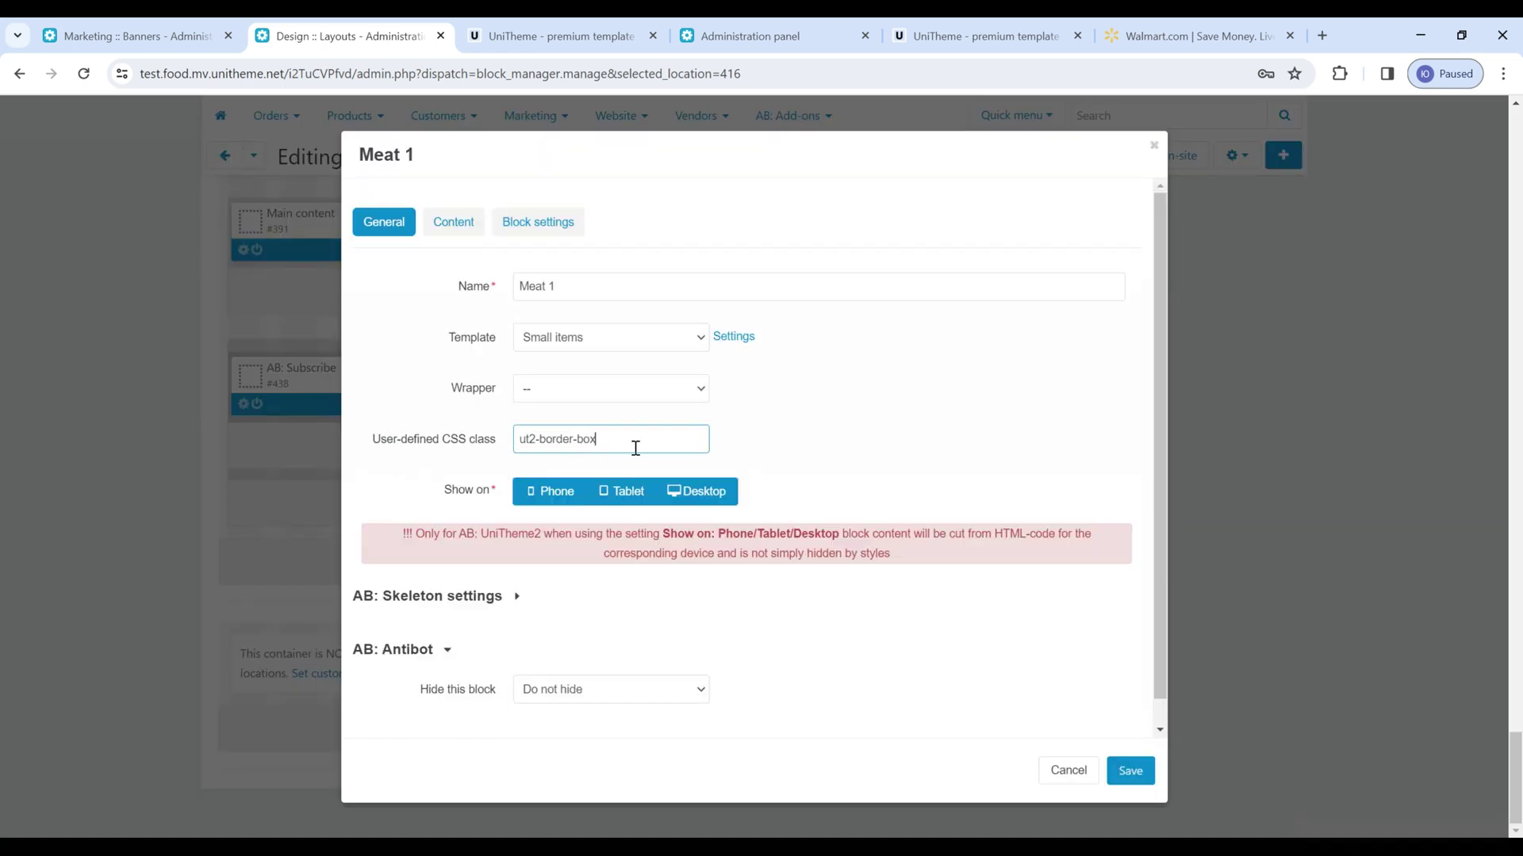
pyautogui.press('Escape')
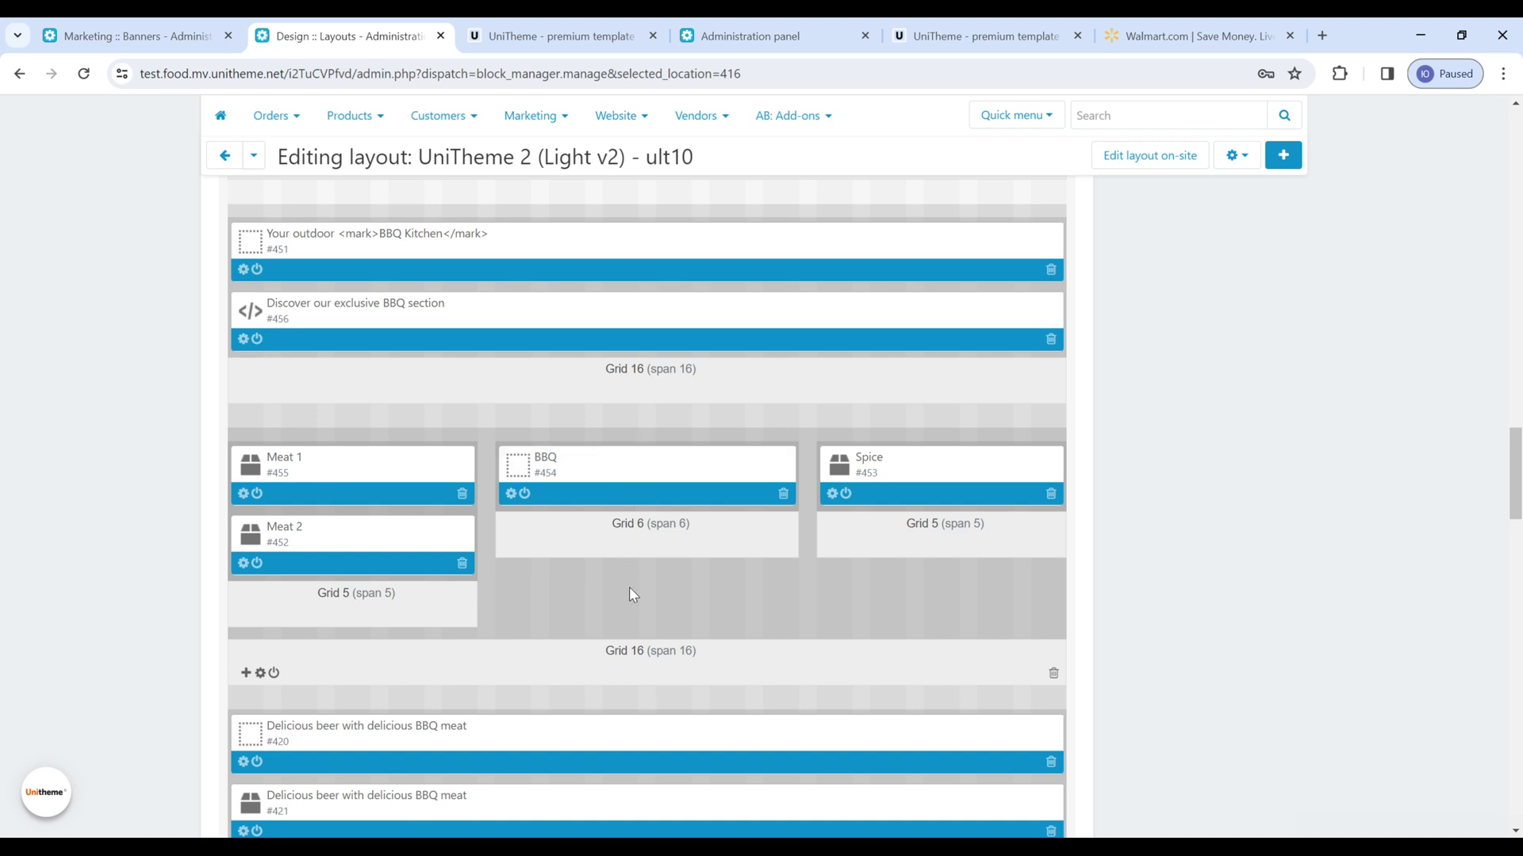
# Check the user-defined CSS class of the parent grid holding the Meat, BBQ and Spice blocks and close its settings without saving
pyautogui.click(260, 672)
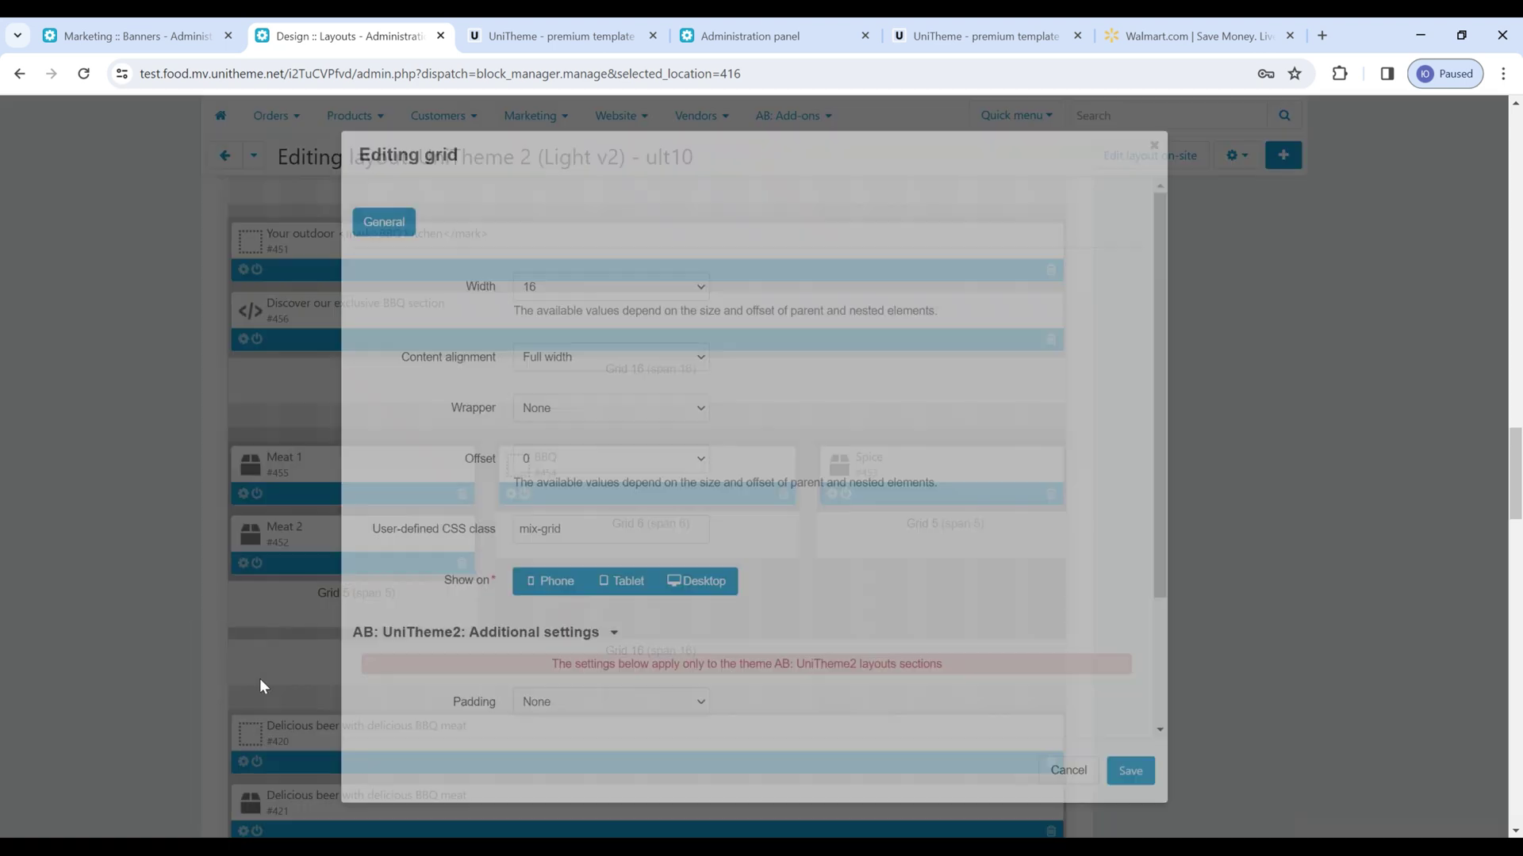
pyautogui.moveTo(600, 530); pyautogui.dragTo(459, 533)
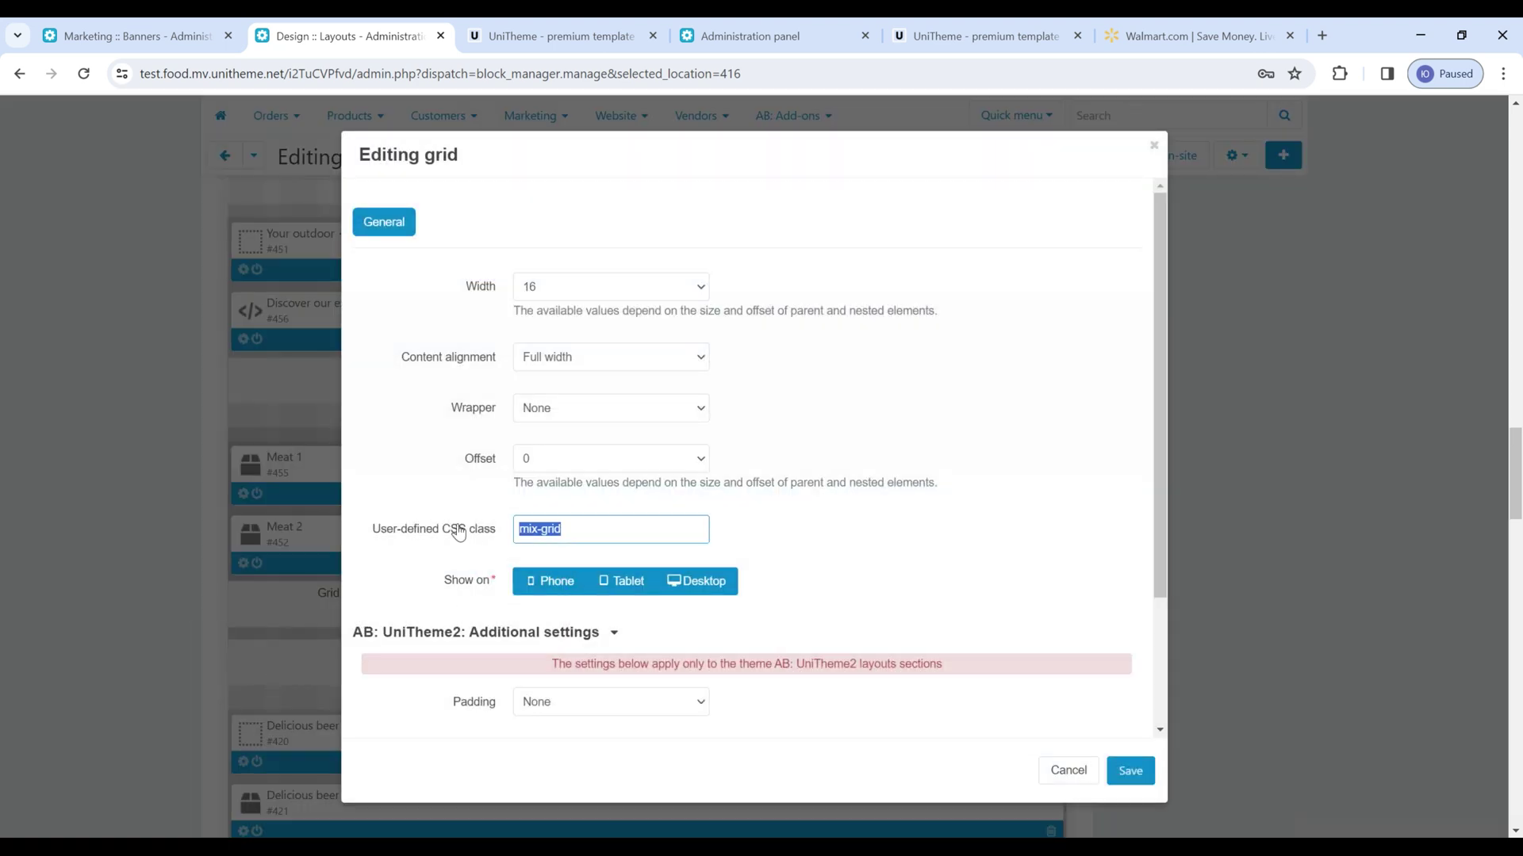
pyautogui.press('Escape')
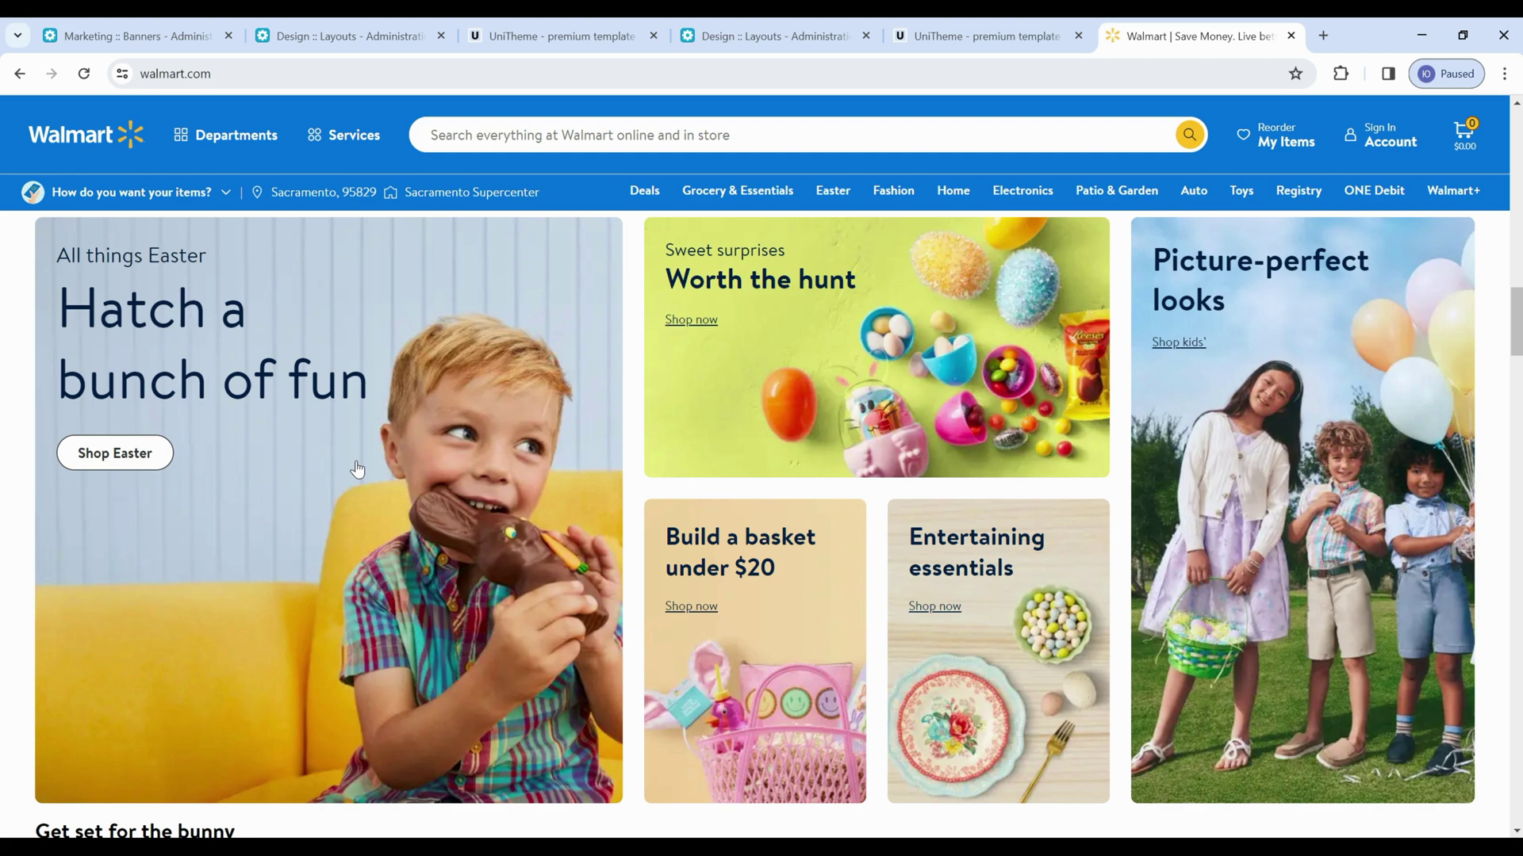
# Examine Walmart's Easter banner grid and advance the "Get set for the bunny" product carousel beneath it
pyautogui.scroll(-5, 356, 469)
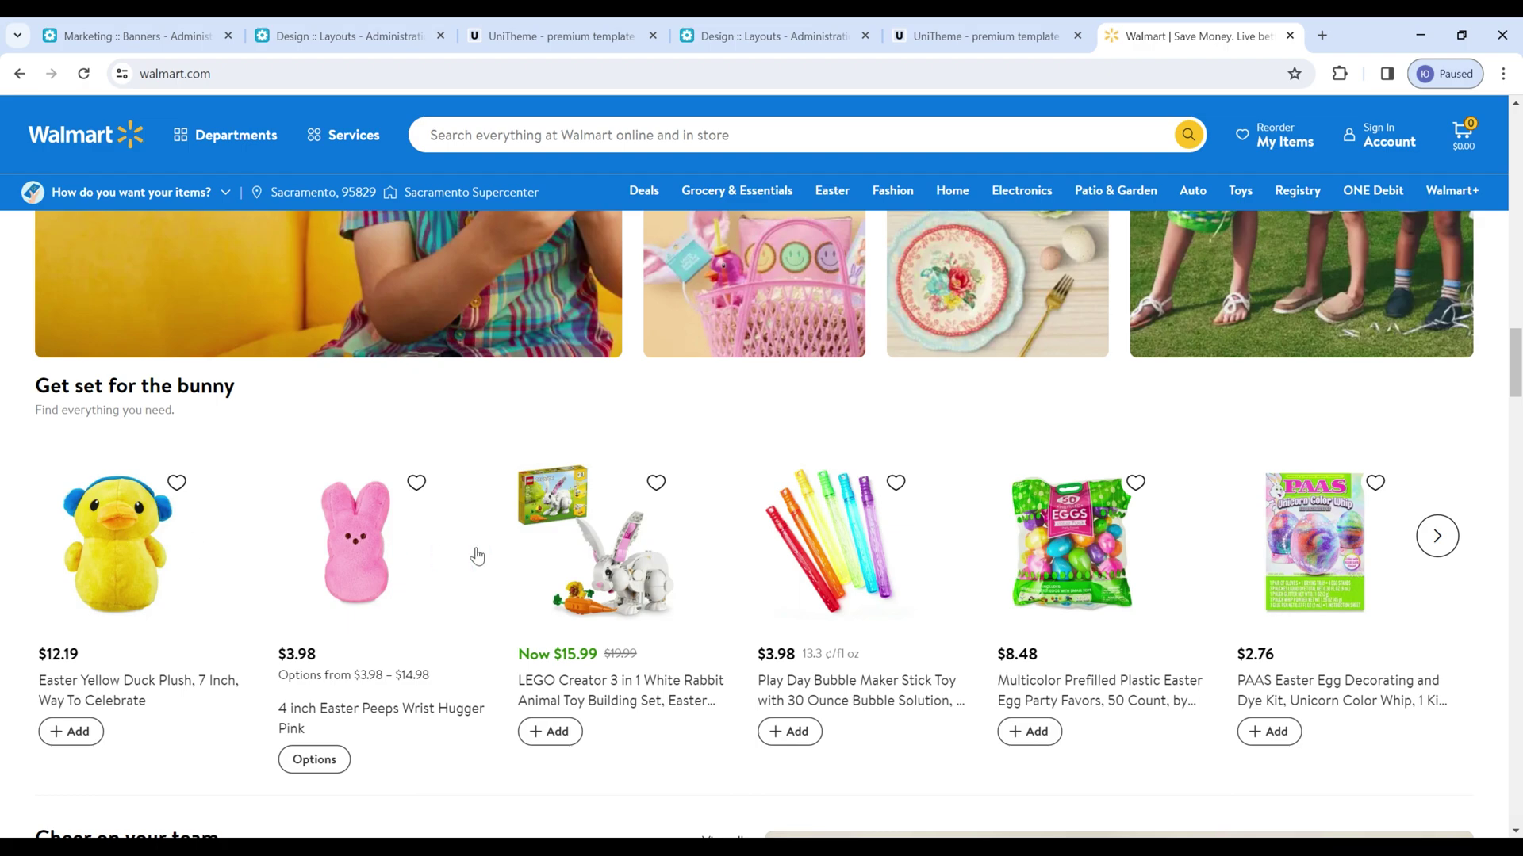
pyautogui.click(1437, 536)
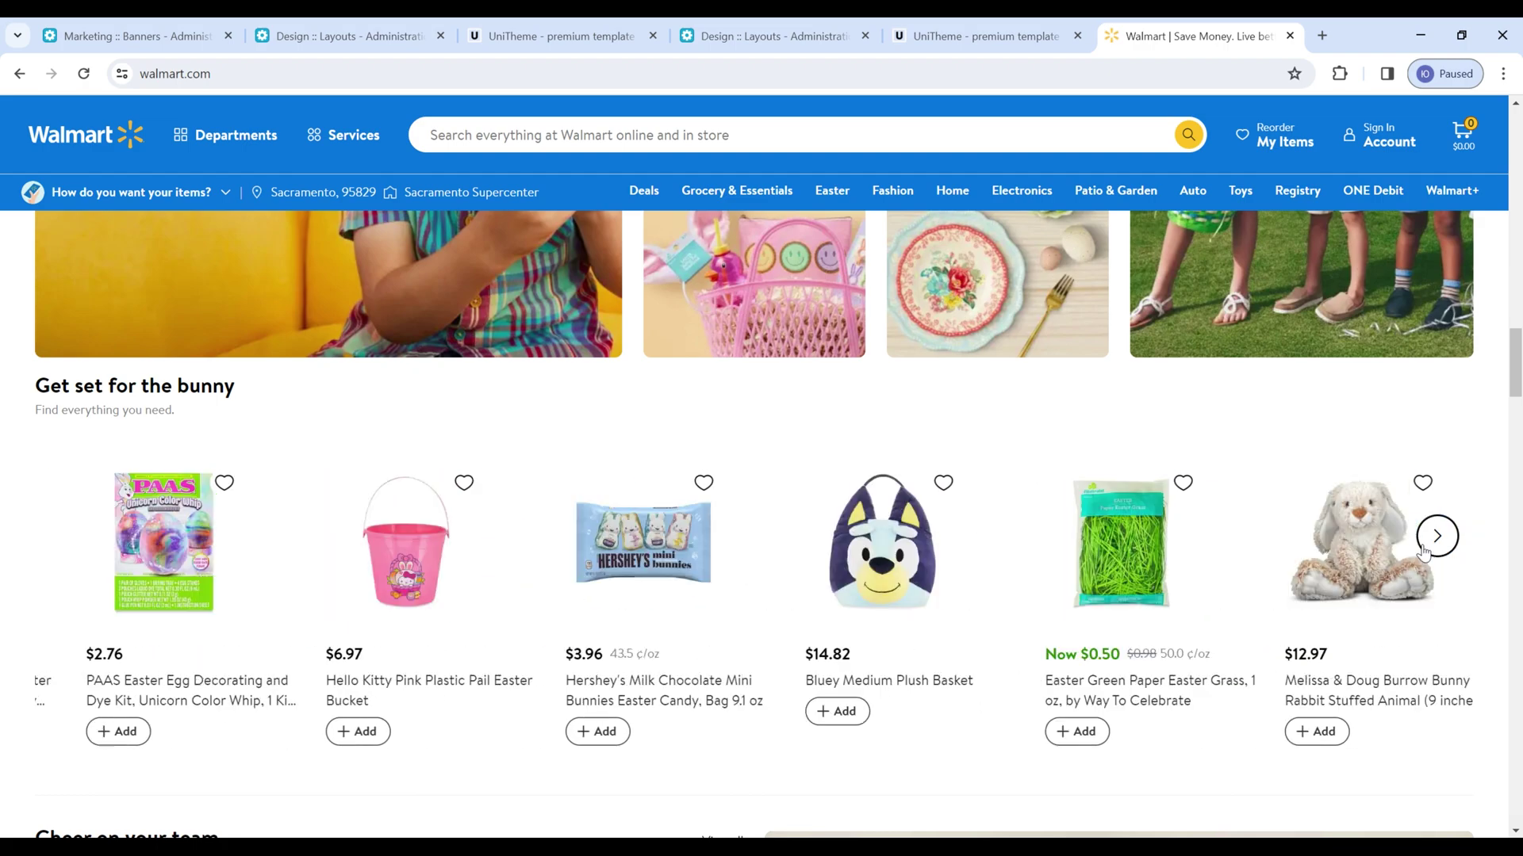
pyautogui.scroll(-1, 1459, 595)
# Examine Walmart's patio furniture banner grid and page the "Refresh your yard" product carousel forward and back
pyautogui.scroll(-13, 1462, 591)
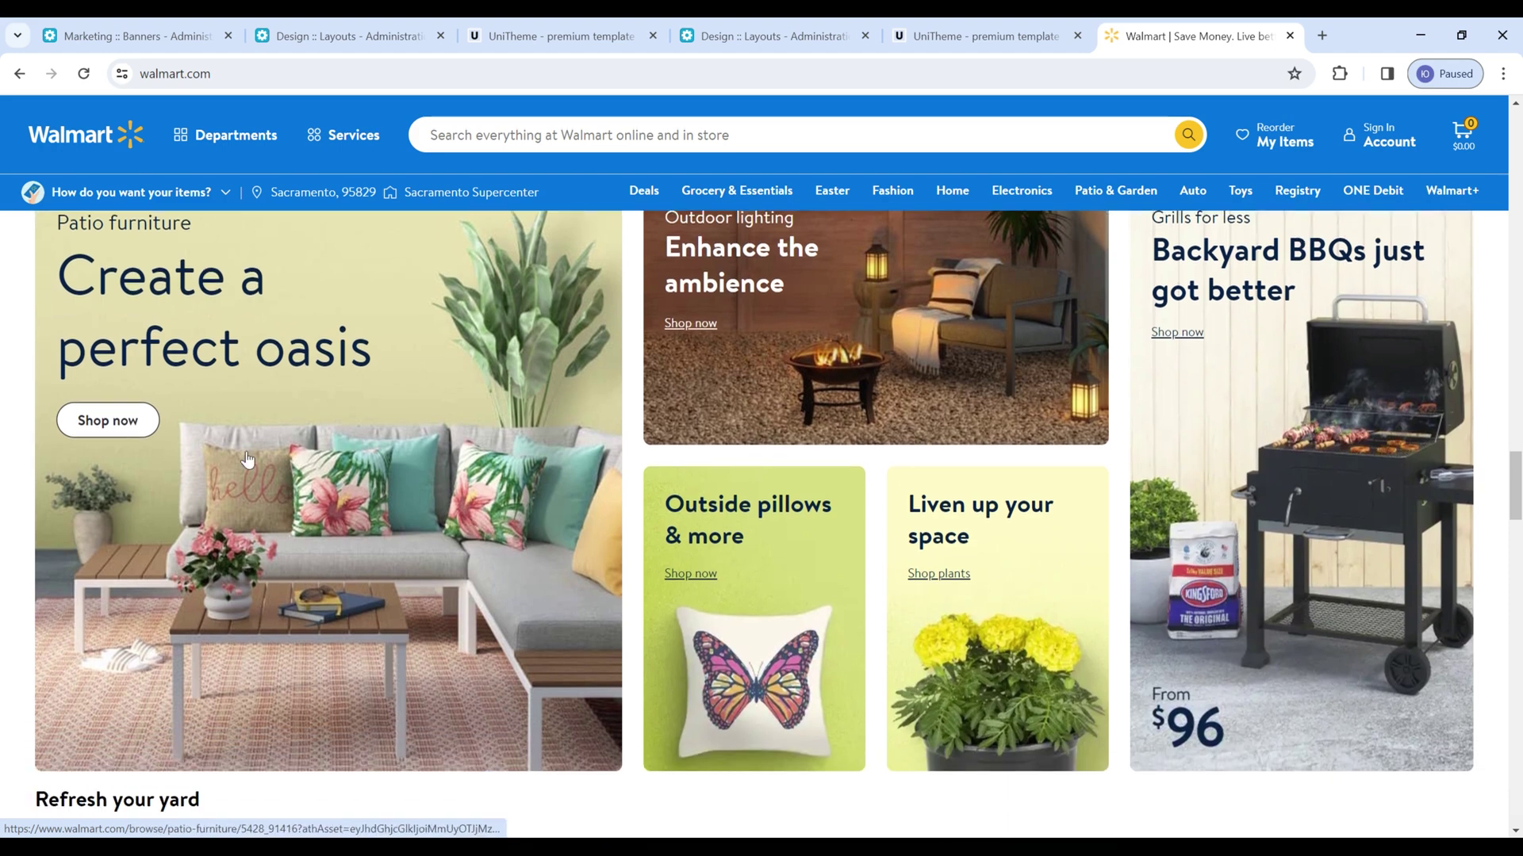
pyautogui.scroll(-4, 1190, 547)
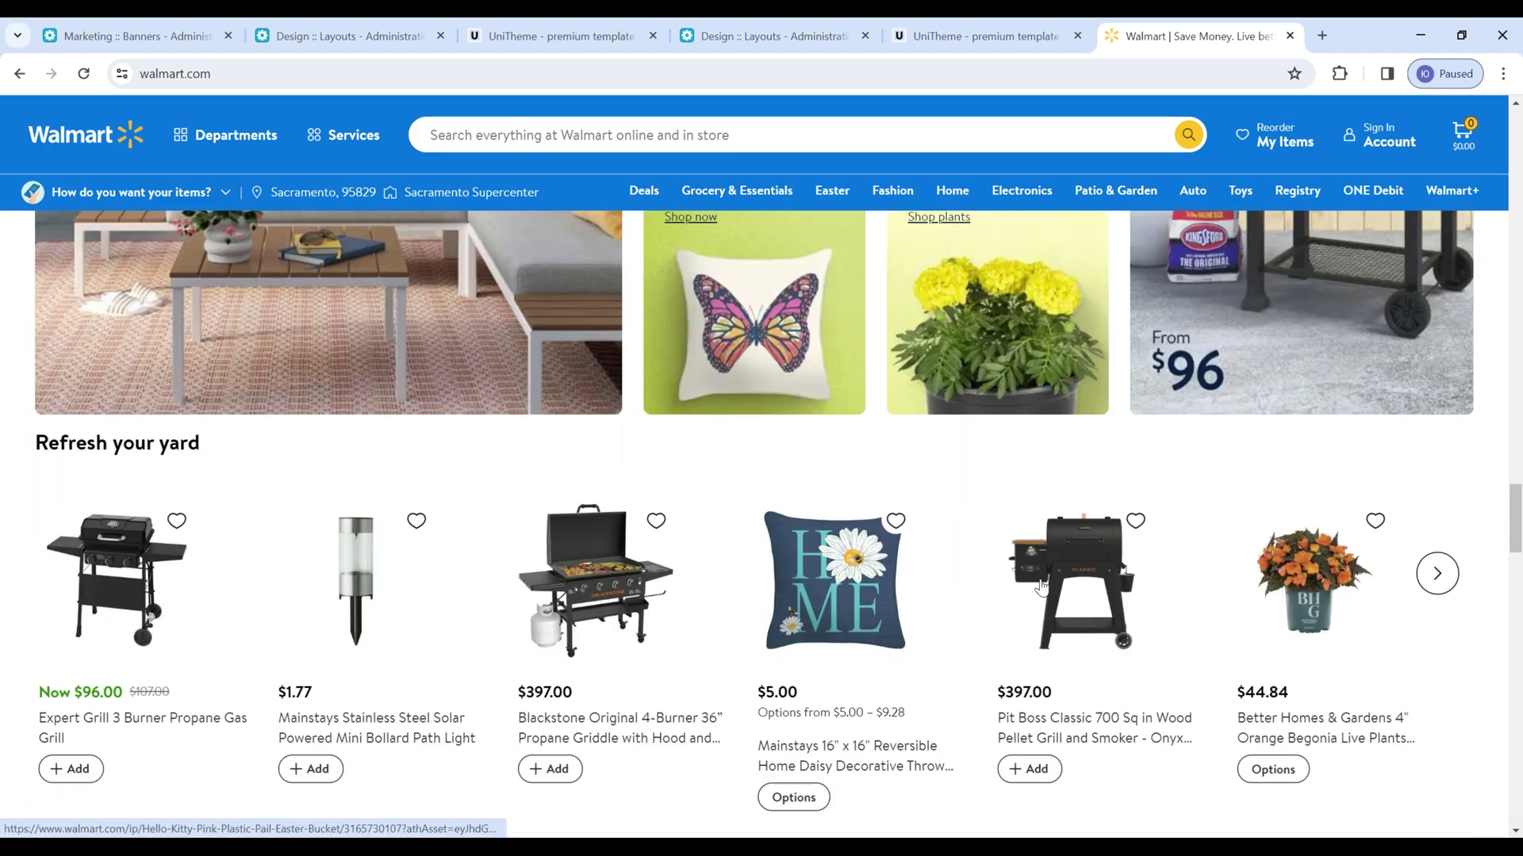
pyautogui.click(1432, 590)
pyautogui.click(70, 572)
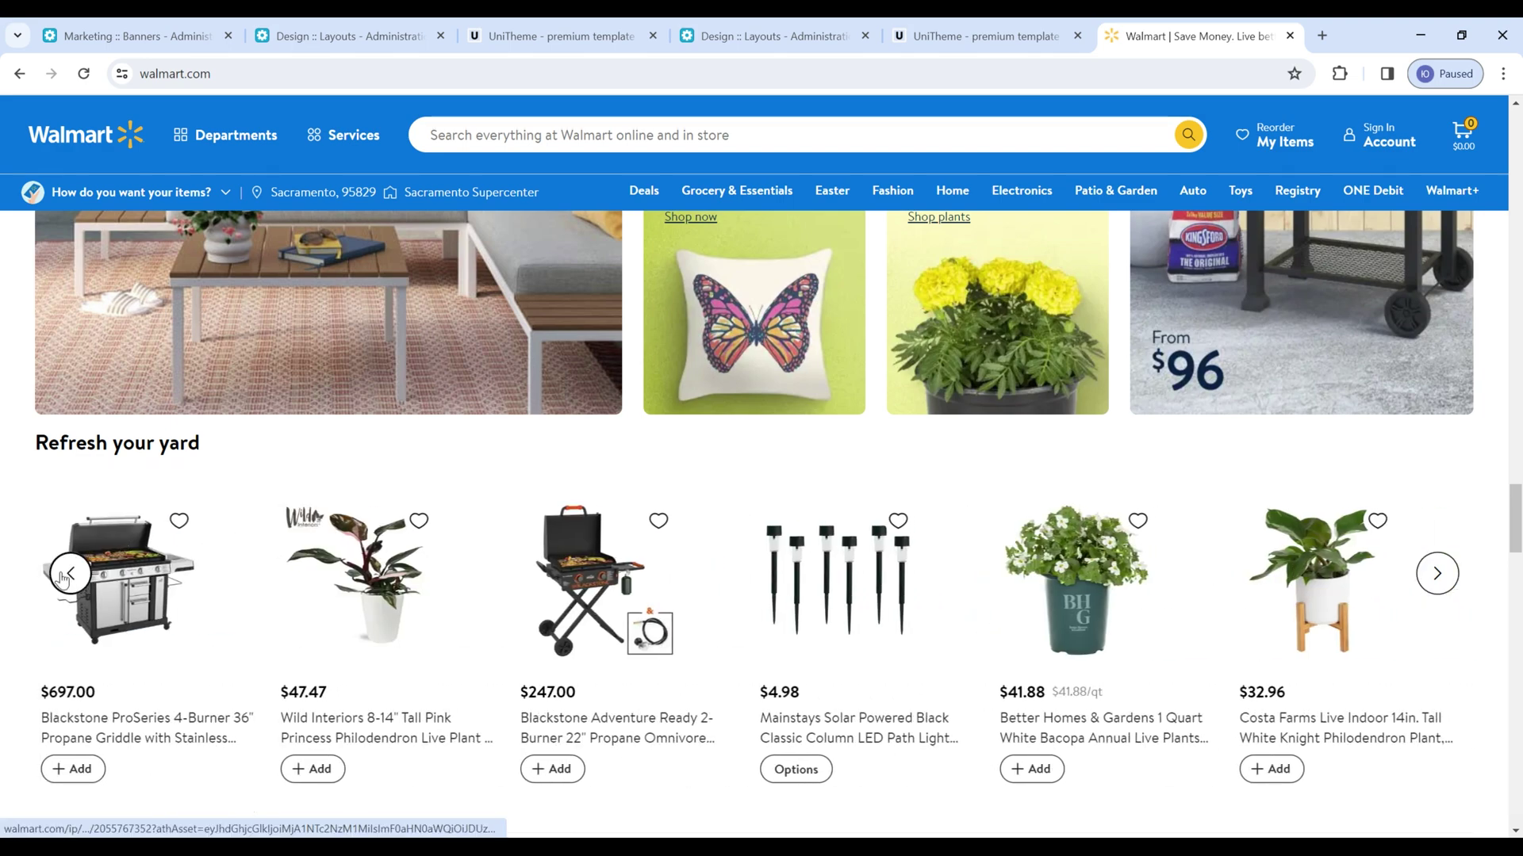
pyautogui.scroll(-2, 4, 593)
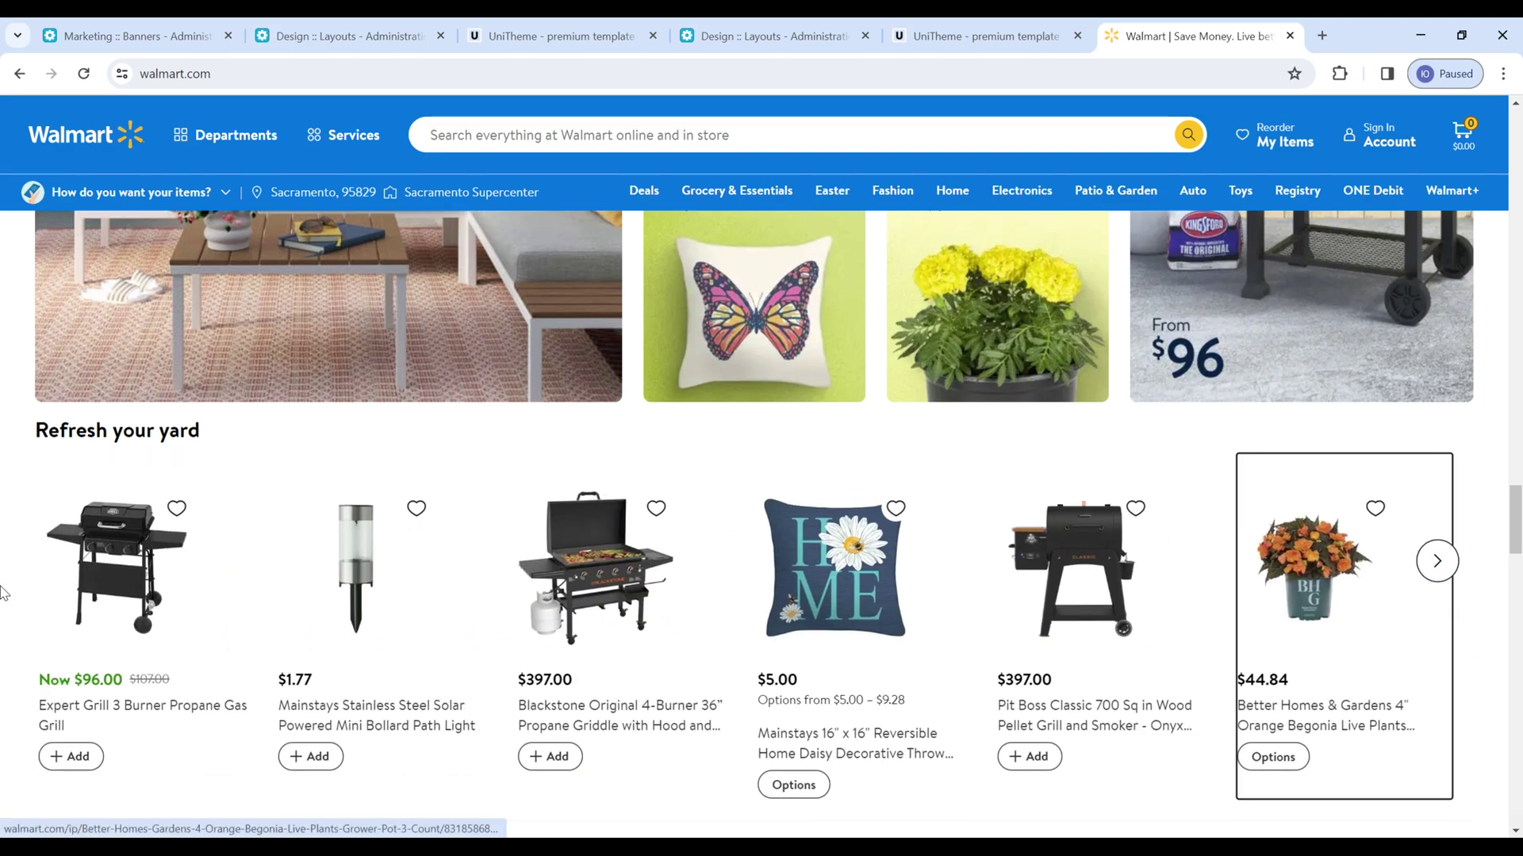
pyautogui.scroll(2, 4, 591)
pyautogui.scroll(4, 4, 591)
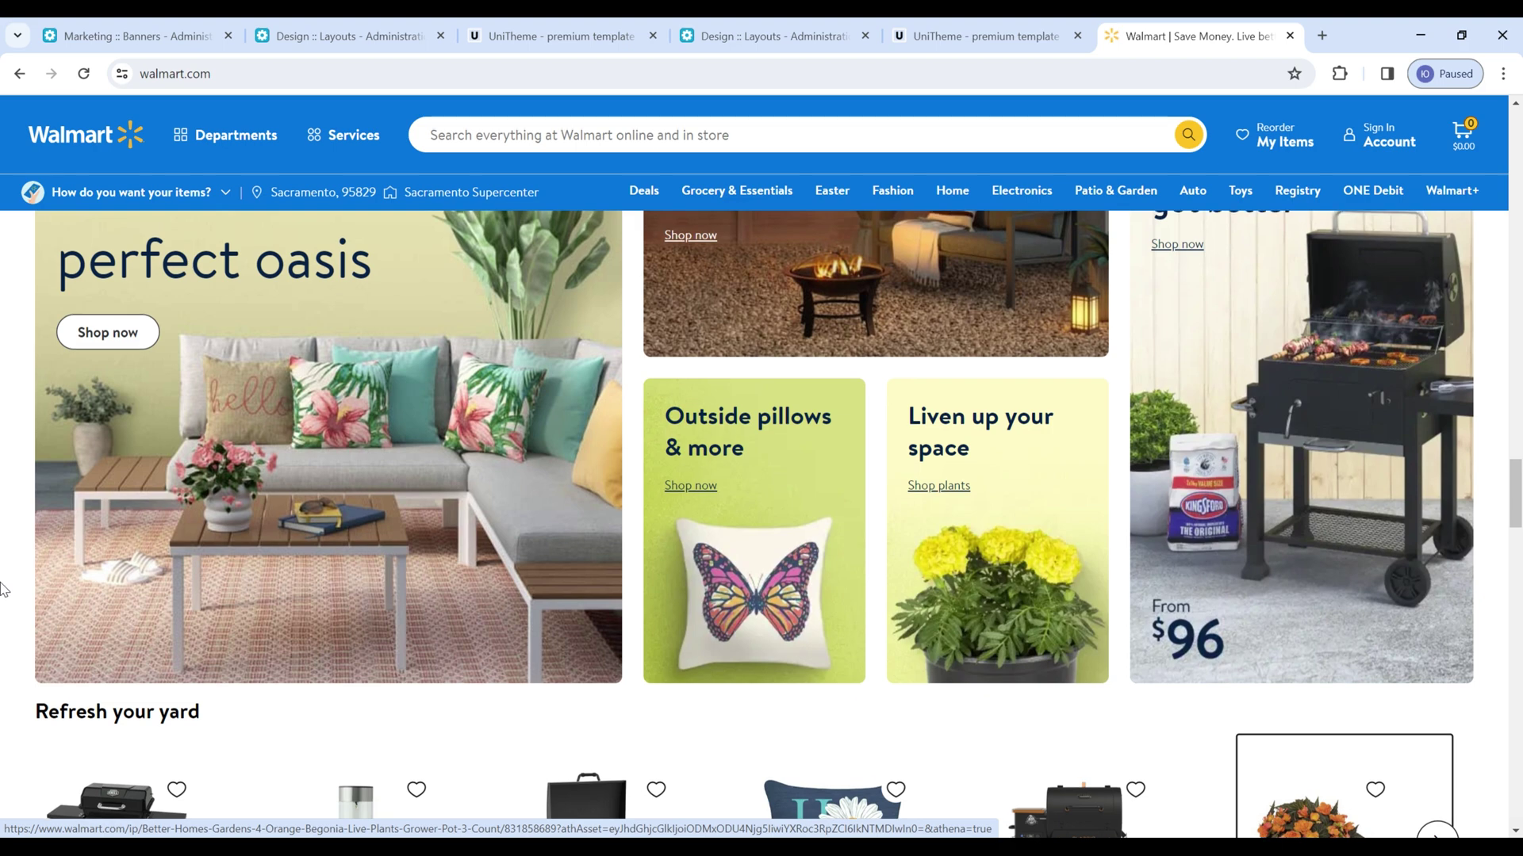